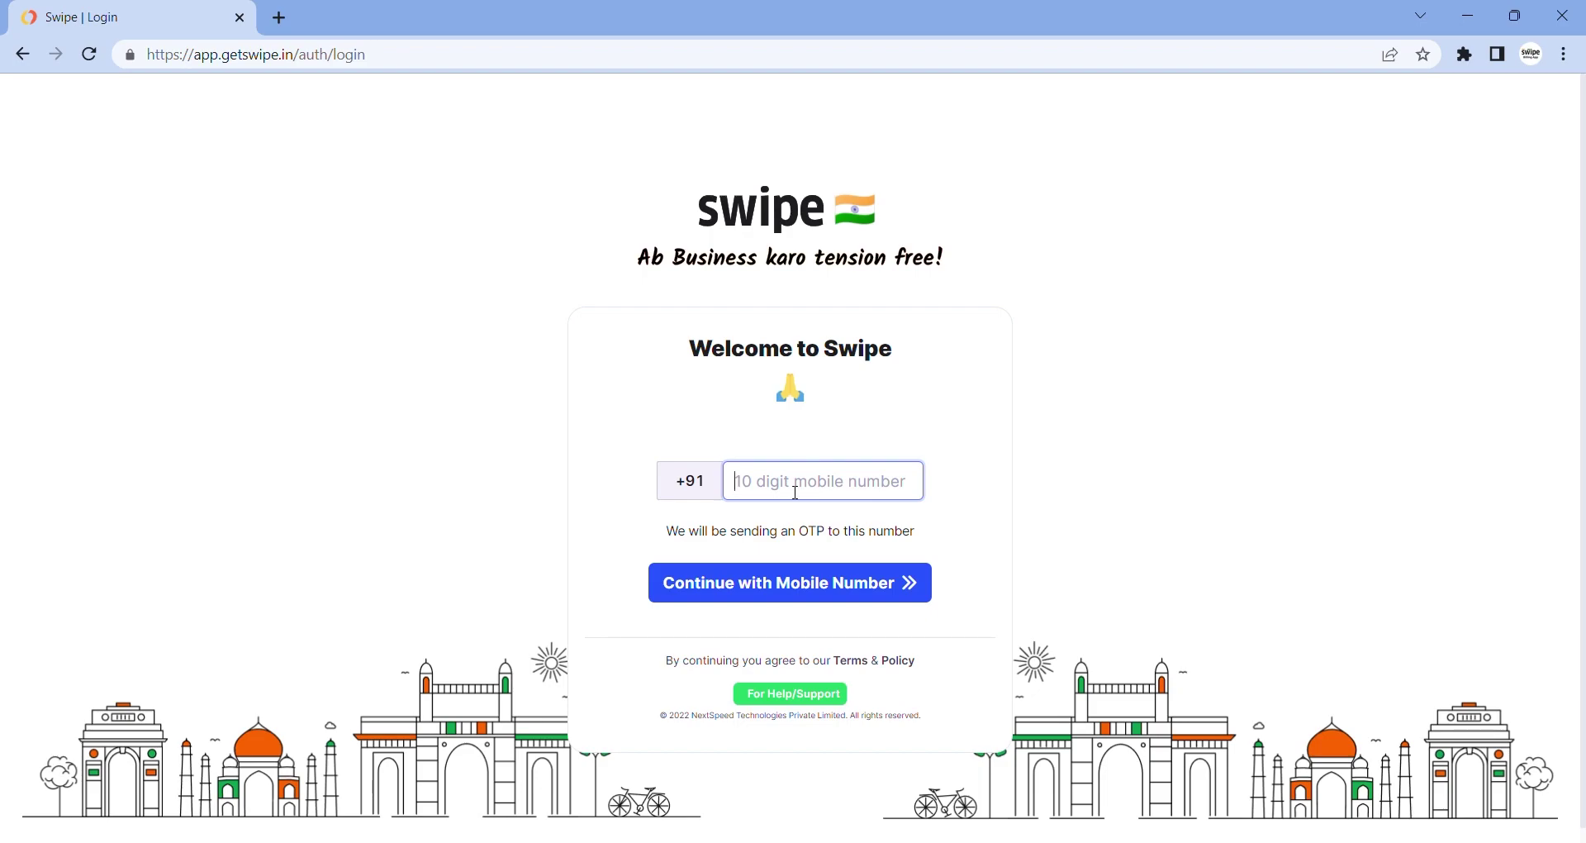
Log in to Swipe with the mobile number and the one-time code sent to it
{"action": "type", "text": "789"}
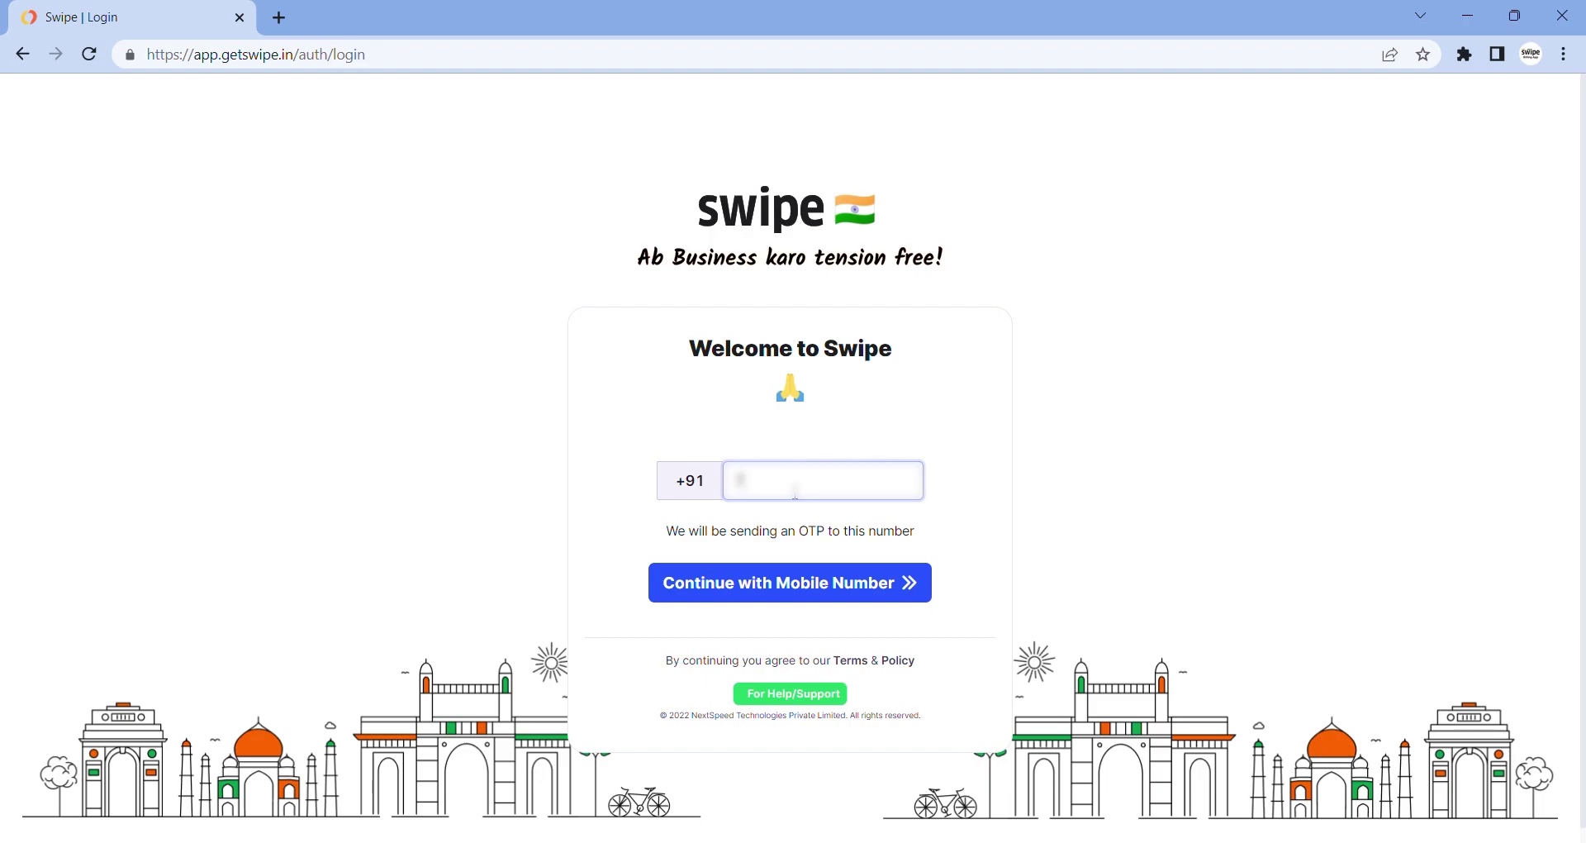
{"action": "type", "text": "344298"}
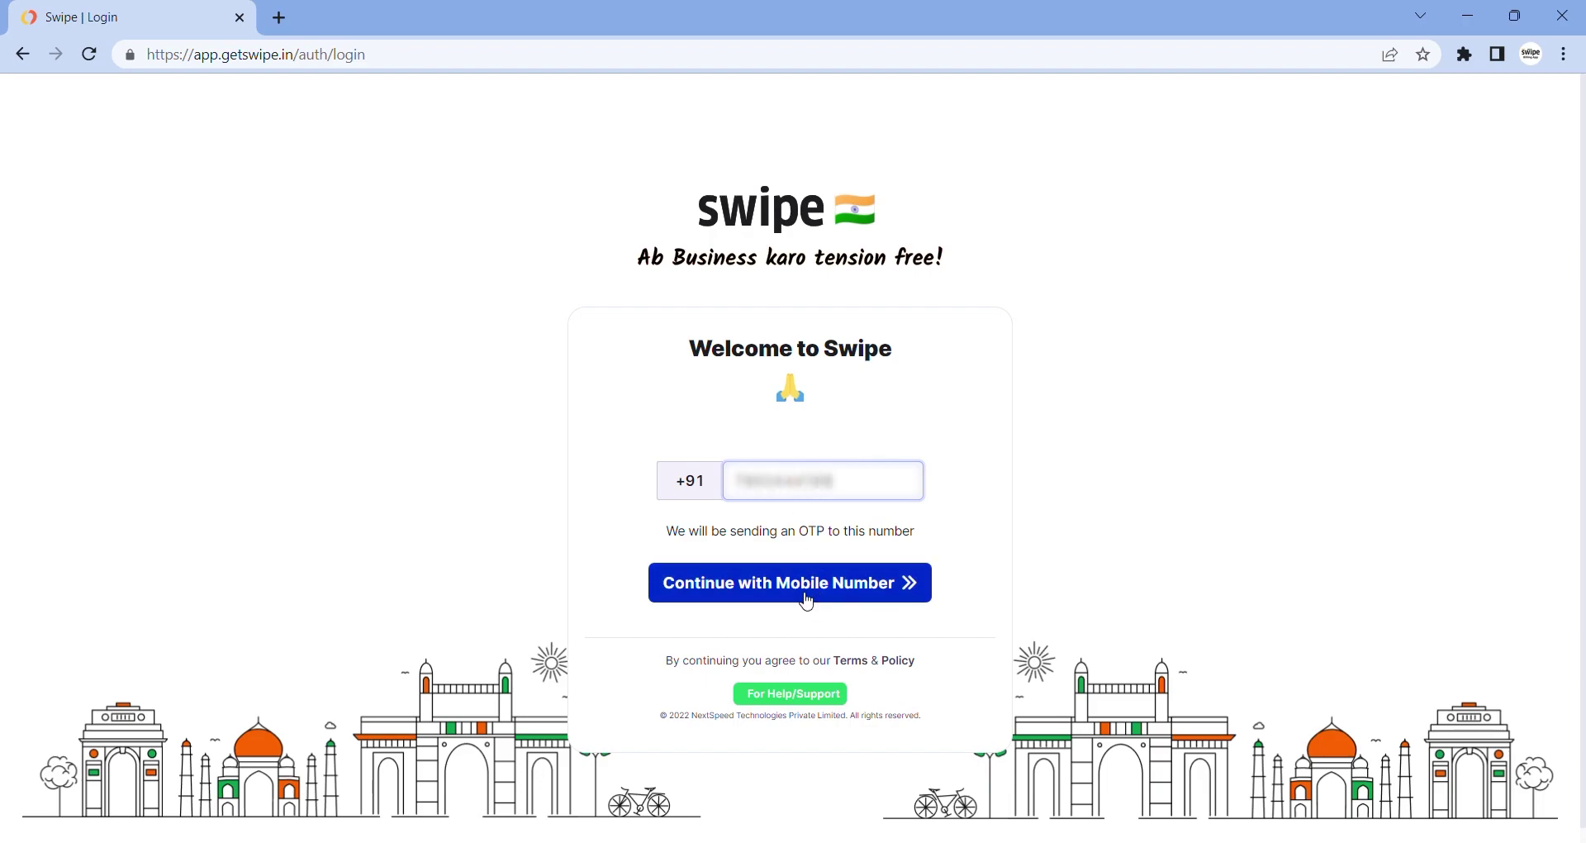
{"action": "left_click", "coordinate": [802, 596]}
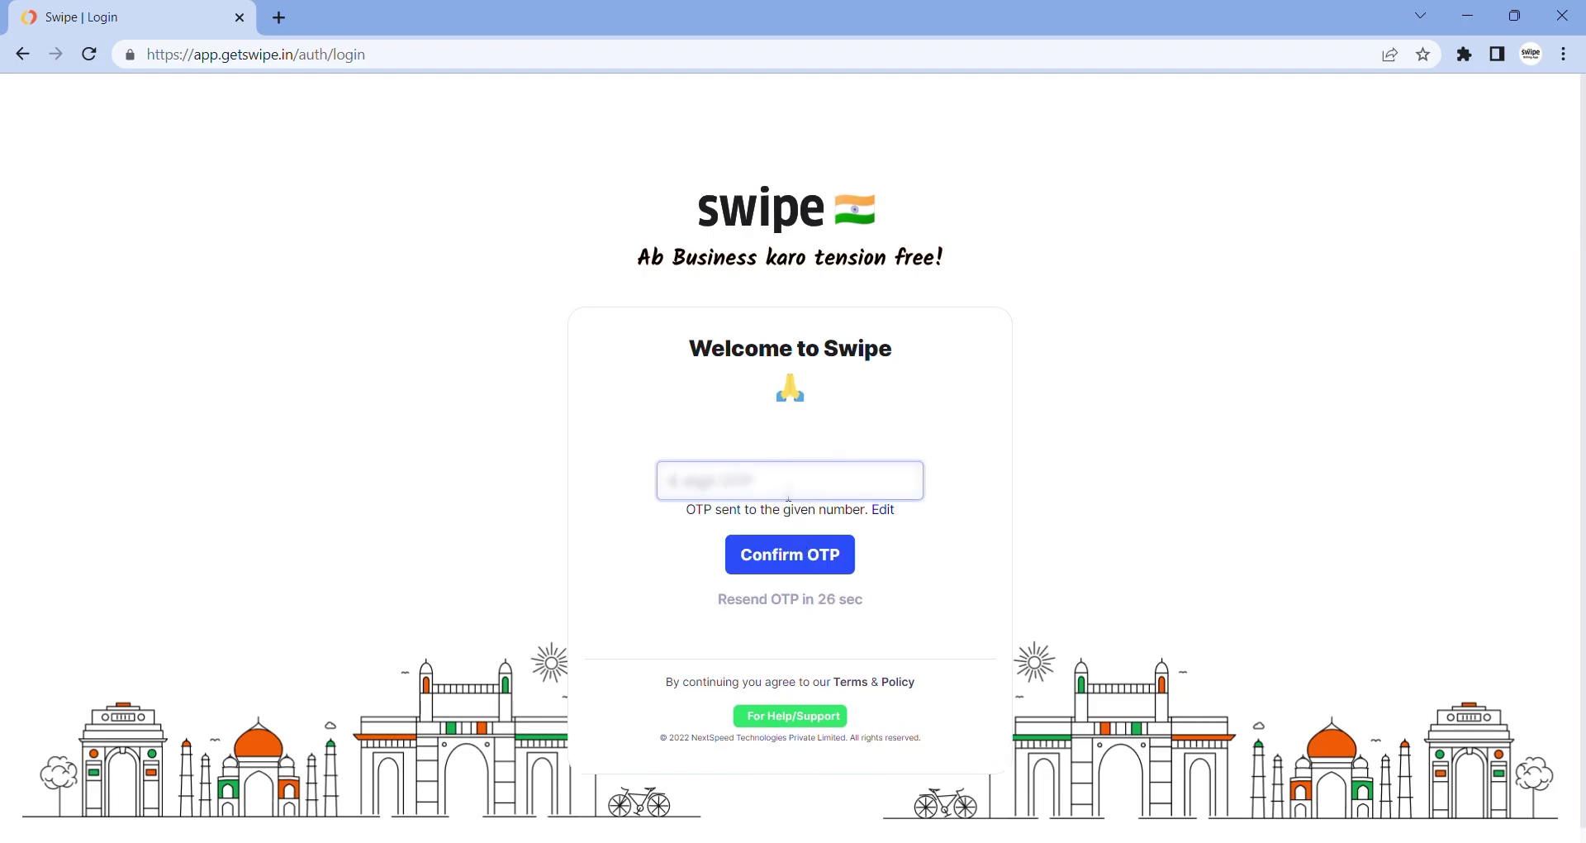
{"action": "type", "text": "123456"}
{"action": "left_click", "coordinate": [798, 564]}
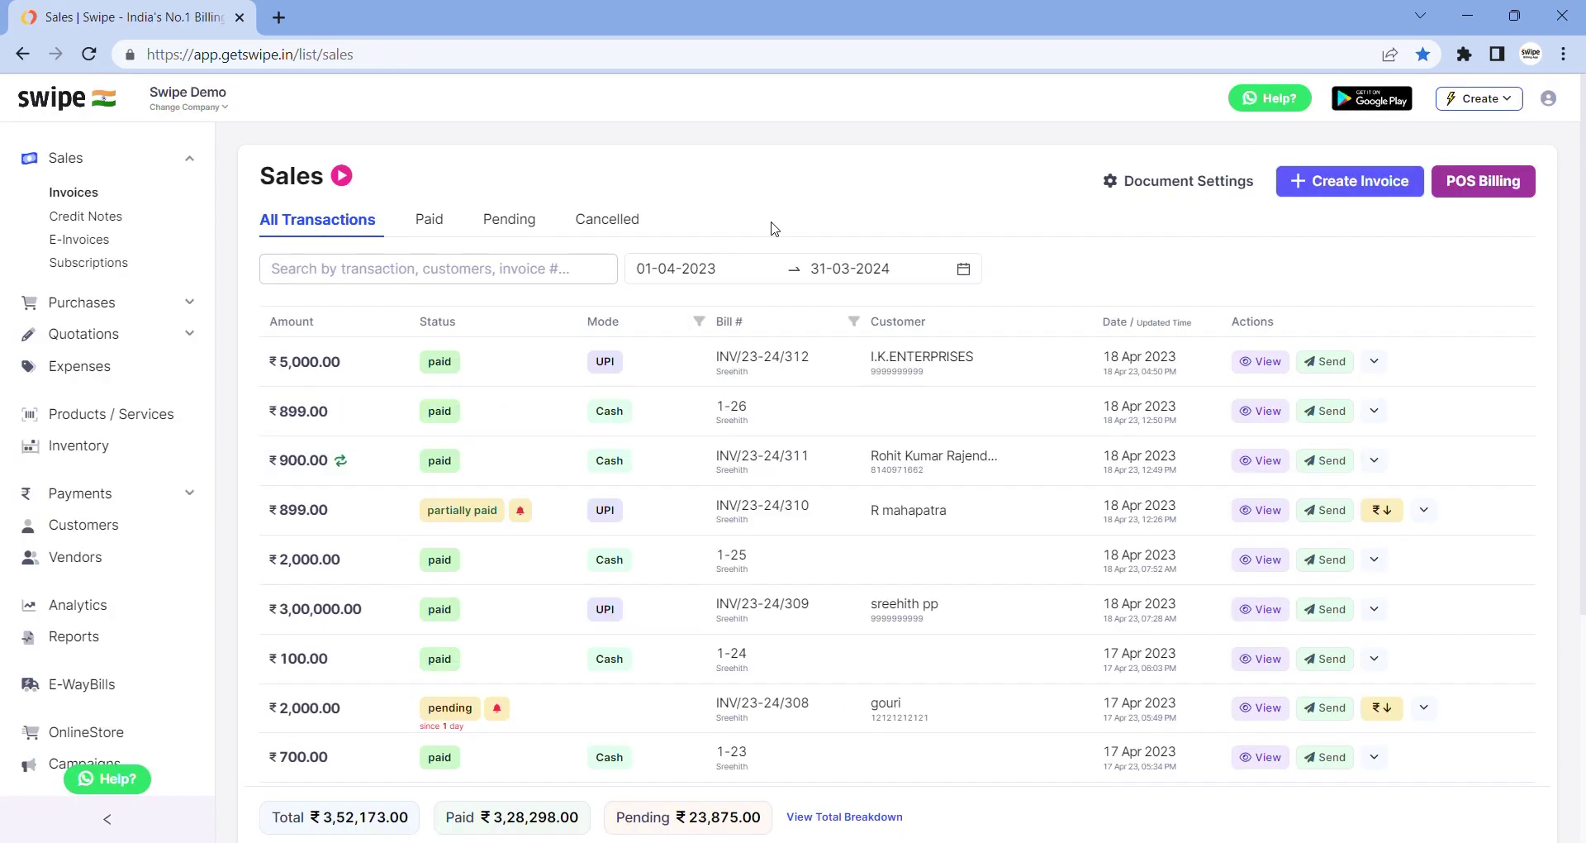
In Company Details, go through the trade name, company name, phone, email and GSTIN fields
{"action": "scroll", "coordinate": [164, 454], "scroll_direction": "down", "scroll_amount": 2}
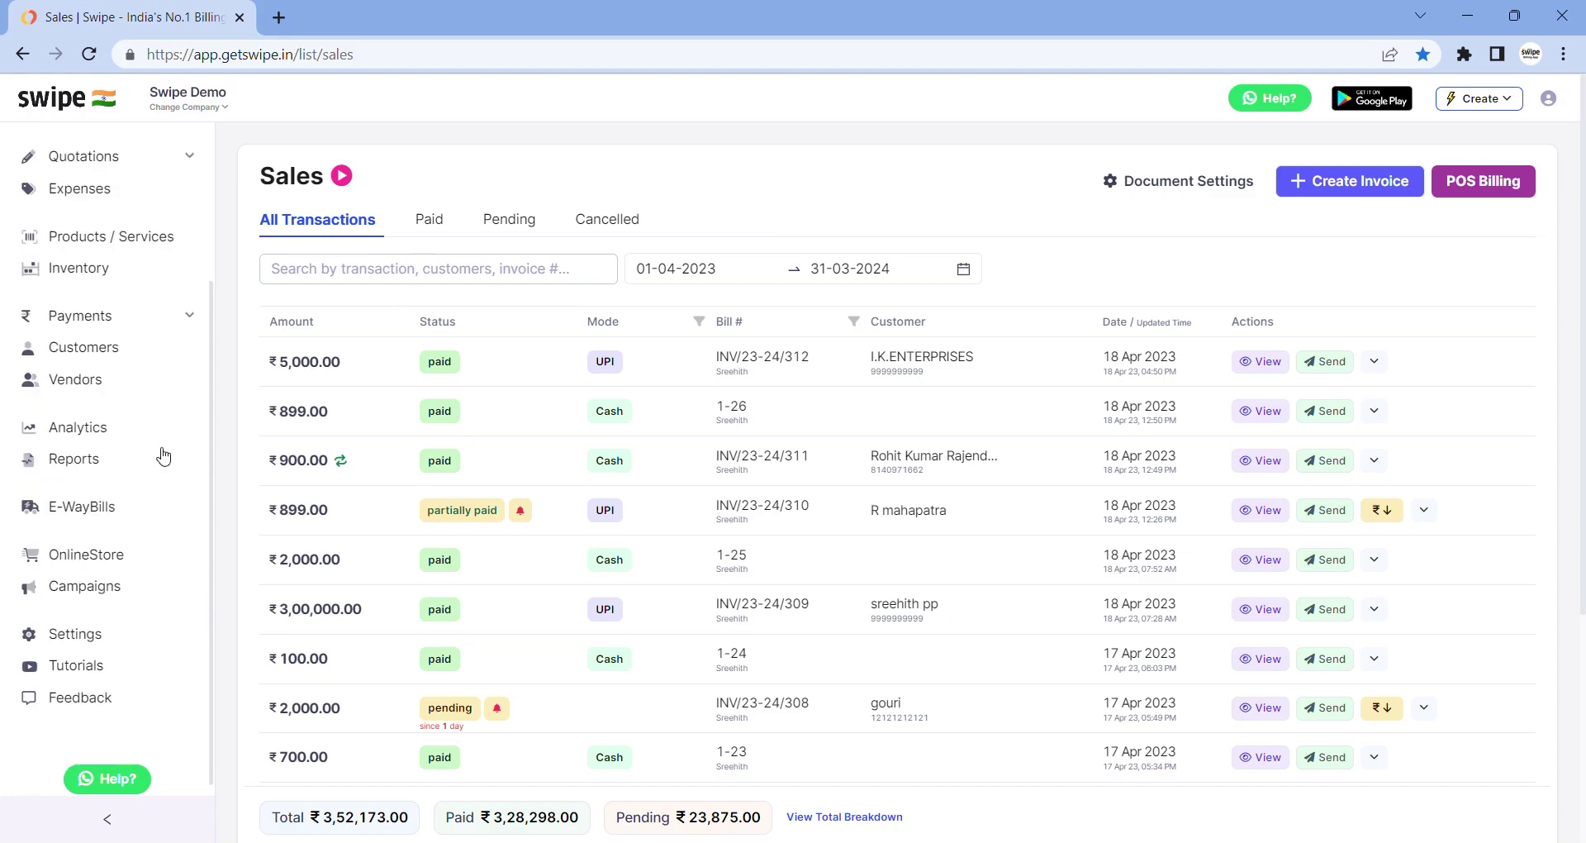
{"action": "left_click", "coordinate": [89, 634]}
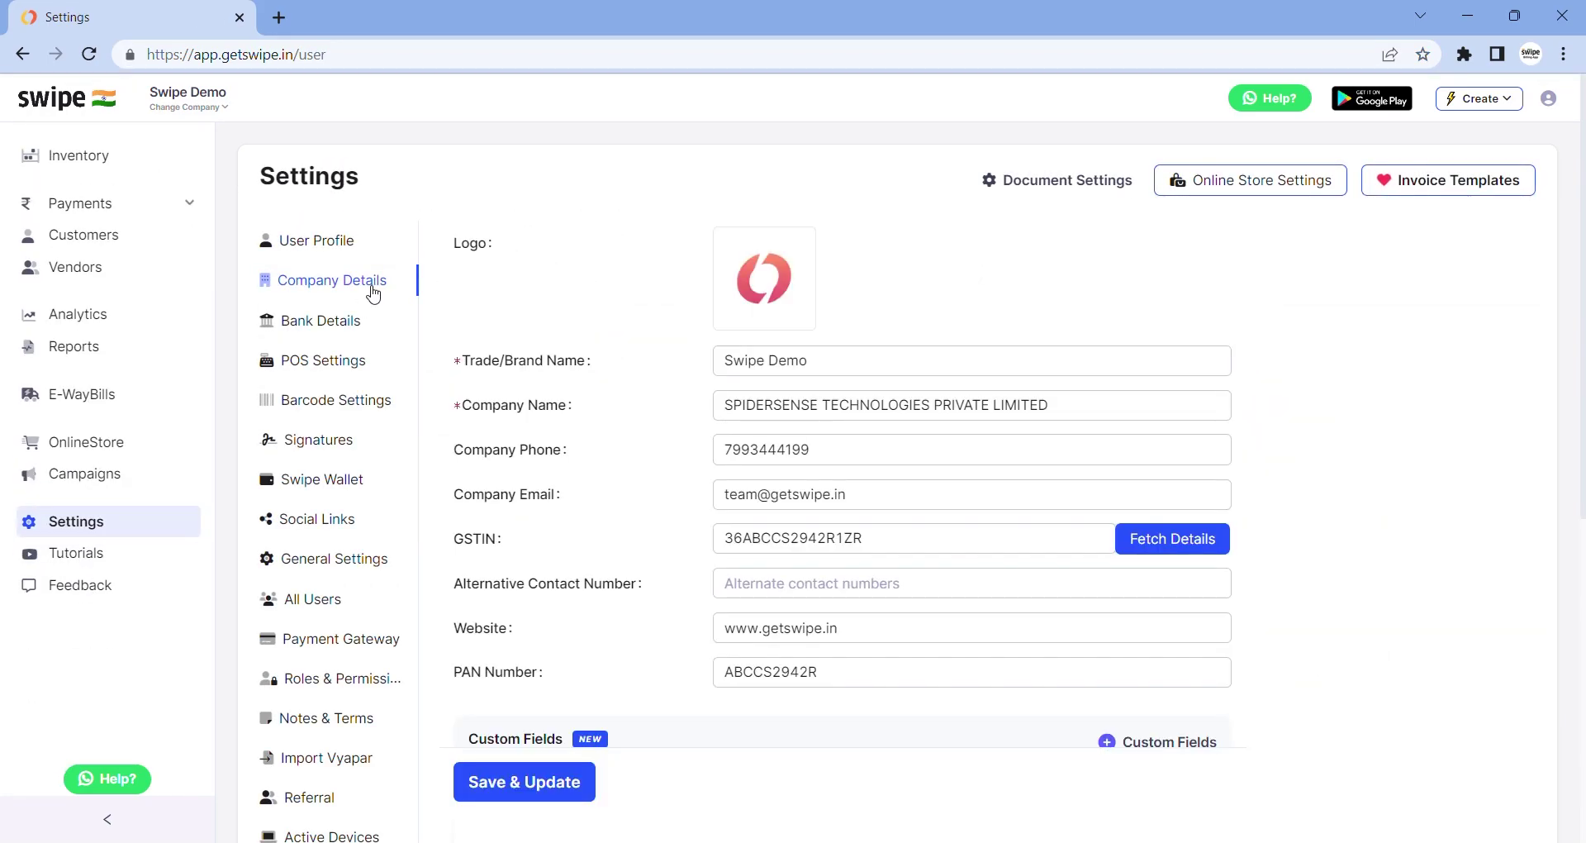
{"action": "left_click", "coordinate": [824, 359]}
{"action": "left_click", "coordinate": [836, 417]}
{"action": "left_click", "coordinate": [836, 449]}
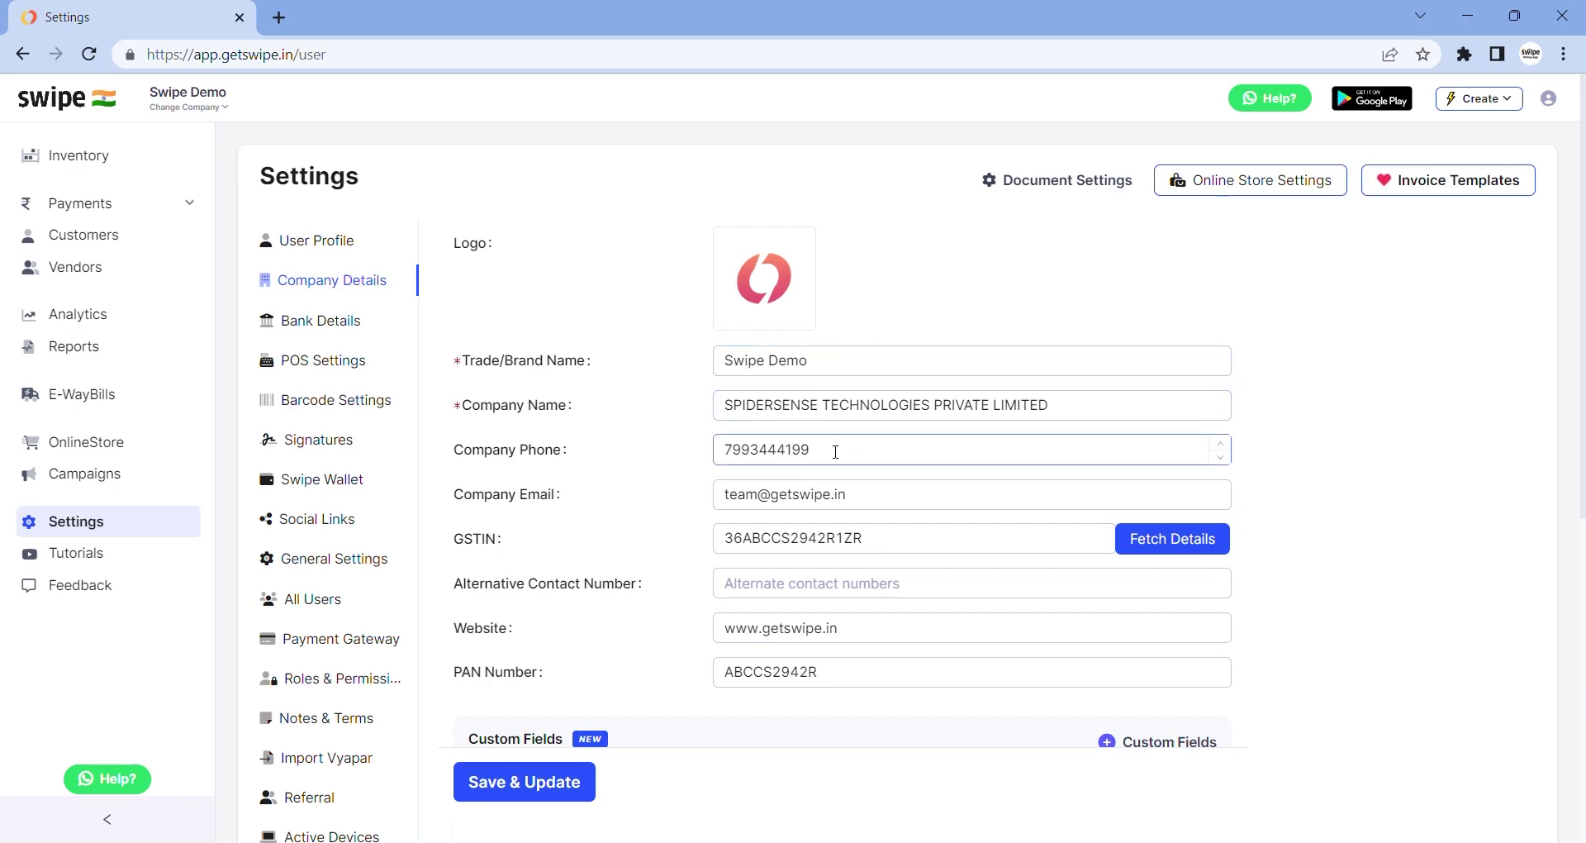
{"action": "left_click", "coordinate": [881, 500]}
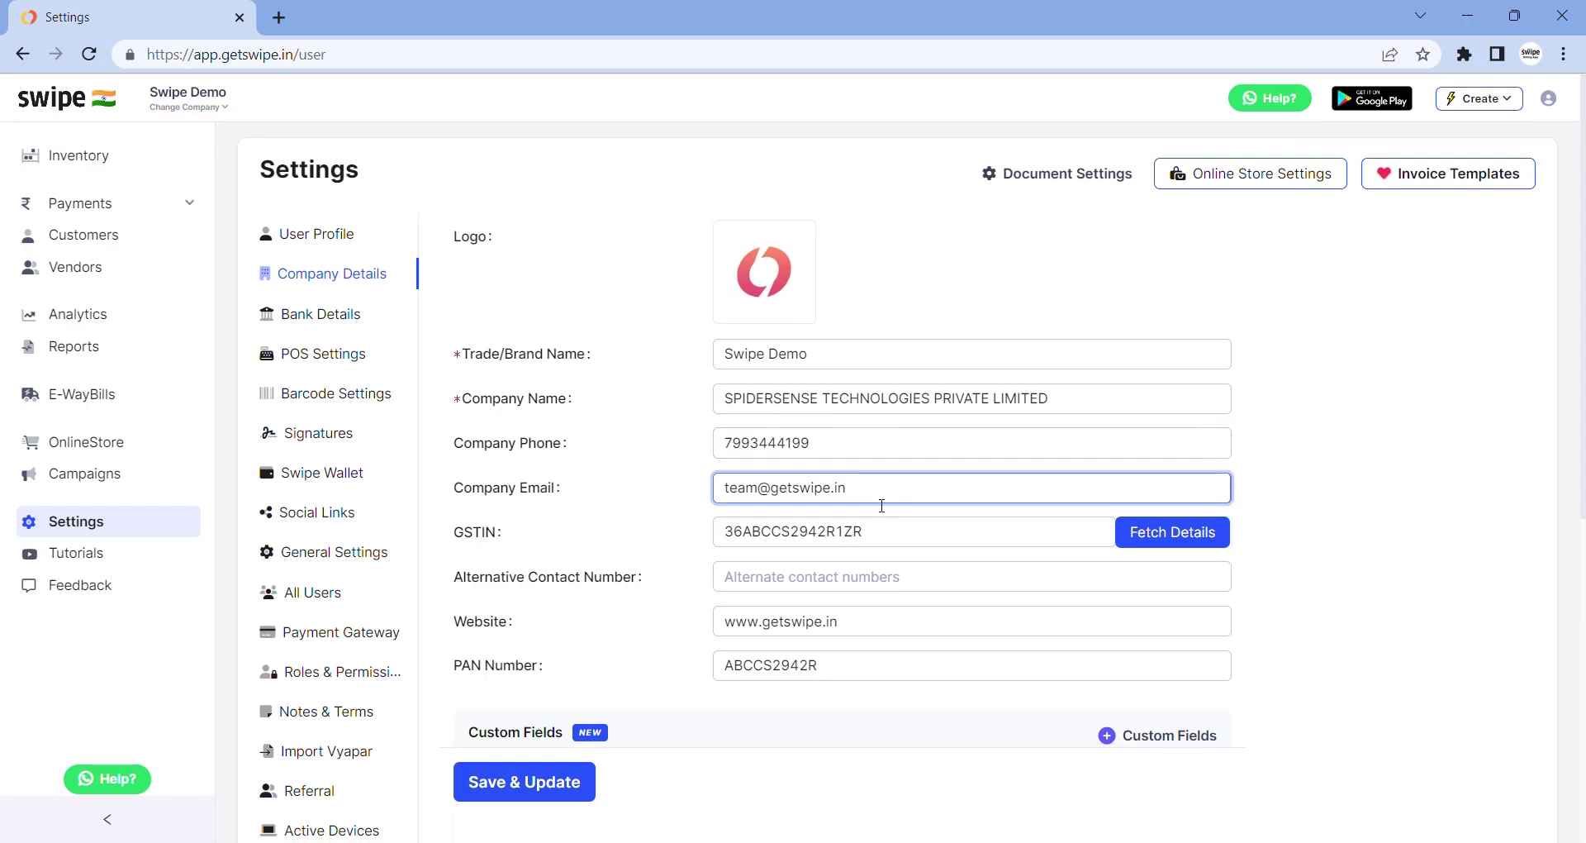
{"action": "scroll", "coordinate": [882, 505], "scroll_direction": "down", "scroll_amount": 1}
{"action": "left_click", "coordinate": [888, 496]}
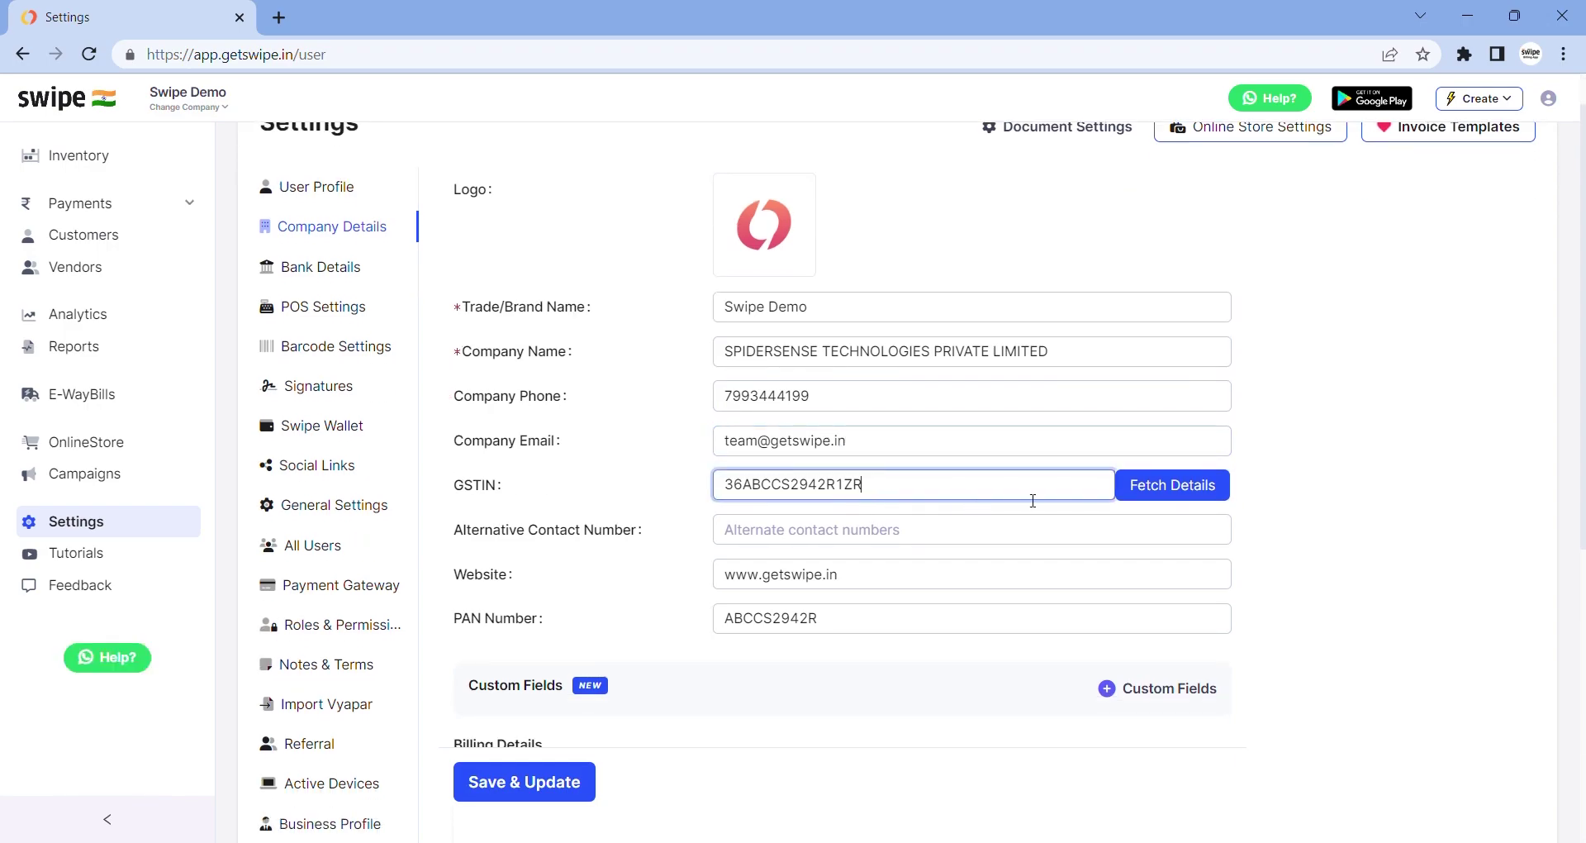
Fetch the company details from the GSTIN
{"action": "left_click", "coordinate": [1154, 485]}
{"action": "scroll", "coordinate": [1148, 482], "scroll_direction": "down", "scroll_amount": 5}
{"action": "scroll", "coordinate": [997, 468], "scroll_direction": "up", "scroll_amount": 2}
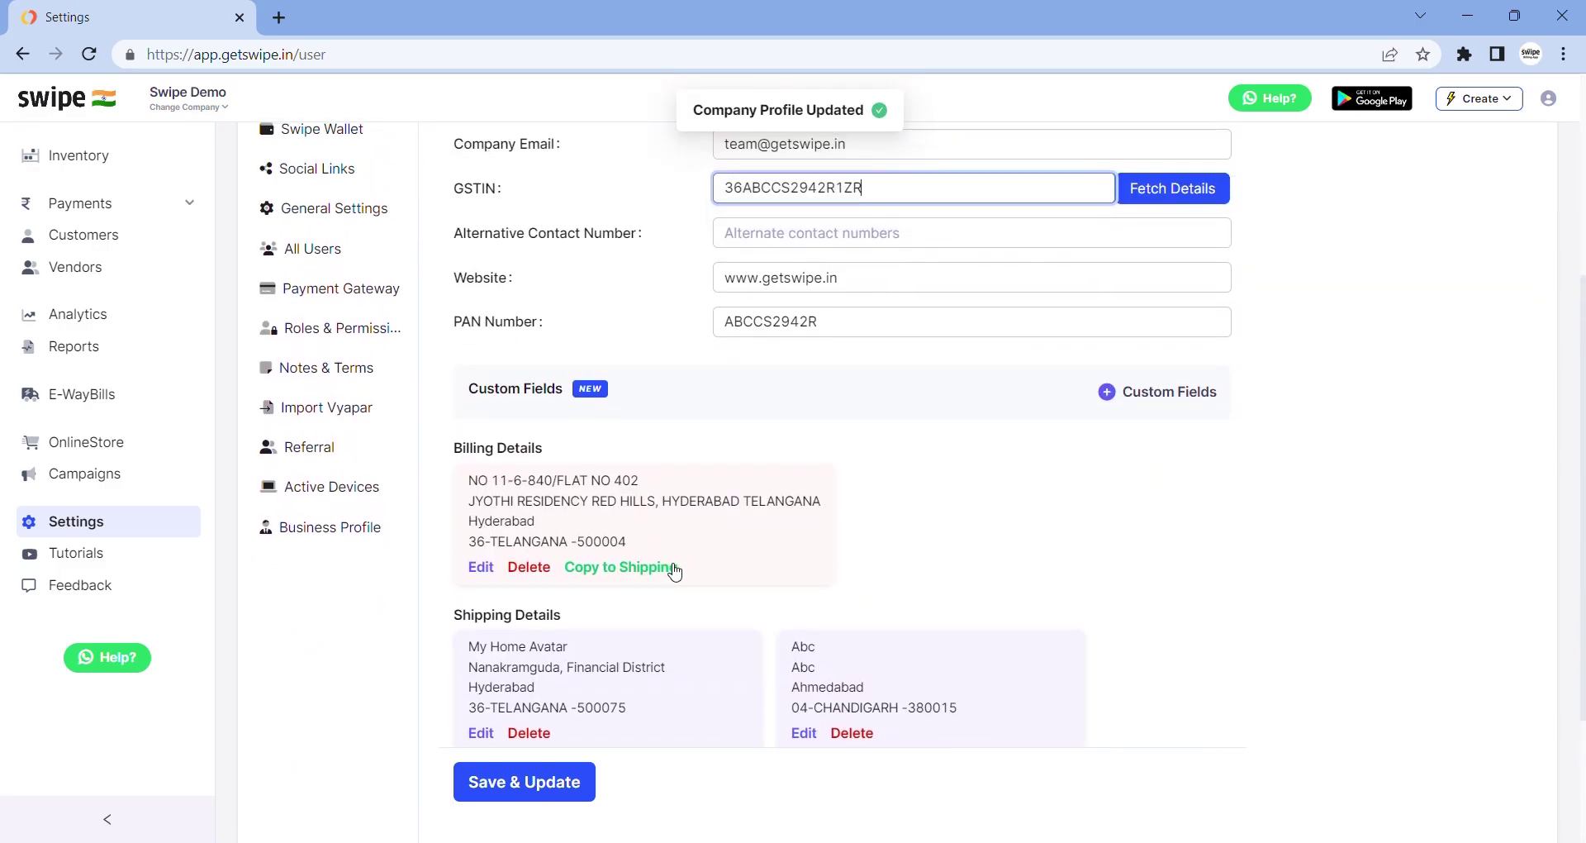
{"action": "scroll", "coordinate": [666, 567], "scroll_direction": "down", "scroll_amount": 1}
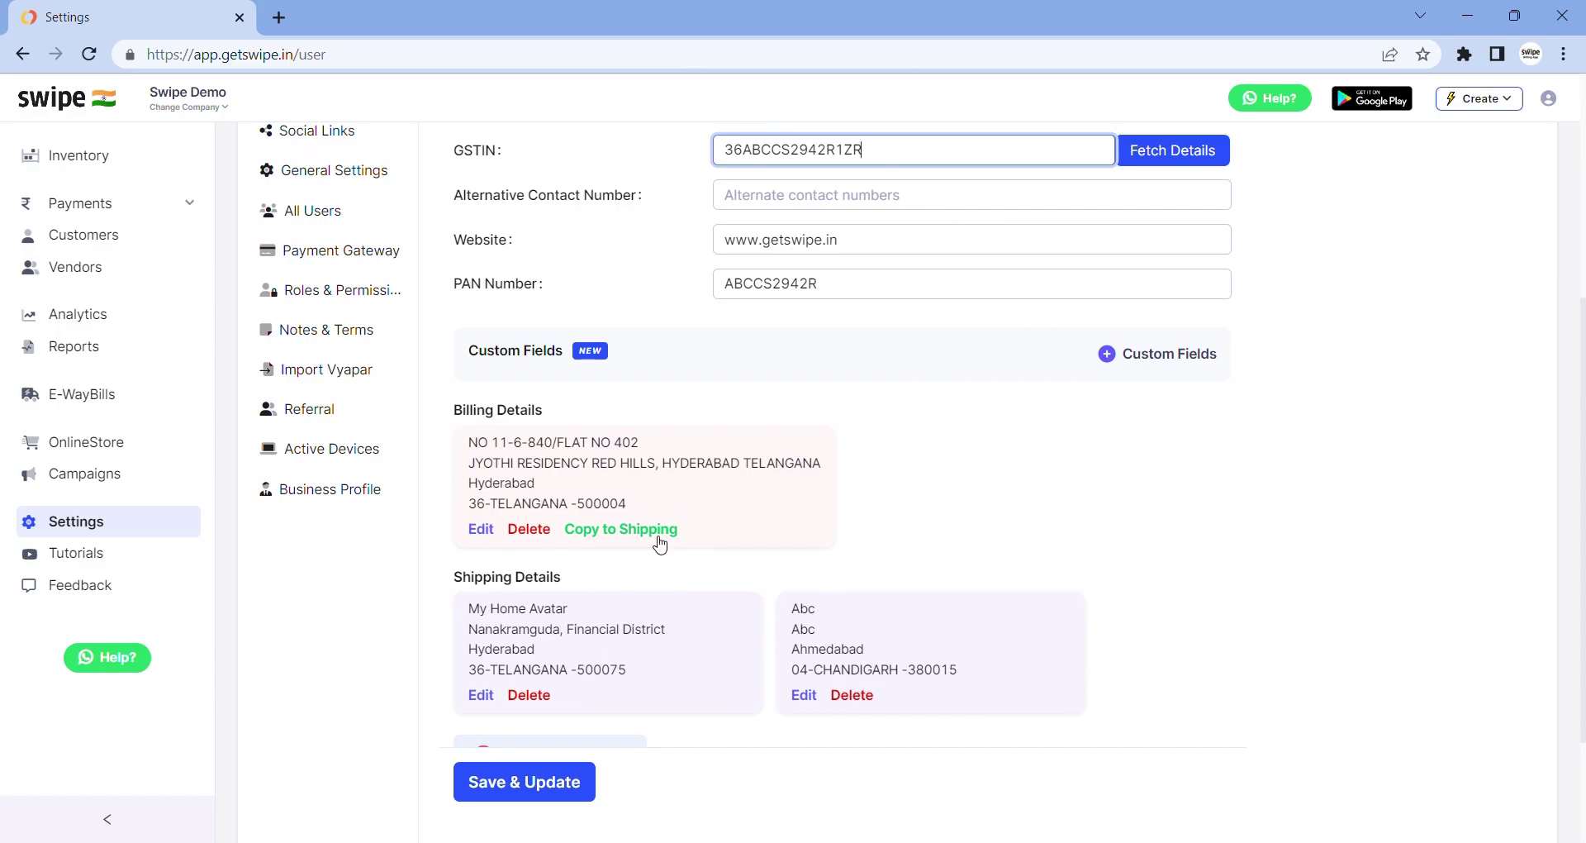
Copy the billing address to a shipping address and save the company profile
{"action": "left_click", "coordinate": [660, 539]}
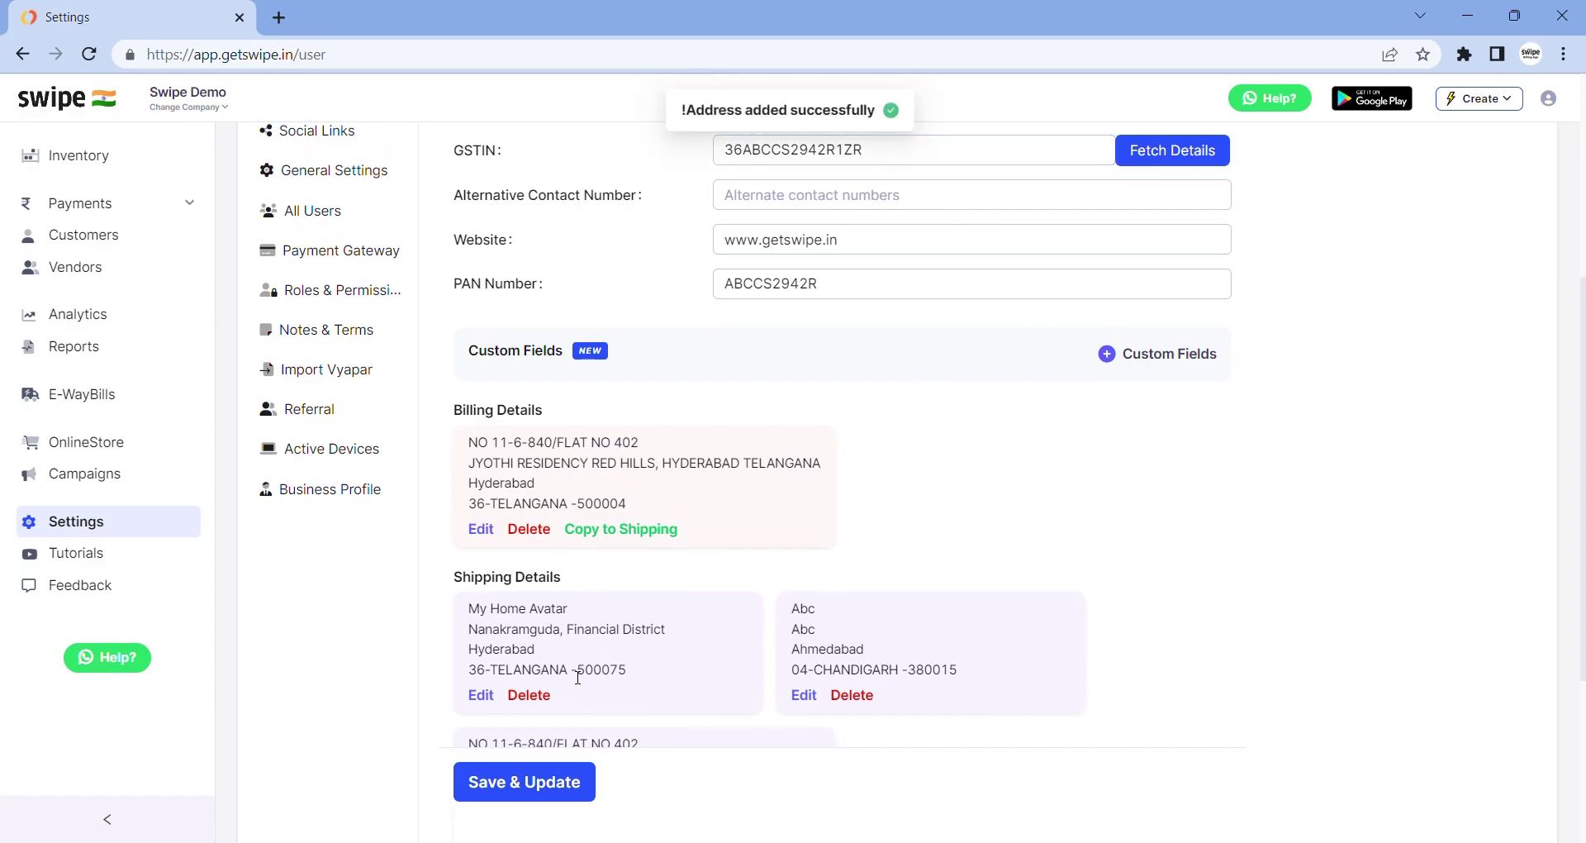
{"action": "scroll", "coordinate": [586, 675], "scroll_direction": "down", "scroll_amount": 2}
{"action": "left_click", "coordinate": [532, 786]}
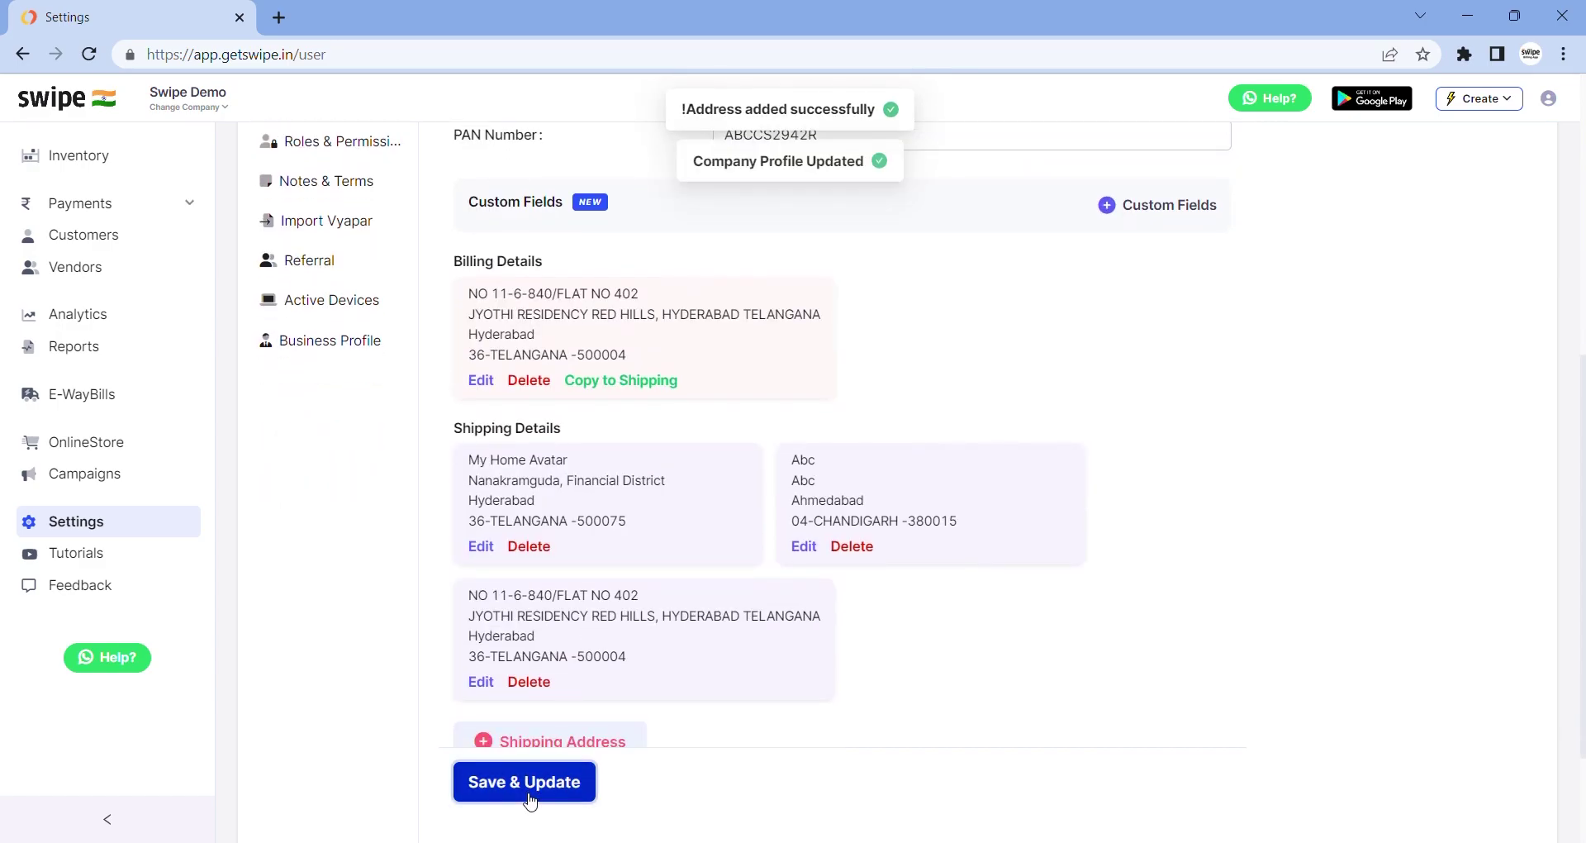
{"action": "scroll", "coordinate": [560, 603], "scroll_direction": "up", "scroll_amount": 8}
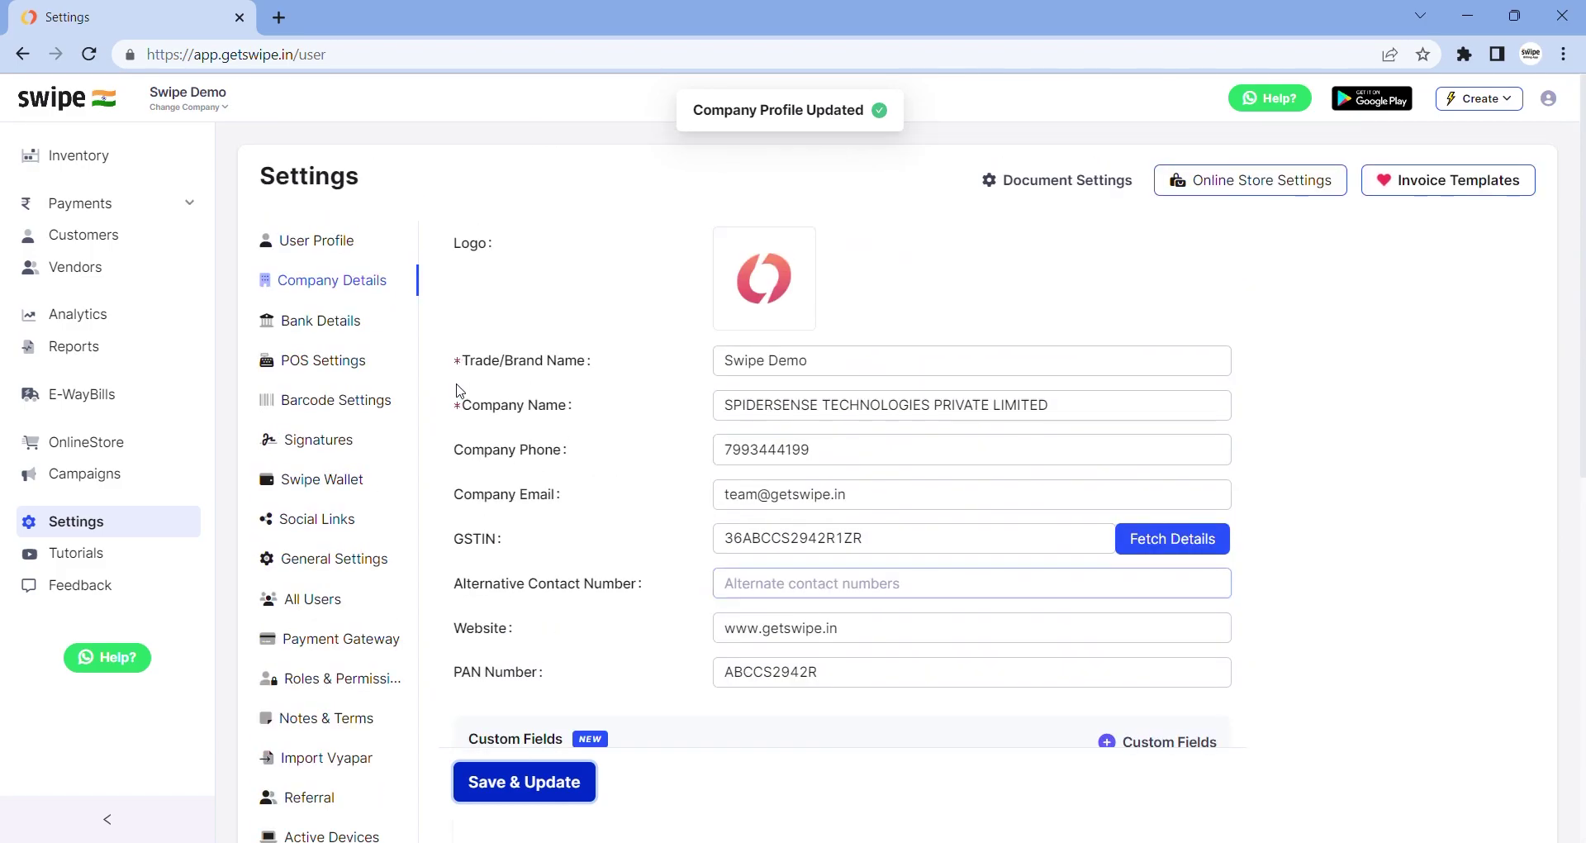
Review the Add New Bank Details form's account, IFSC, bank, branch and UPI fields, then close it unsaved
{"action": "left_click", "coordinate": [334, 331]}
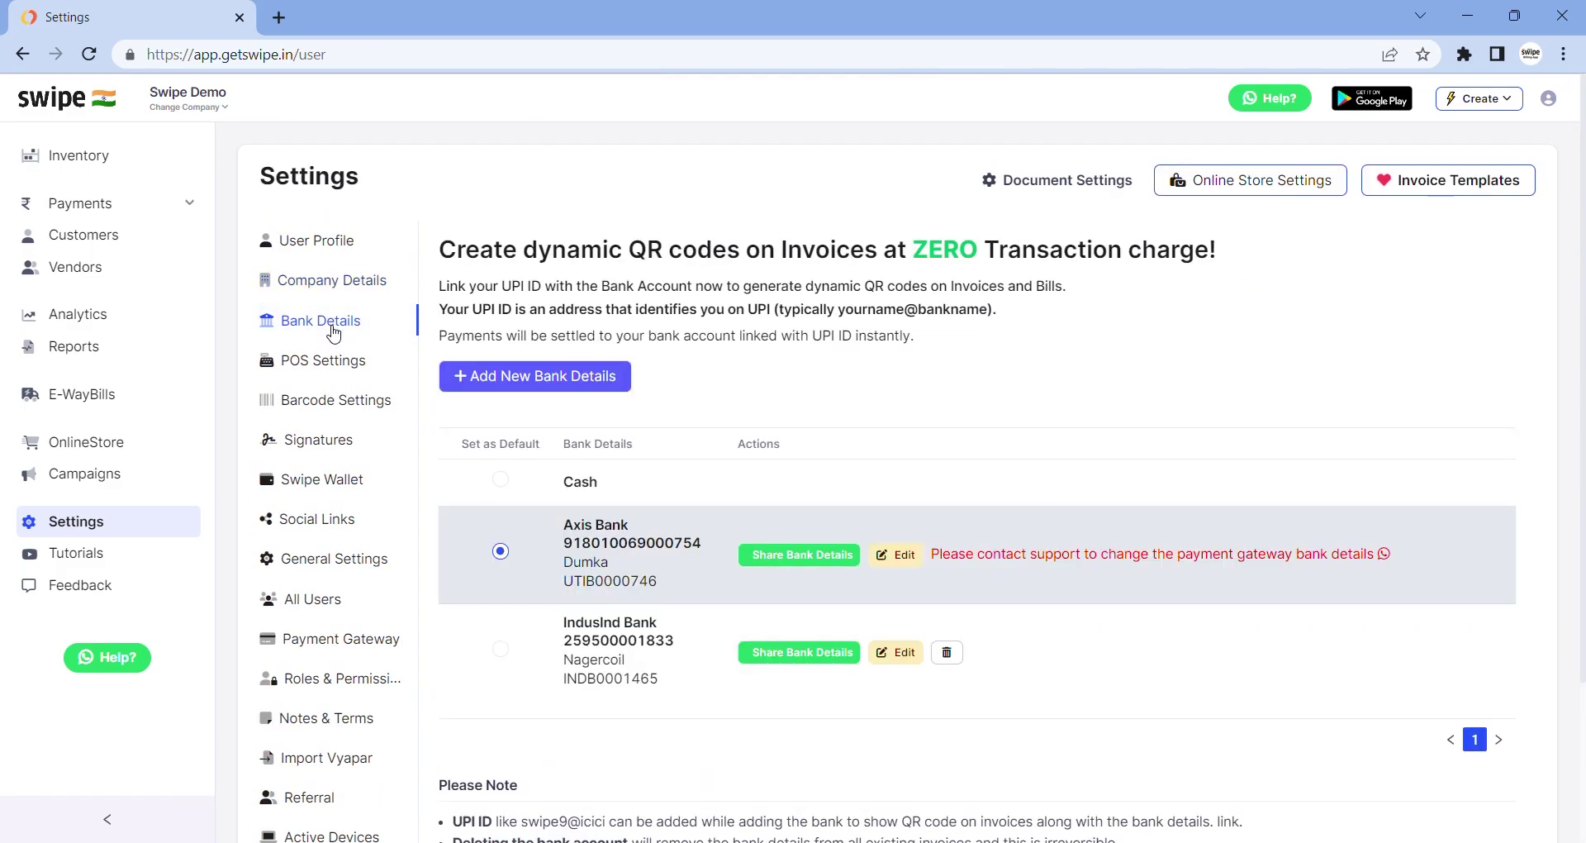
{"action": "left_click", "coordinate": [498, 382]}
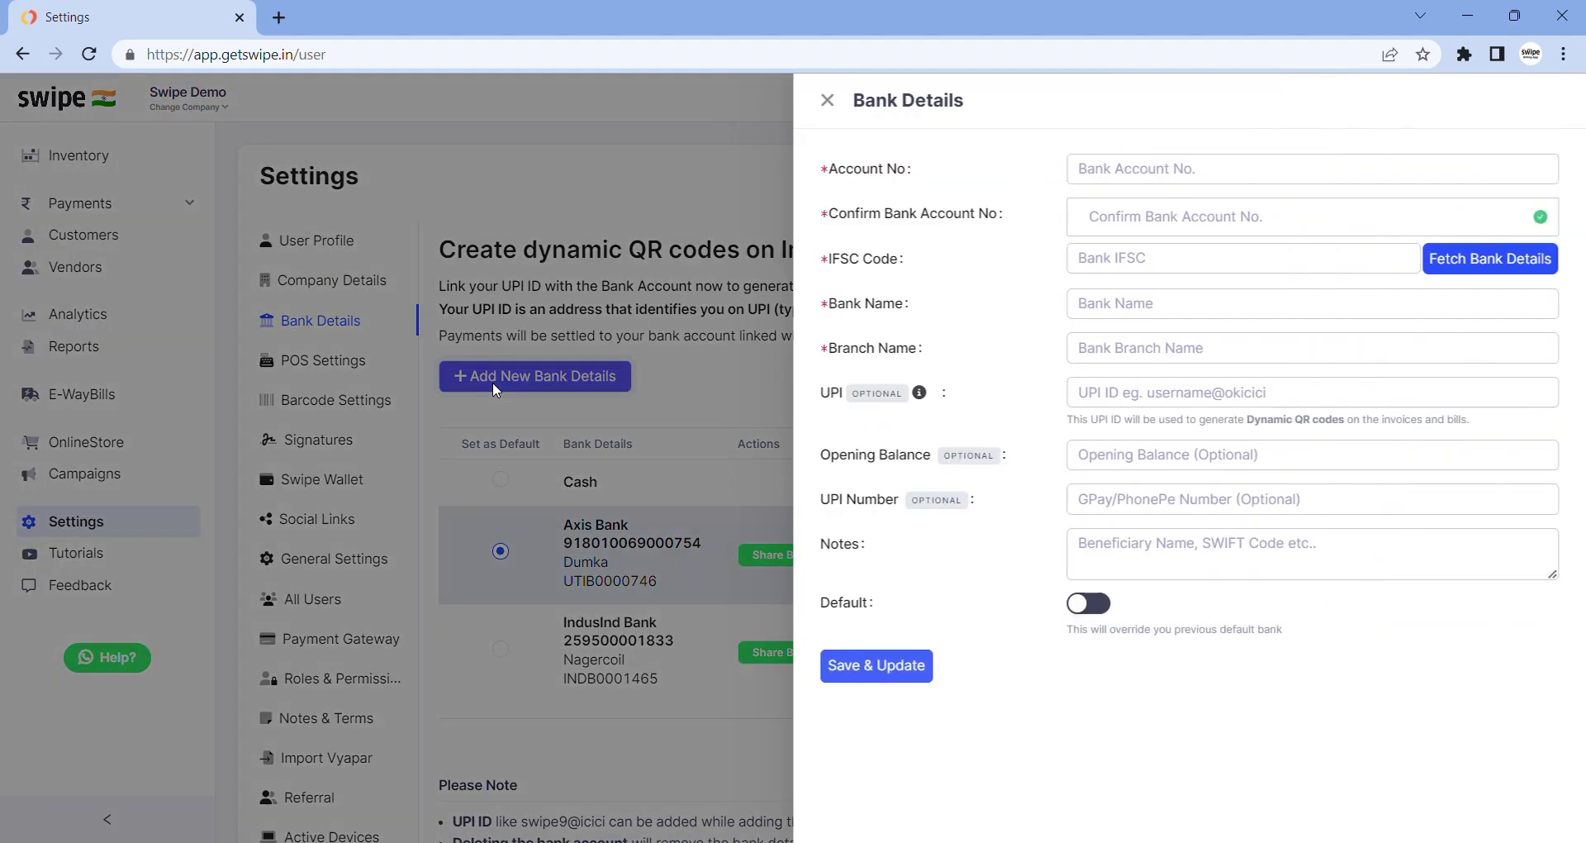
{"action": "left_click", "coordinate": [1099, 182]}
{"action": "left_click", "coordinate": [1091, 260]}
{"action": "left_click", "coordinate": [1102, 323]}
{"action": "left_click", "coordinate": [1104, 363]}
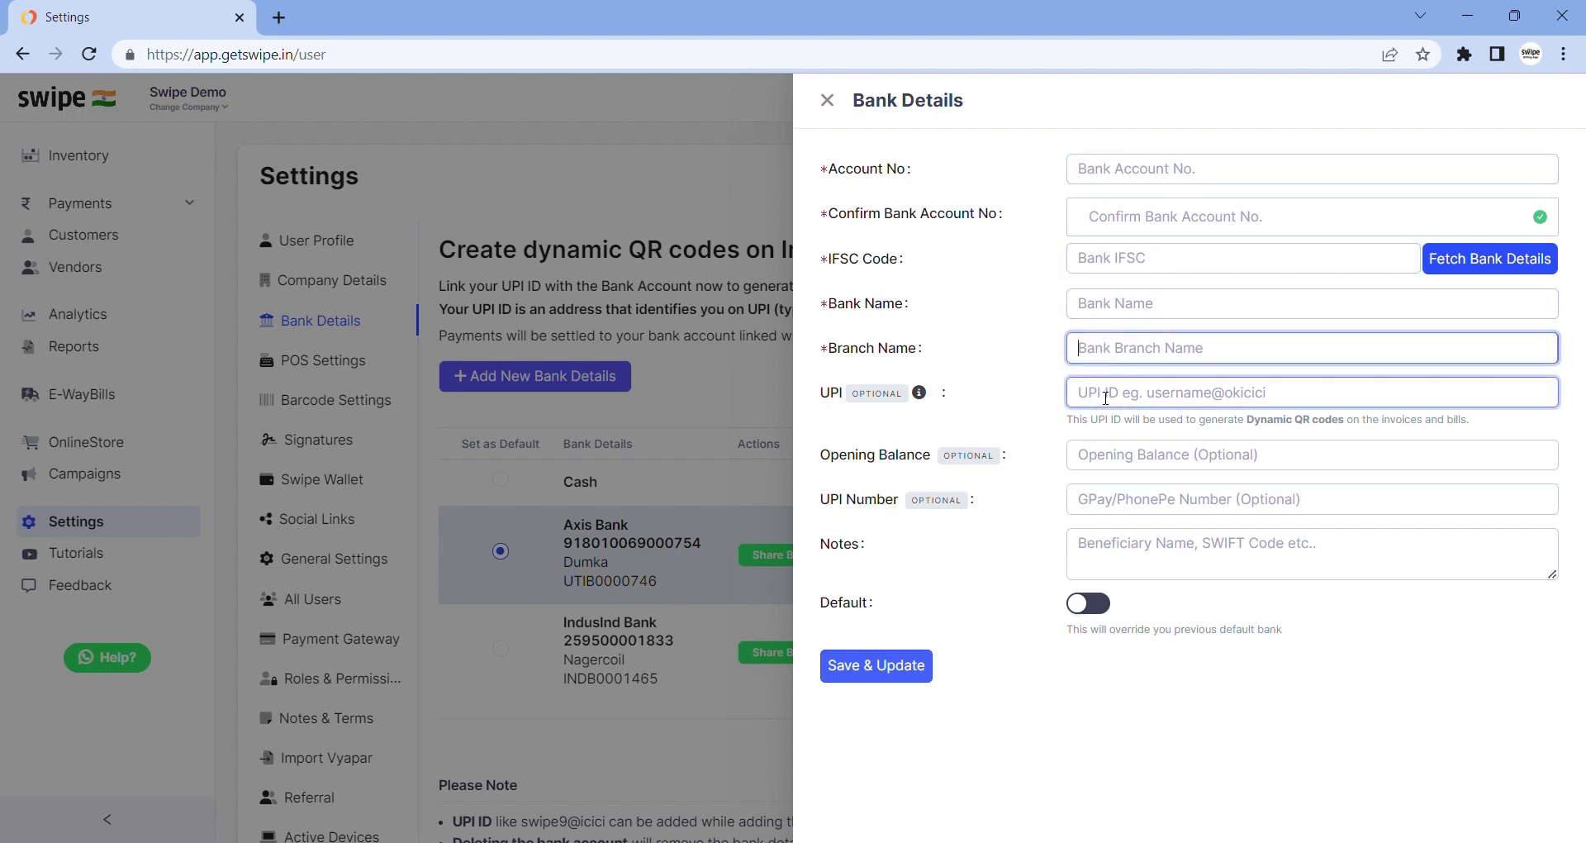
{"action": "left_click", "coordinate": [1105, 397]}
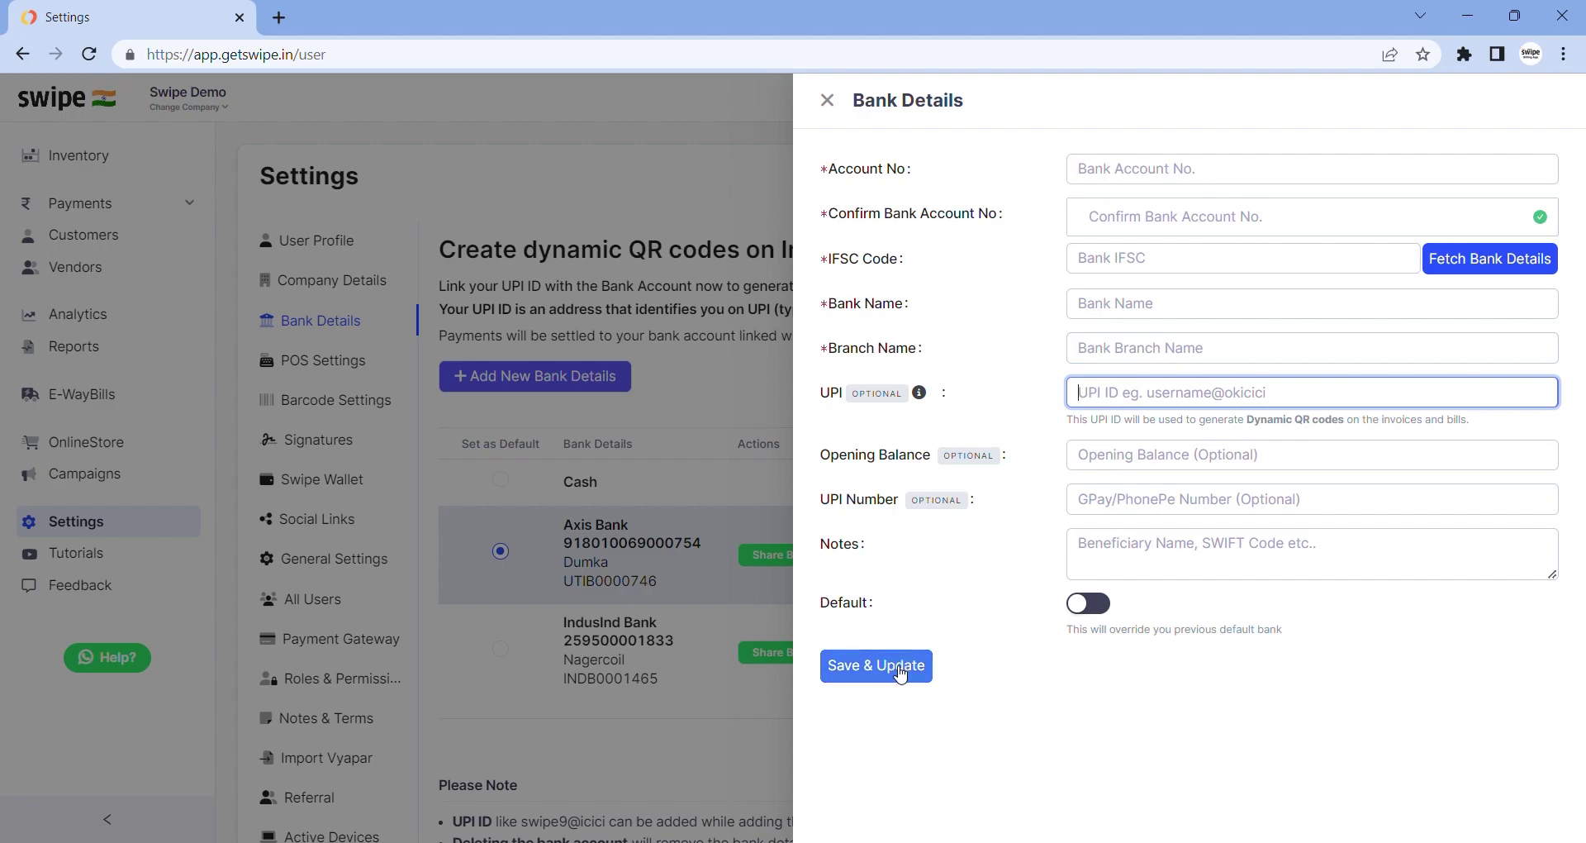
{"action": "left_click", "coordinate": [826, 100]}
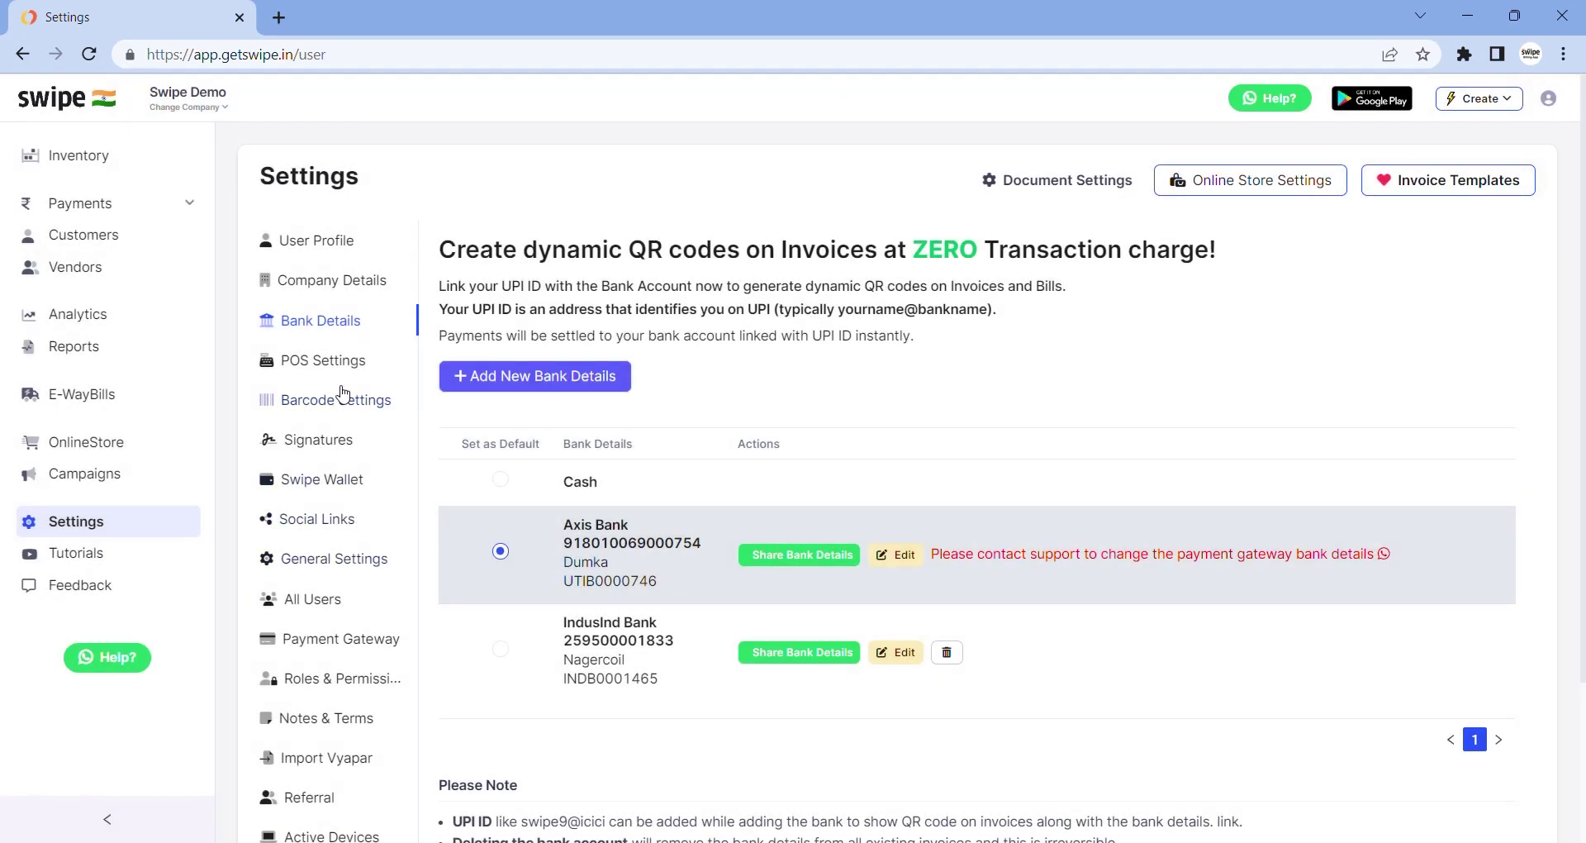
View the Signatures list and close the Add New Signature form unsaved
{"action": "left_click", "coordinate": [339, 453]}
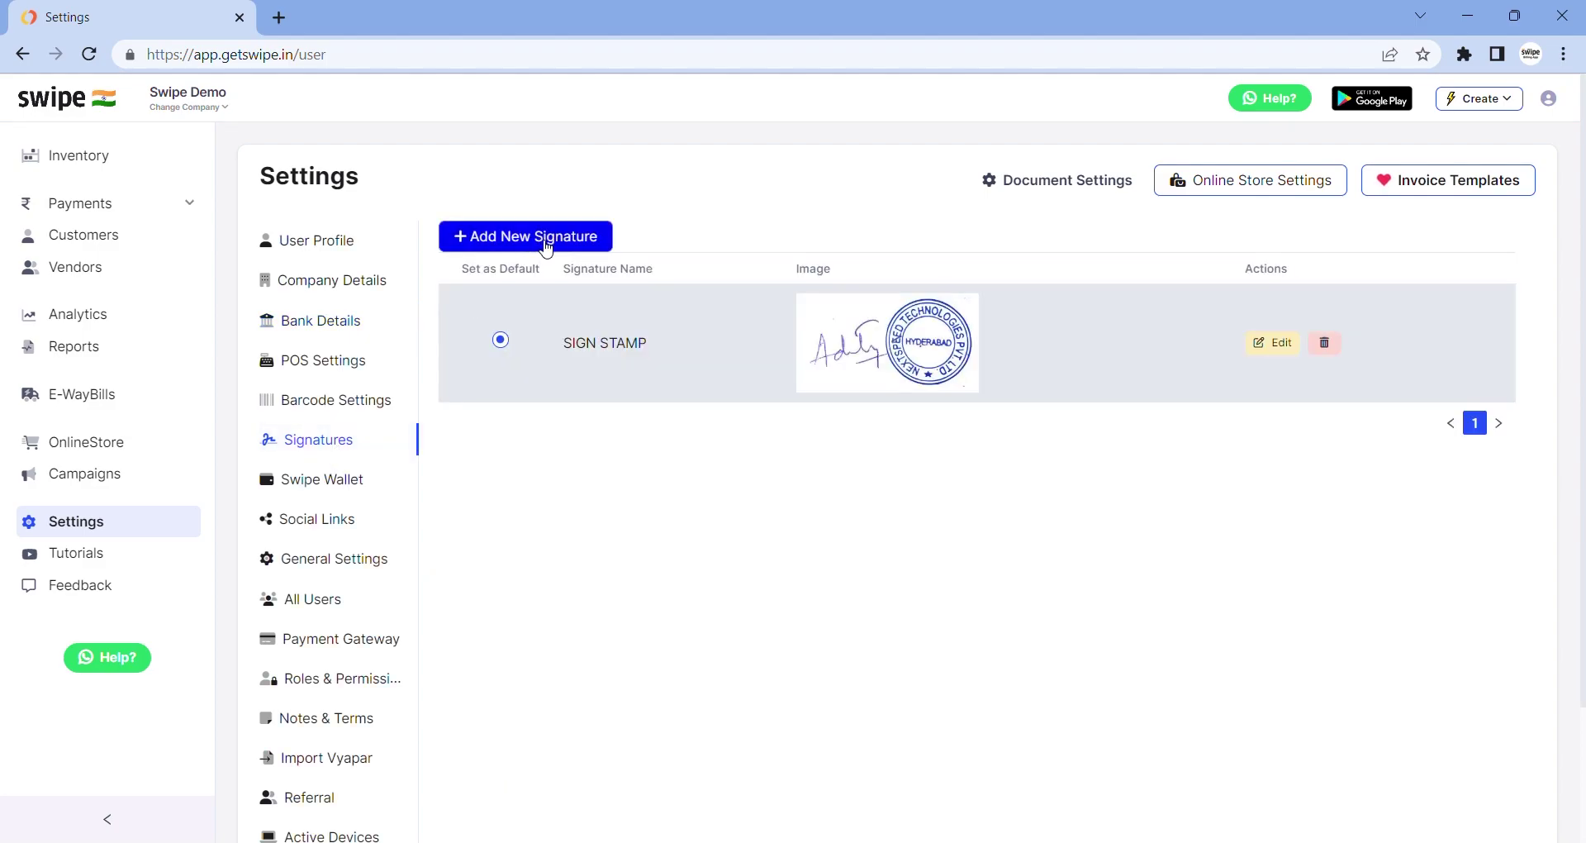
{"action": "left_click", "coordinate": [546, 240]}
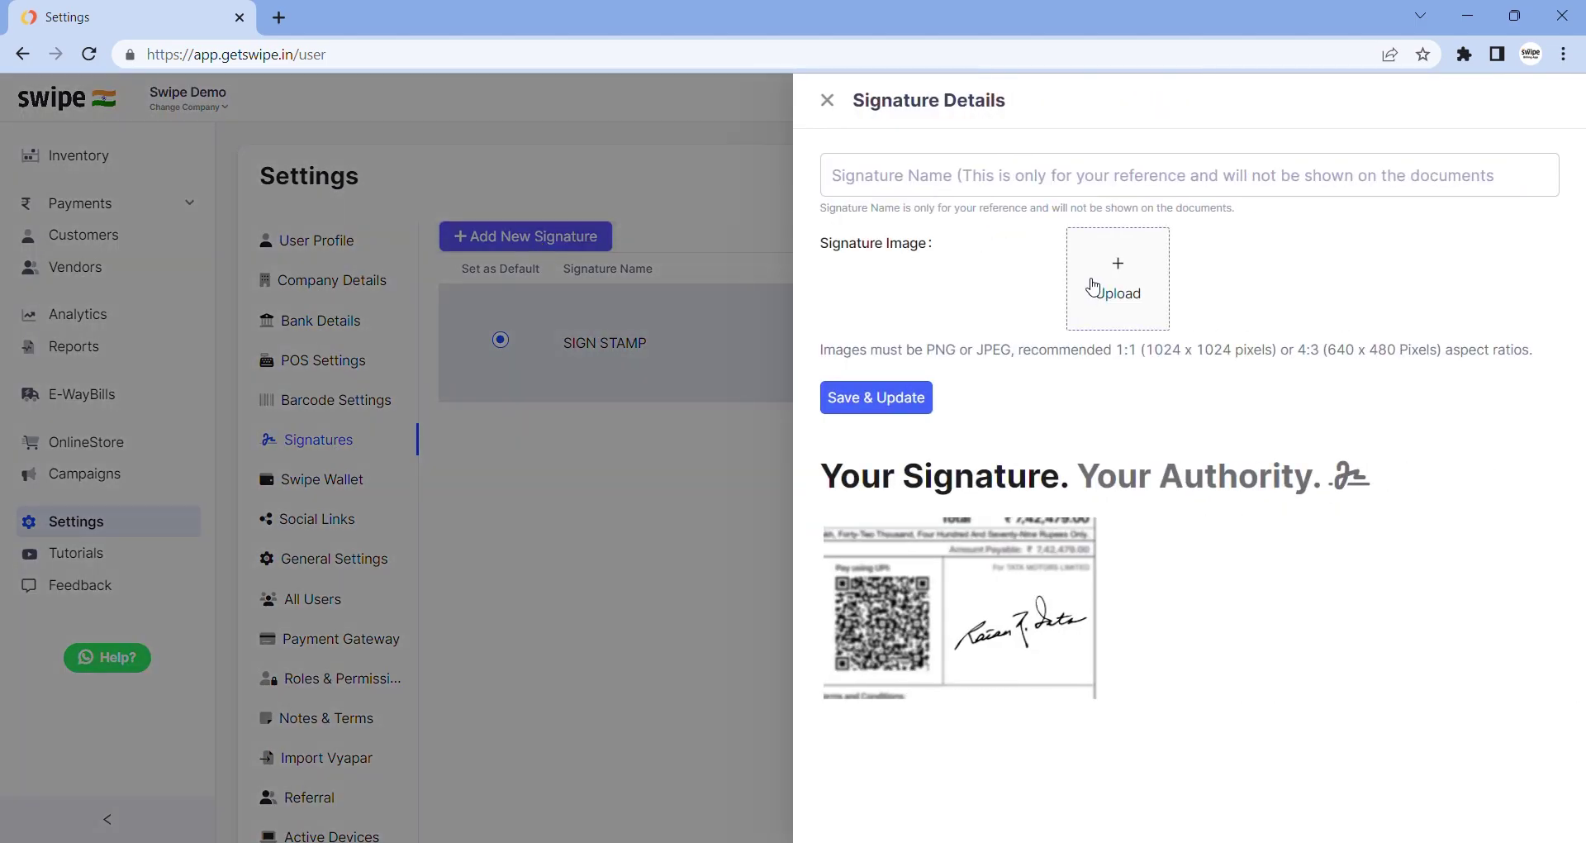
{"action": "left_click", "coordinate": [827, 100]}
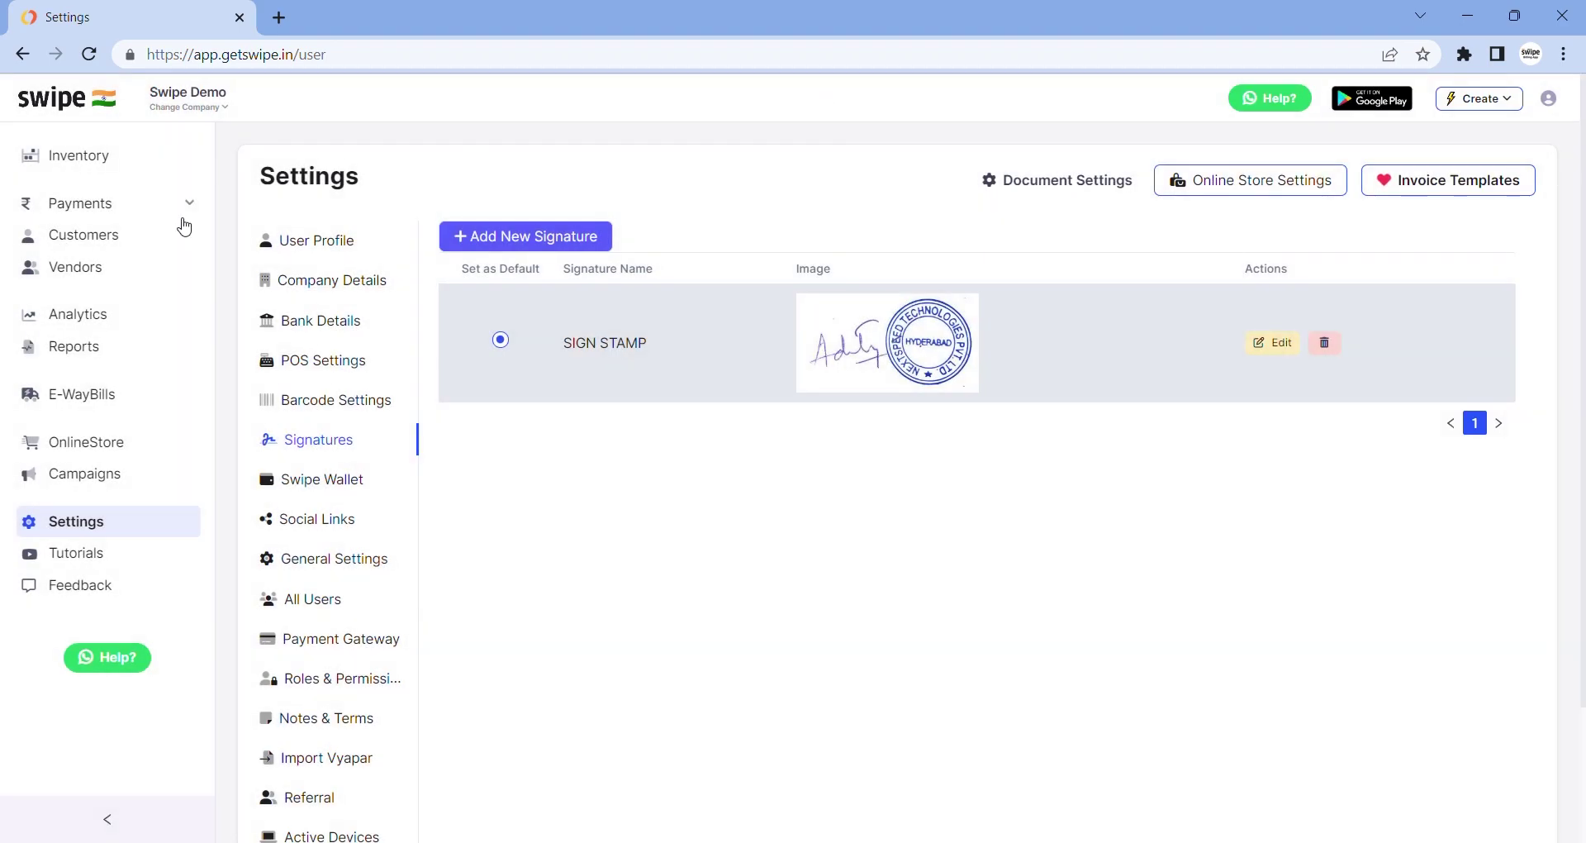
{"action": "scroll", "coordinate": [124, 231], "scroll_direction": "up", "scroll_amount": 3}
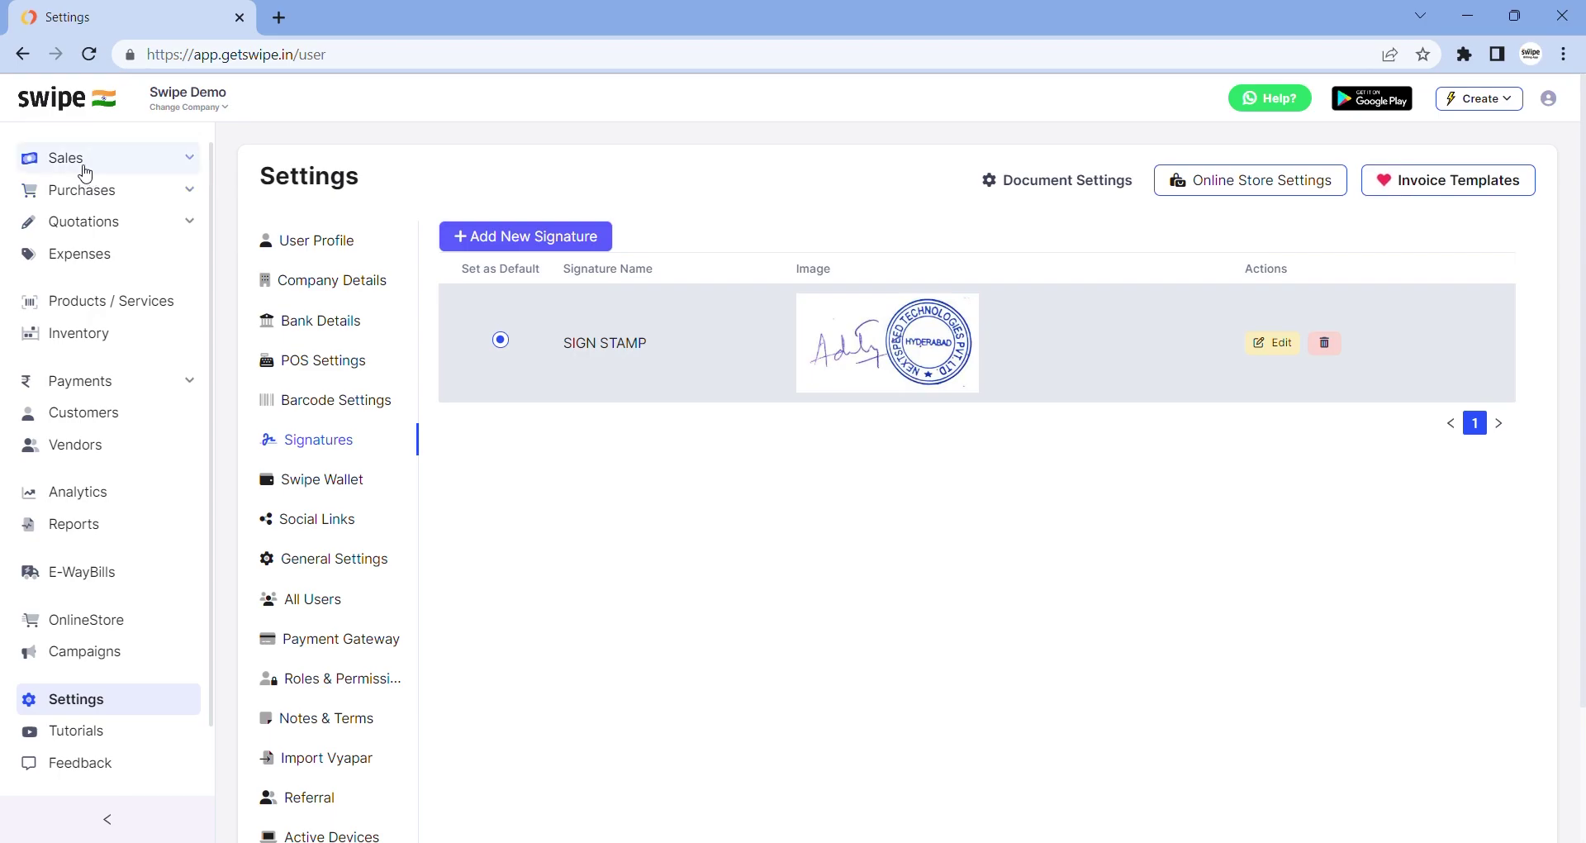
Start a new sales invoice and browse the existing customers list
{"action": "left_click", "coordinate": [85, 169]}
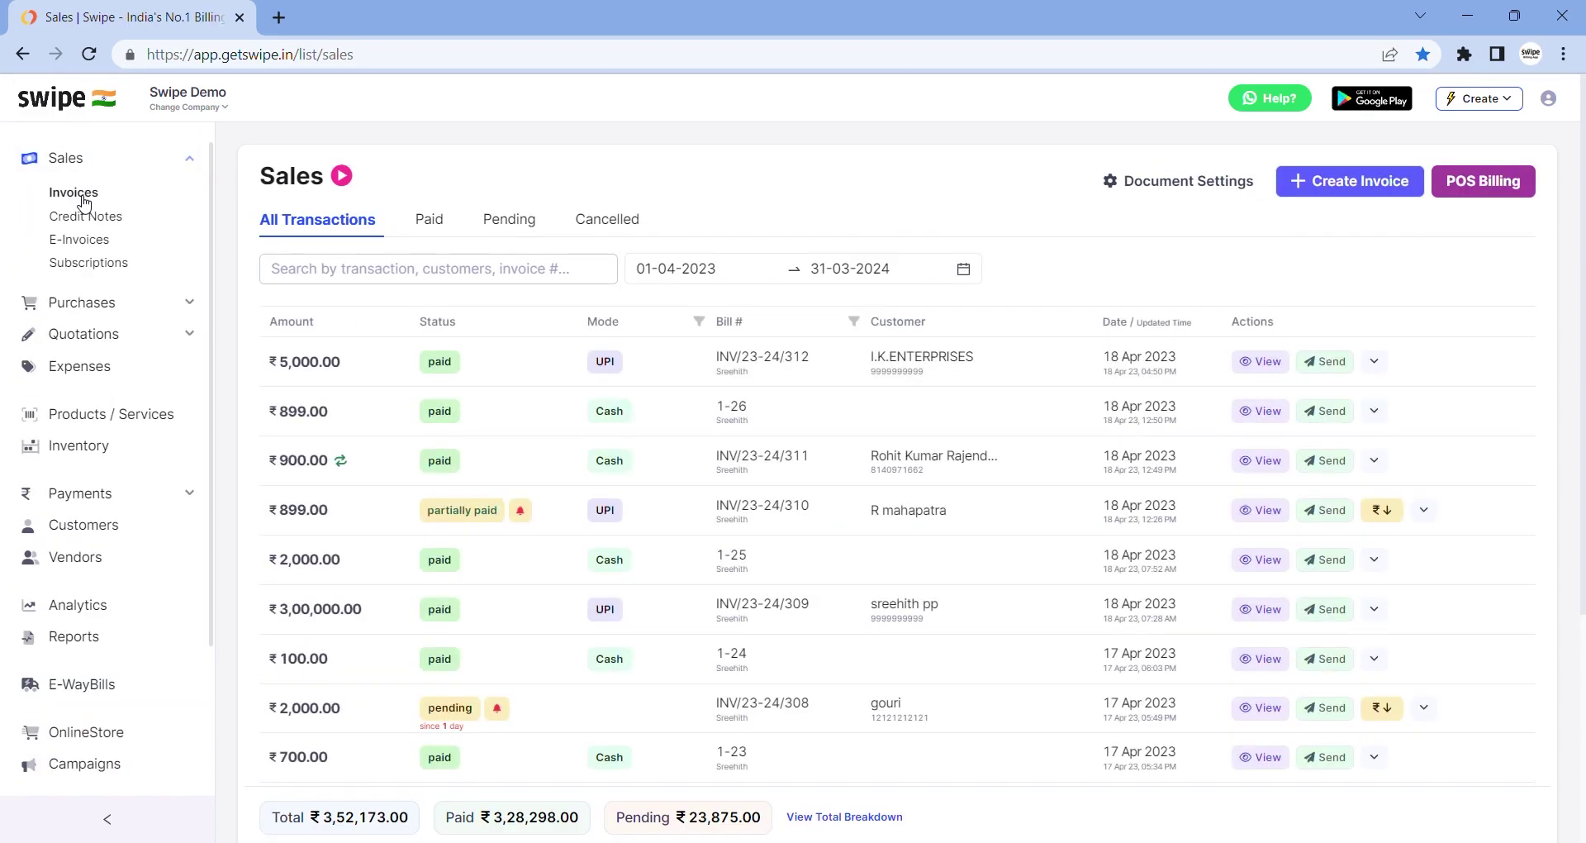
{"action": "left_click", "coordinate": [1322, 182]}
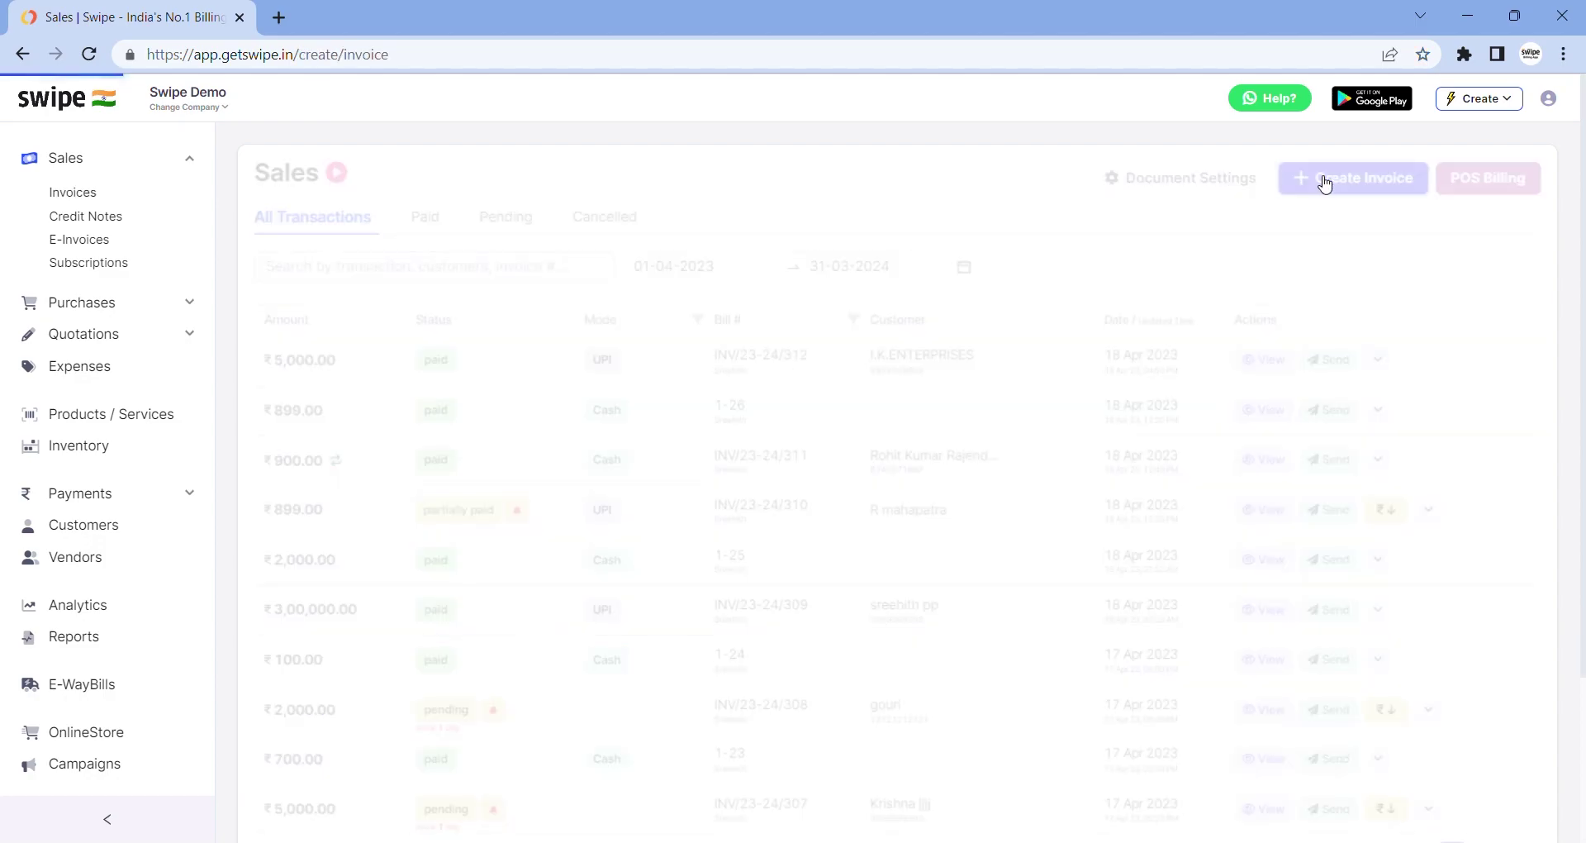
{"action": "left_click", "coordinate": [534, 318]}
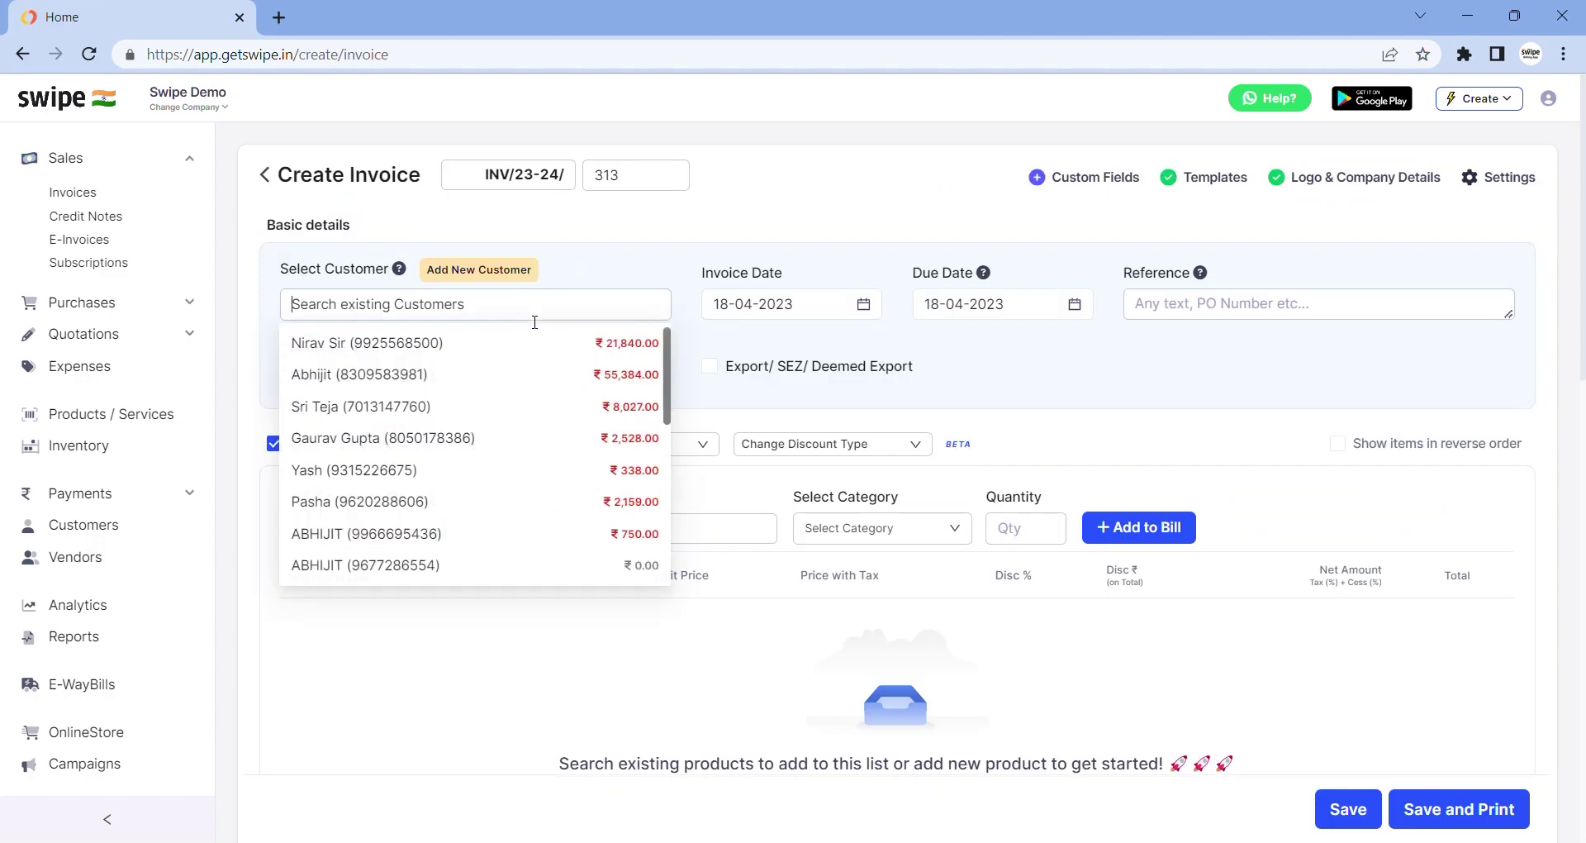
{"action": "scroll", "coordinate": [507, 423], "scroll_direction": "down", "scroll_amount": 2}
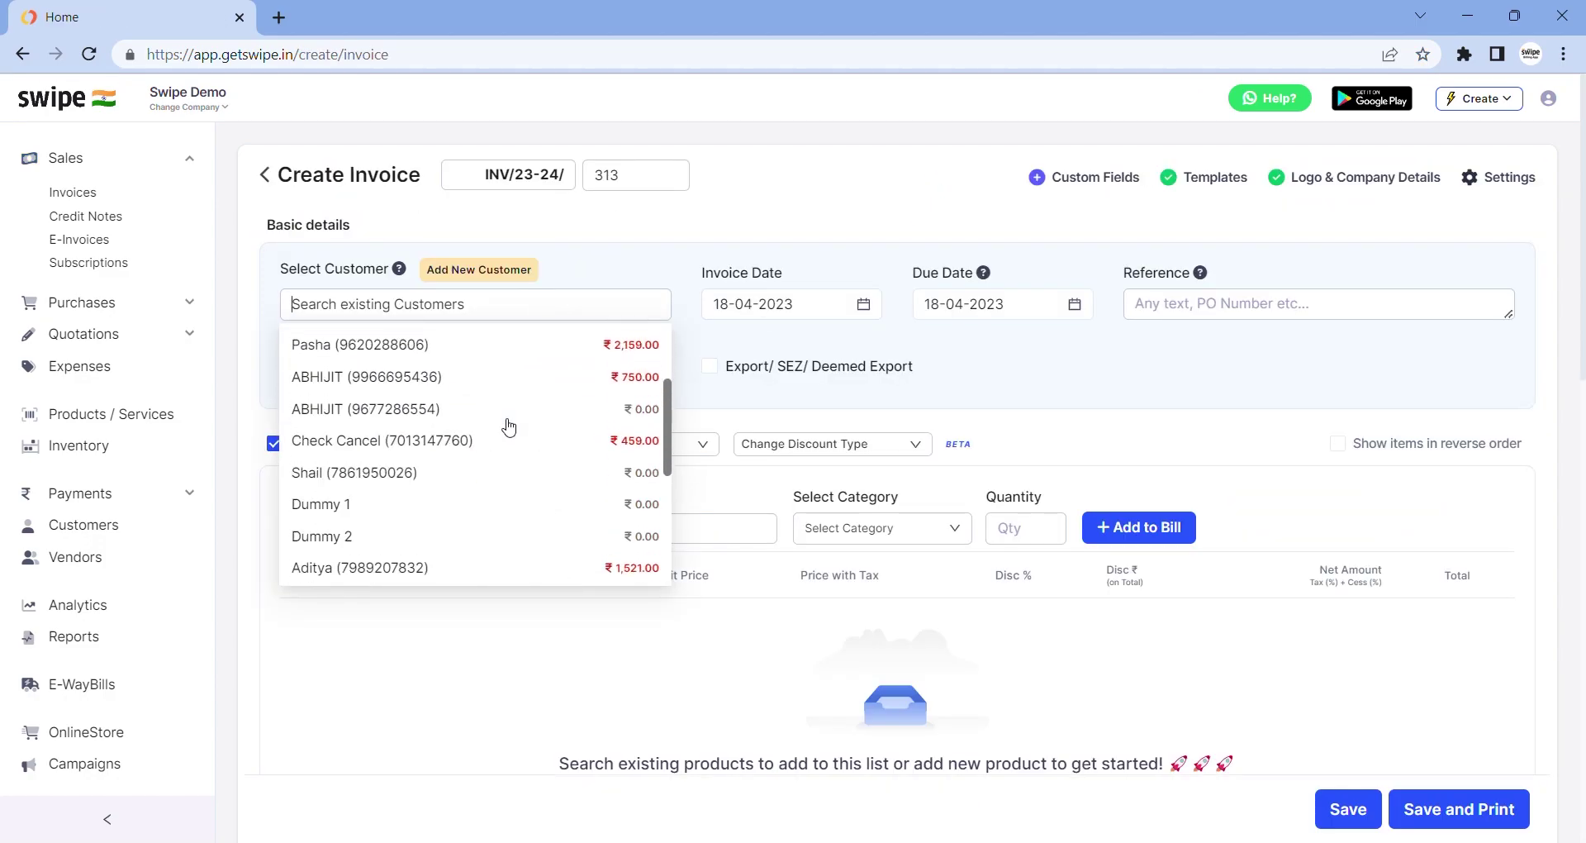
{"action": "scroll", "coordinate": [507, 424], "scroll_direction": "up", "scroll_amount": 2}
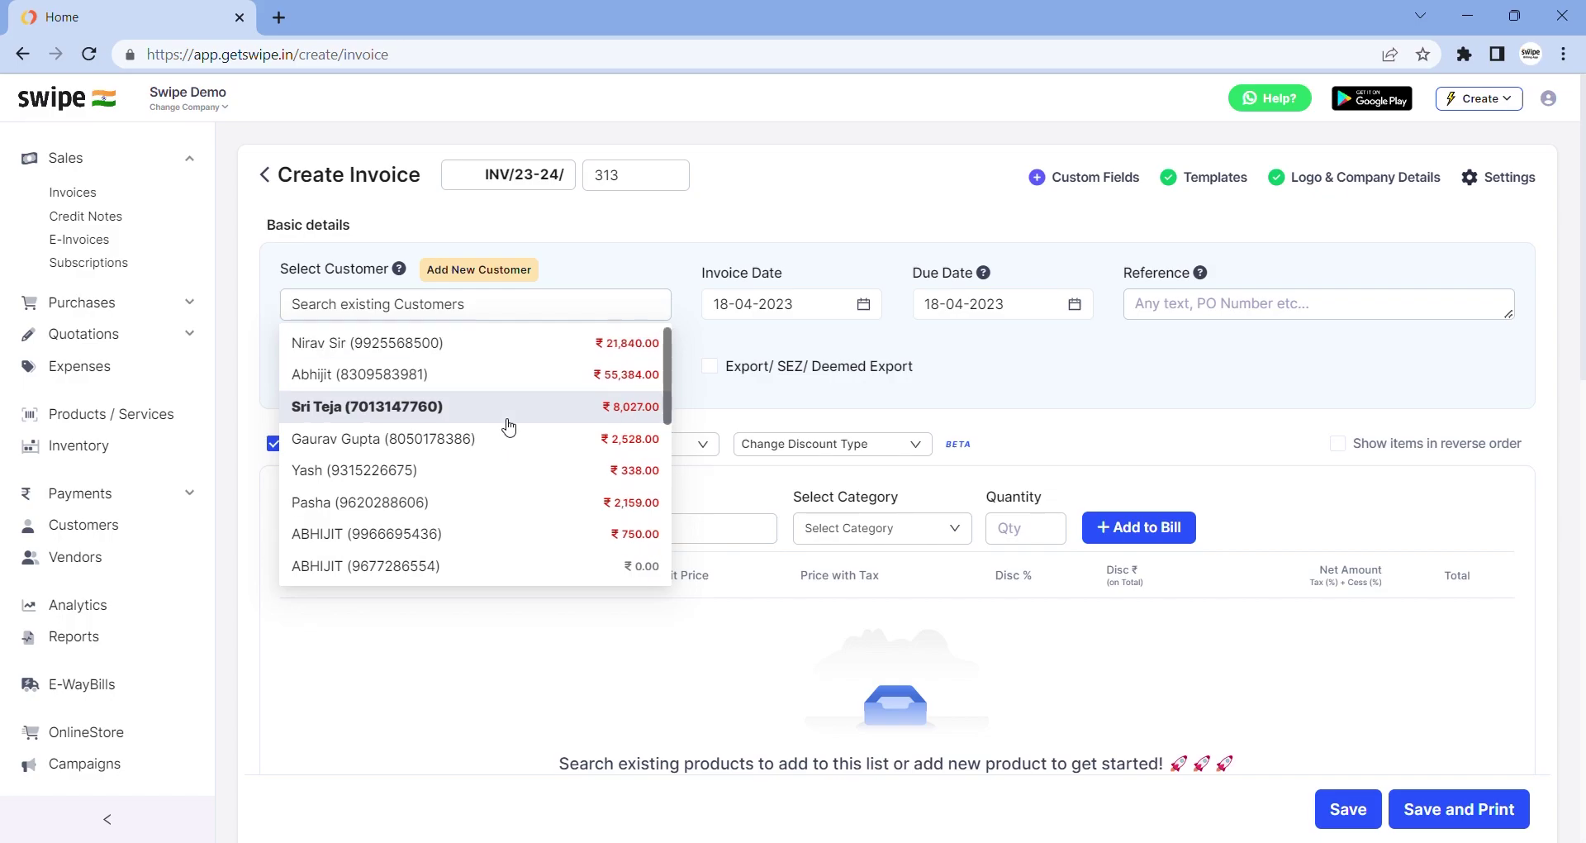
Add a new customer with name and phone number and save it onto the invoice
{"action": "left_click", "coordinate": [493, 277]}
{"action": "left_click", "coordinate": [1105, 202]}
{"action": "type", "text": "JAYASRI"}
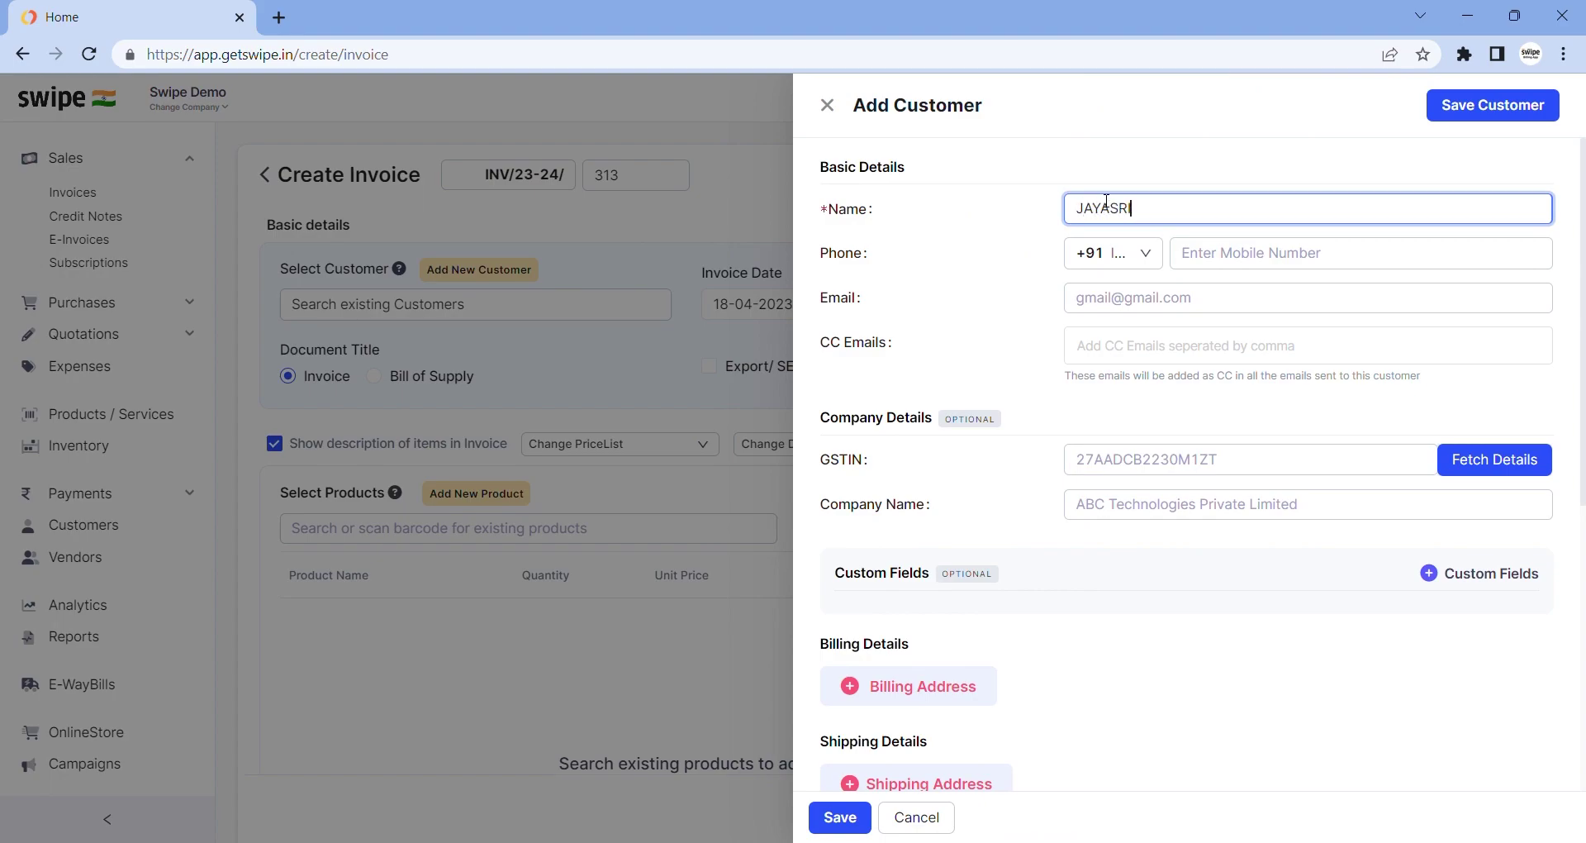
{"action": "left_click", "coordinate": [1280, 256]}
{"action": "type", "text": "99999999999"}
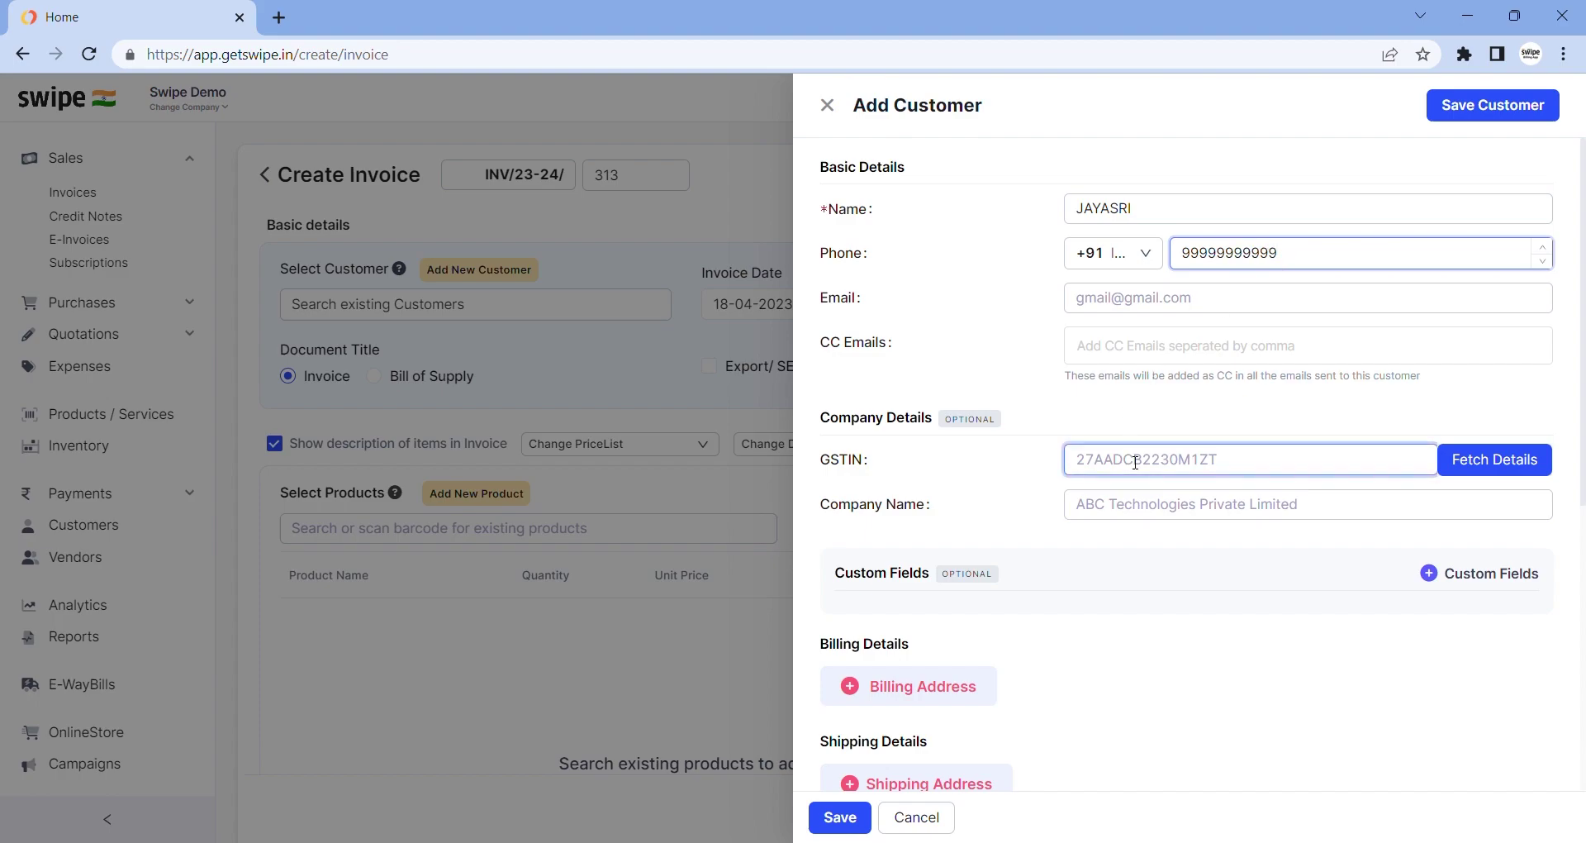
{"action": "left_click", "coordinate": [826, 816]}
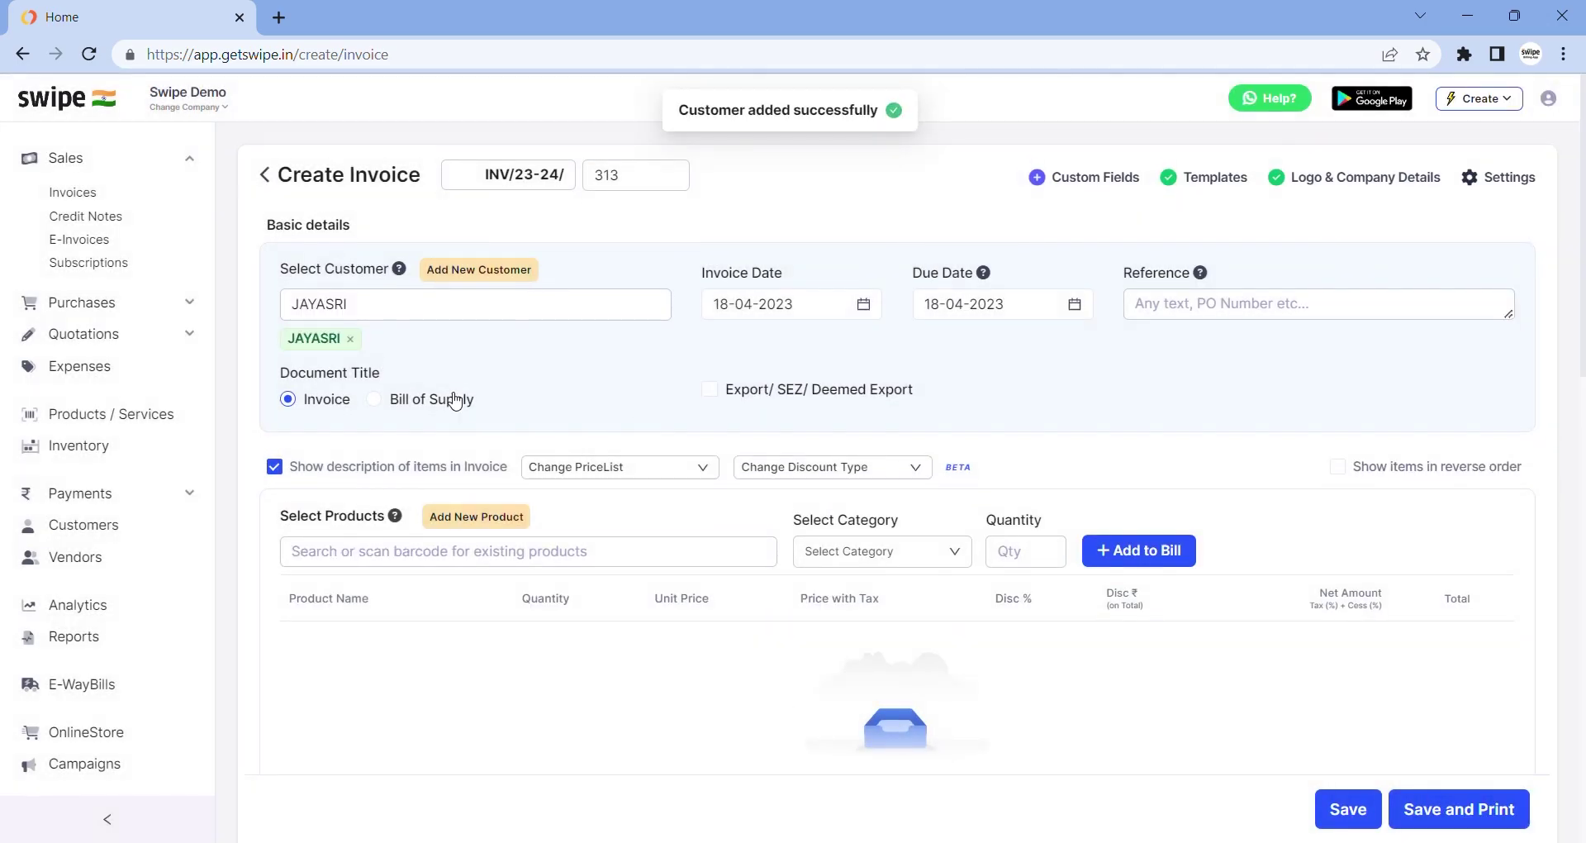
{"action": "scroll", "coordinate": [455, 401], "scroll_direction": "down", "scroll_amount": 1}
Start a new product named WATCHESS from the invoice's product search
{"action": "left_click", "coordinate": [461, 501]}
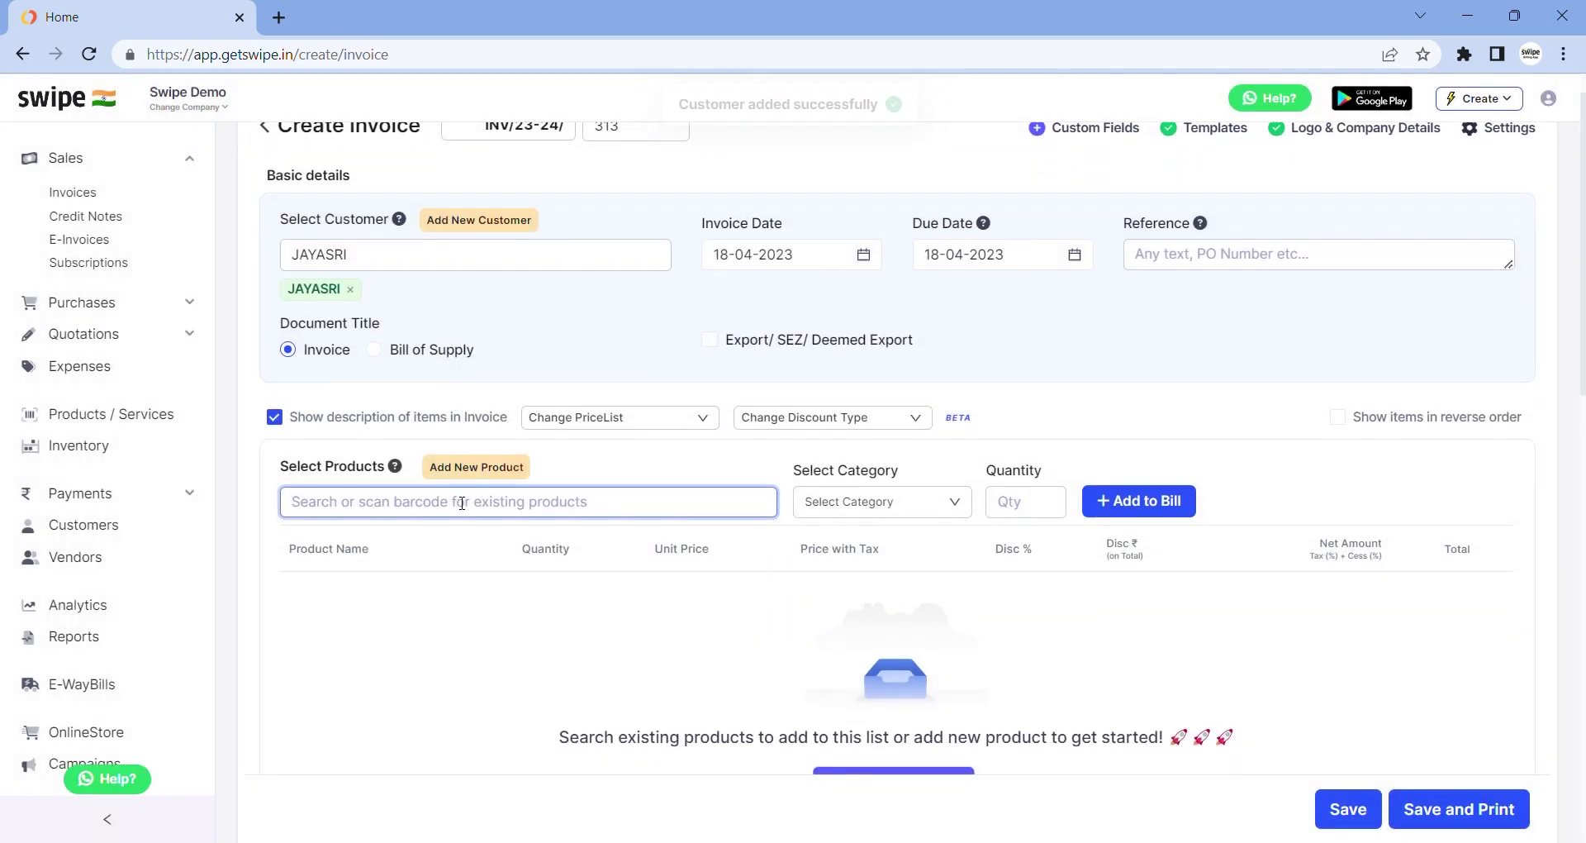
{"action": "scroll", "coordinate": [460, 619], "scroll_direction": "down", "scroll_amount": 3}
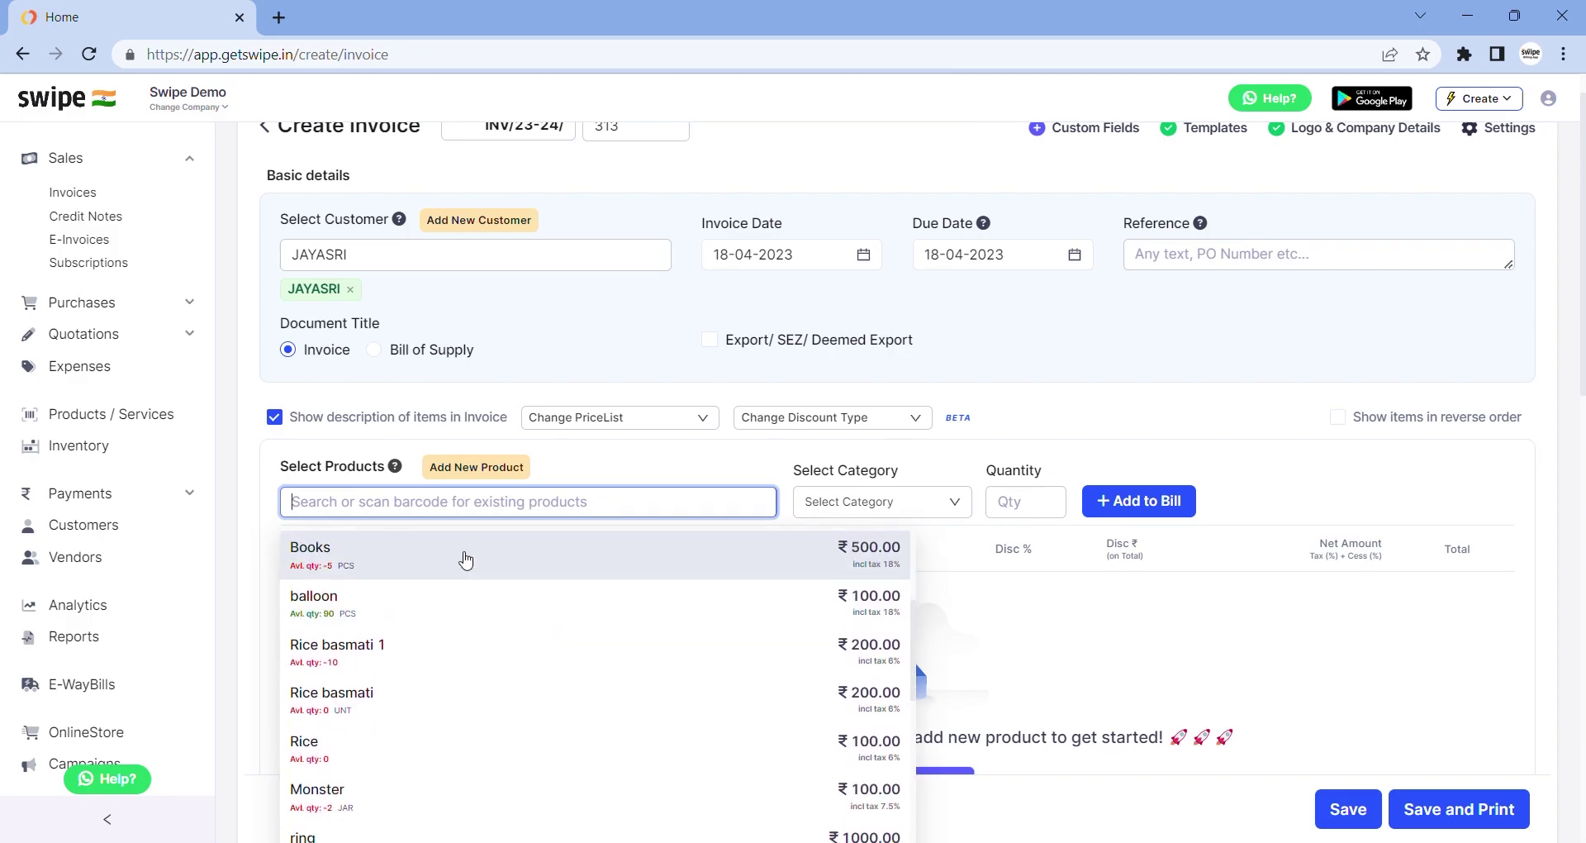
{"action": "left_click", "coordinate": [477, 468]}
{"action": "left_click", "coordinate": [1122, 275]}
{"action": "type", "text": "WA"}
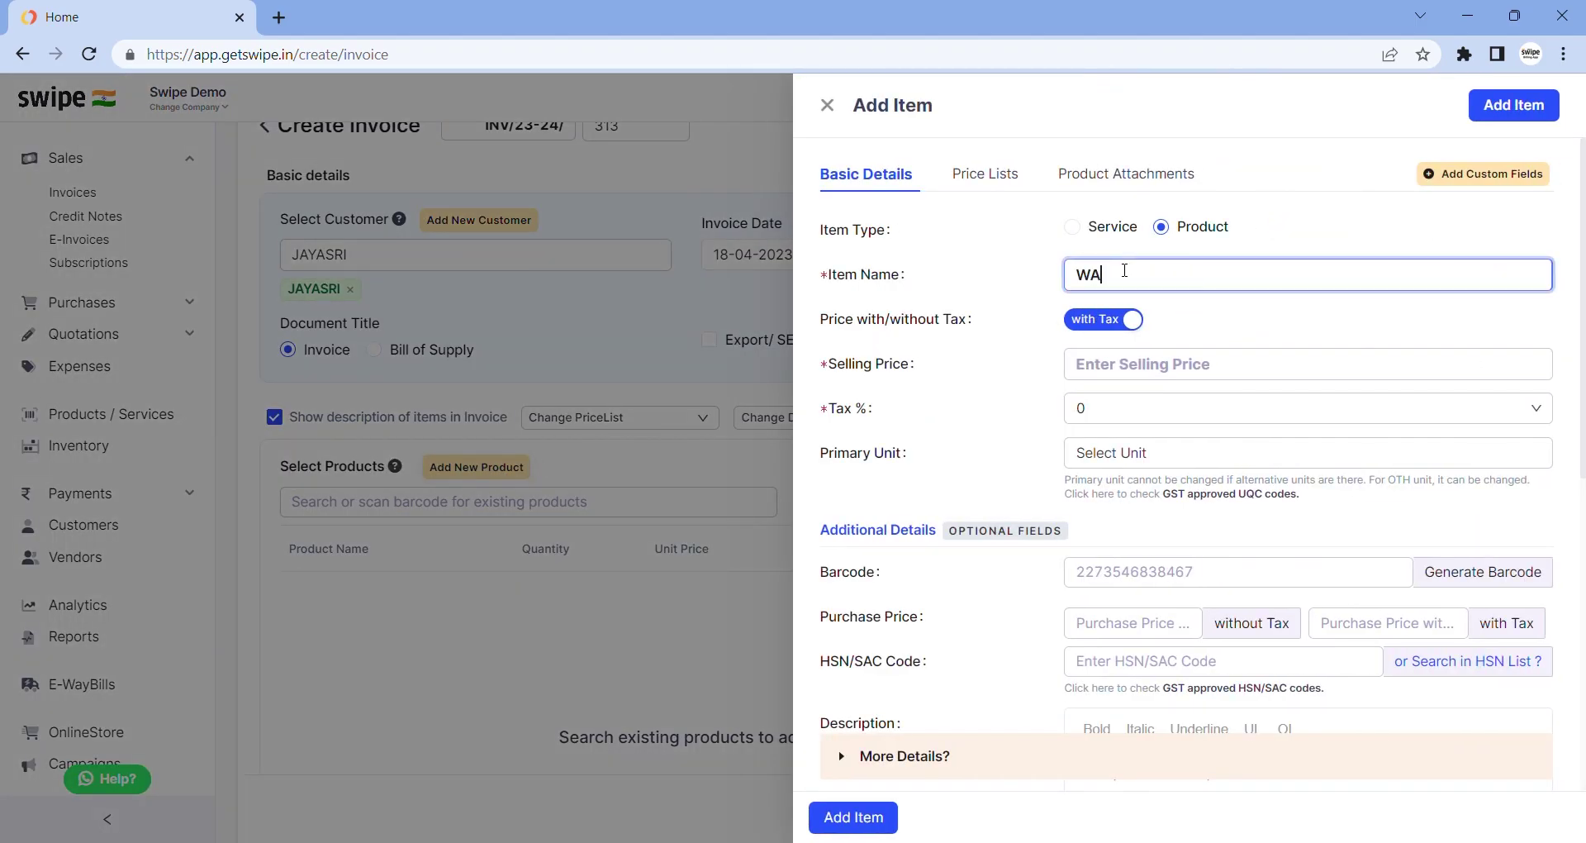
{"action": "type", "text": "TCHESS"}
Give WATCHESS selling price 1000 and 18% tax, and add it to the invoice
{"action": "left_click", "coordinate": [1131, 372]}
{"action": "type", "text": "1000"}
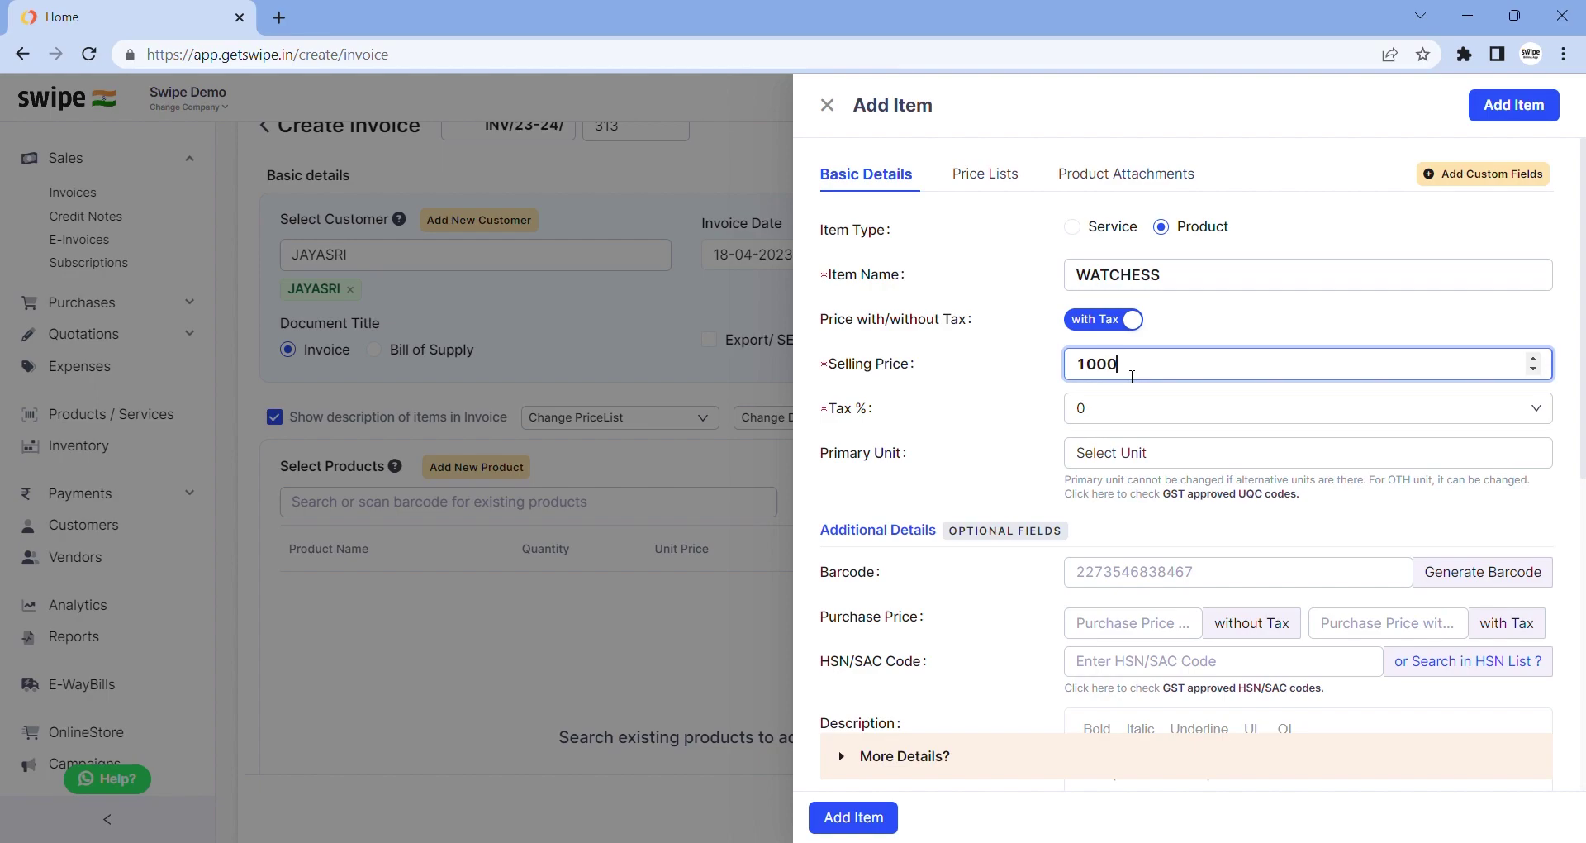
{"action": "left_click", "coordinate": [1129, 410]}
{"action": "type", "text": "18"}
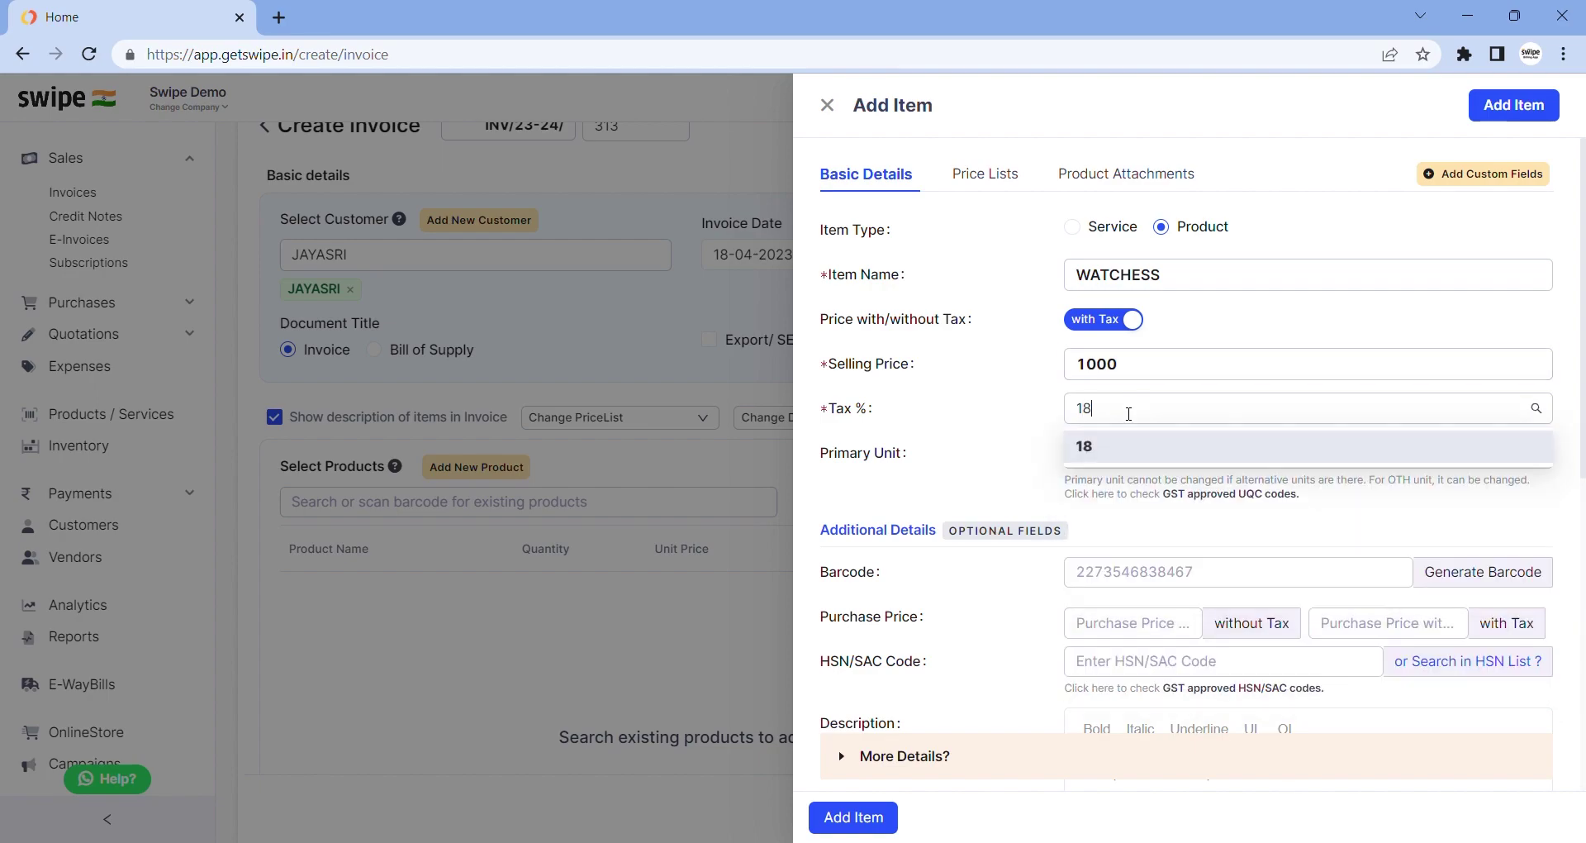
{"action": "key", "text": "Return"}
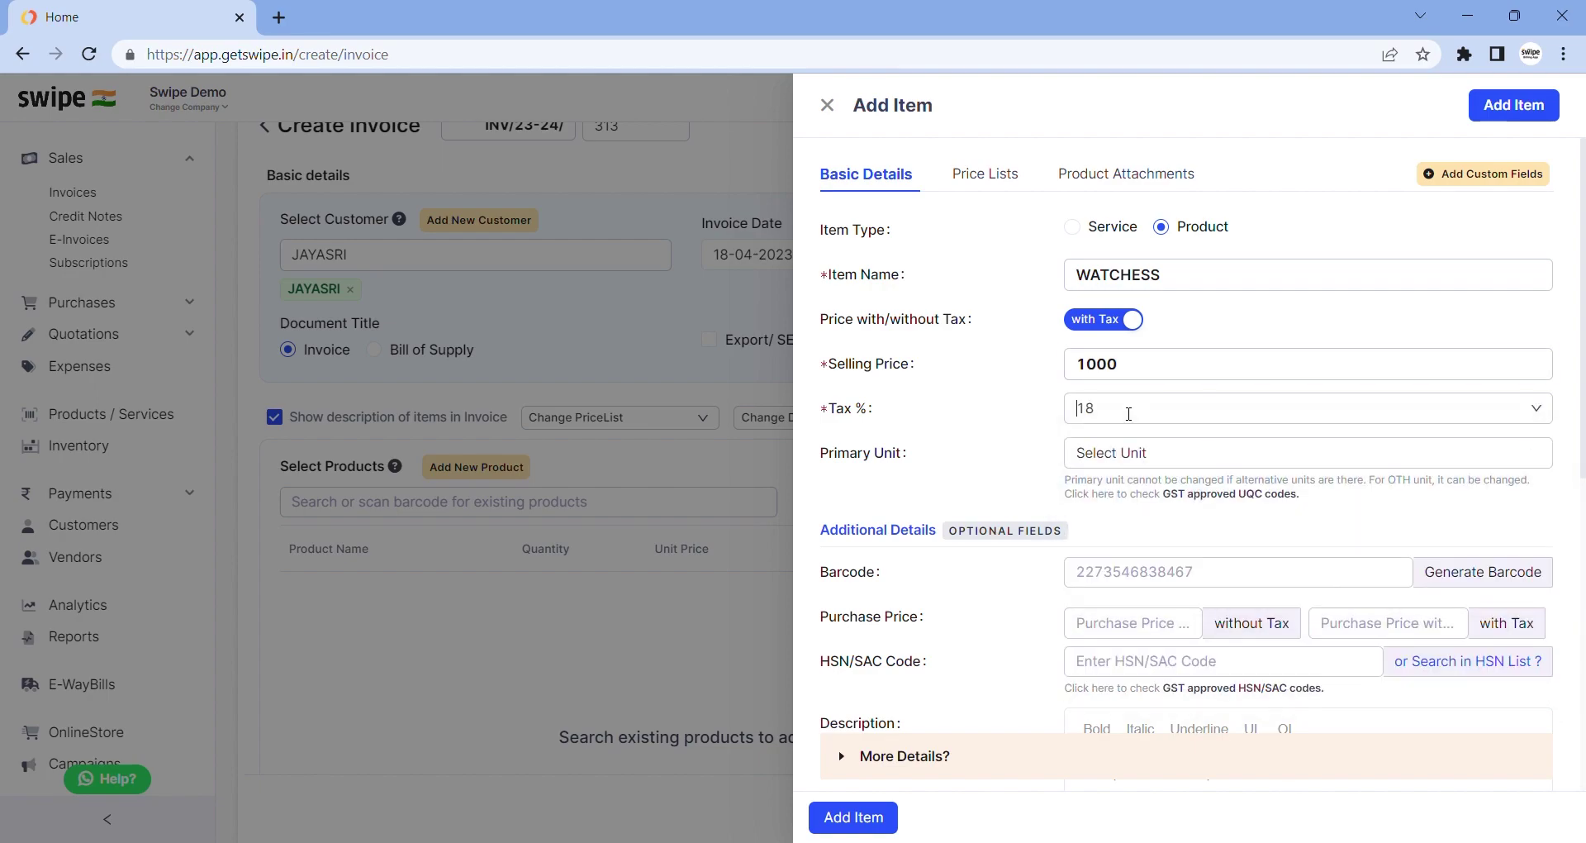
{"action": "scroll", "coordinate": [1064, 388], "scroll_direction": "down", "scroll_amount": 2}
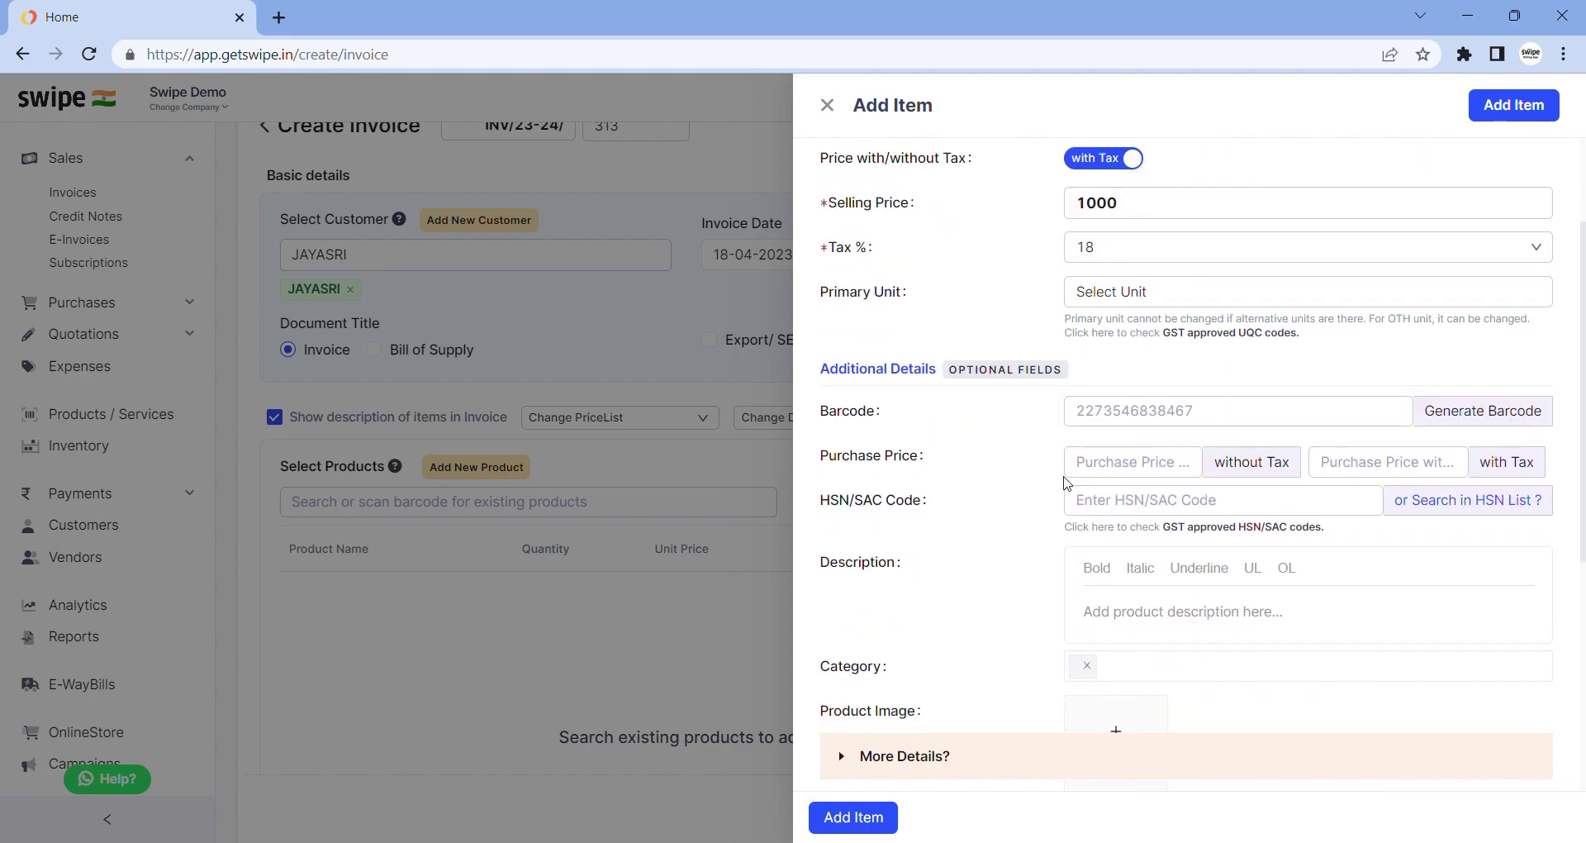
{"action": "left_click", "coordinate": [884, 816]}
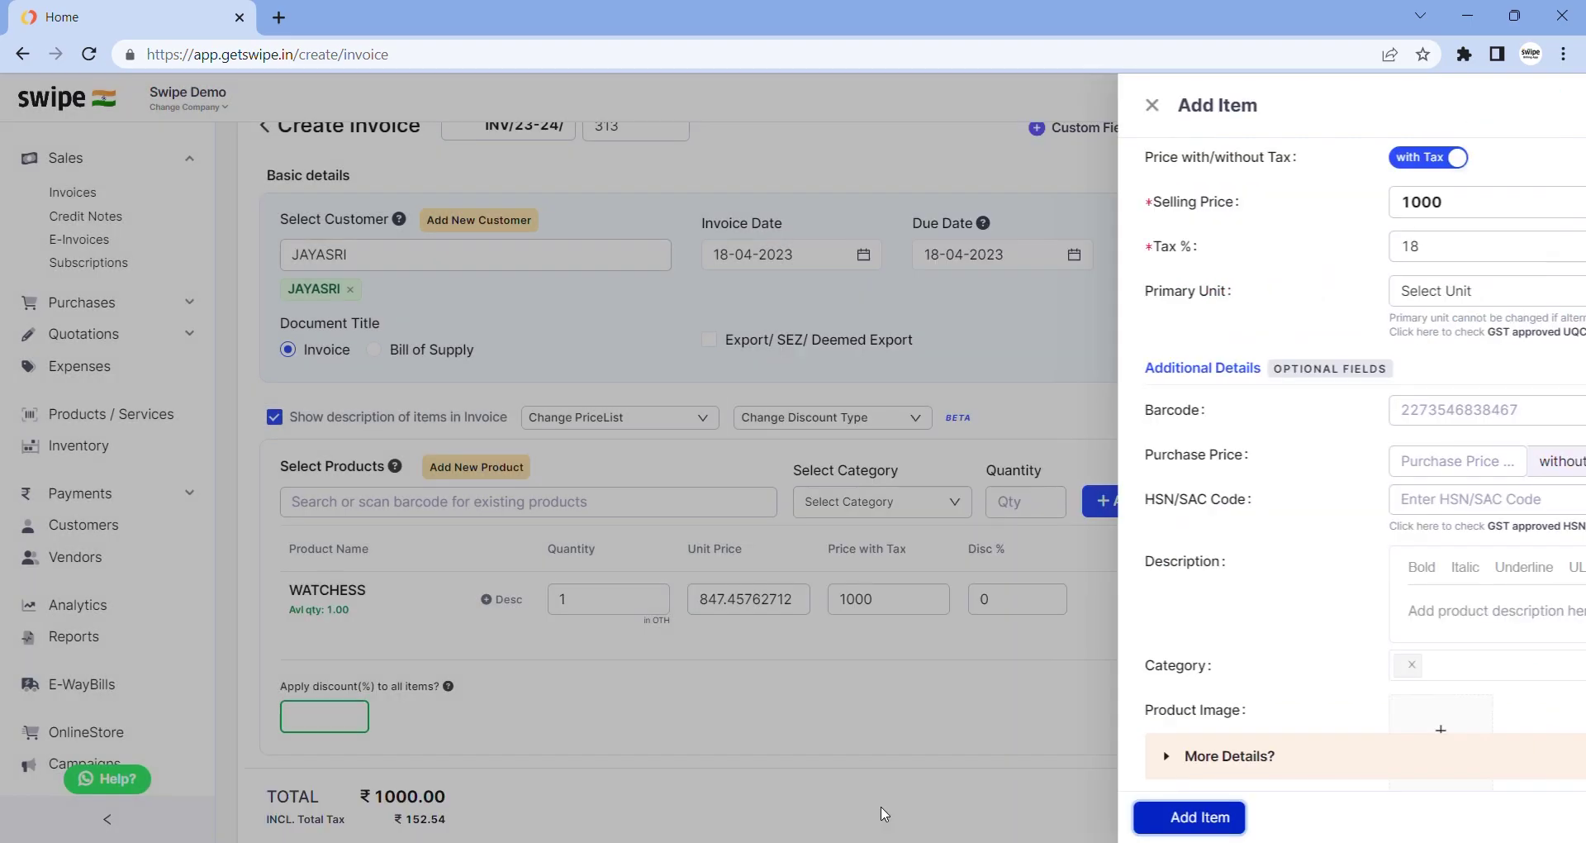
{"action": "scroll", "coordinate": [876, 750], "scroll_direction": "down", "scroll_amount": 1}
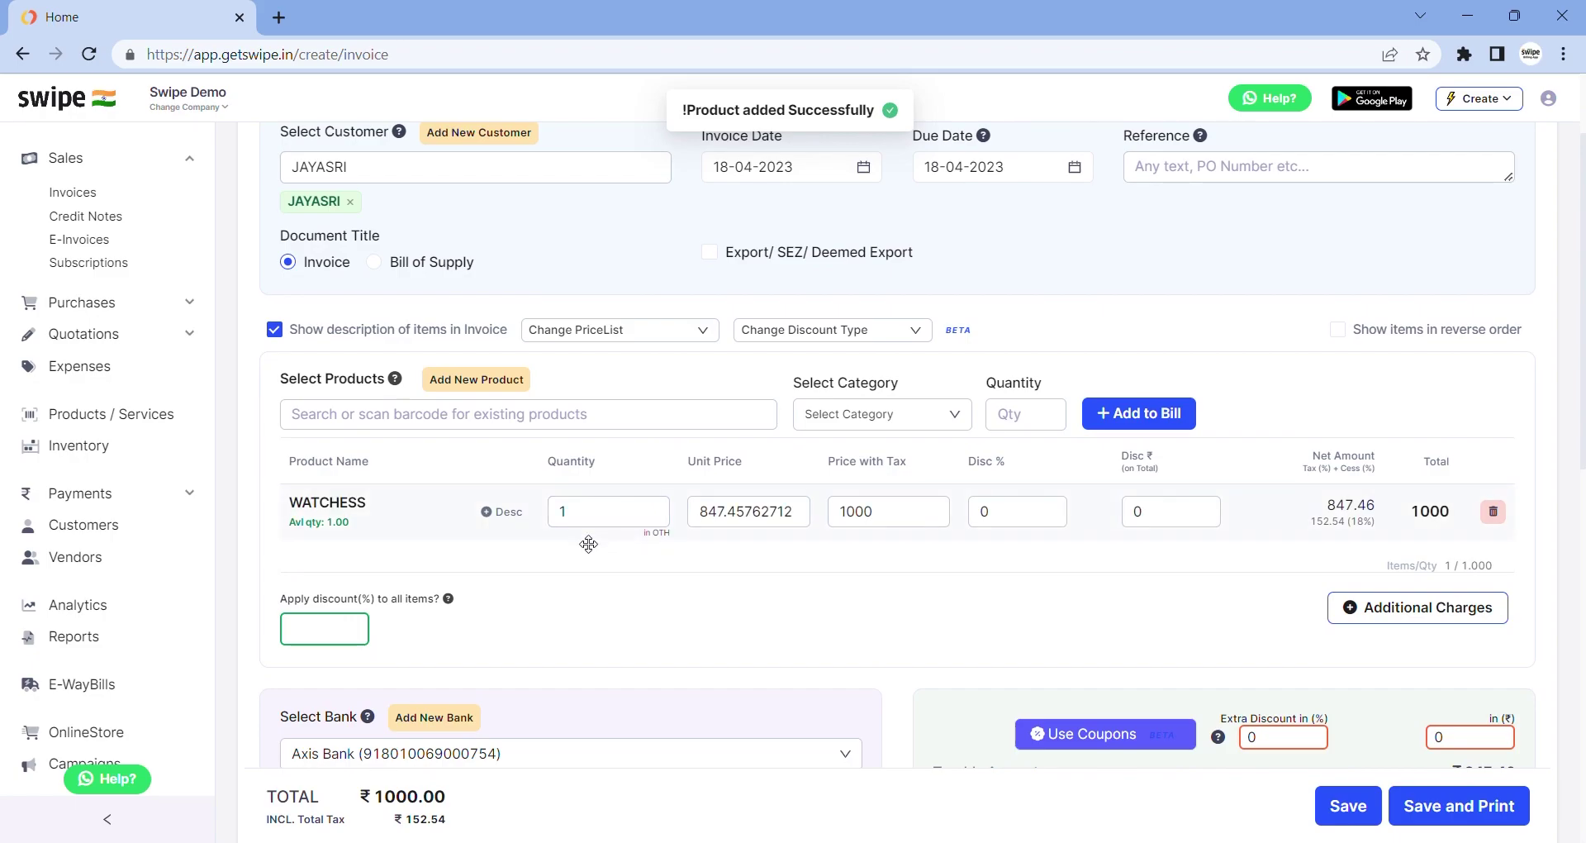
Change the WATCHESS quantity to 5
{"action": "double_click", "coordinate": [601, 508]}
{"action": "type", "text": "0"}
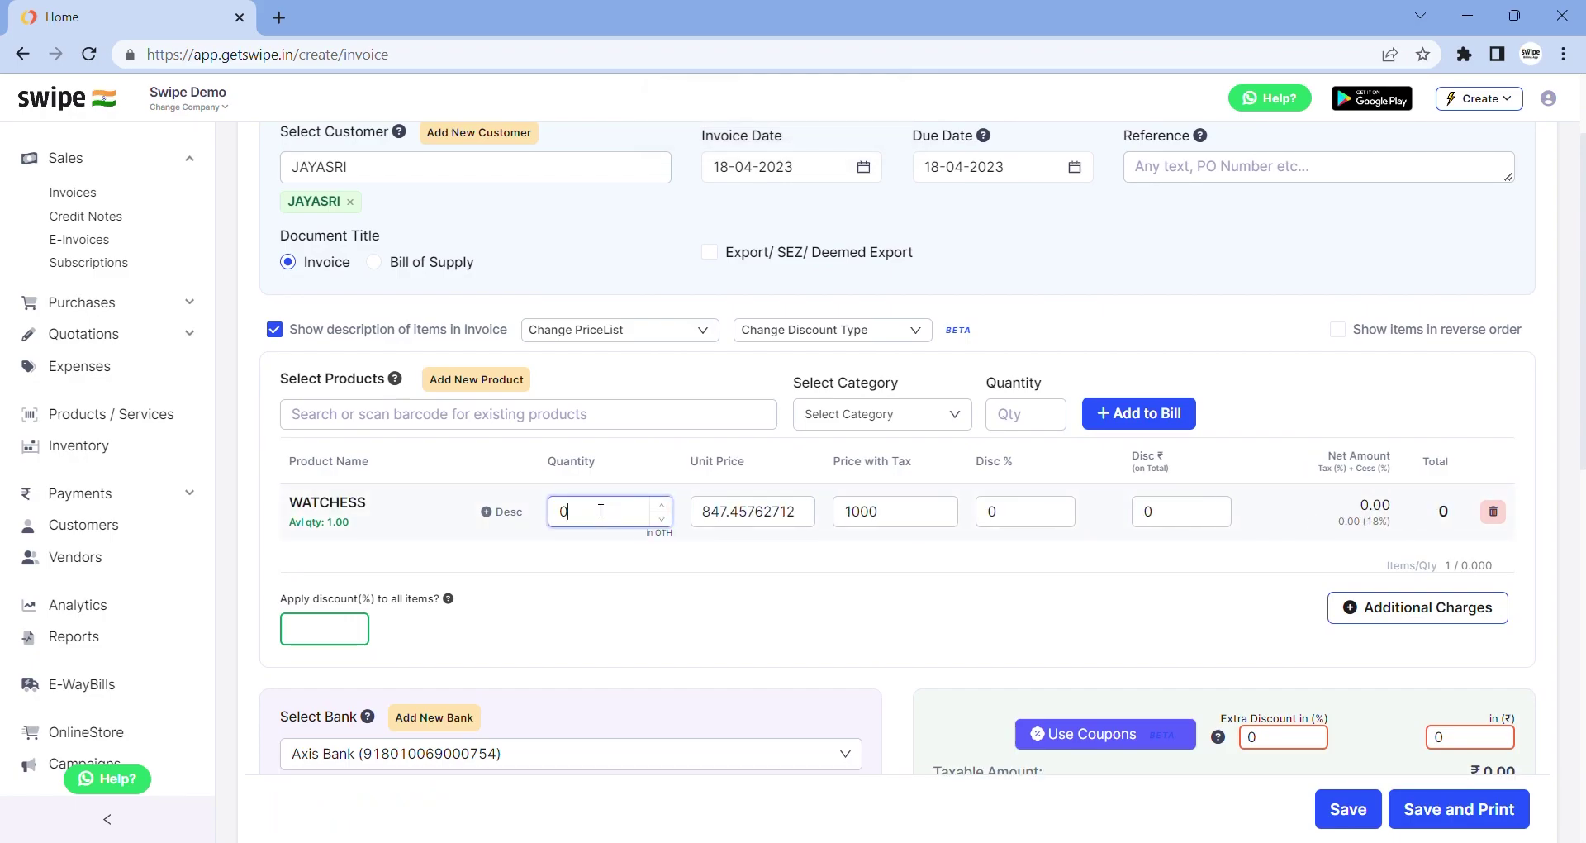
{"action": "type", "text": "5"}
{"action": "scroll", "coordinate": [601, 510], "scroll_direction": "down", "scroll_amount": 4}
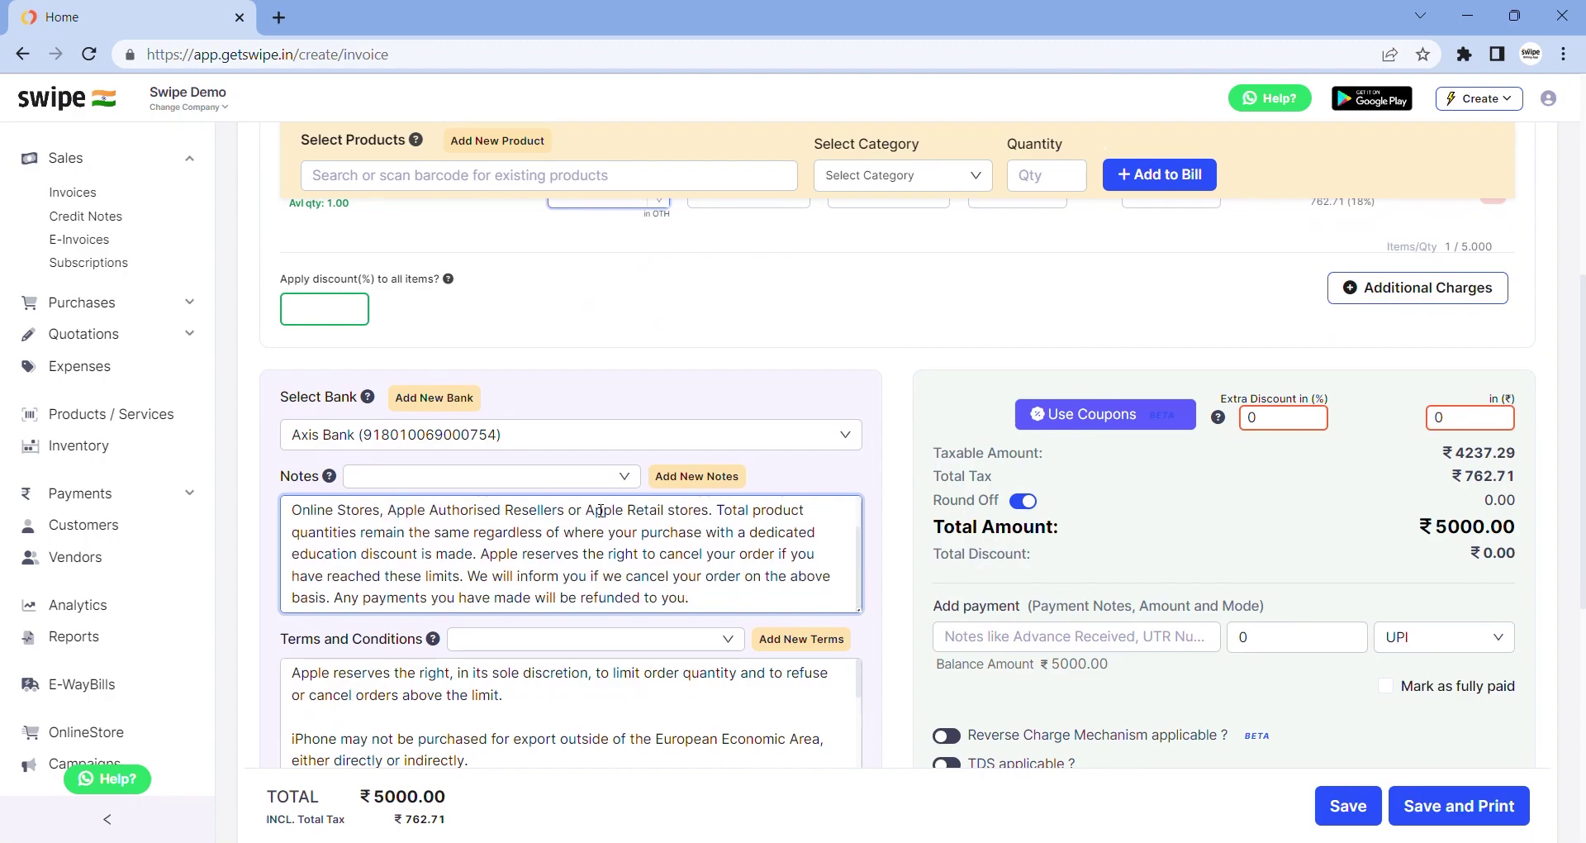
Add payment note ADVANCE with amount 2000, mark fully paid, and save the invoice
{"action": "left_click", "coordinate": [1061, 642]}
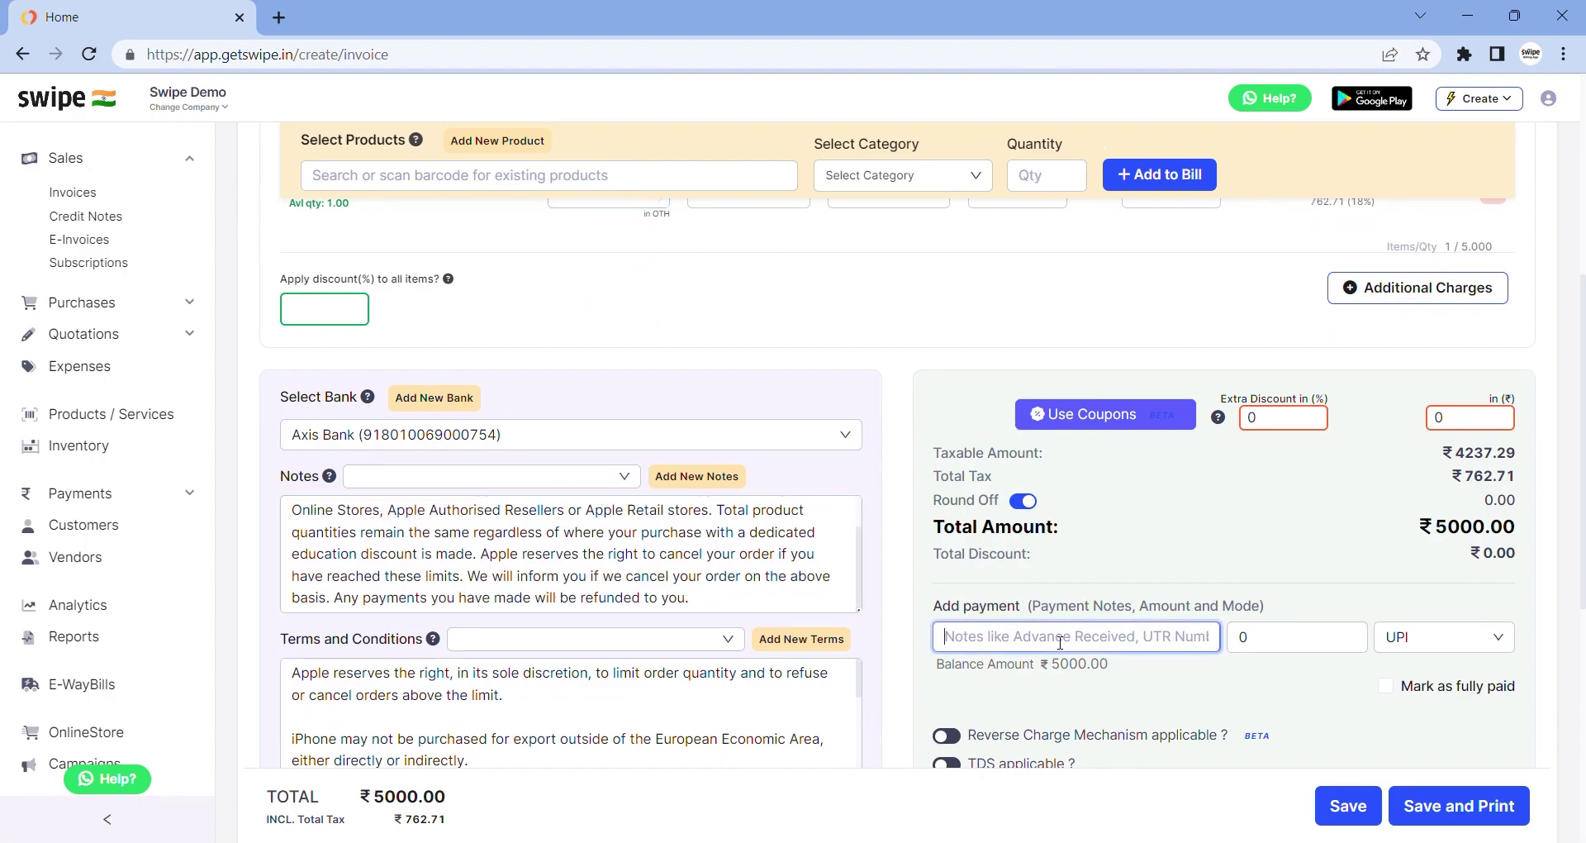
{"action": "type", "text": "ADVANCE"}
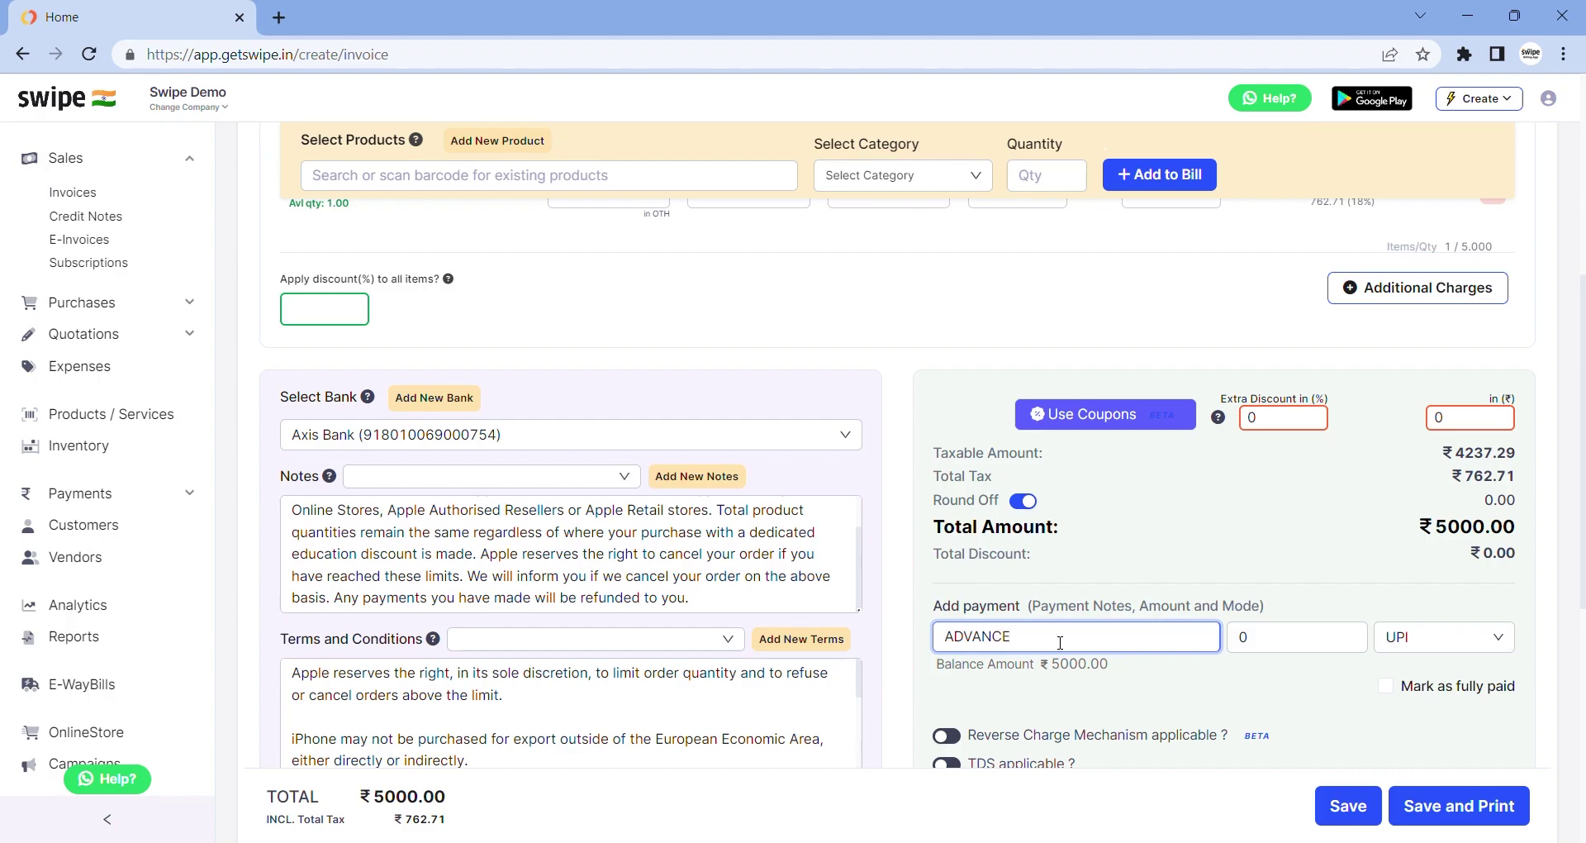
{"action": "left_click", "coordinate": [1262, 647]}
{"action": "key", "text": "BackSpace"}
{"action": "type", "text": "2000"}
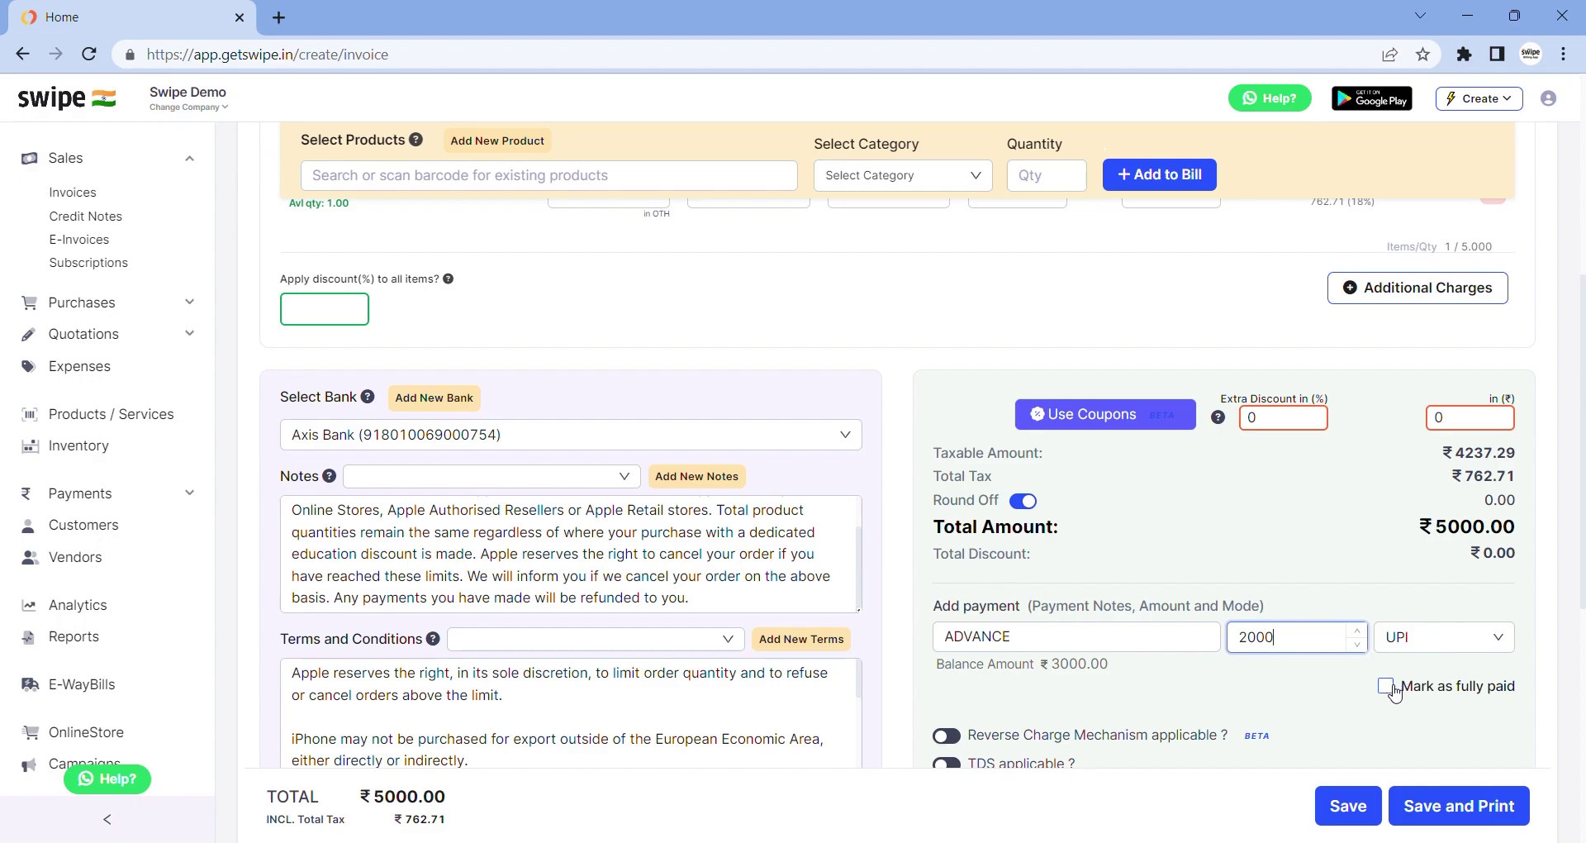
{"action": "scroll", "coordinate": [1395, 694], "scroll_direction": "down", "scroll_amount": 1}
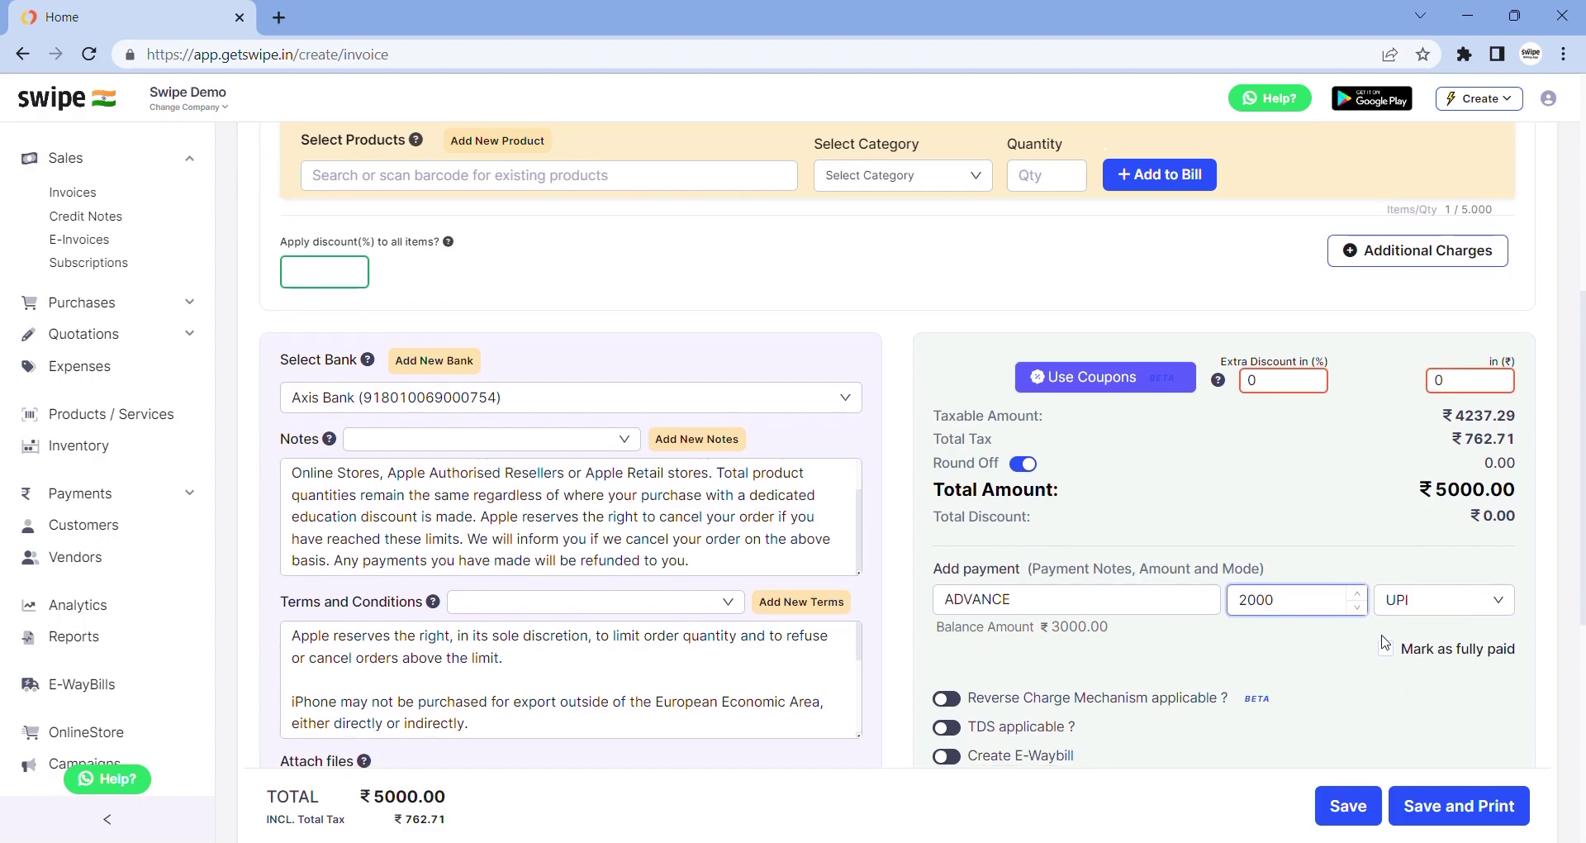
{"action": "left_click", "coordinate": [1395, 654]}
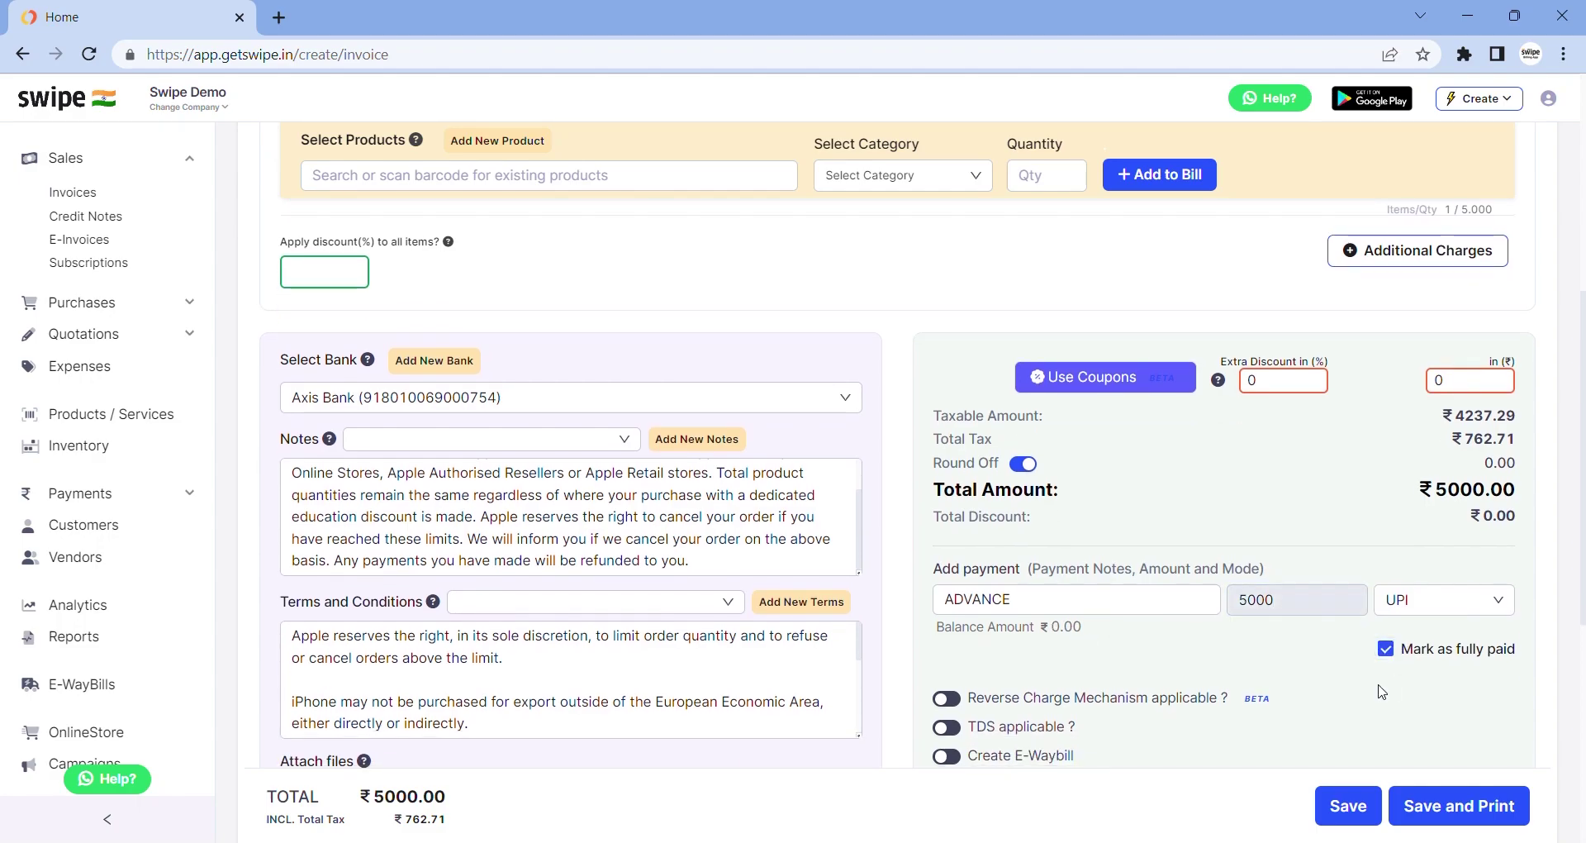
{"action": "left_click", "coordinate": [1350, 805]}
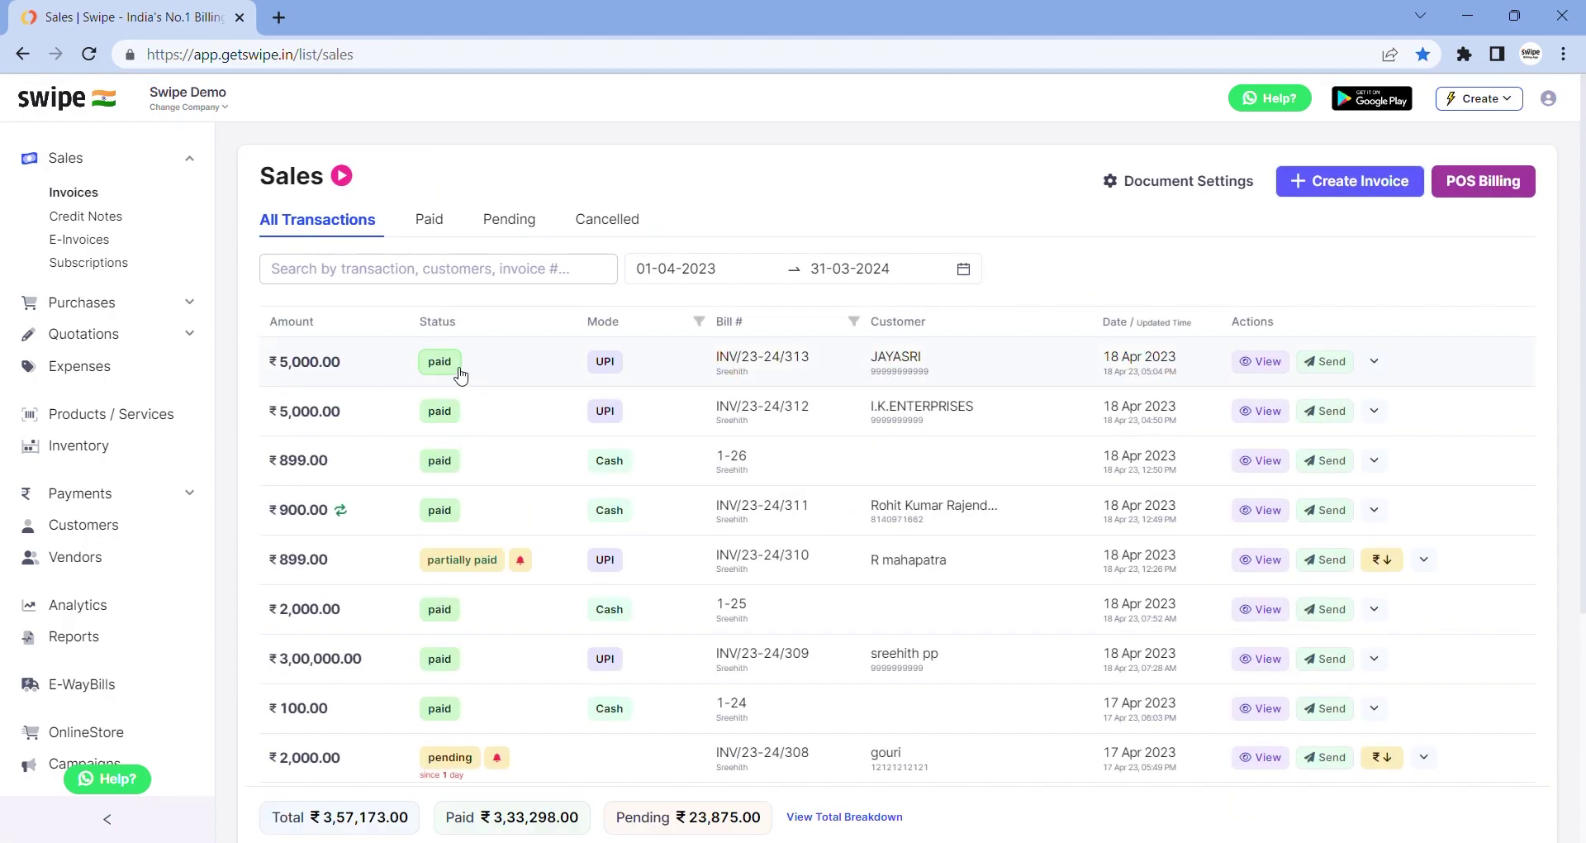
{"action": "mouse_move", "coordinate": [612, 378]}
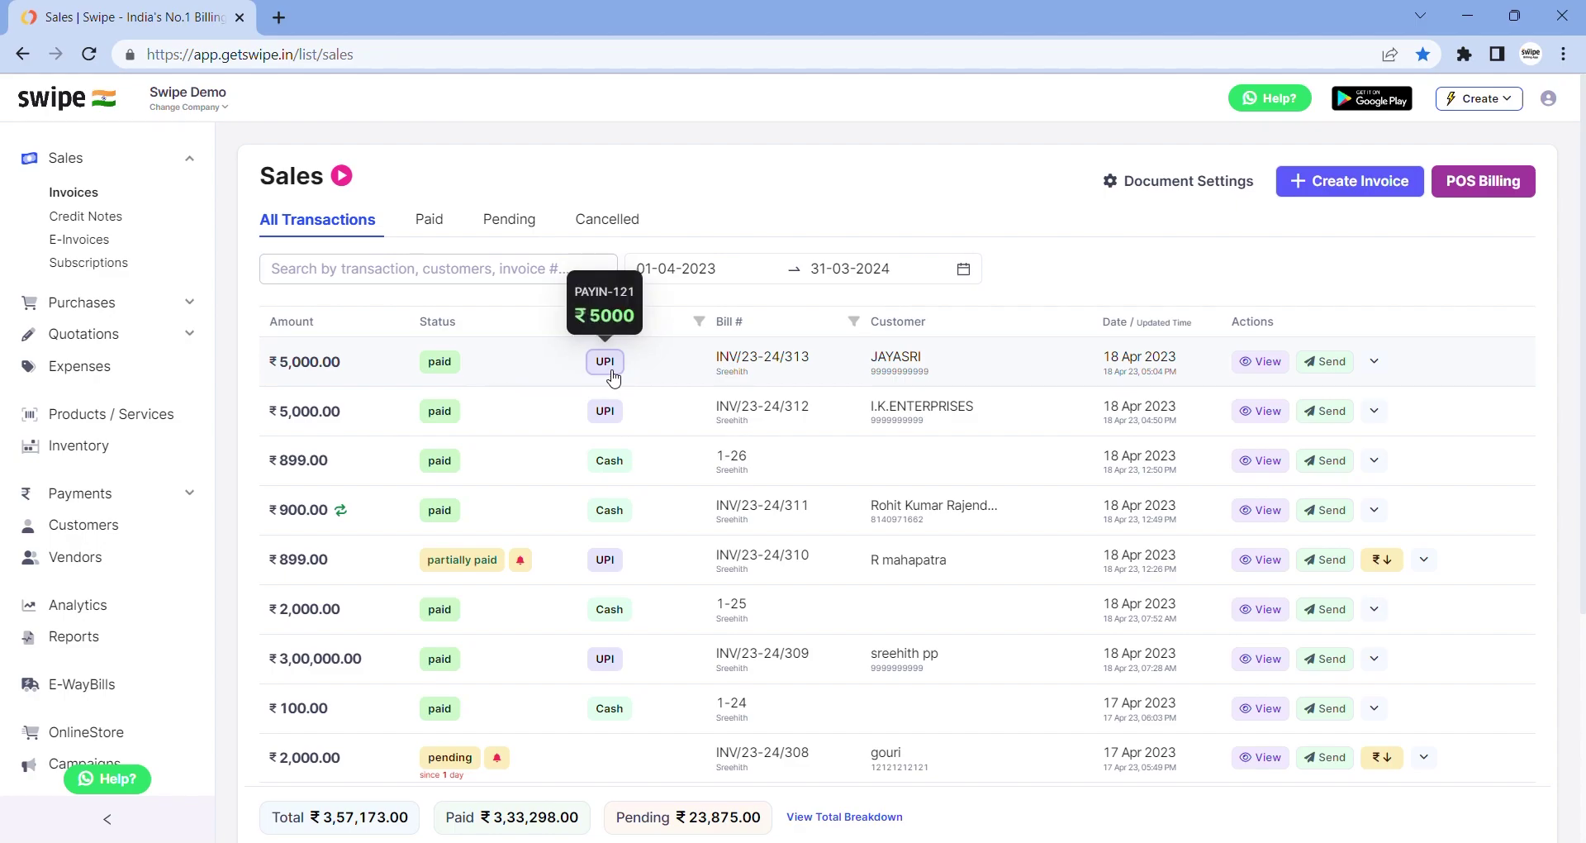
{"action": "left_click", "coordinate": [1265, 369]}
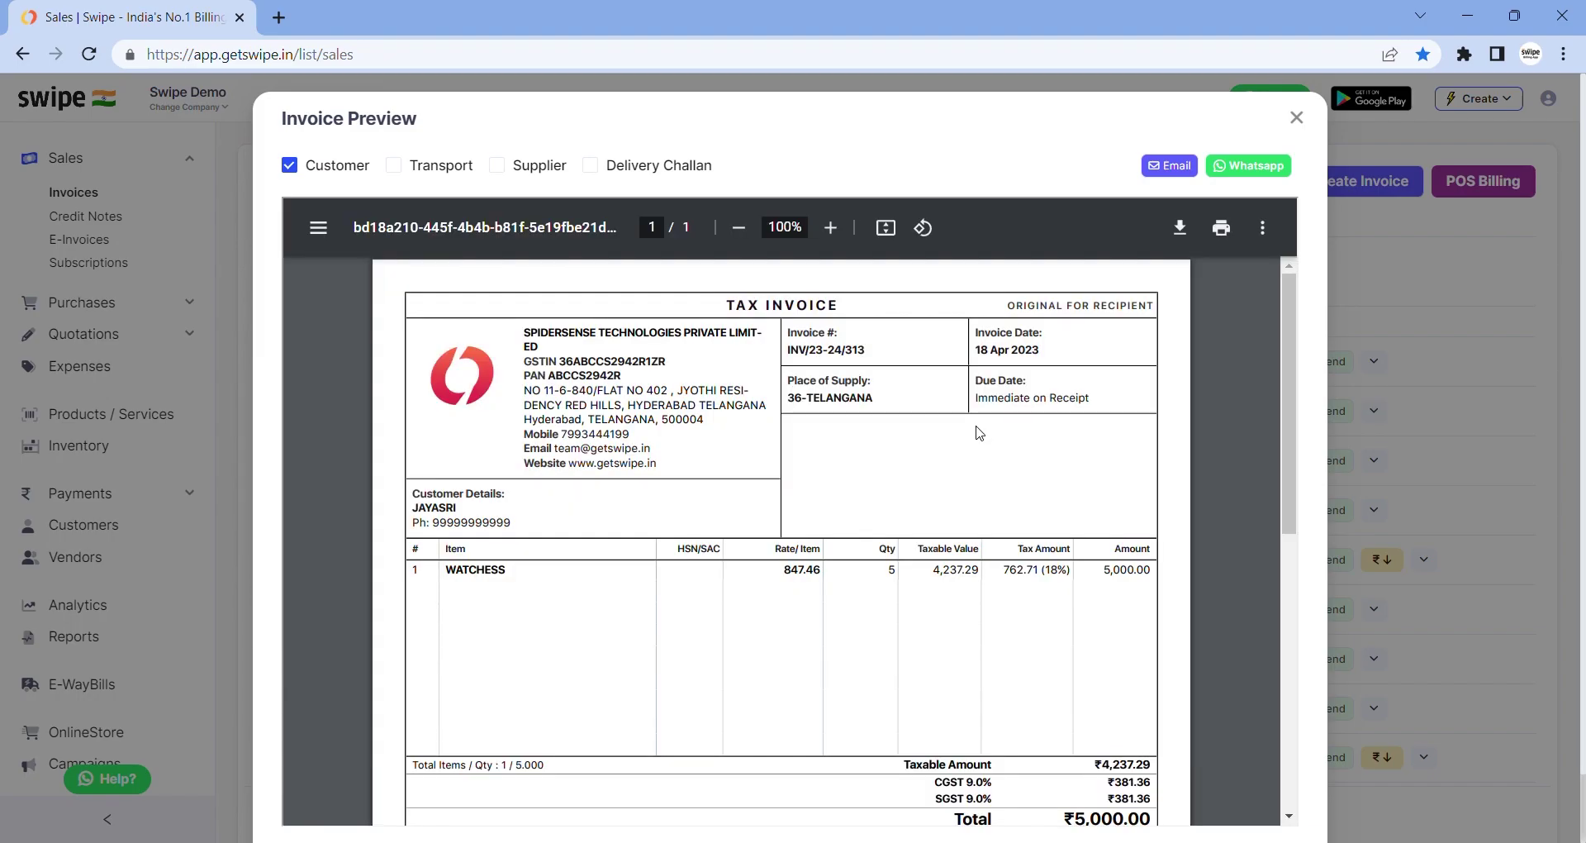
{"action": "scroll", "coordinate": [979, 432], "scroll_direction": "down", "scroll_amount": 5}
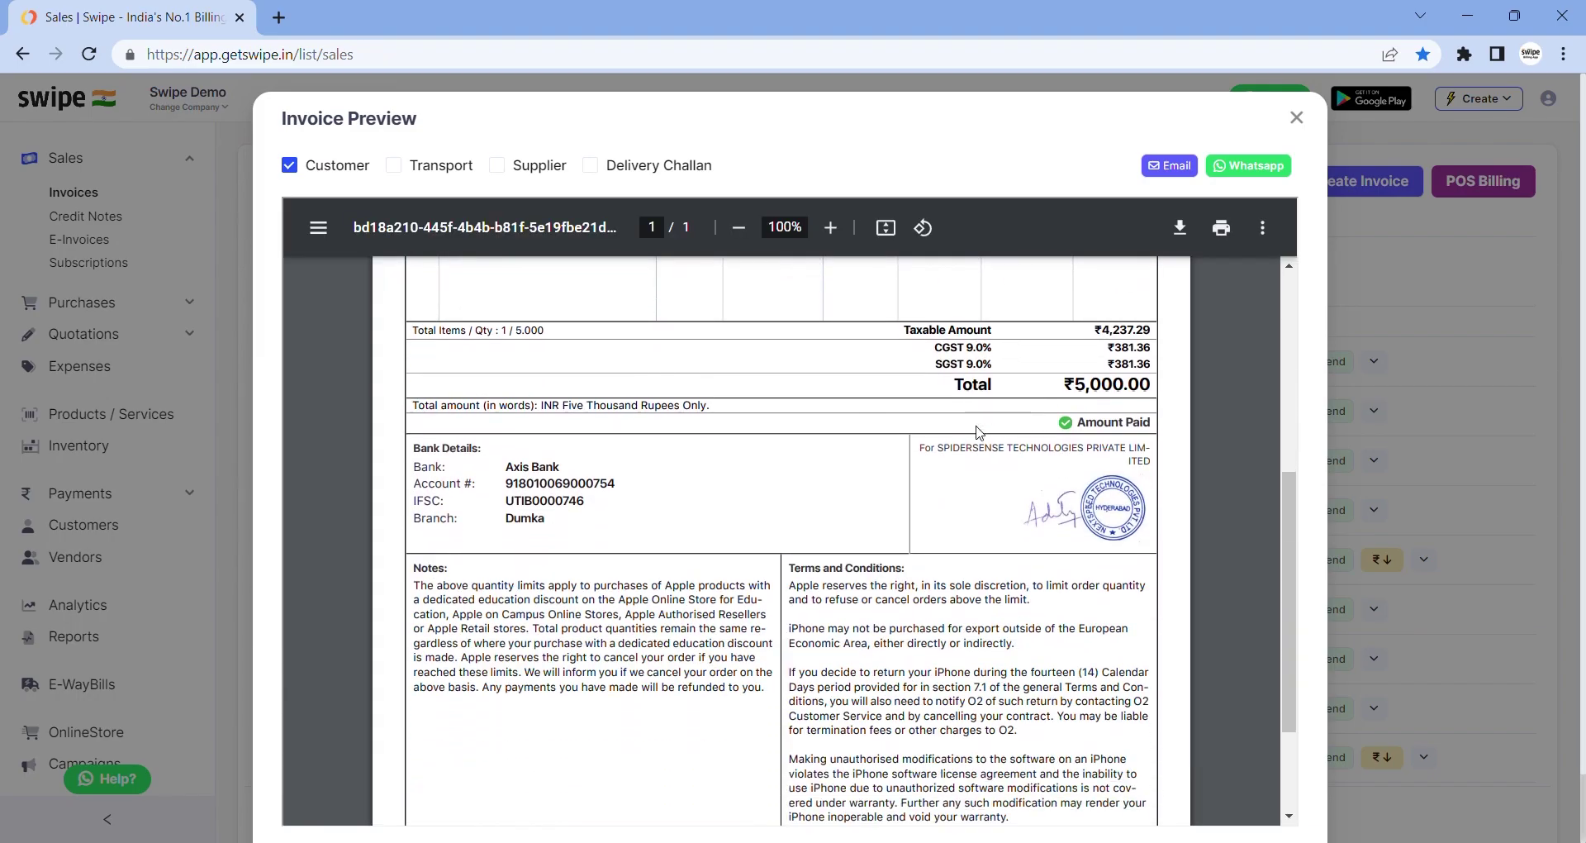
{"action": "scroll", "coordinate": [979, 433], "scroll_direction": "up", "scroll_amount": 4}
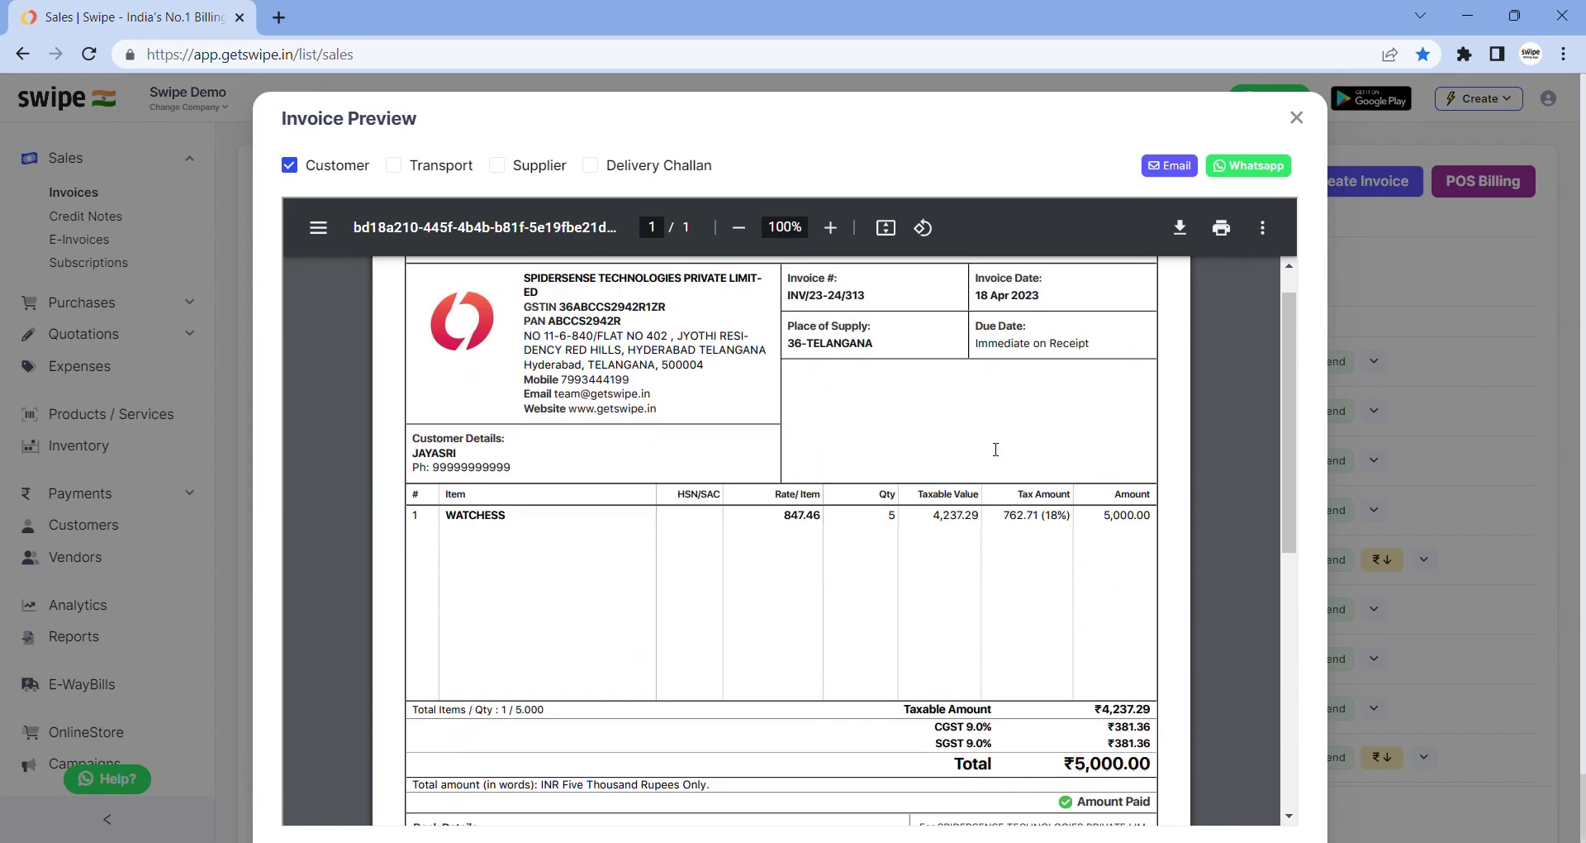
{"action": "left_click", "coordinate": [1296, 119]}
In Document Settings, preview the Modern and Vintage invoice templates
{"action": "left_click", "coordinate": [1181, 183]}
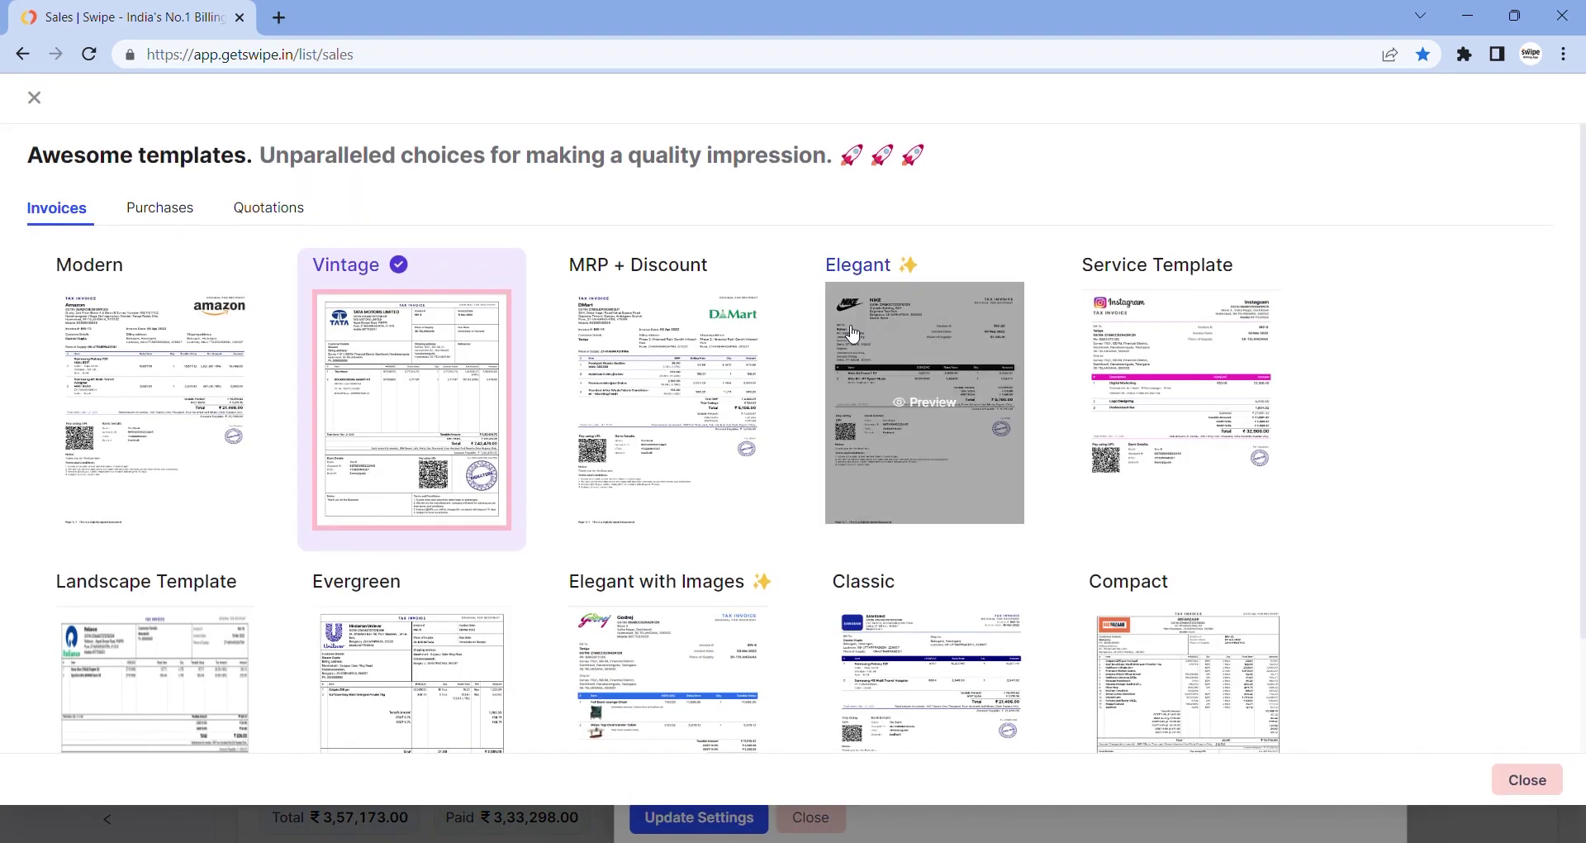
{"action": "left_click", "coordinate": [202, 341]}
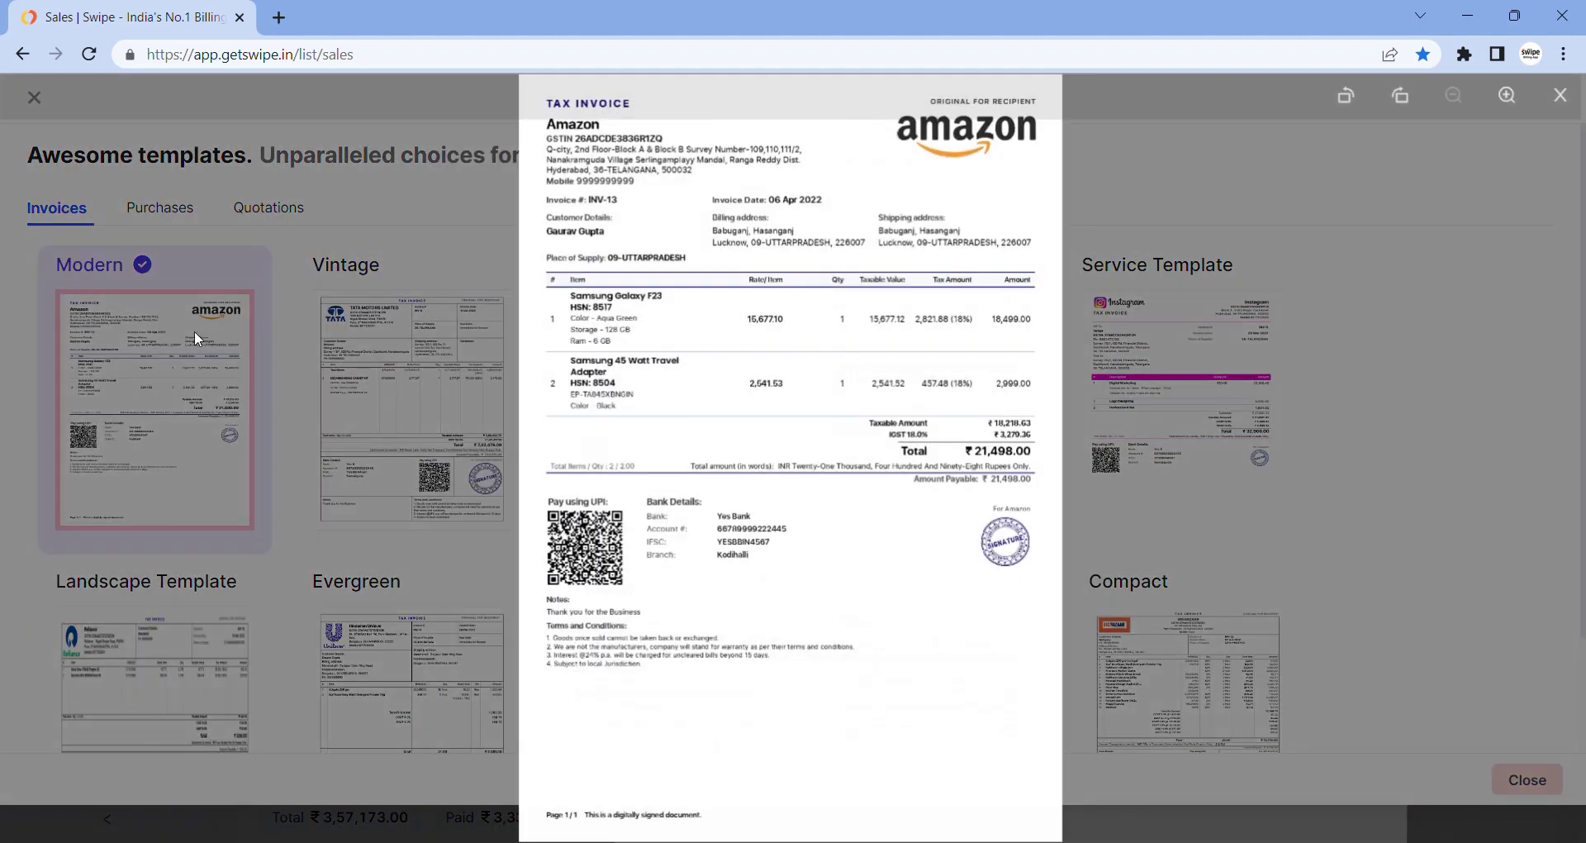
{"action": "left_click", "coordinate": [194, 331]}
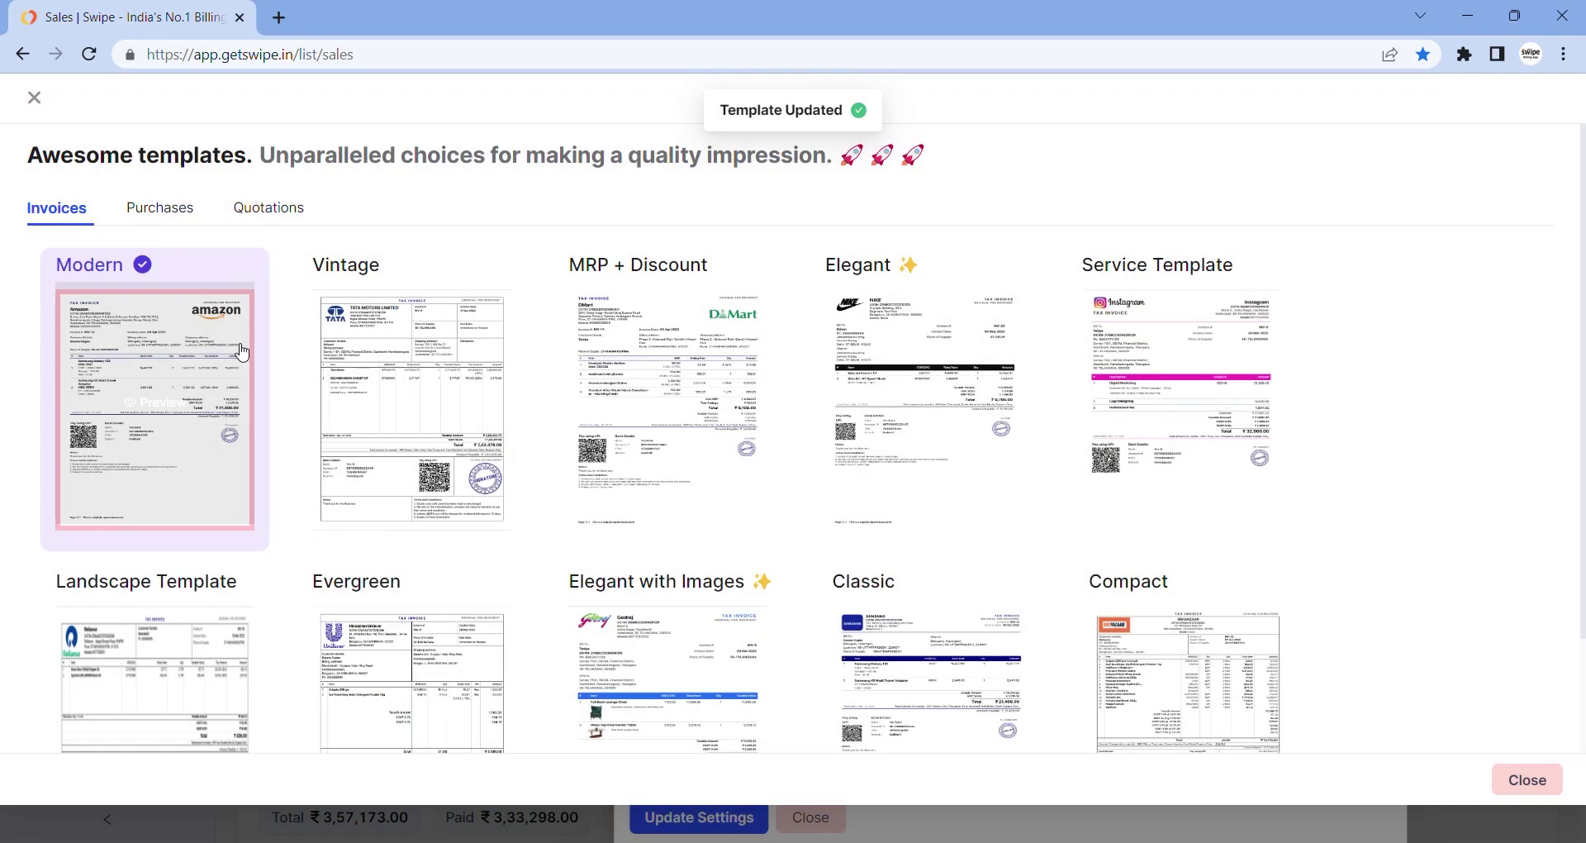
{"action": "left_click", "coordinate": [335, 369]}
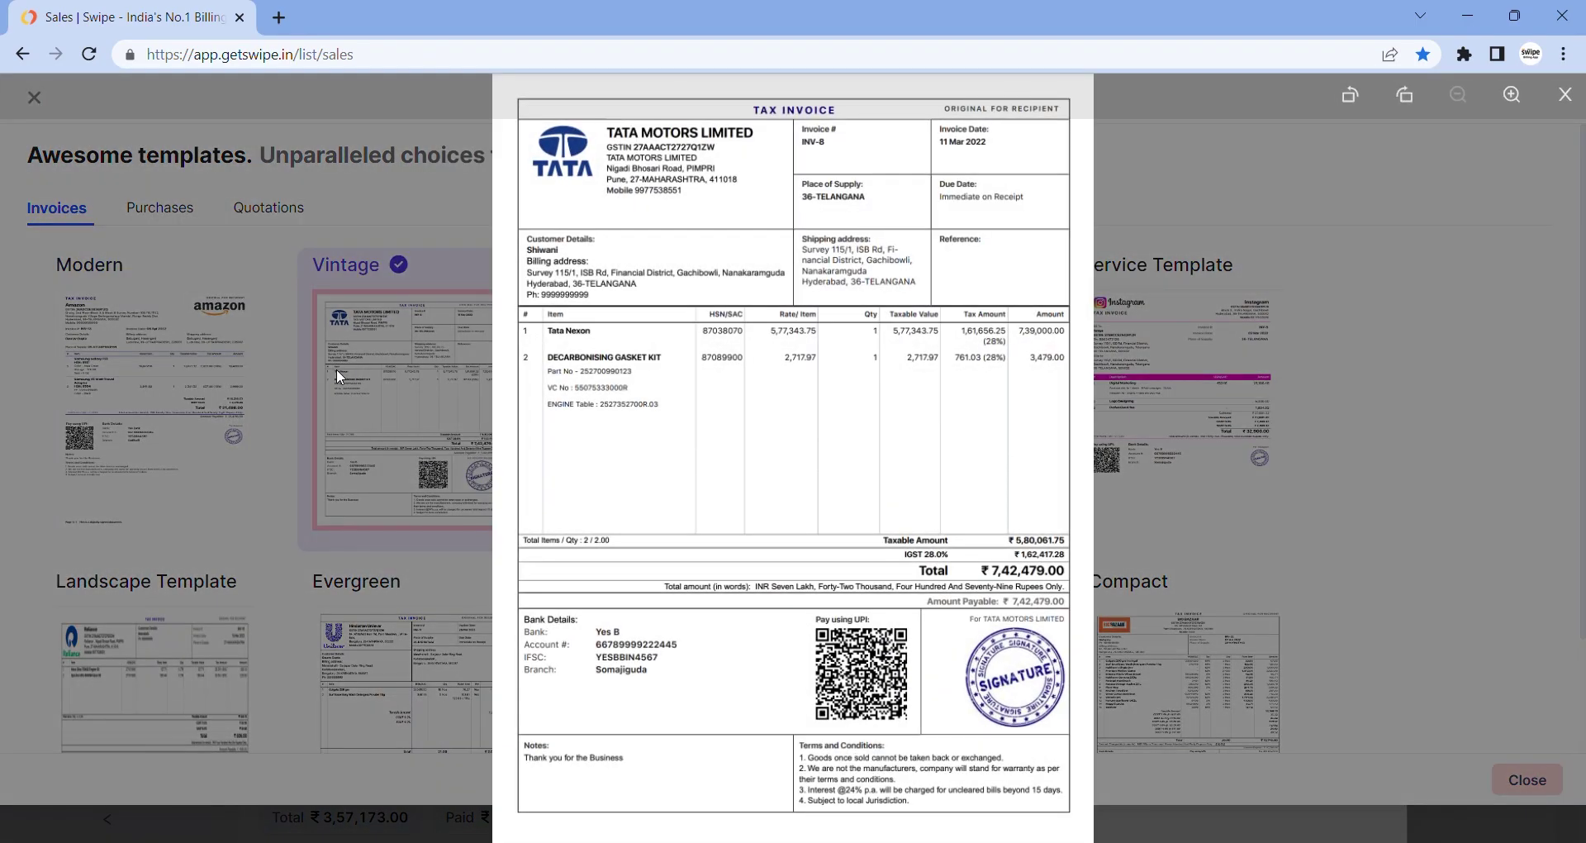
{"action": "left_click", "coordinate": [335, 369]}
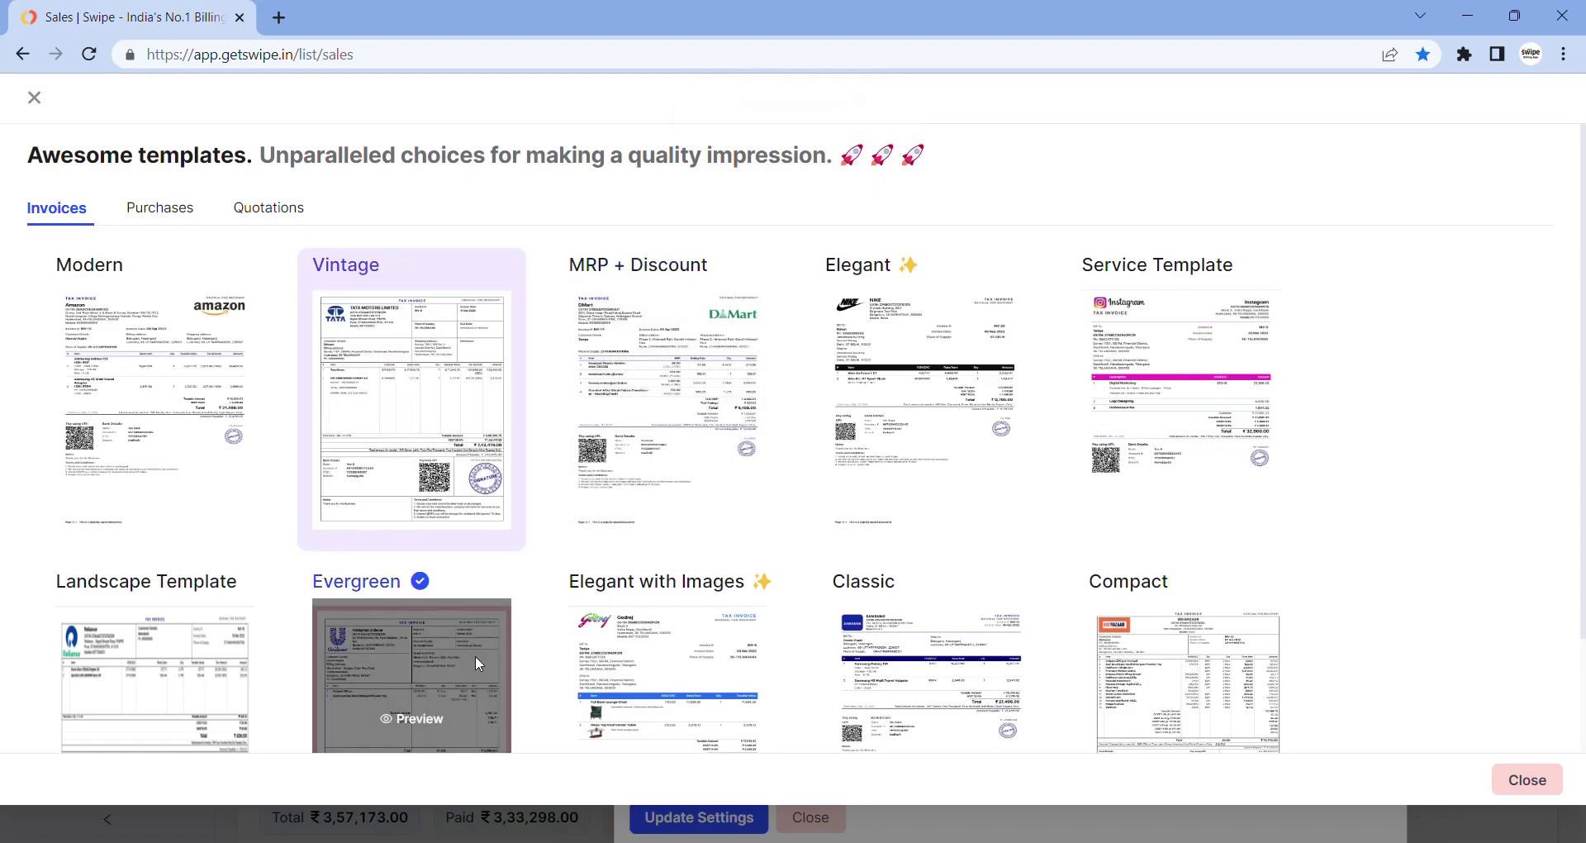
Select the Evergreen invoice template and update the document settings
{"action": "left_click", "coordinate": [481, 661]}
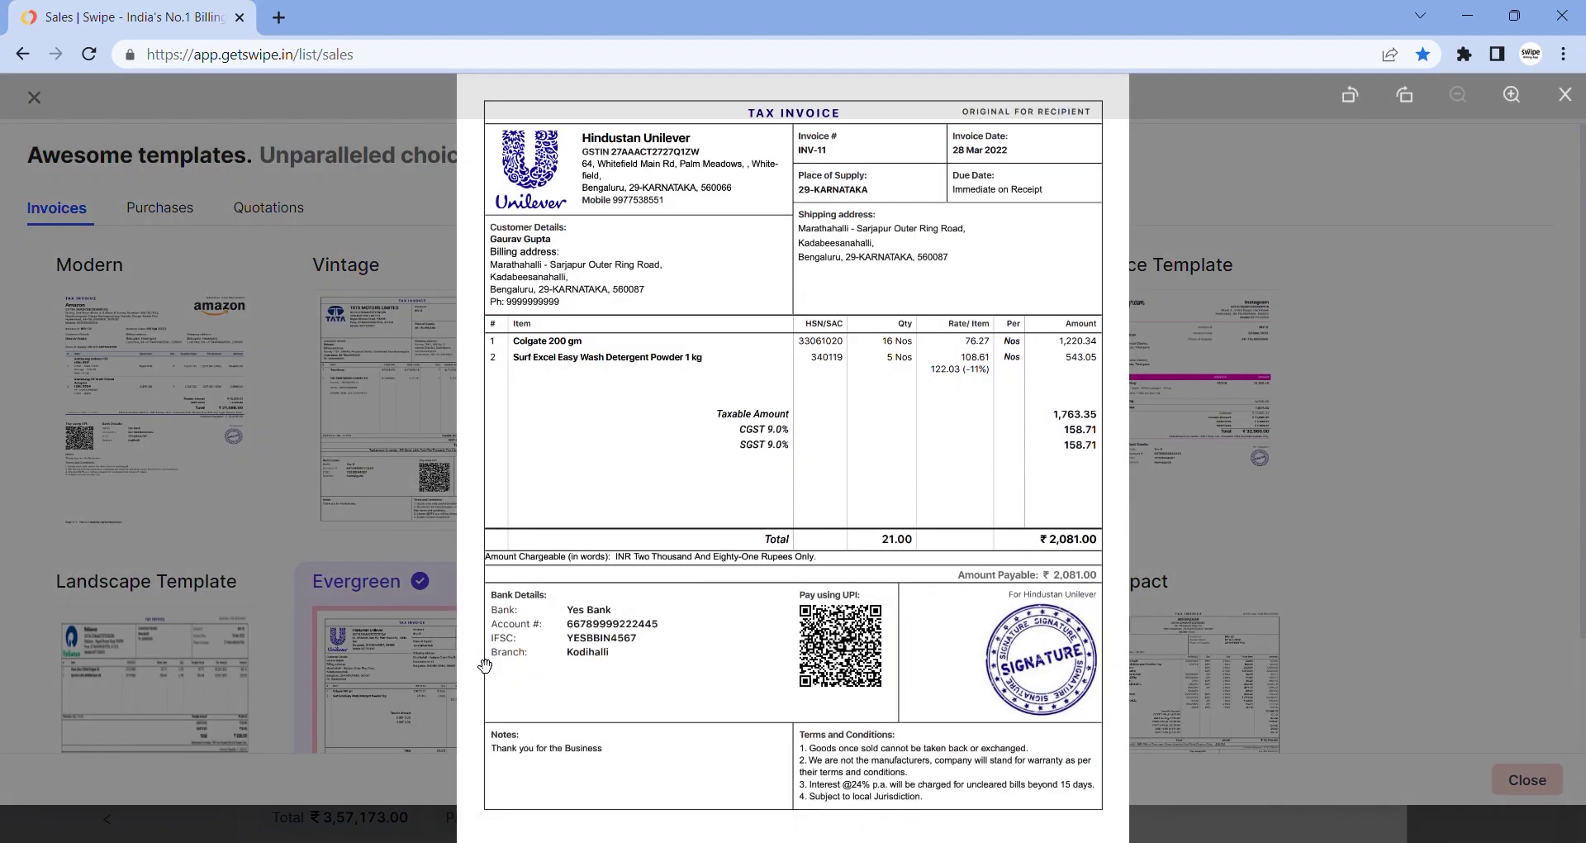
{"action": "left_click", "coordinate": [1211, 622]}
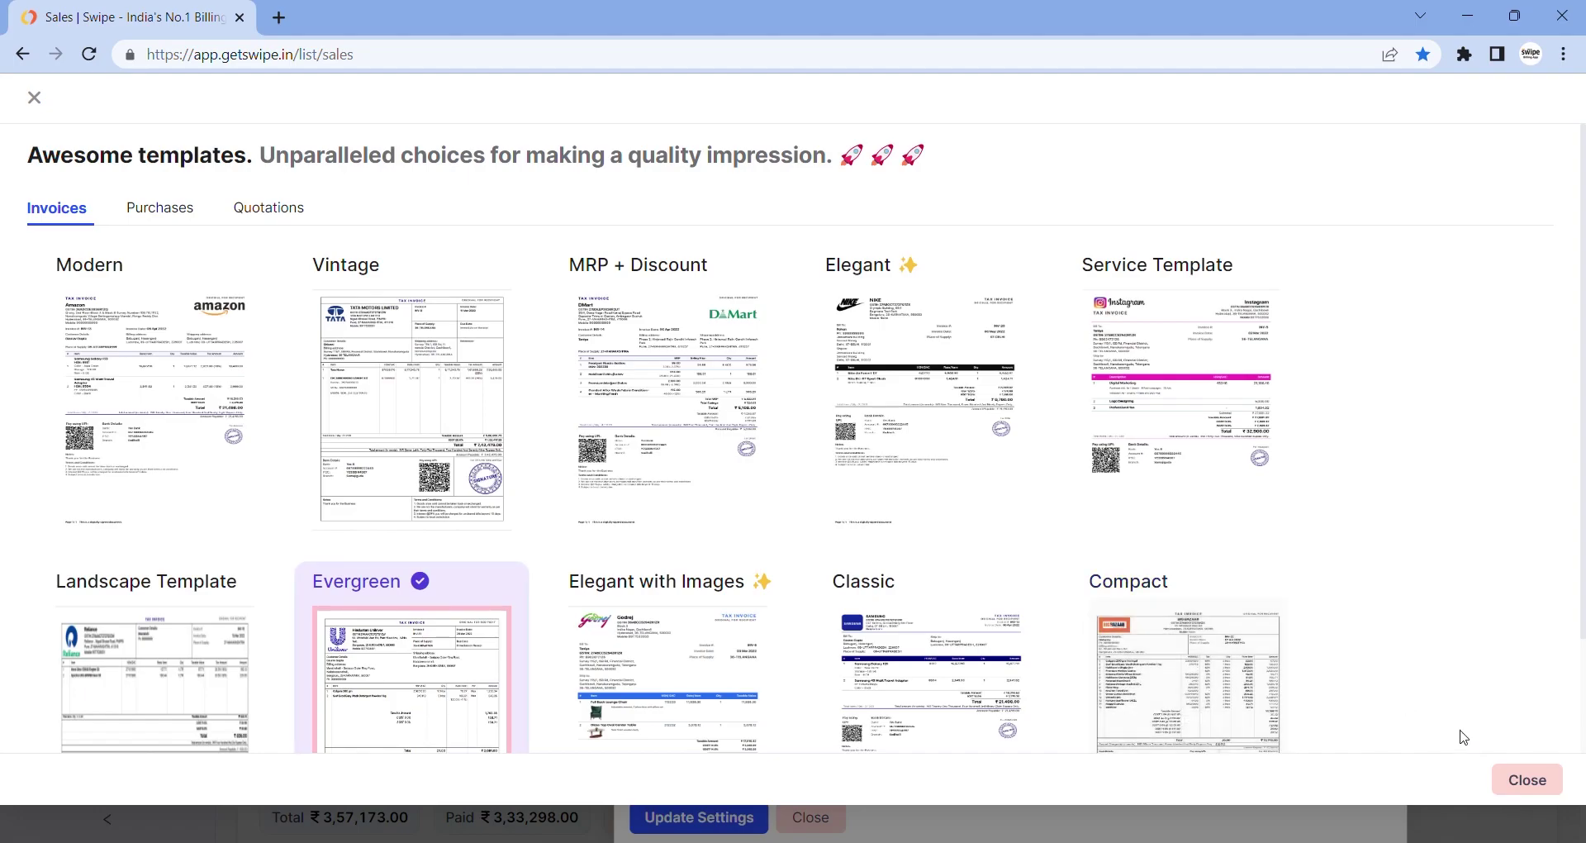
{"action": "left_click", "coordinate": [1509, 783]}
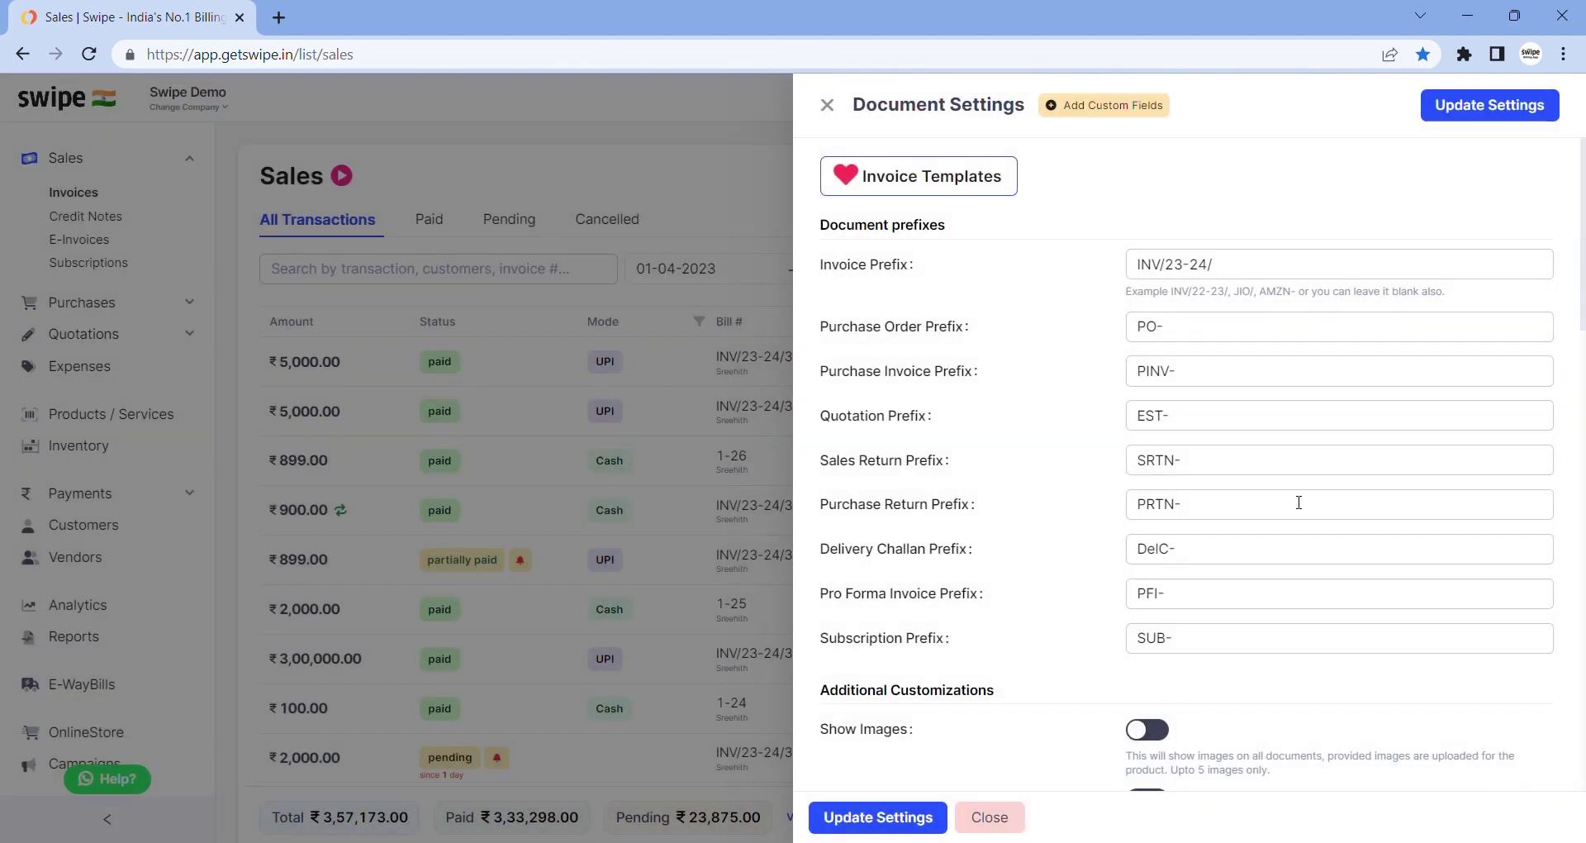
{"action": "left_click", "coordinate": [1513, 114]}
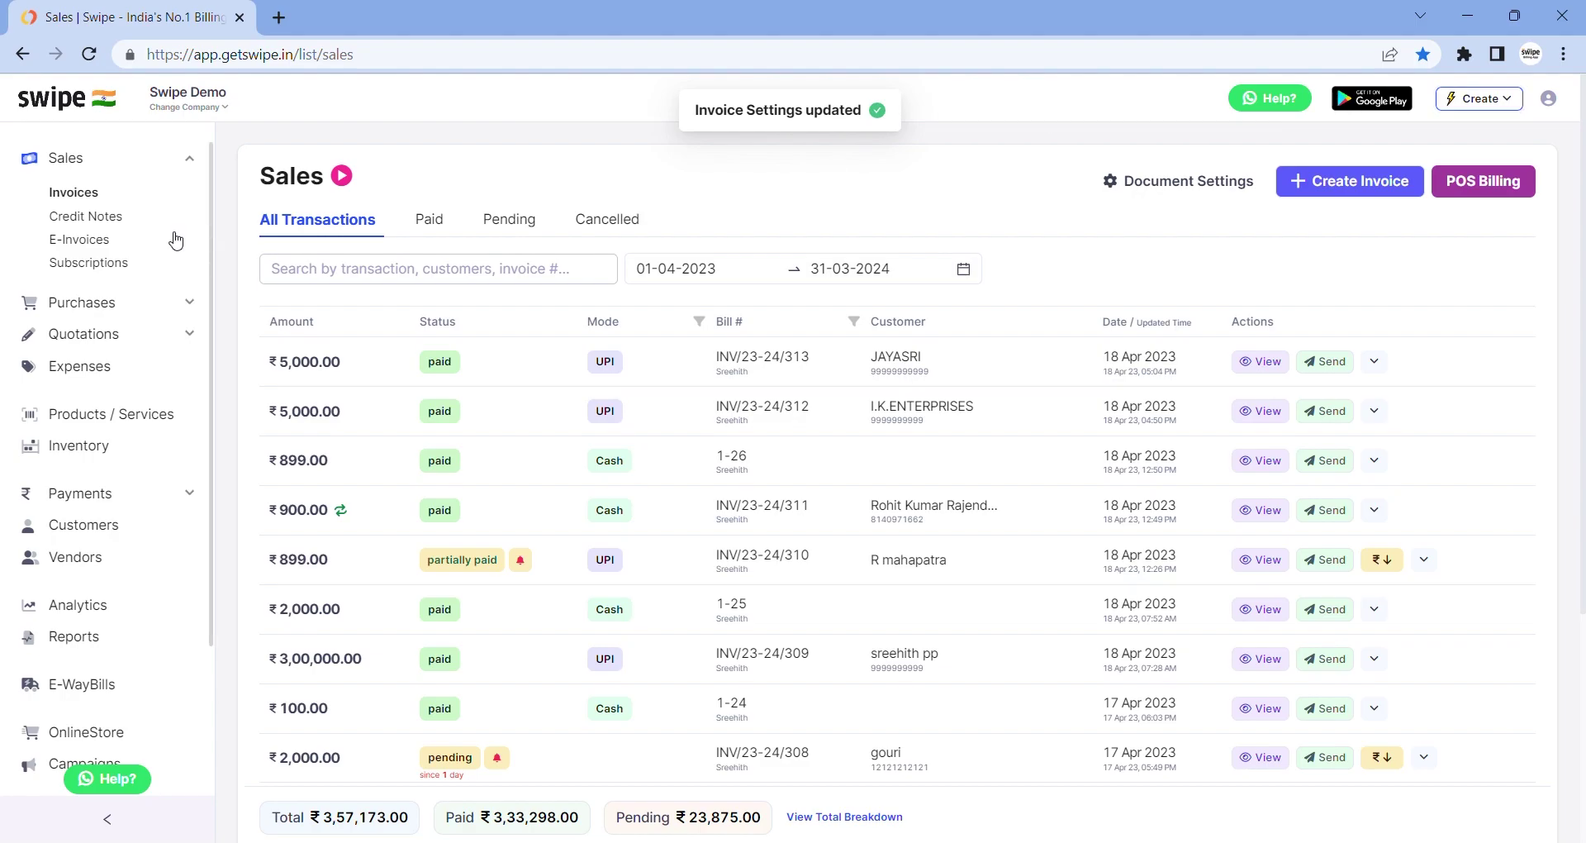
Browse the Purchases, Purchase Orders, Debit Notes, Quotations, Pro Forma and Delivery Challans lists
{"action": "left_click", "coordinate": [119, 307]}
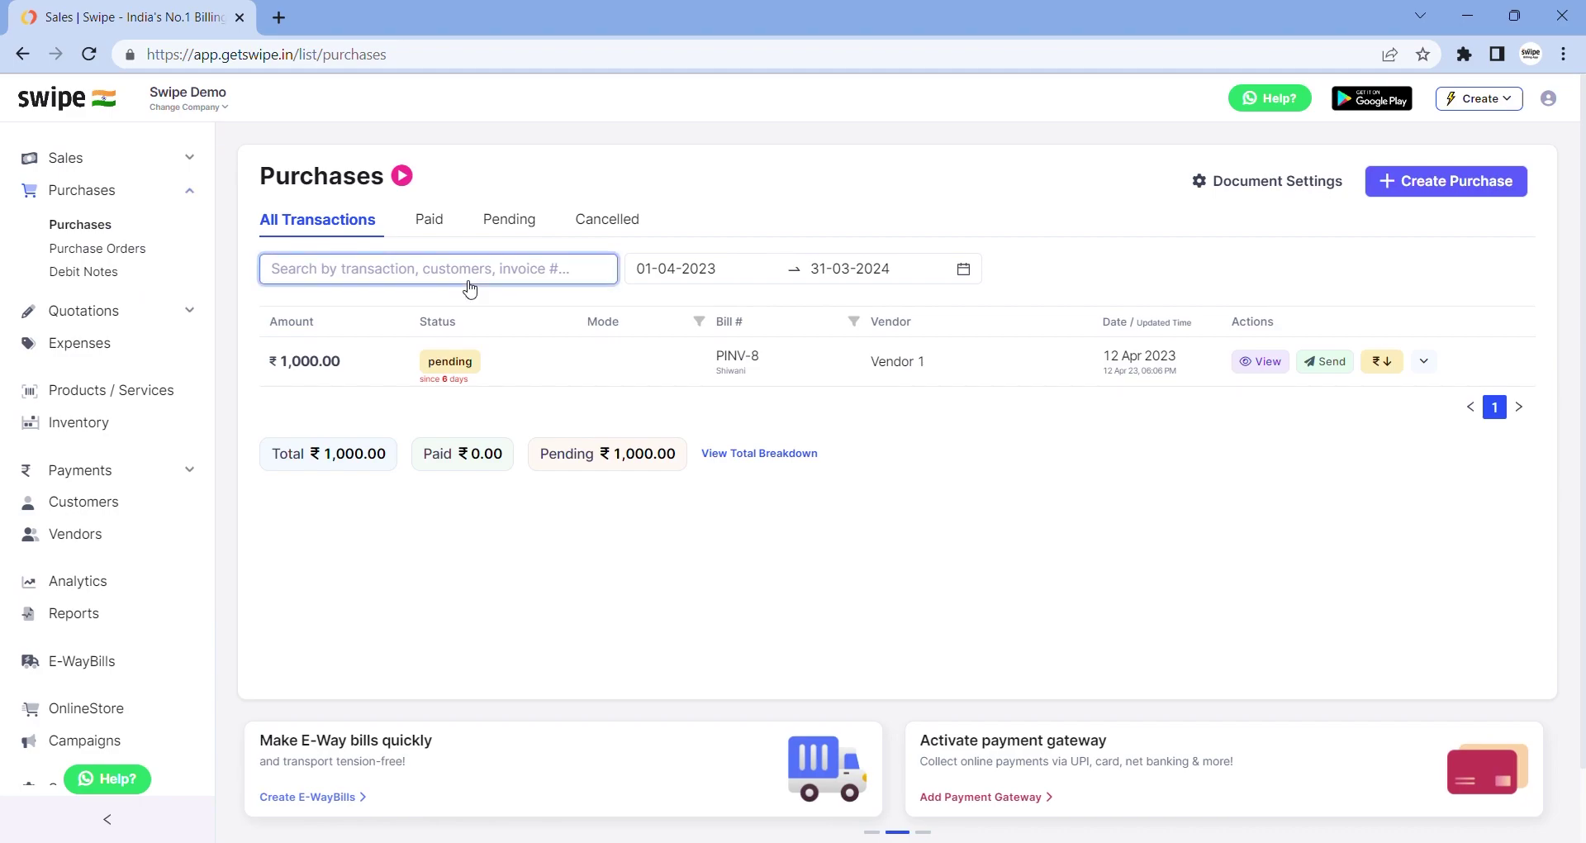
{"action": "left_click", "coordinate": [108, 251]}
{"action": "left_click", "coordinate": [109, 280]}
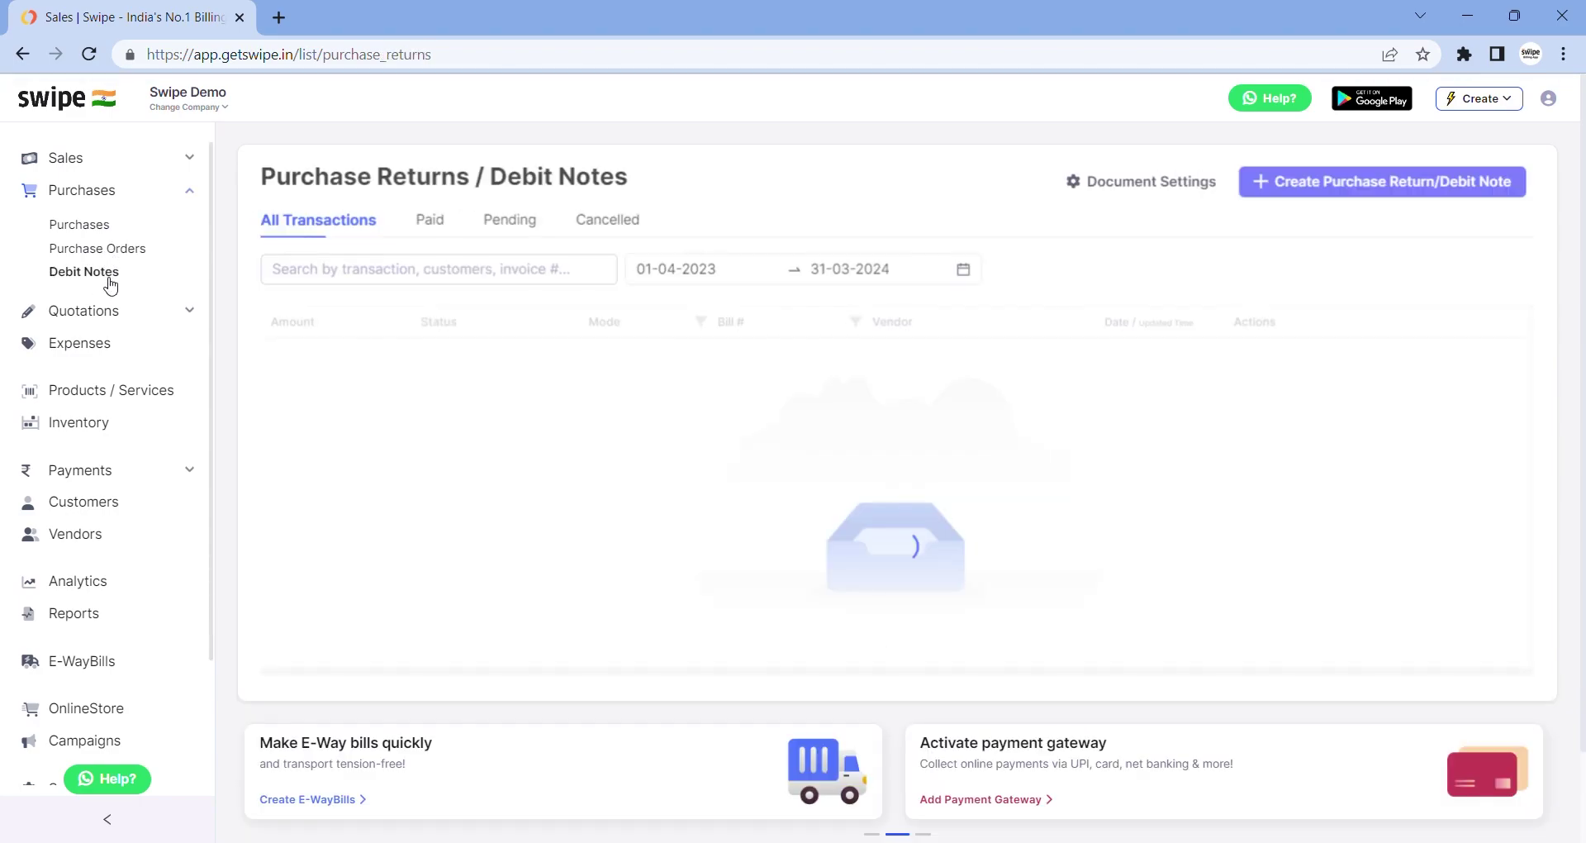
{"action": "left_click", "coordinate": [110, 311]}
{"action": "left_click", "coordinate": [133, 285]}
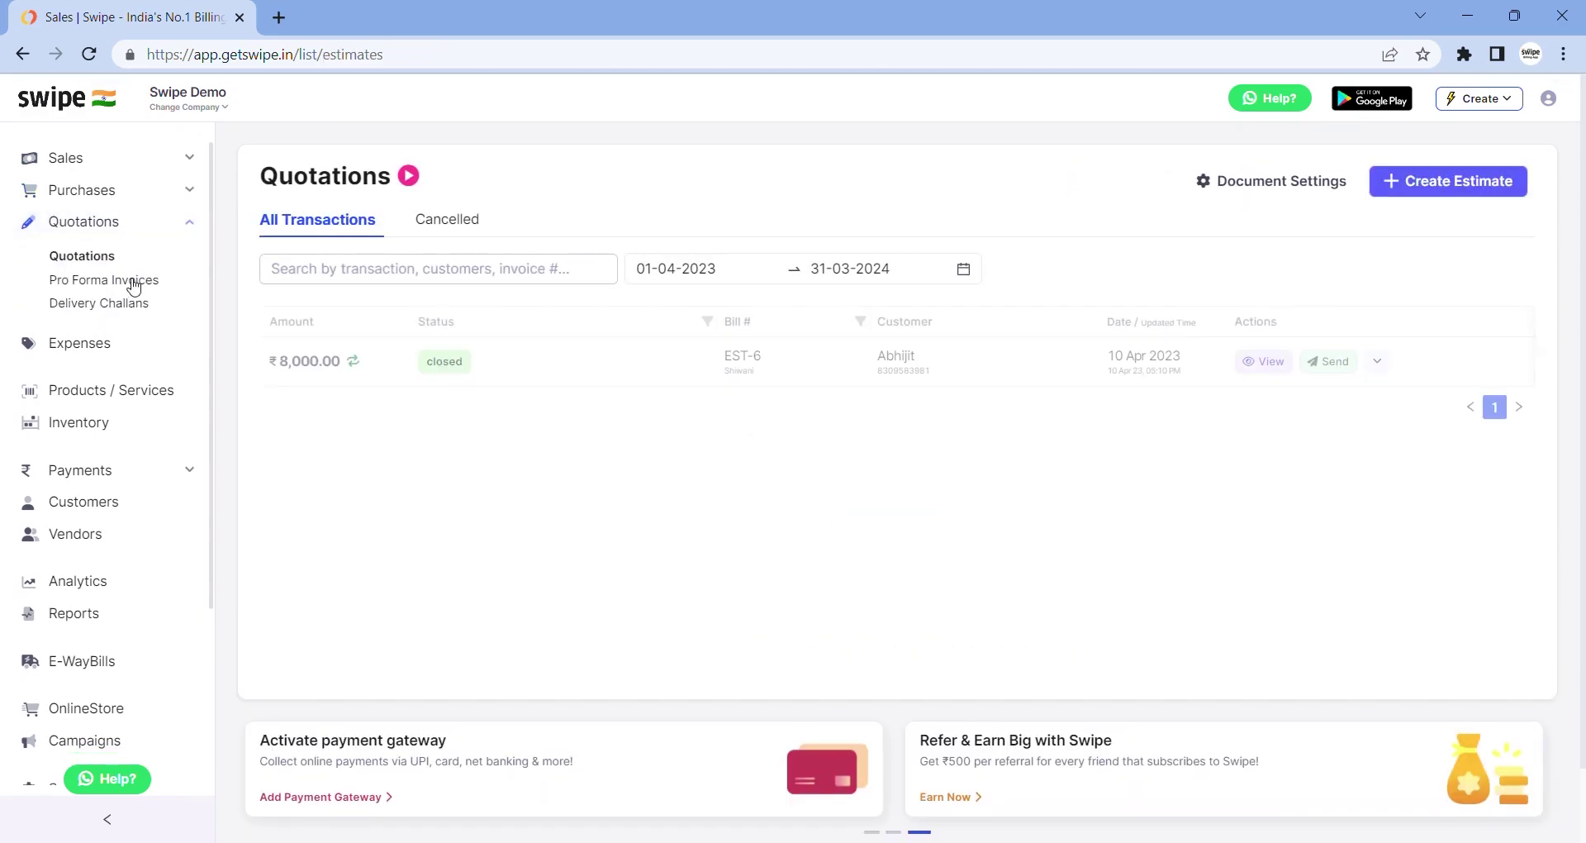
{"action": "left_click", "coordinate": [140, 305]}
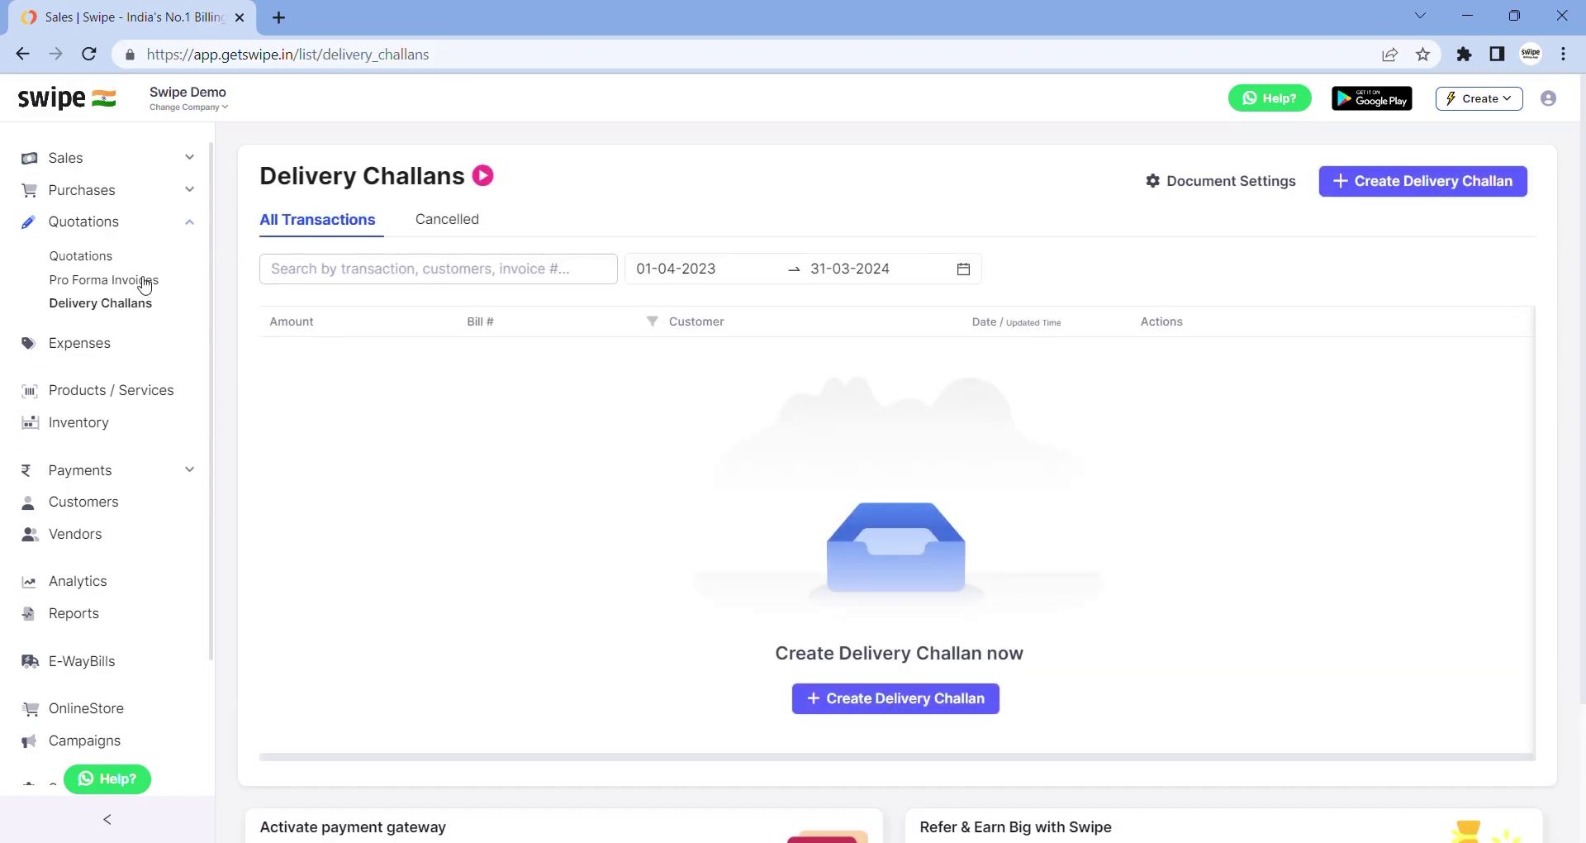
Review quotation EST-6's actions such as Convert to Sale, then go to Expenses
{"action": "left_click", "coordinate": [106, 258]}
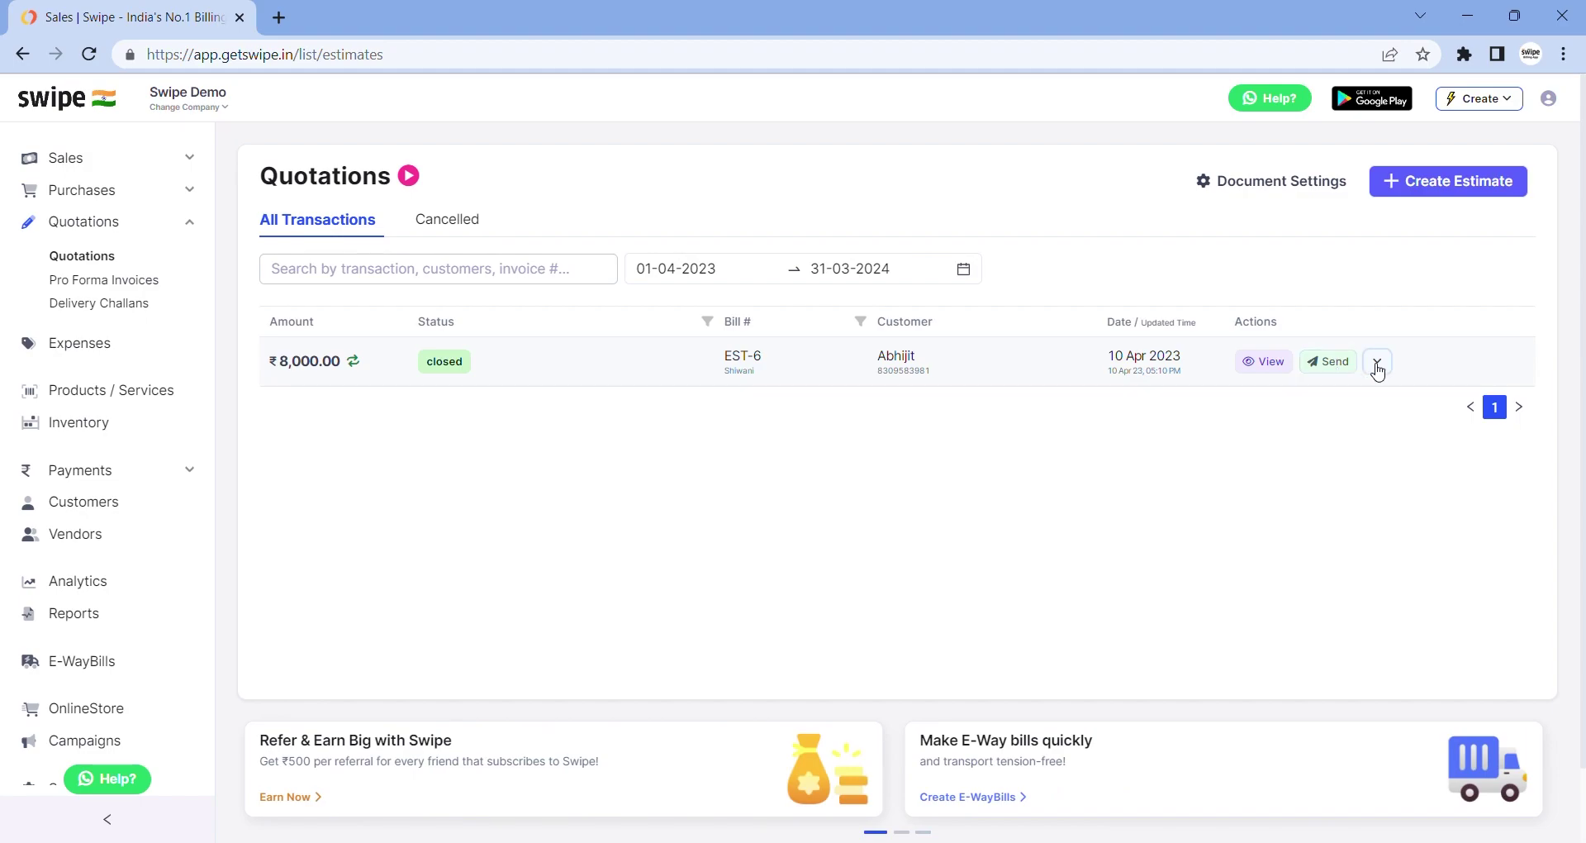
{"action": "left_click", "coordinate": [1377, 363]}
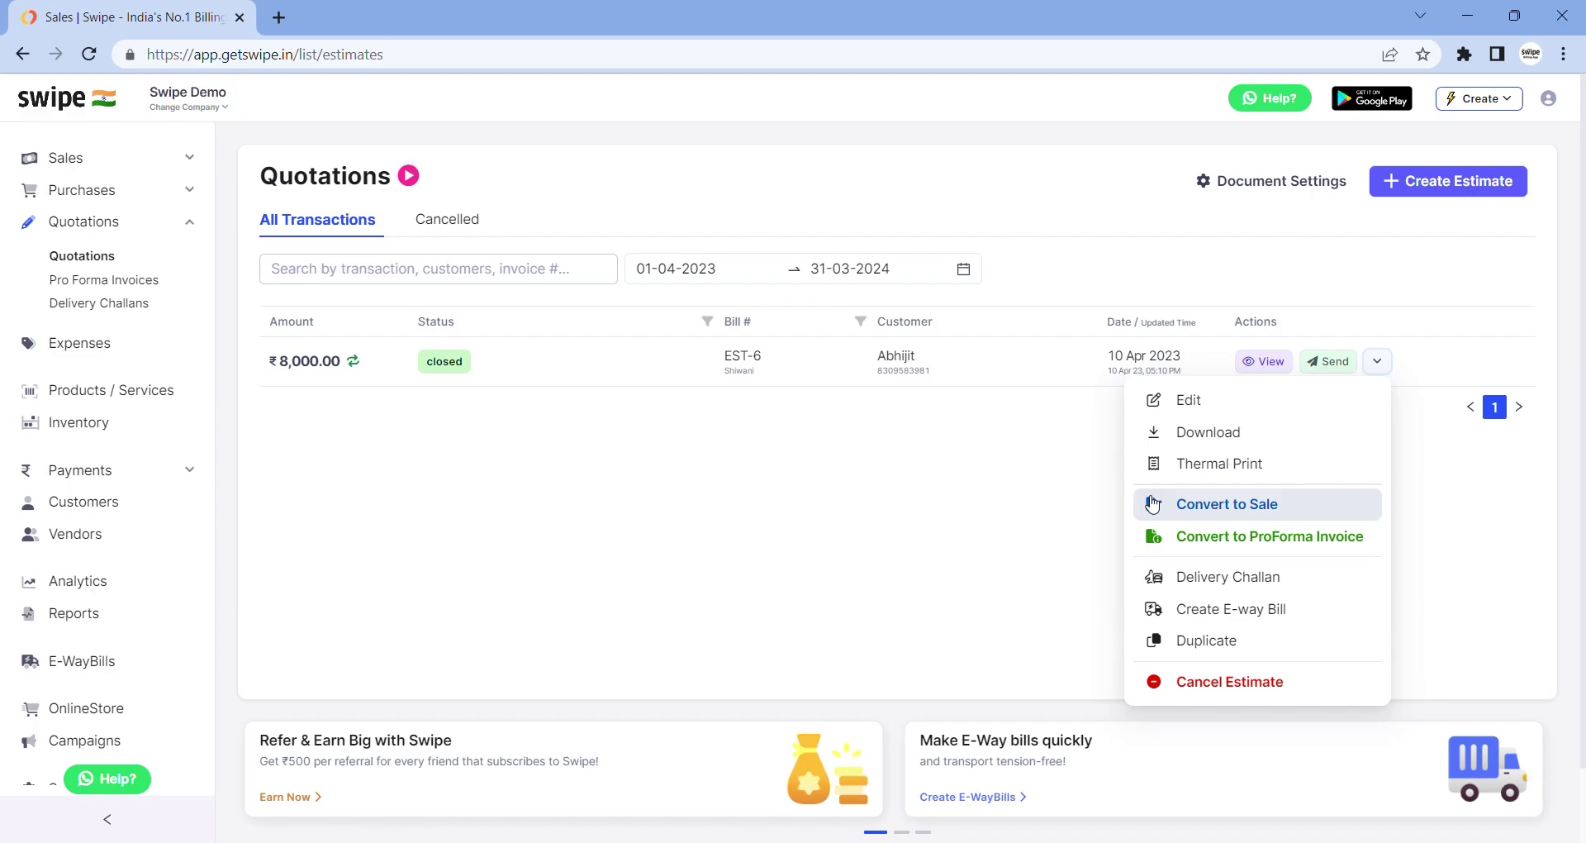
{"action": "left_click", "coordinate": [95, 342]}
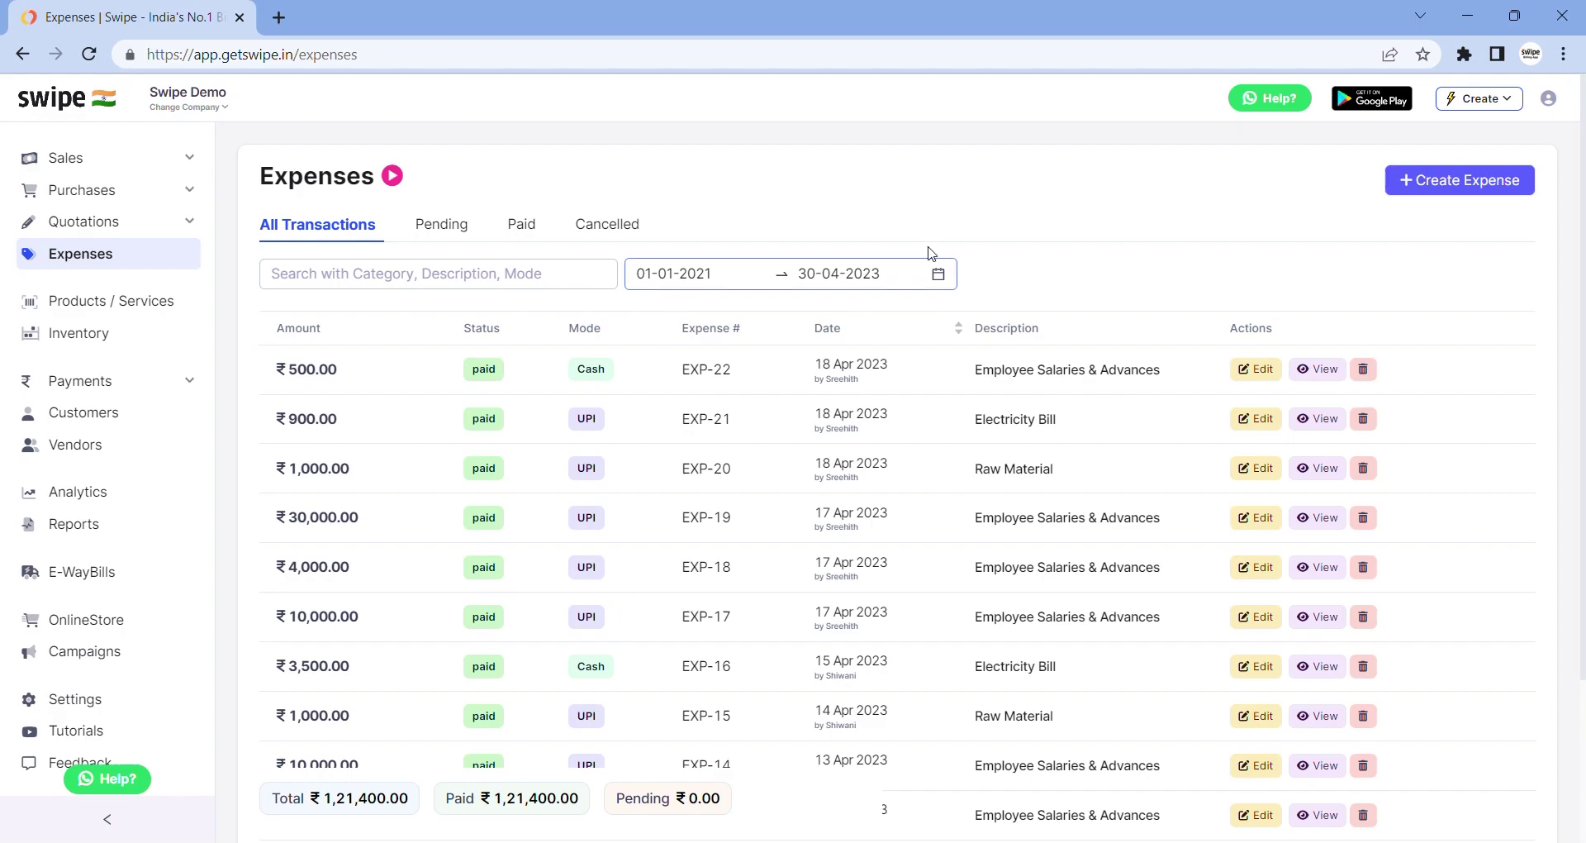
Create a ₹5,000 expense in the Employee Salaries & Advances category
{"action": "left_click", "coordinate": [1501, 176]}
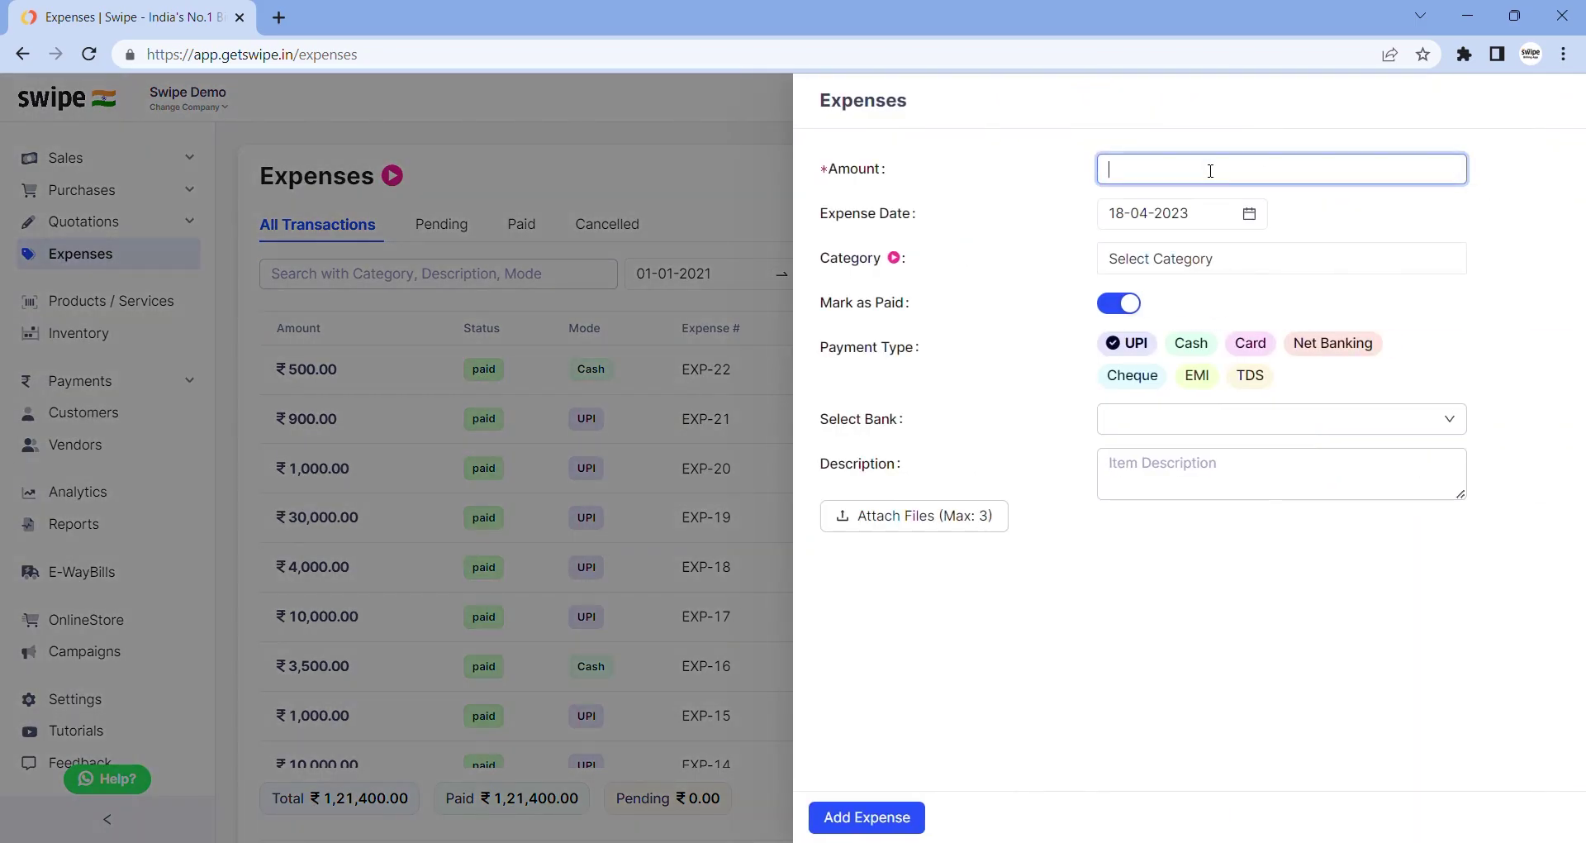
{"action": "left_click", "coordinate": [1173, 258]}
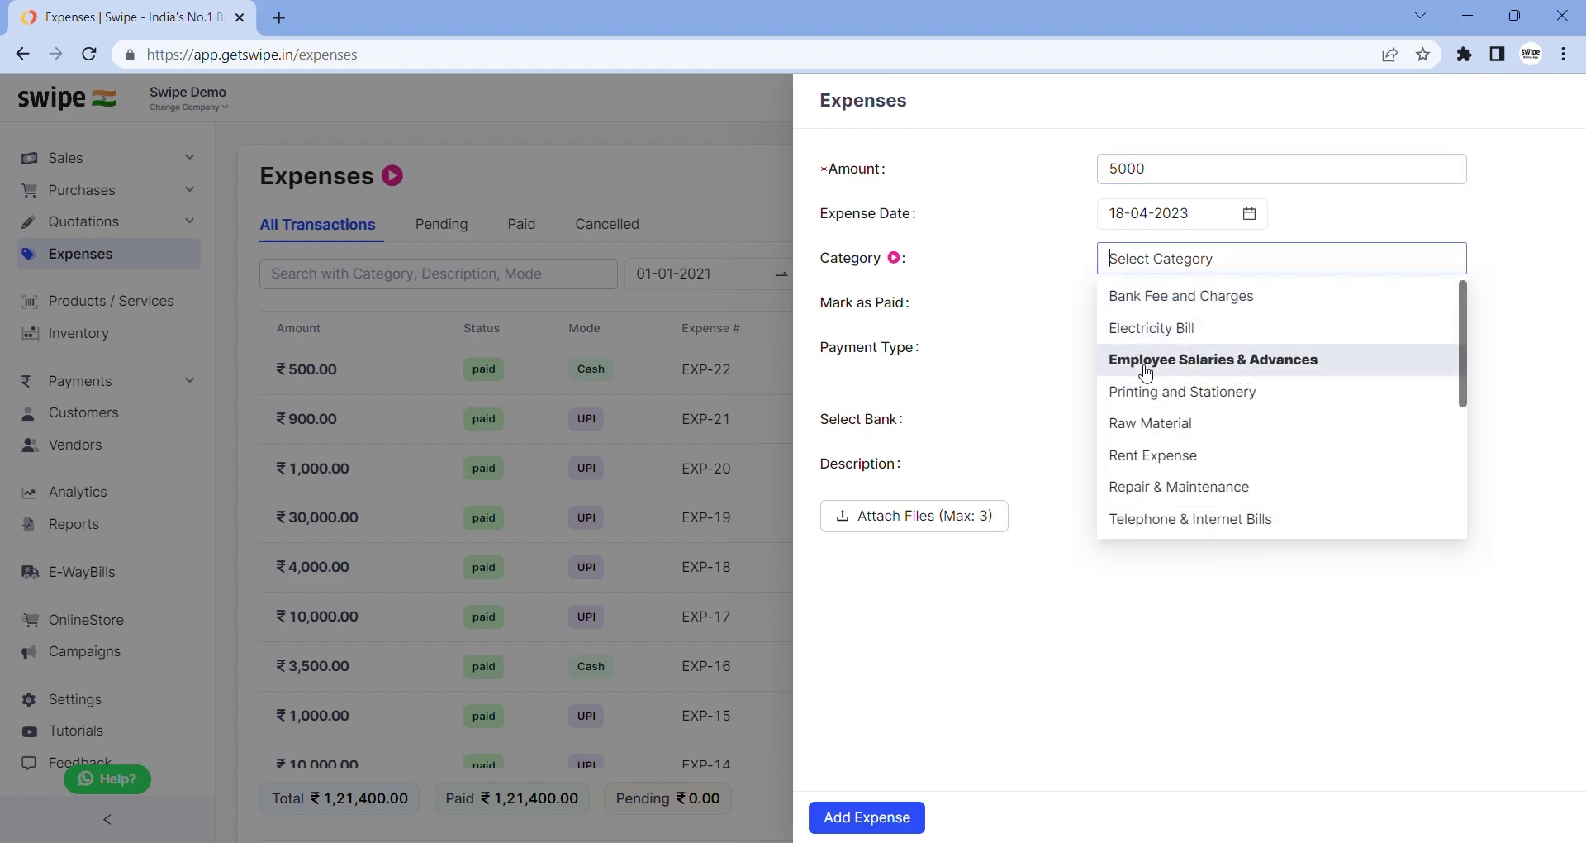
{"action": "left_click", "coordinate": [1146, 373]}
{"action": "left_click", "coordinate": [1047, 370]}
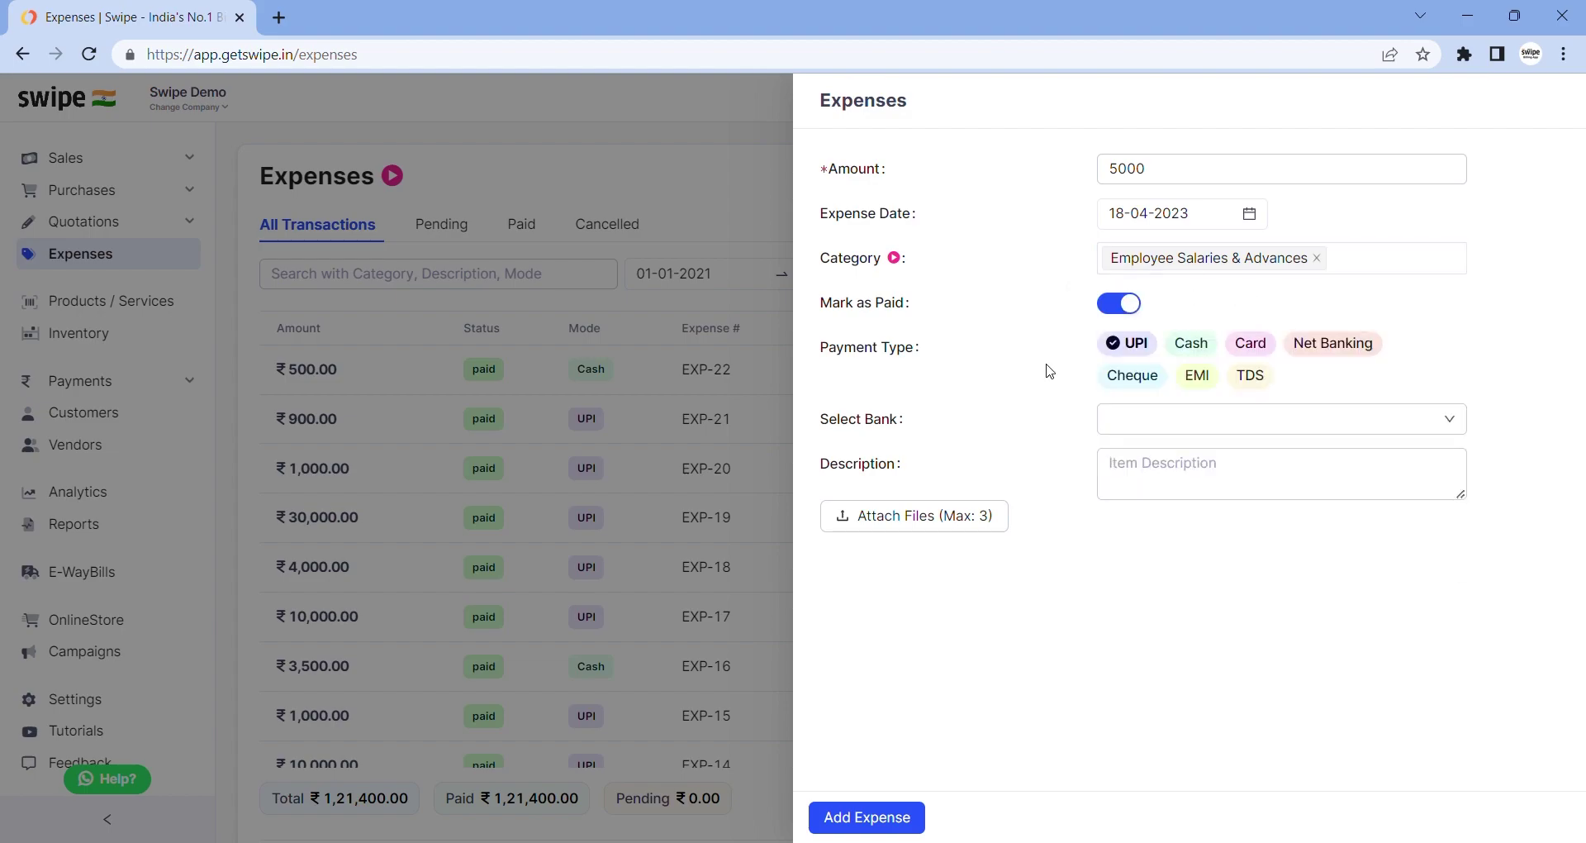
{"action": "left_click", "coordinate": [847, 822]}
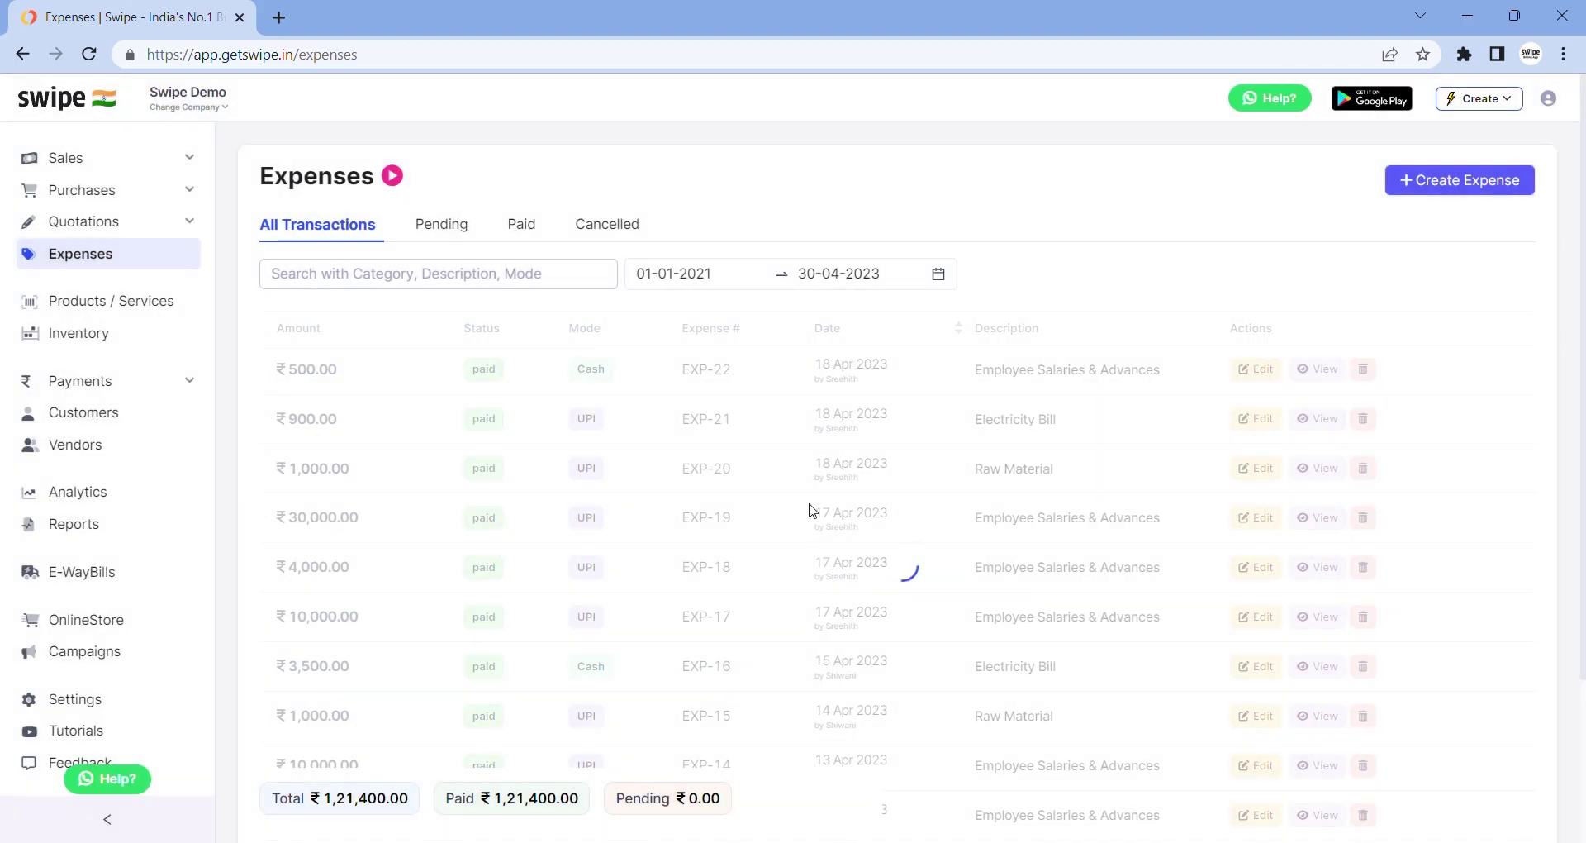
View the receipt for expense EXP-23 and close it
{"action": "left_click", "coordinate": [1332, 371]}
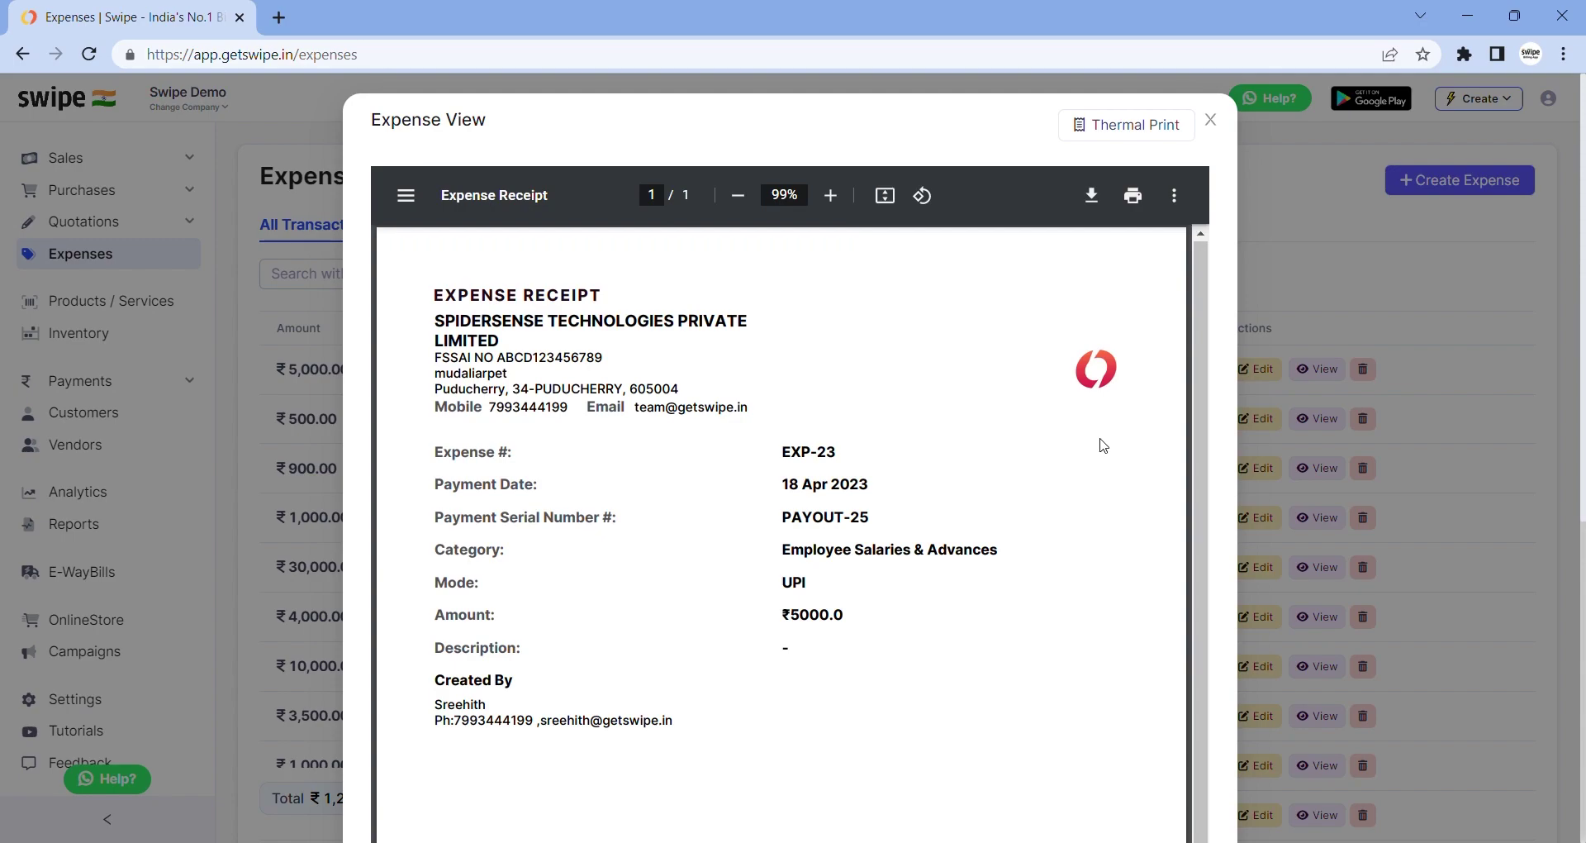
{"action": "scroll", "coordinate": [1102, 446], "scroll_direction": "down", "scroll_amount": 1}
{"action": "scroll", "coordinate": [1103, 446], "scroll_direction": "down", "scroll_amount": 1}
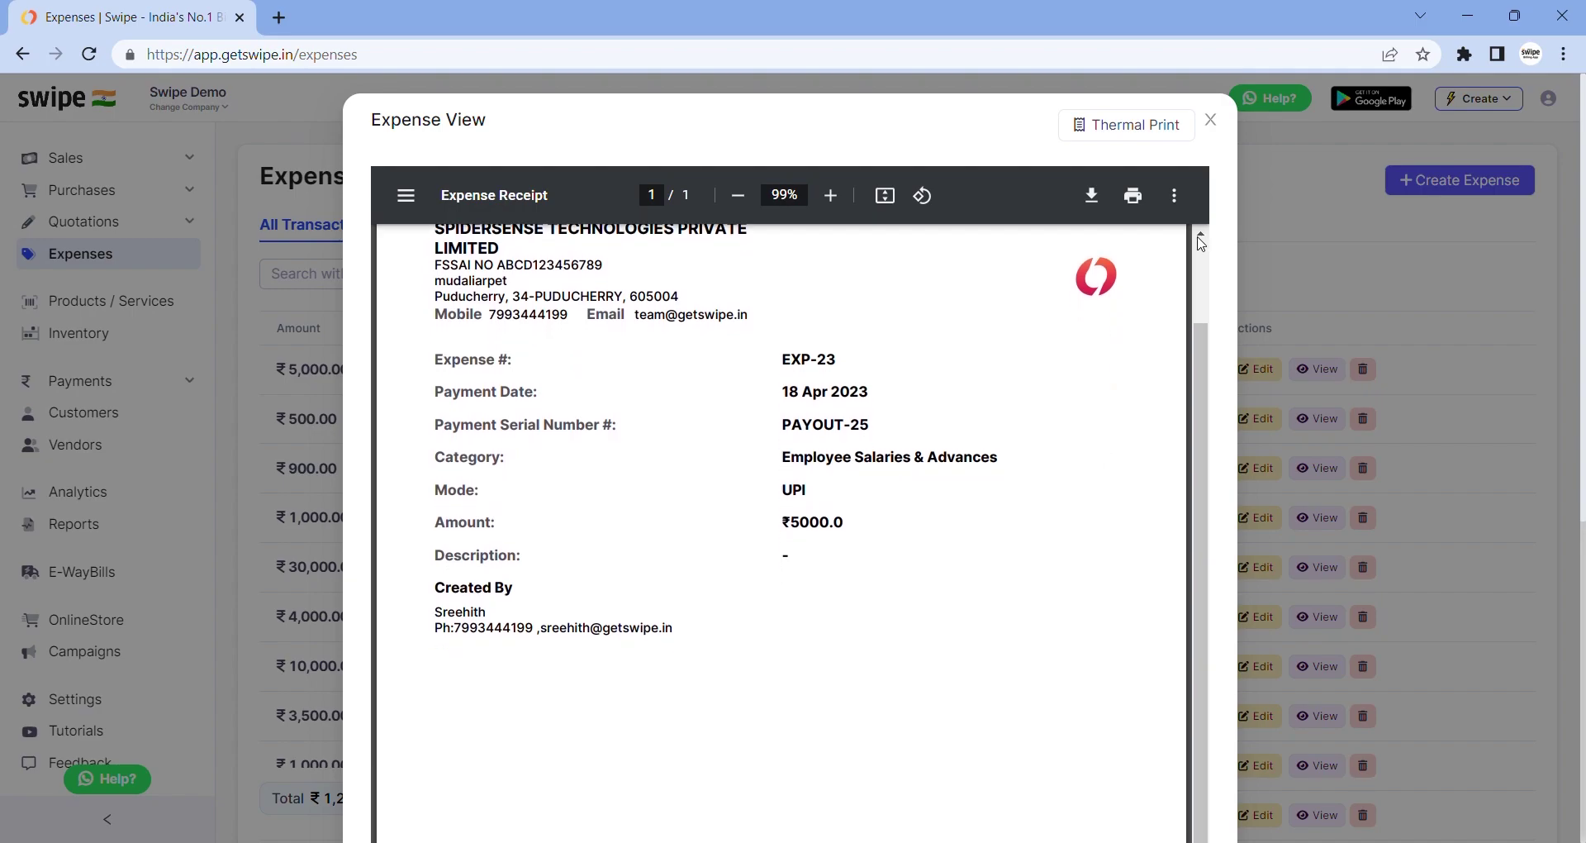
{"action": "left_click", "coordinate": [1209, 128]}
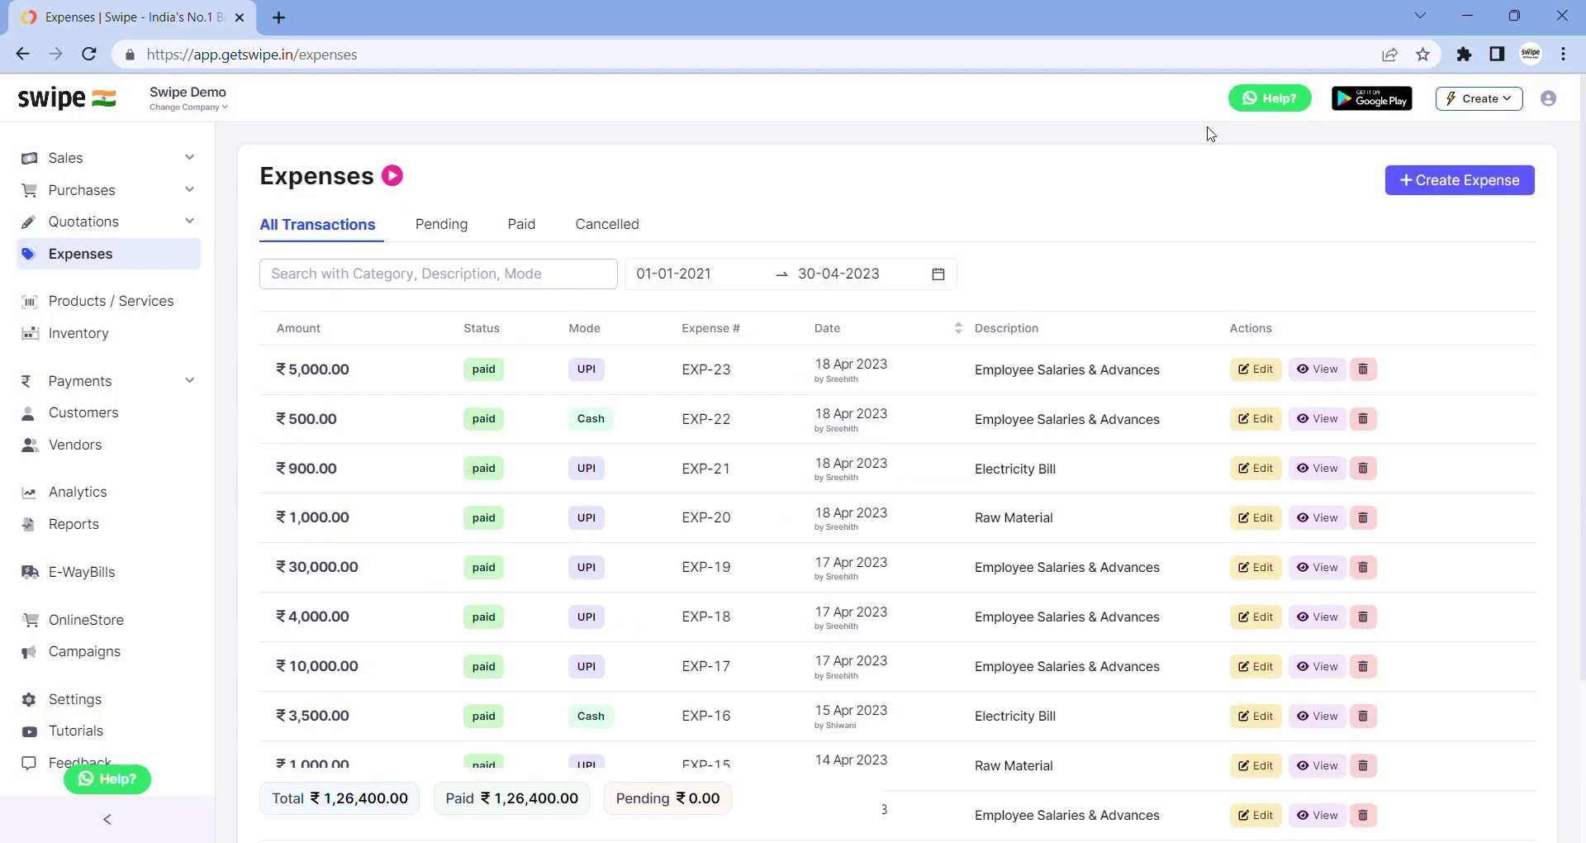
Open Products / Services and close the Add New Item form without saving
{"action": "left_click", "coordinate": [86, 314]}
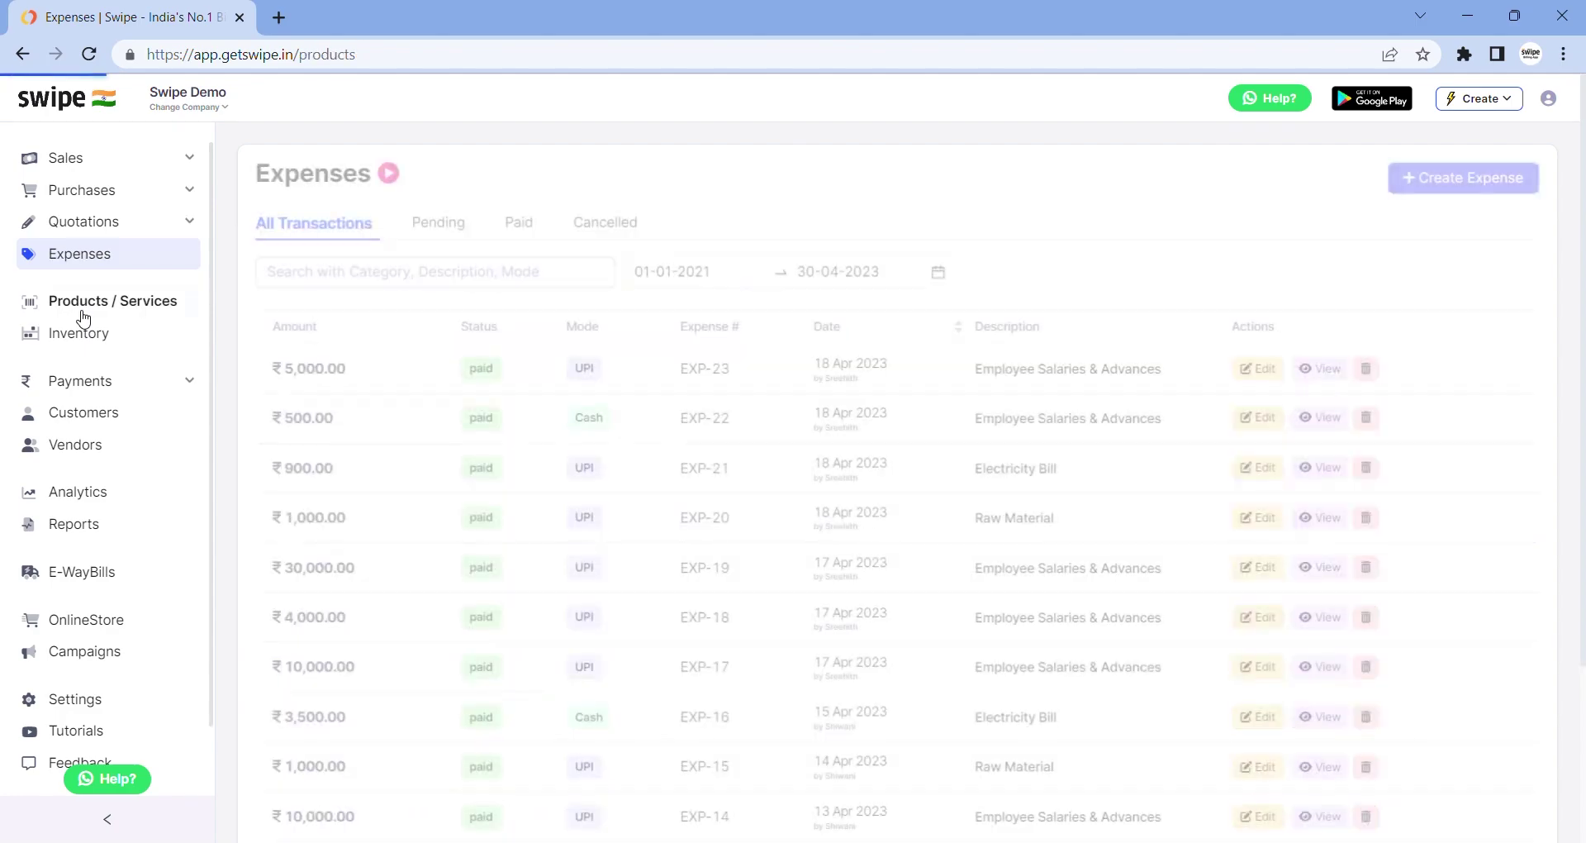
{"action": "scroll", "coordinate": [389, 324], "scroll_direction": "down", "scroll_amount": 2}
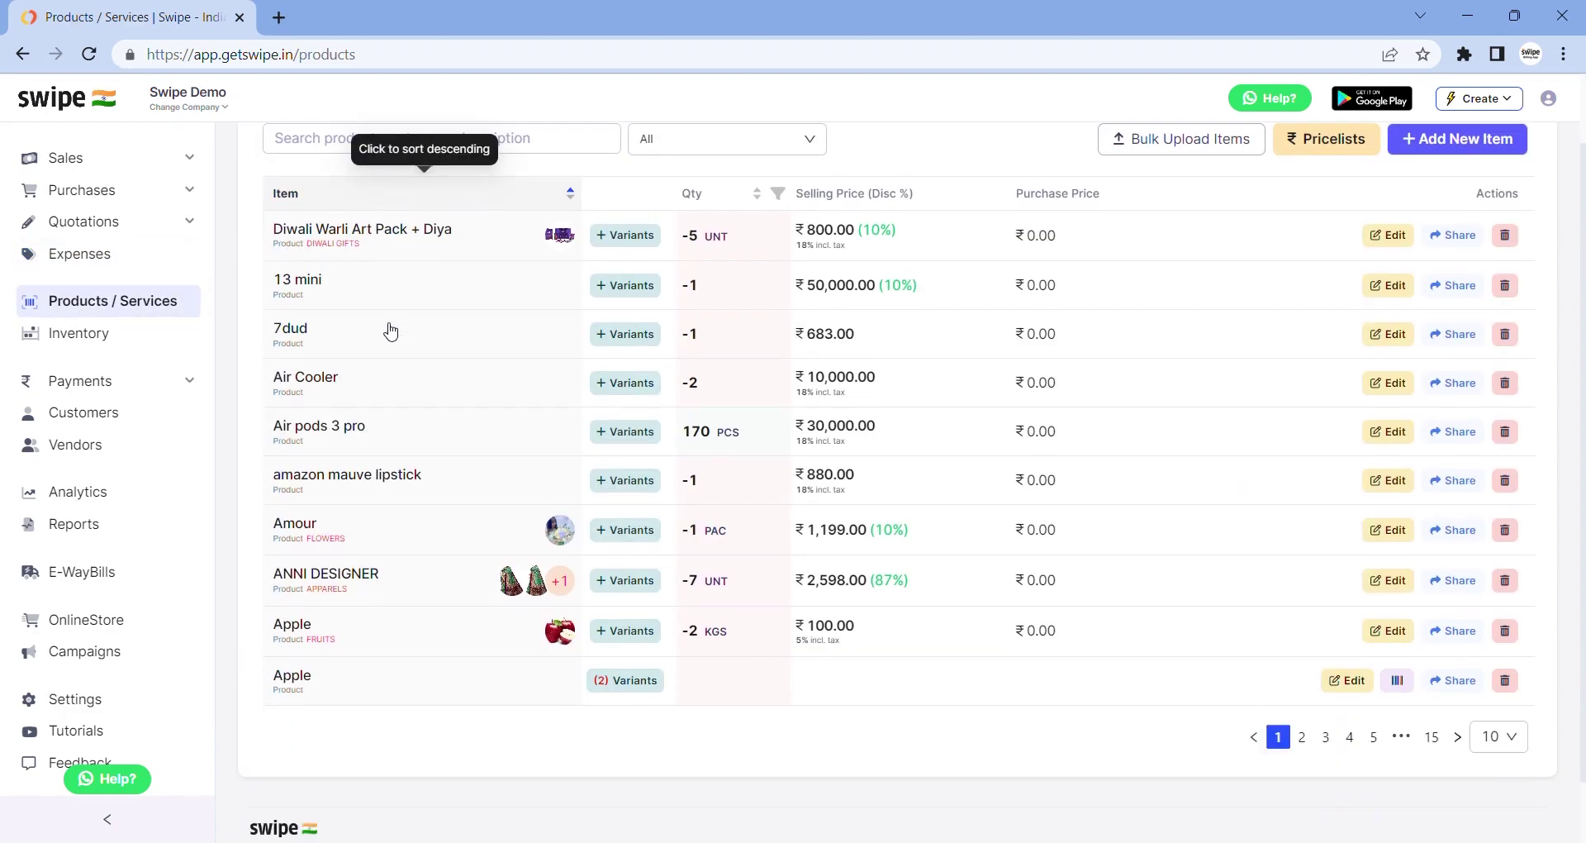
{"action": "scroll", "coordinate": [390, 331], "scroll_direction": "up", "scroll_amount": 2}
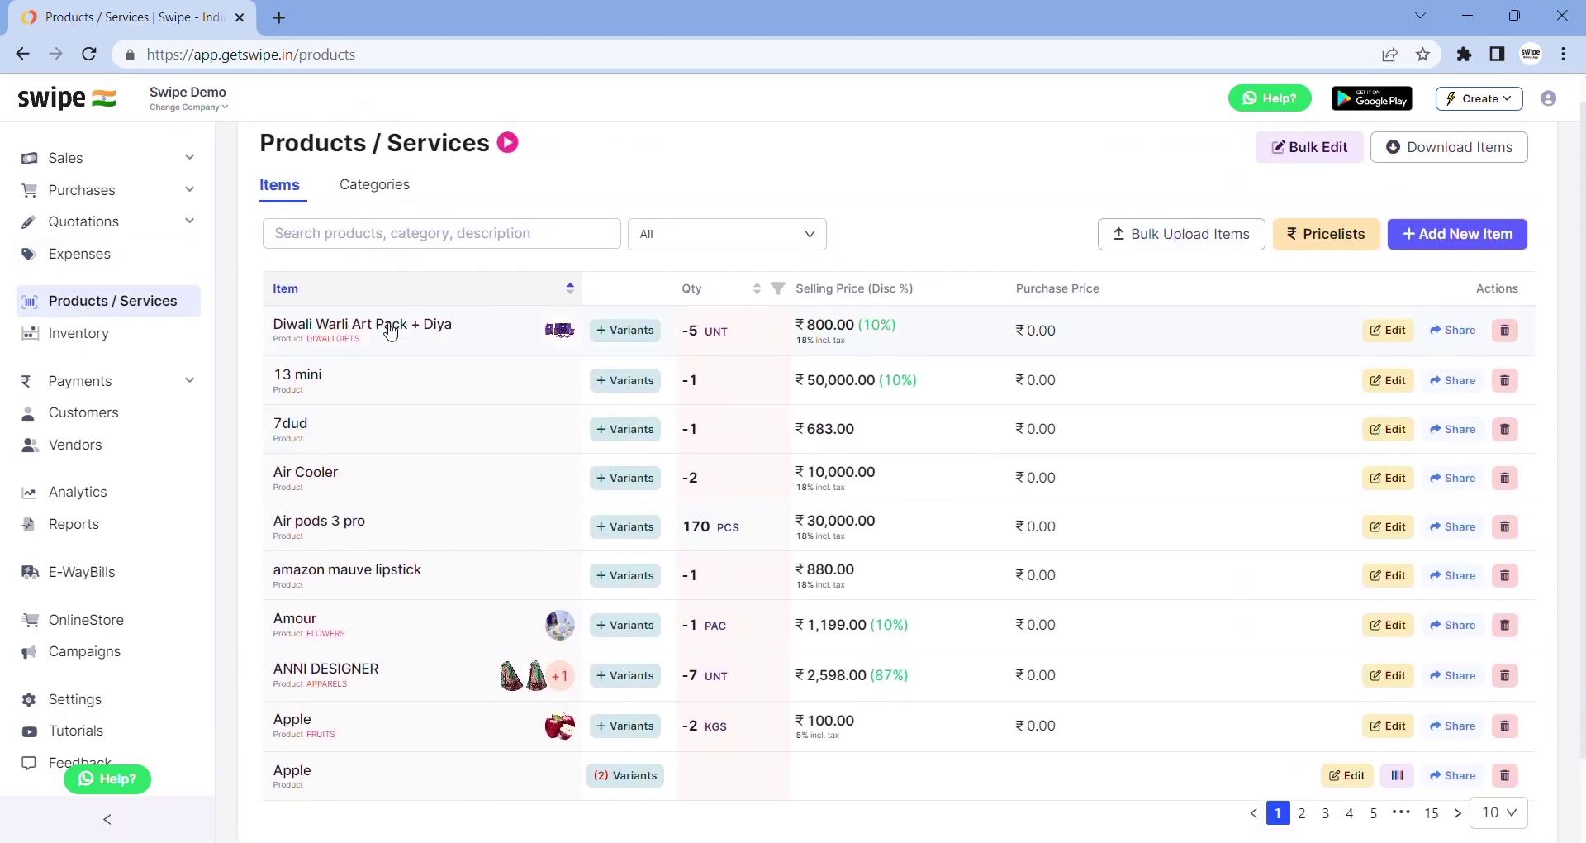
{"action": "scroll", "coordinate": [389, 328], "scroll_direction": "up", "scroll_amount": 1}
{"action": "left_click", "coordinate": [1398, 274]}
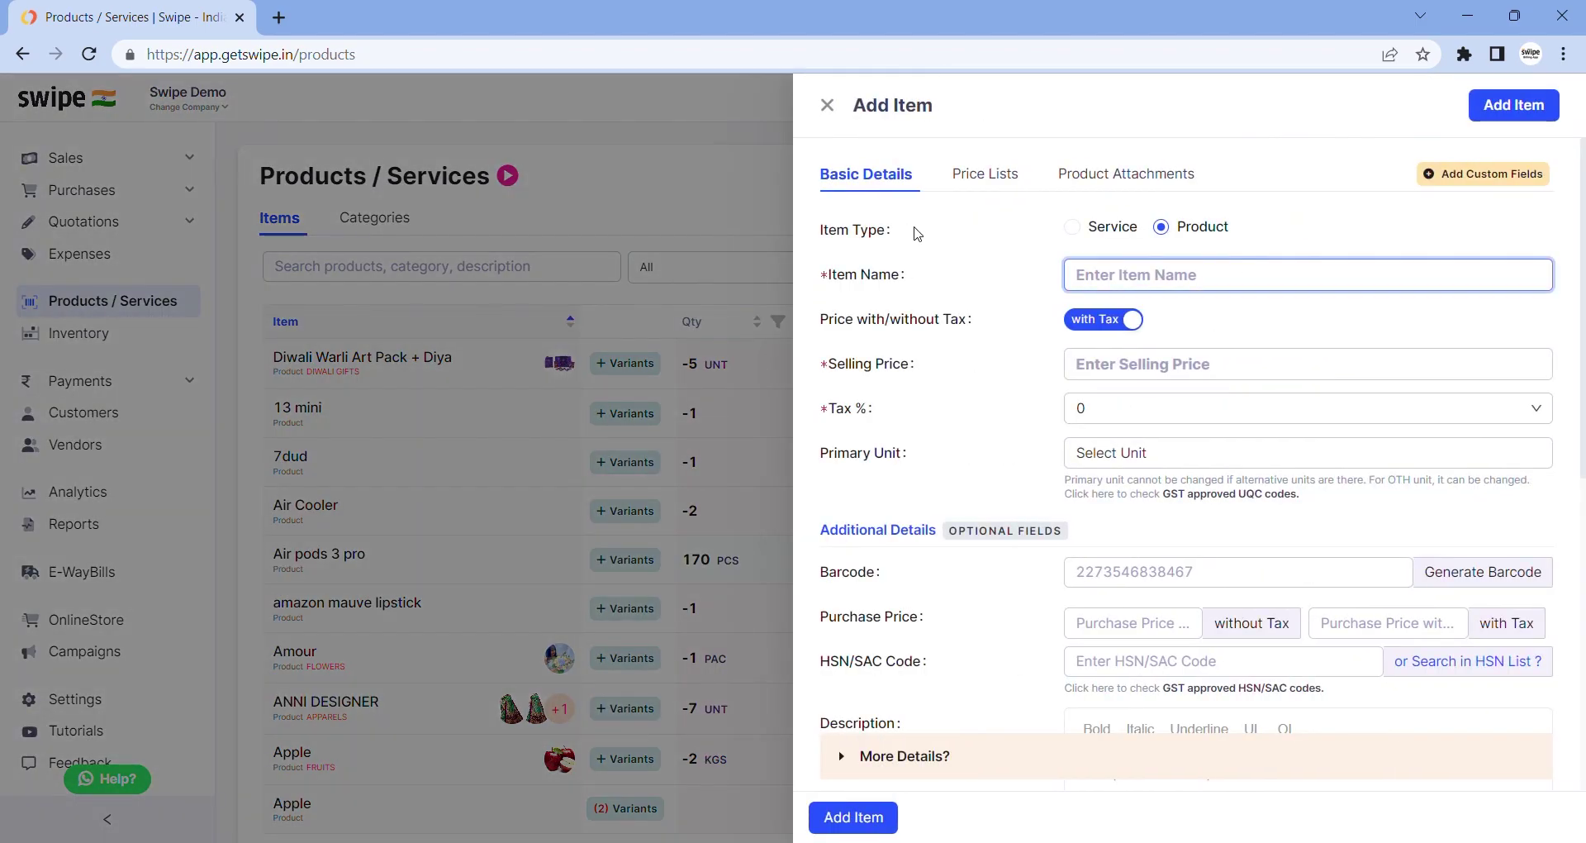
{"action": "left_click", "coordinate": [828, 108]}
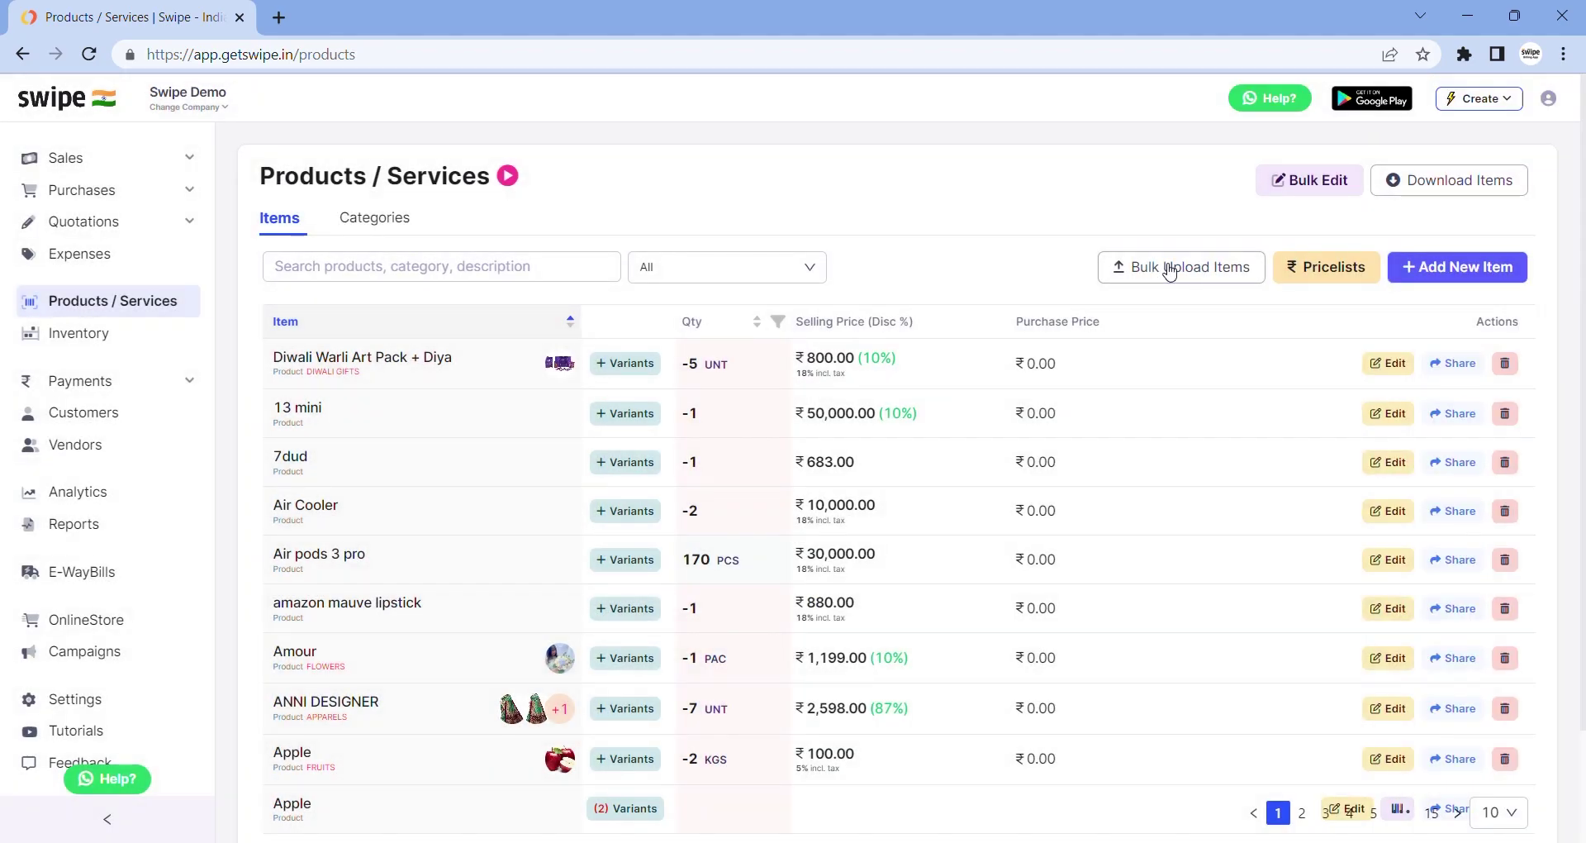
Close the Bulk Upload Items window and switch to the Inventory overview
{"action": "left_click", "coordinate": [1169, 269]}
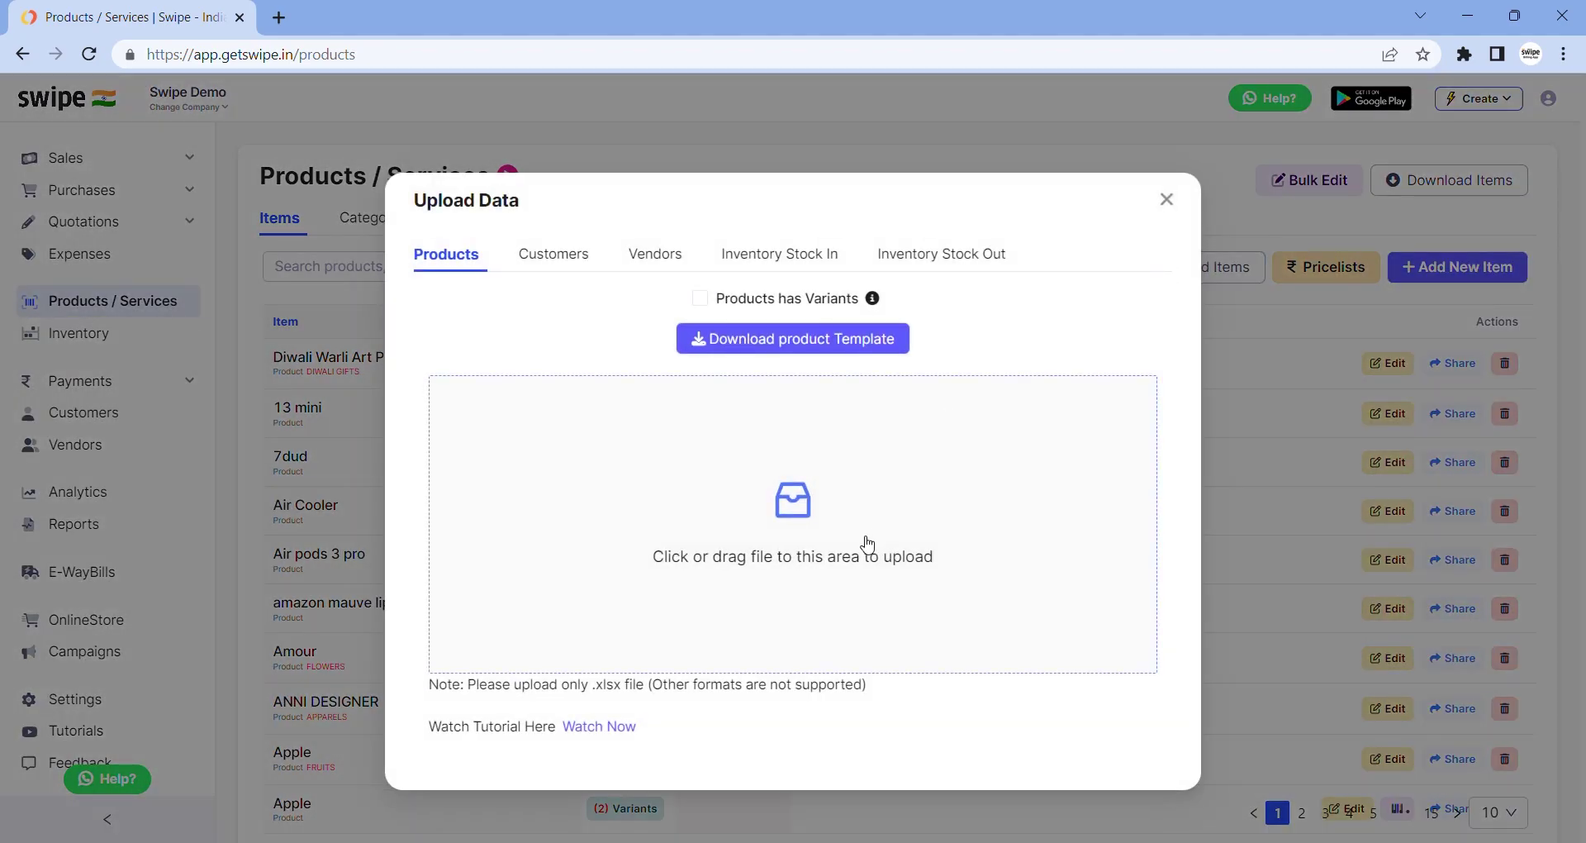
{"action": "left_click", "coordinate": [1166, 200]}
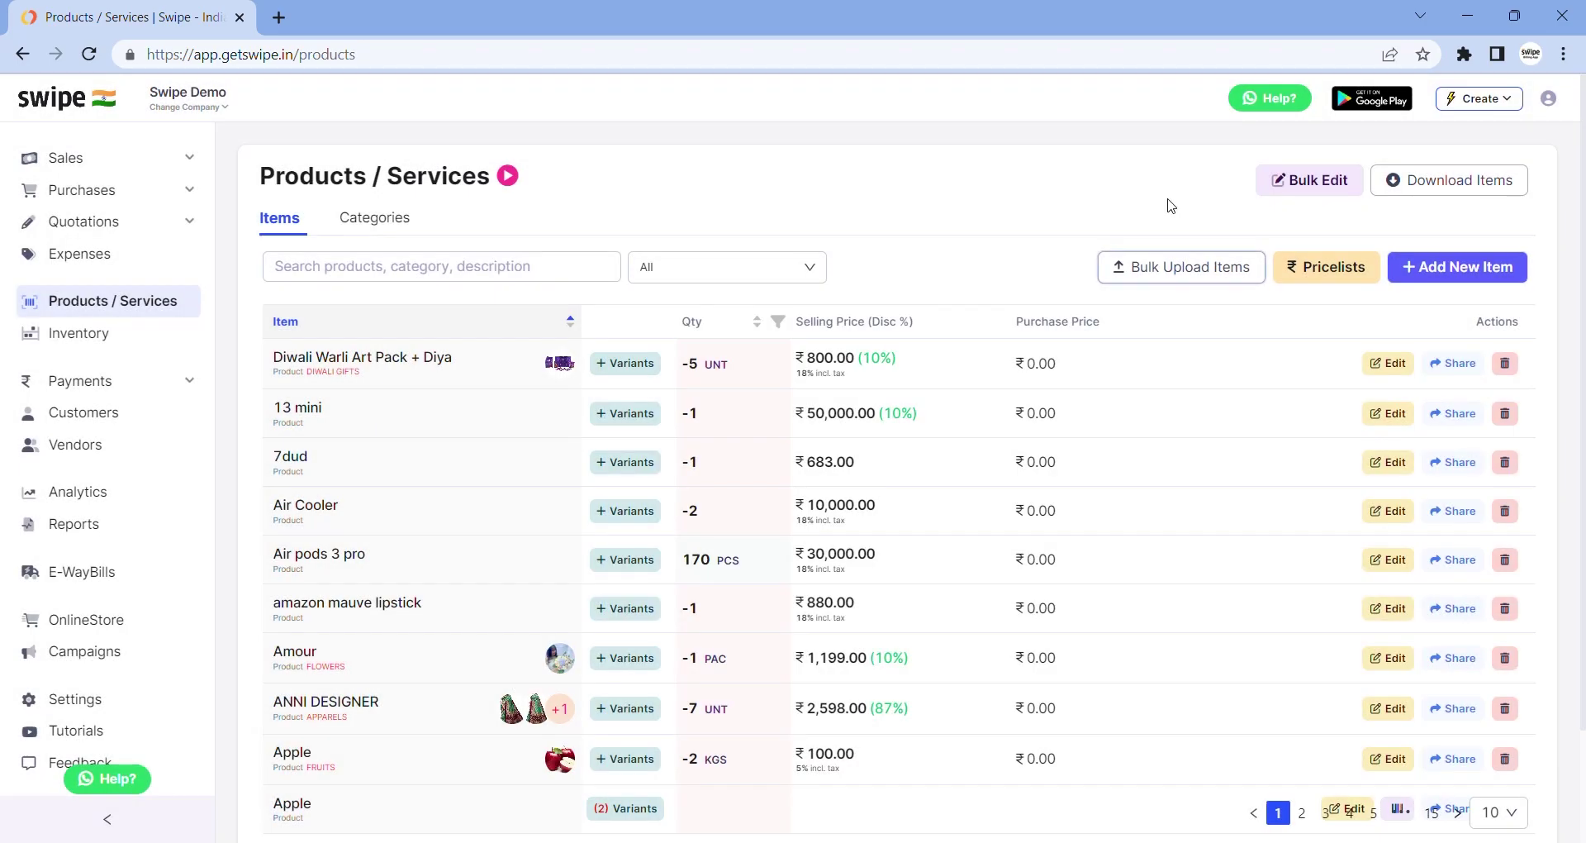
{"action": "left_click", "coordinate": [96, 333]}
{"action": "left_click", "coordinate": [381, 369]}
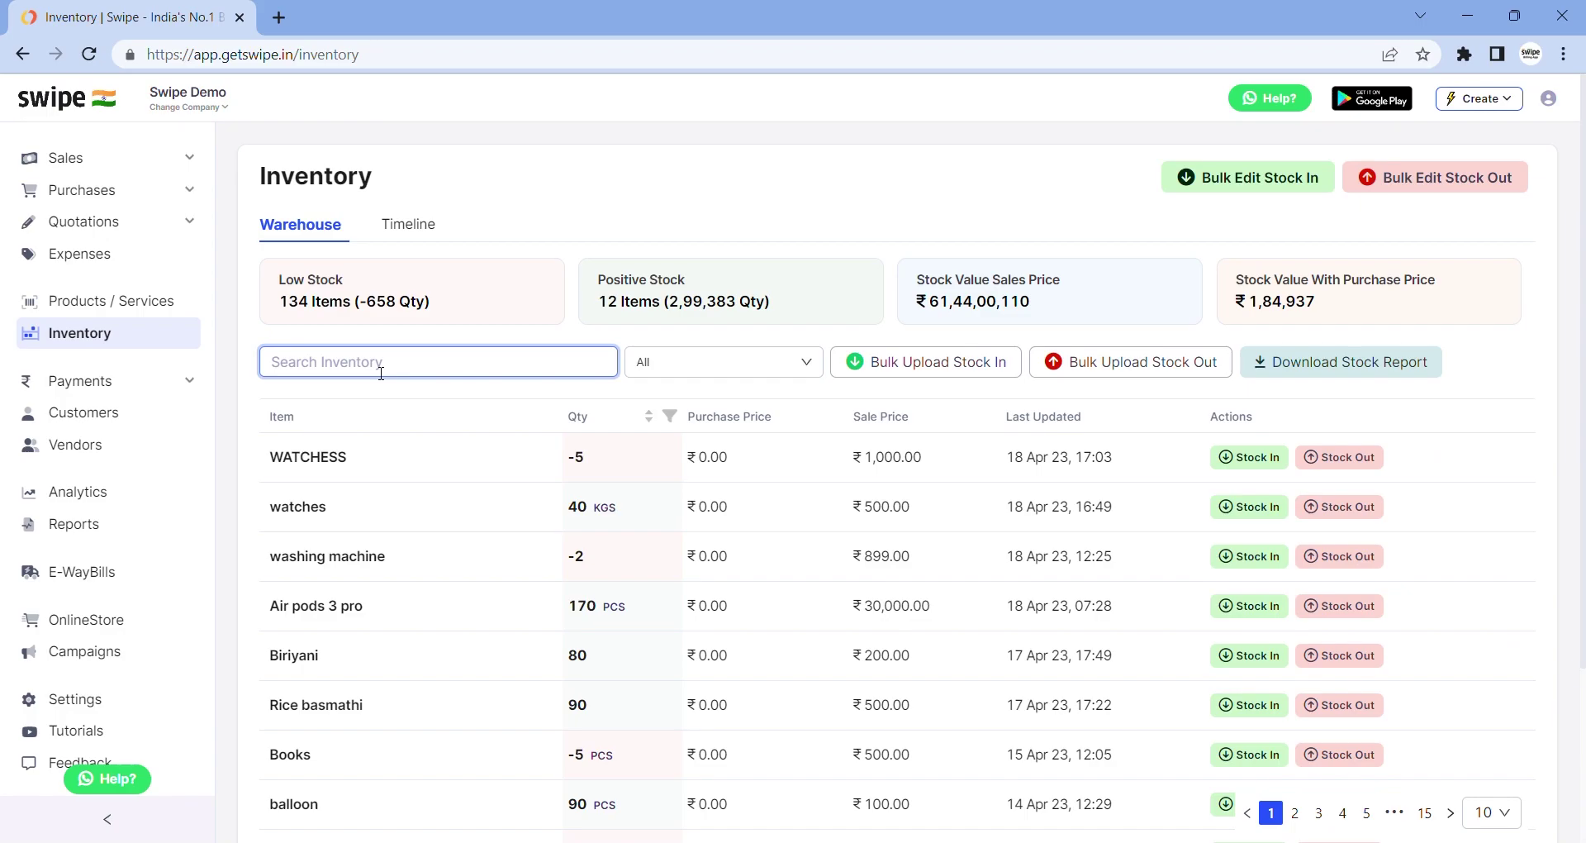
Stock in 100 KGS of watches, raising it from 40 to 140, then go to Payments
{"action": "scroll", "coordinate": [308, 404], "scroll_direction": "down", "scroll_amount": 2}
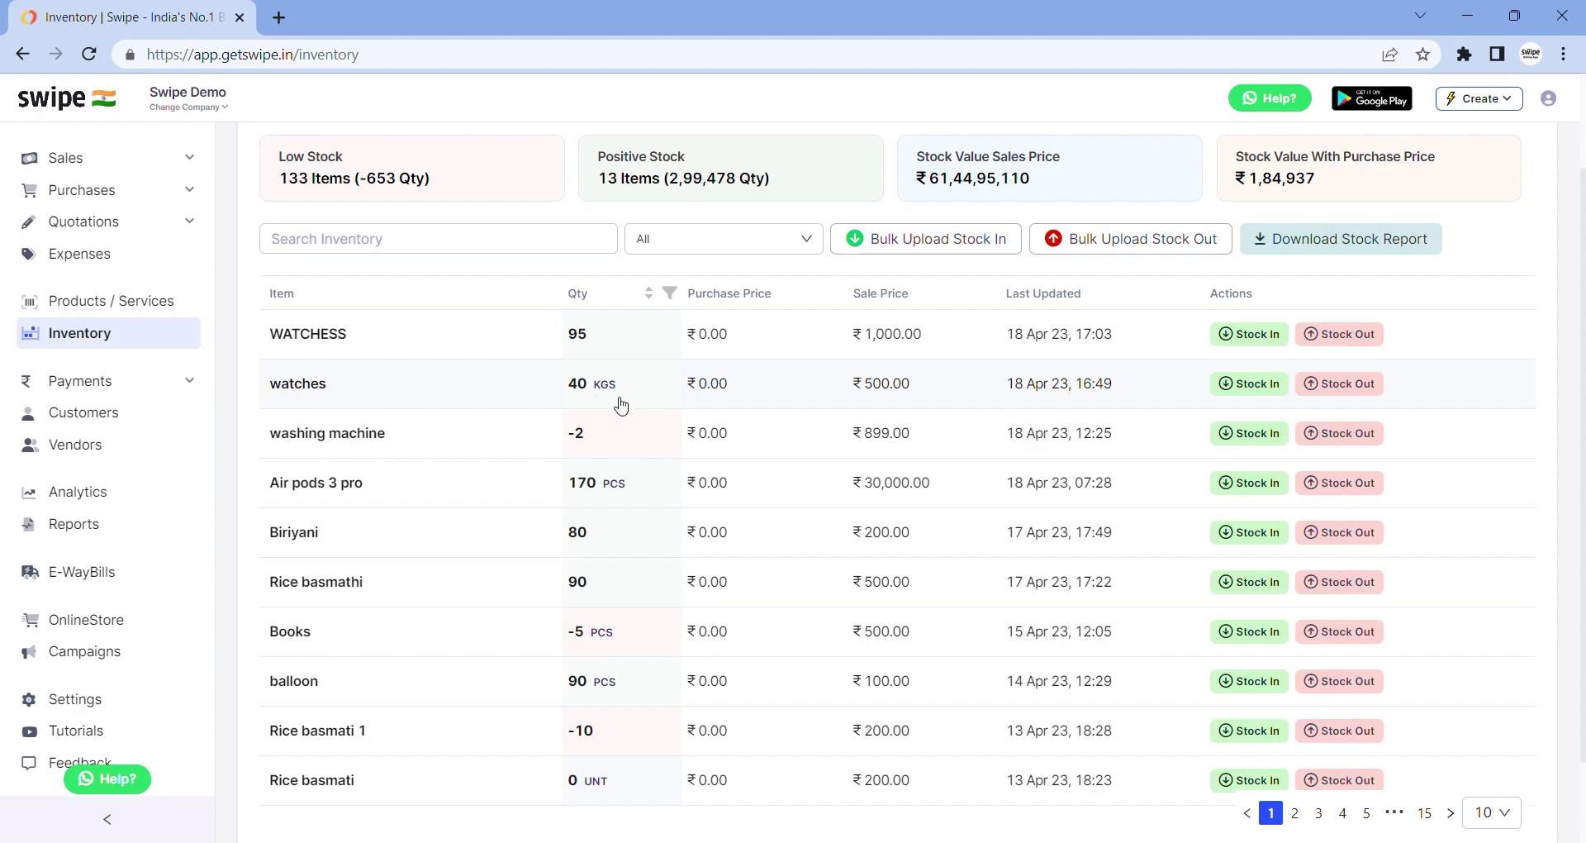
{"action": "left_click", "coordinate": [1245, 385]}
{"action": "left_click", "coordinate": [1205, 219]}
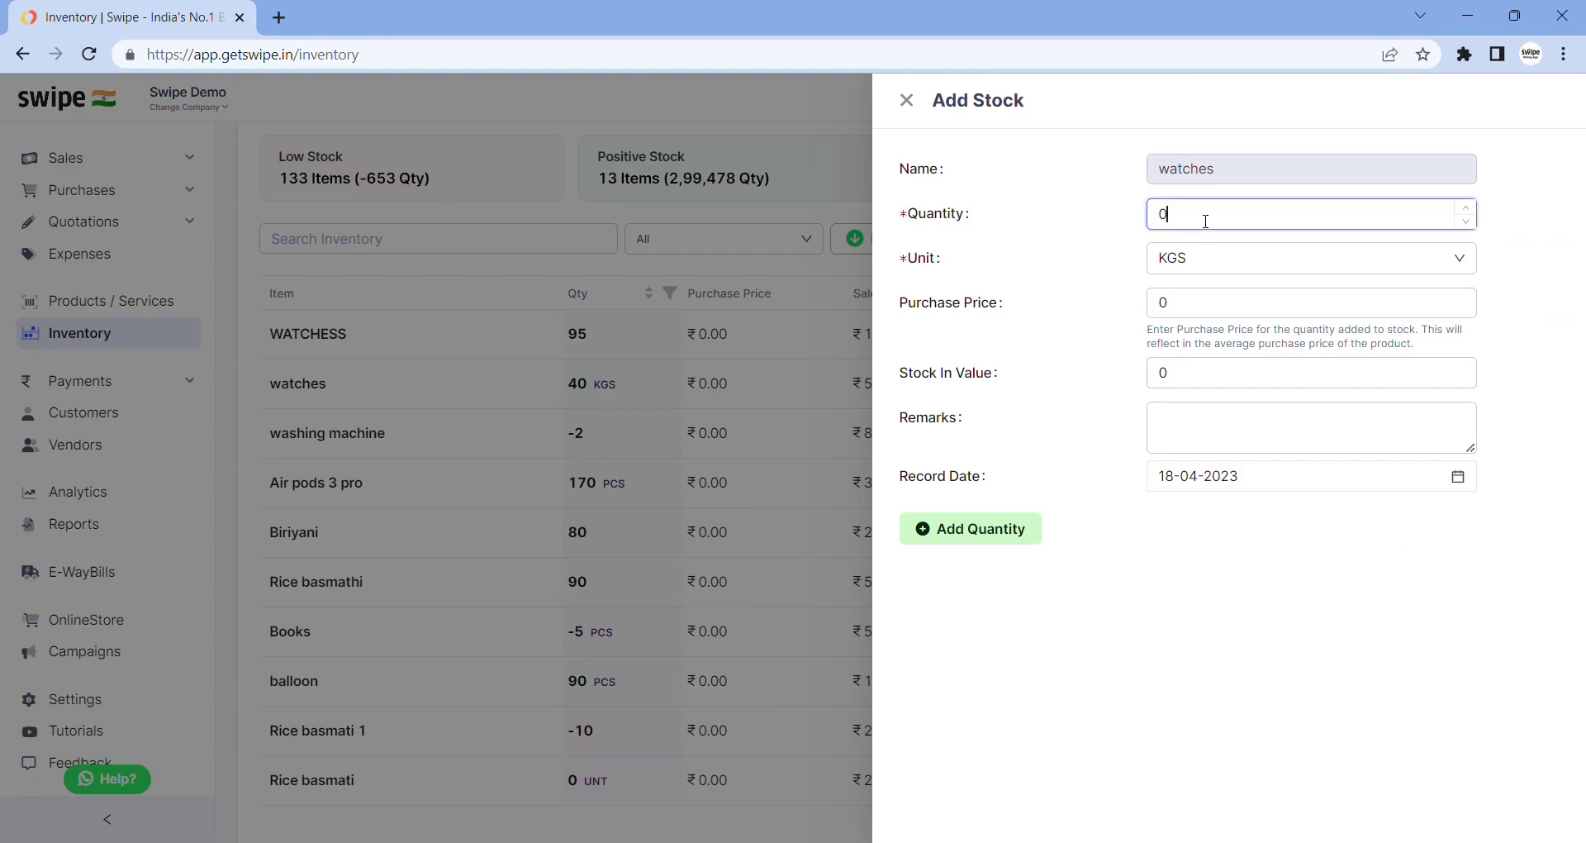
{"action": "key", "text": "BackSpace"}
{"action": "type", "text": "100"}
{"action": "left_click", "coordinate": [1006, 529]}
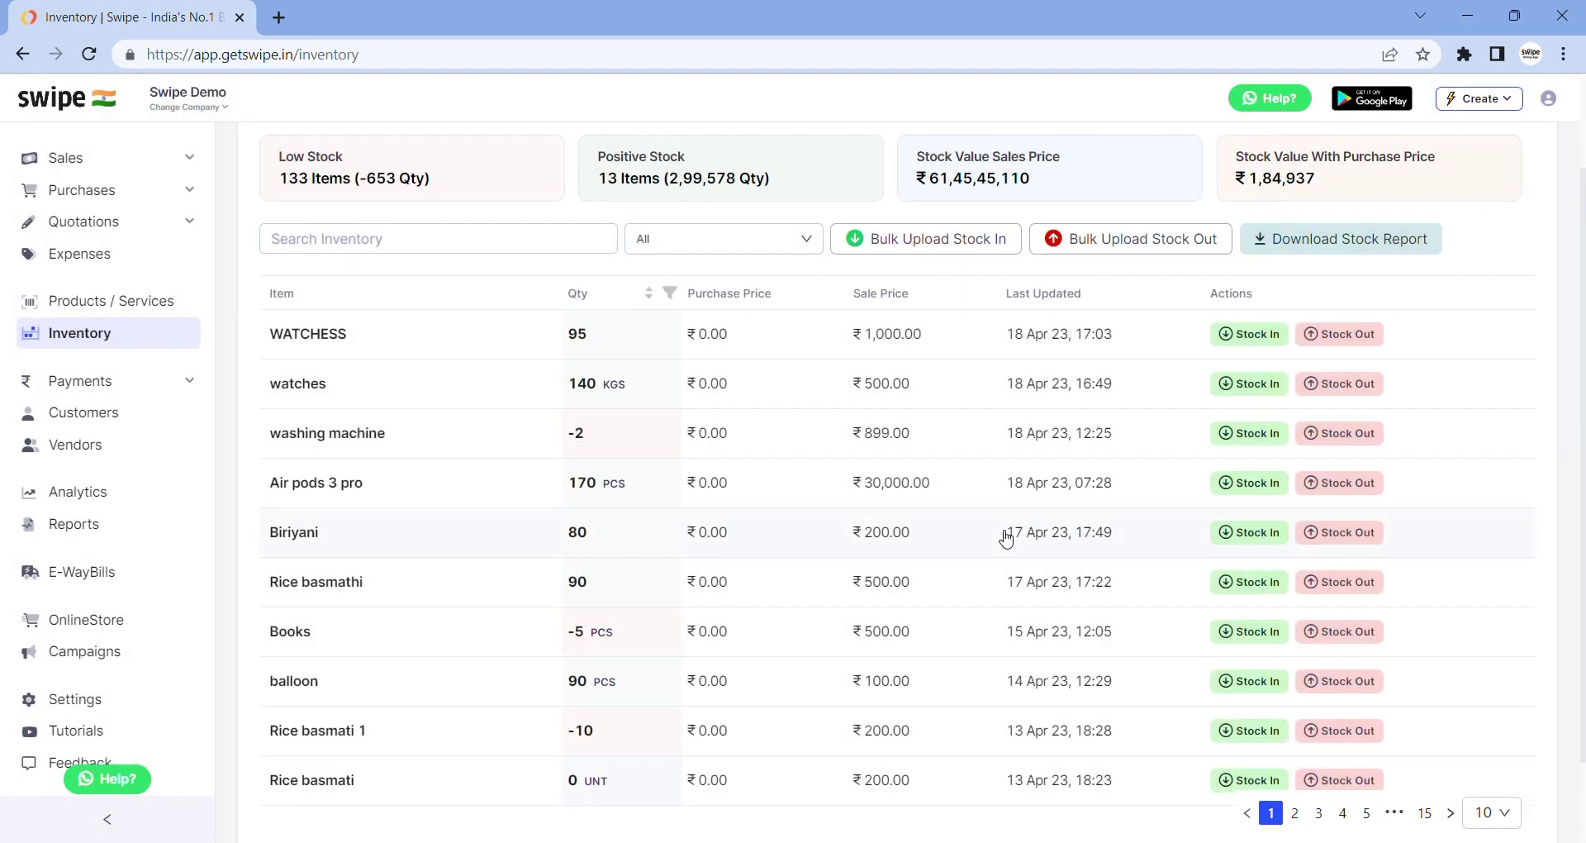
{"action": "left_click", "coordinate": [99, 382]}
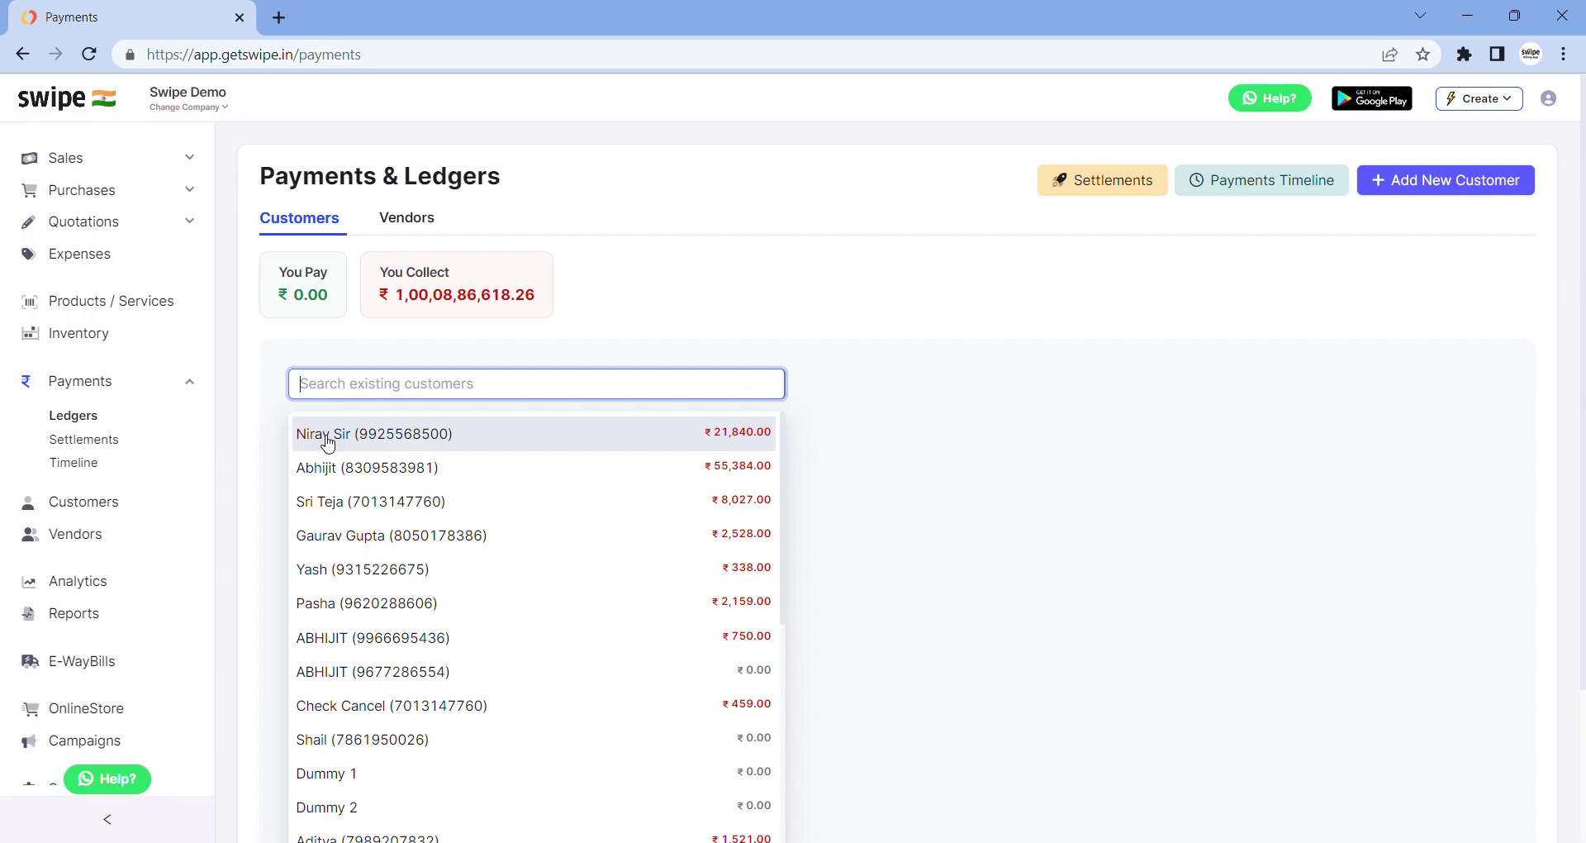
Look over the first customer's ledger and the payments timeline
{"action": "left_click", "coordinate": [328, 444]}
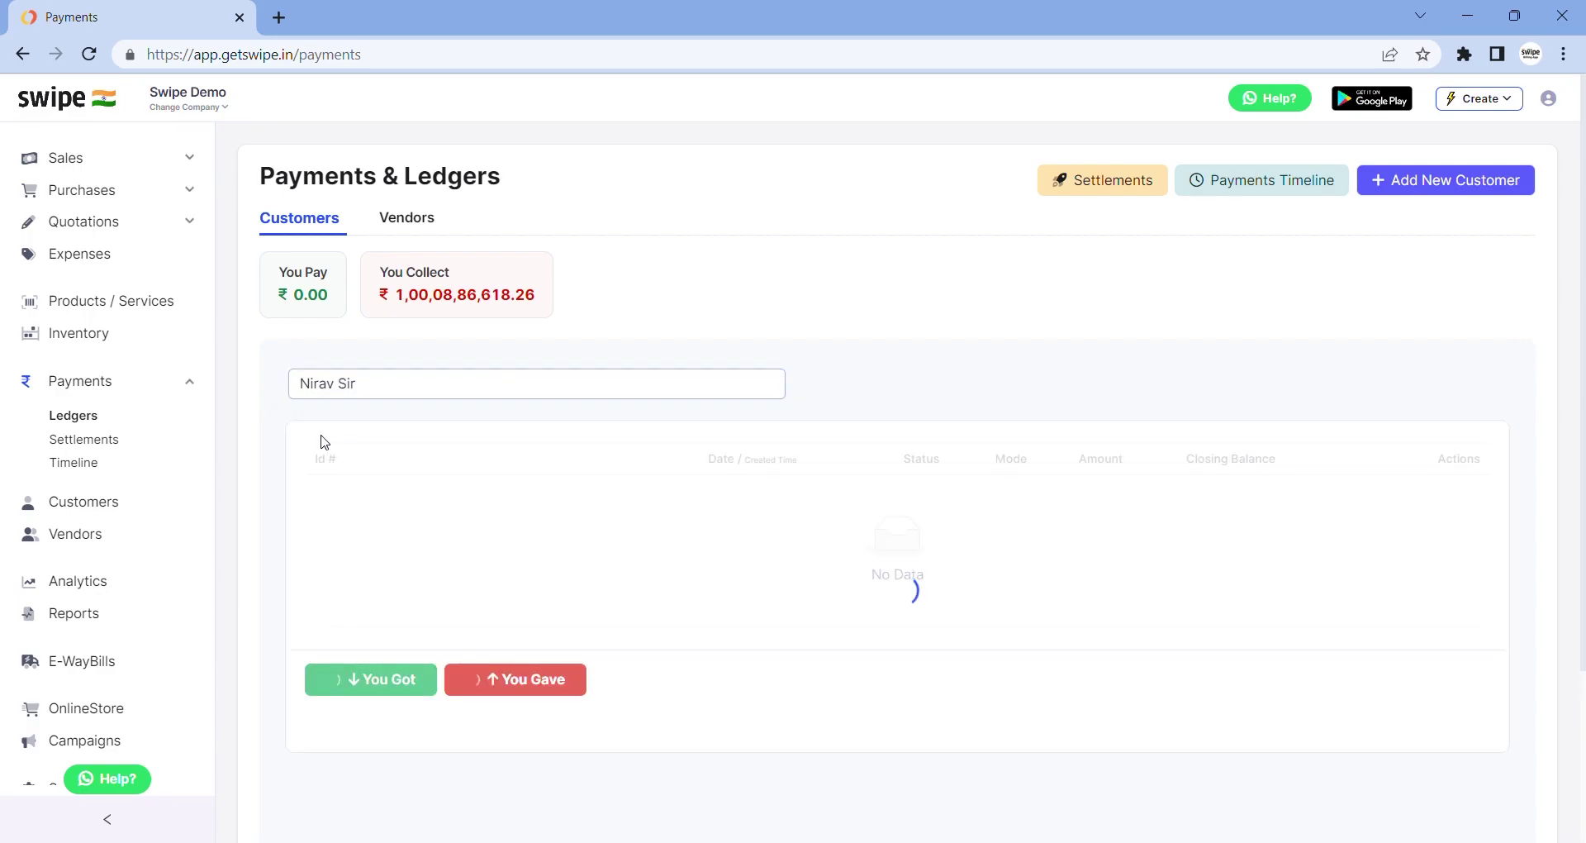
{"action": "scroll", "coordinate": [368, 499], "scroll_direction": "down", "scroll_amount": 2}
{"action": "scroll", "coordinate": [367, 499], "scroll_direction": "down", "scroll_amount": 6}
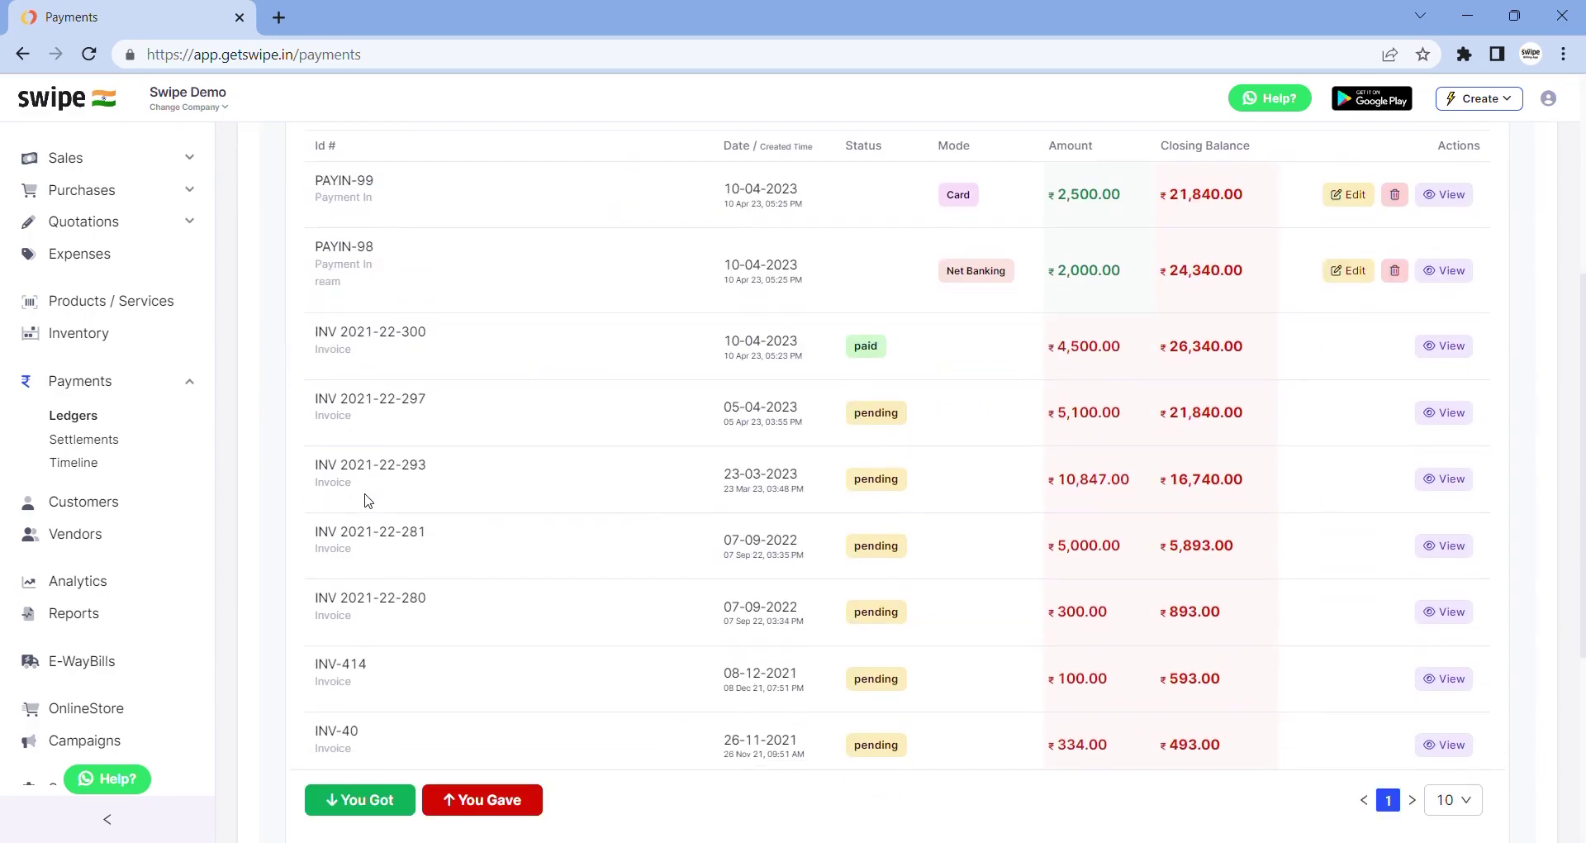
{"action": "scroll", "coordinate": [368, 500], "scroll_direction": "up", "scroll_amount": 7}
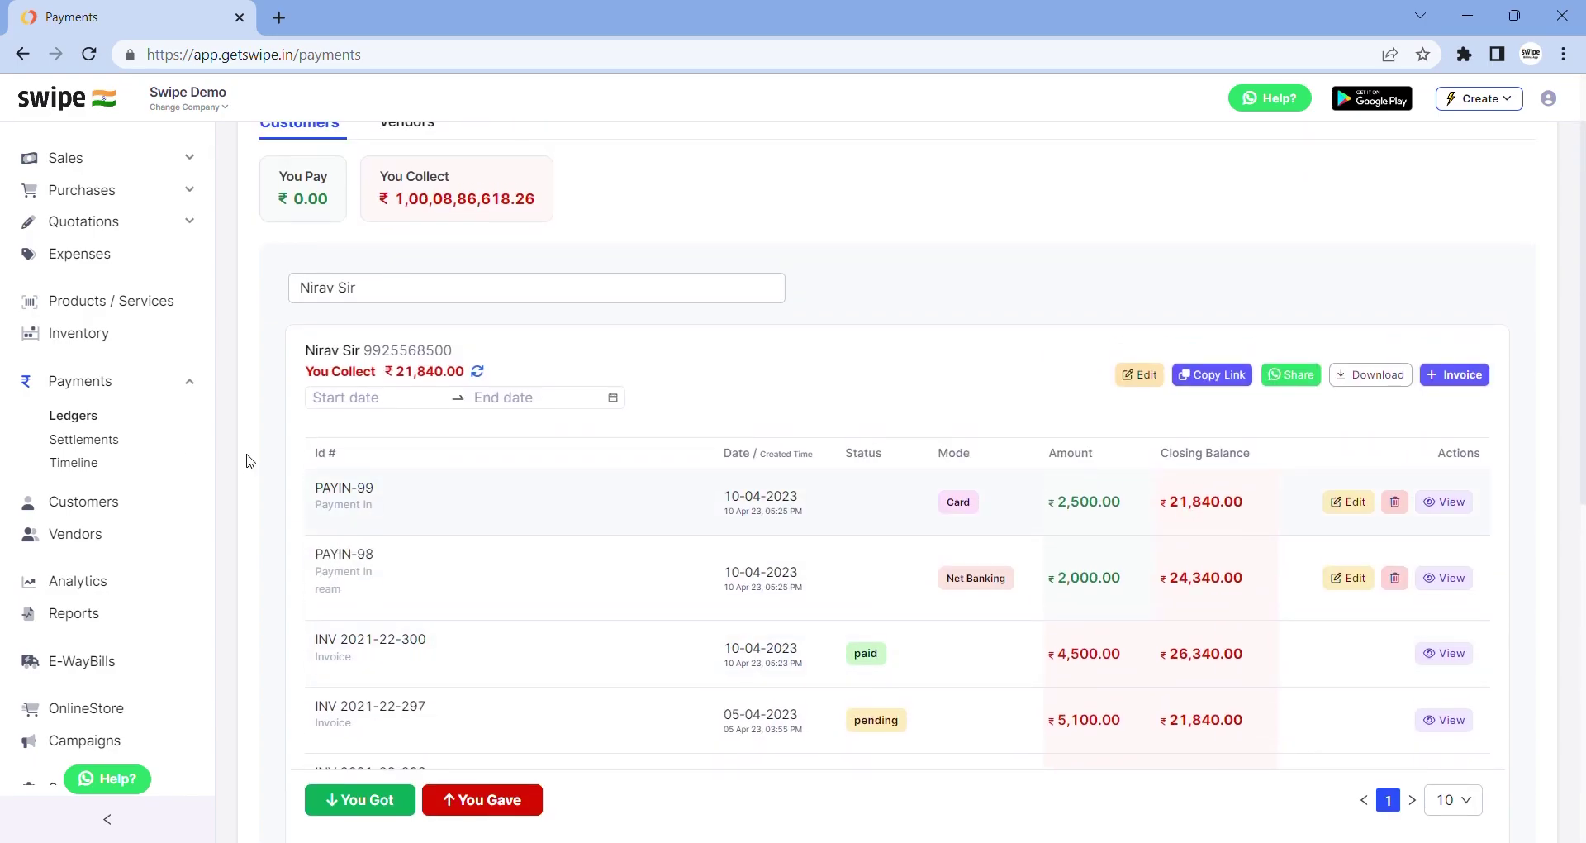
{"action": "left_click", "coordinate": [92, 466]}
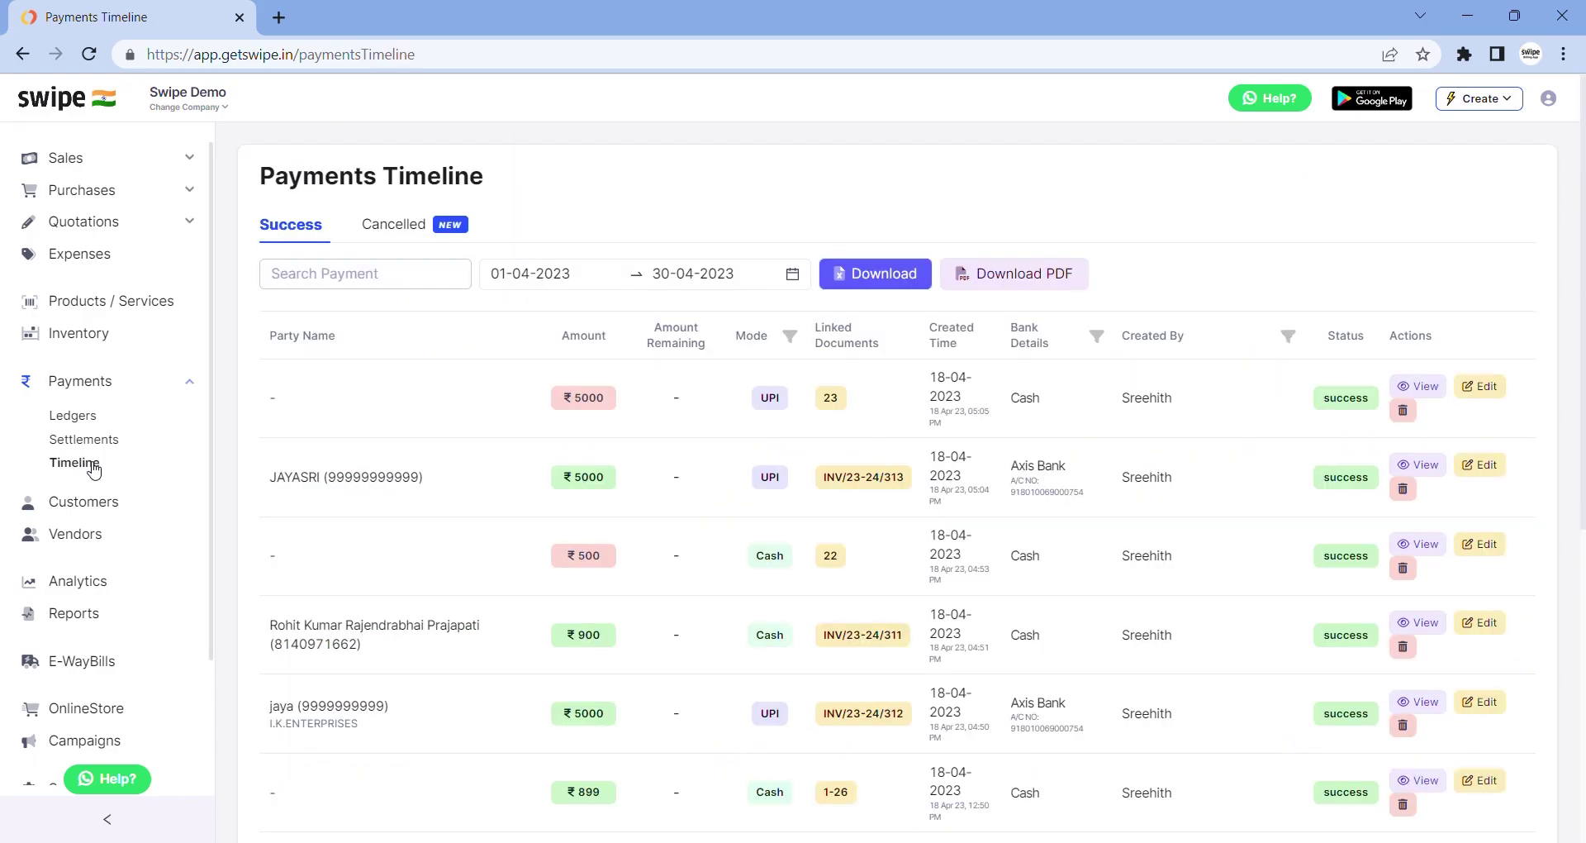
{"action": "scroll", "coordinate": [285, 583], "scroll_direction": "down", "scroll_amount": 1}
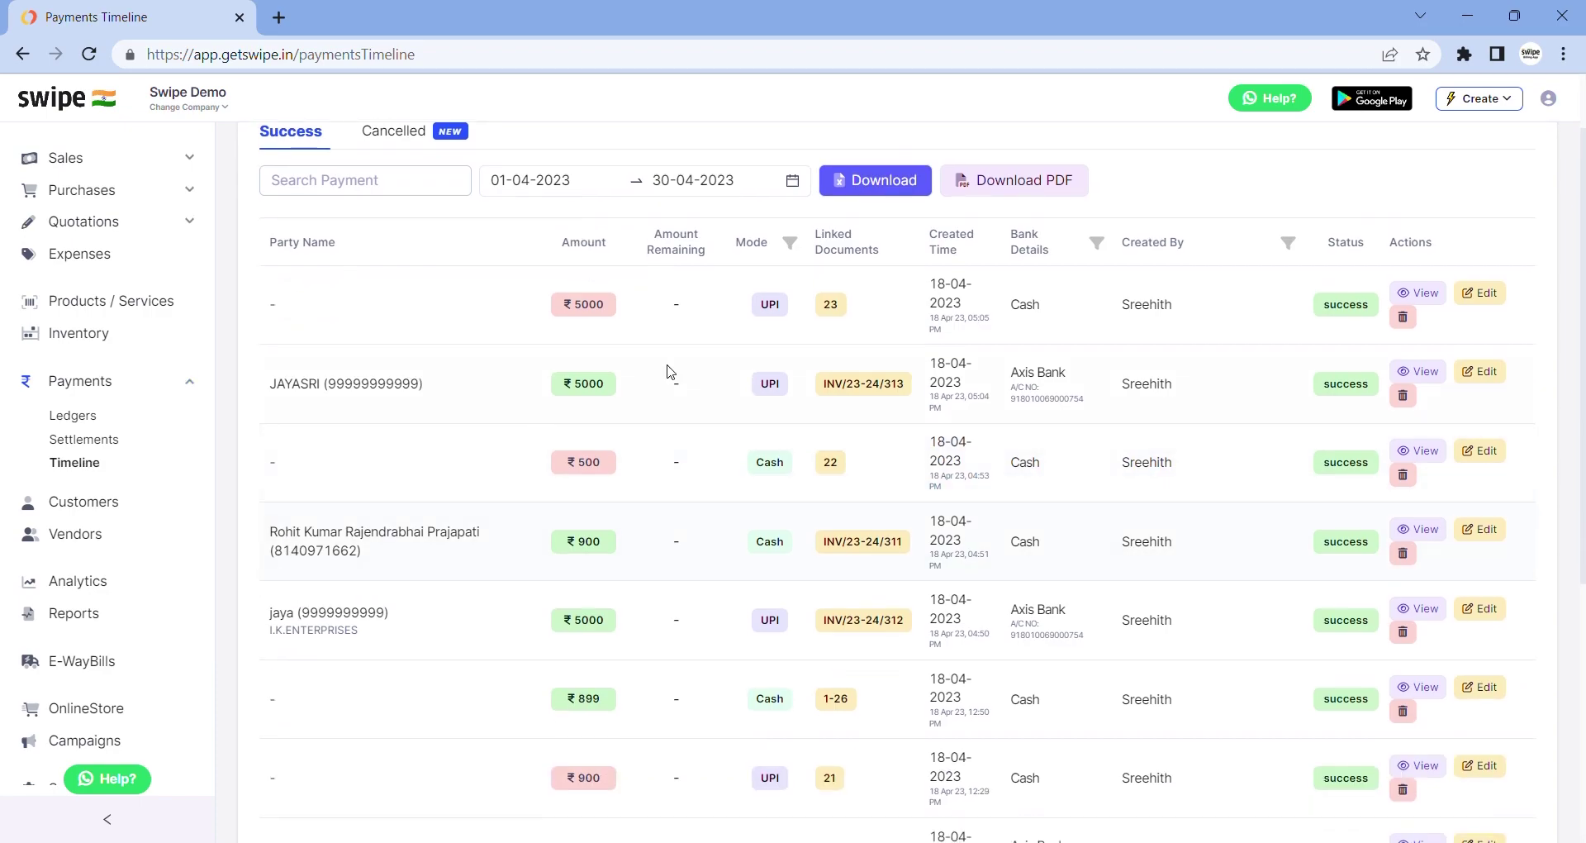
Open the customers list and its data-upload window, then close the window
{"action": "left_click", "coordinate": [91, 502]}
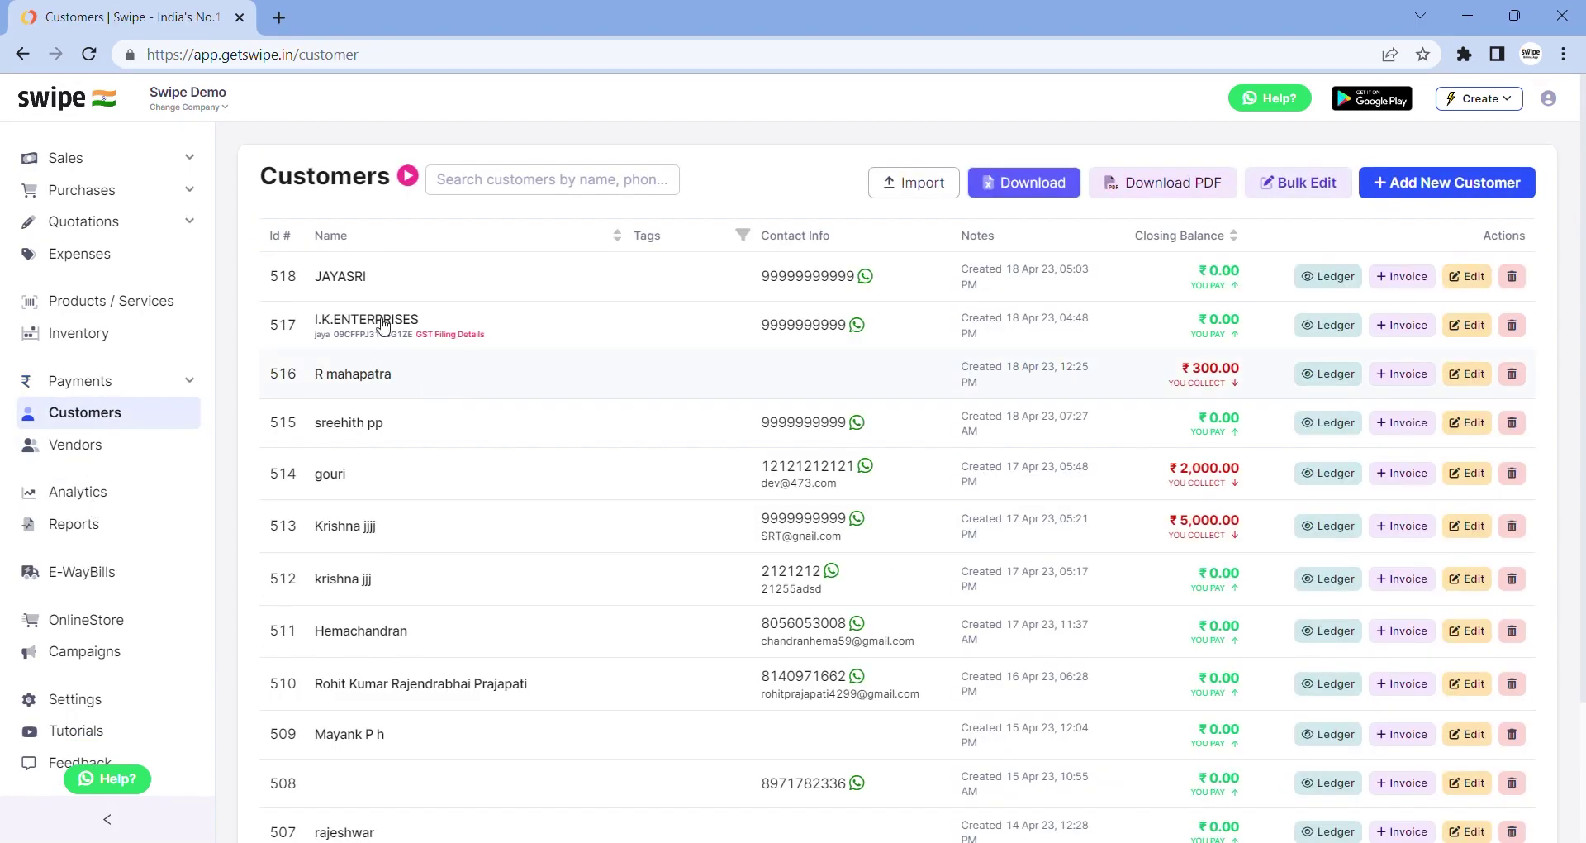
{"action": "scroll", "coordinate": [359, 305], "scroll_direction": "down", "scroll_amount": 2}
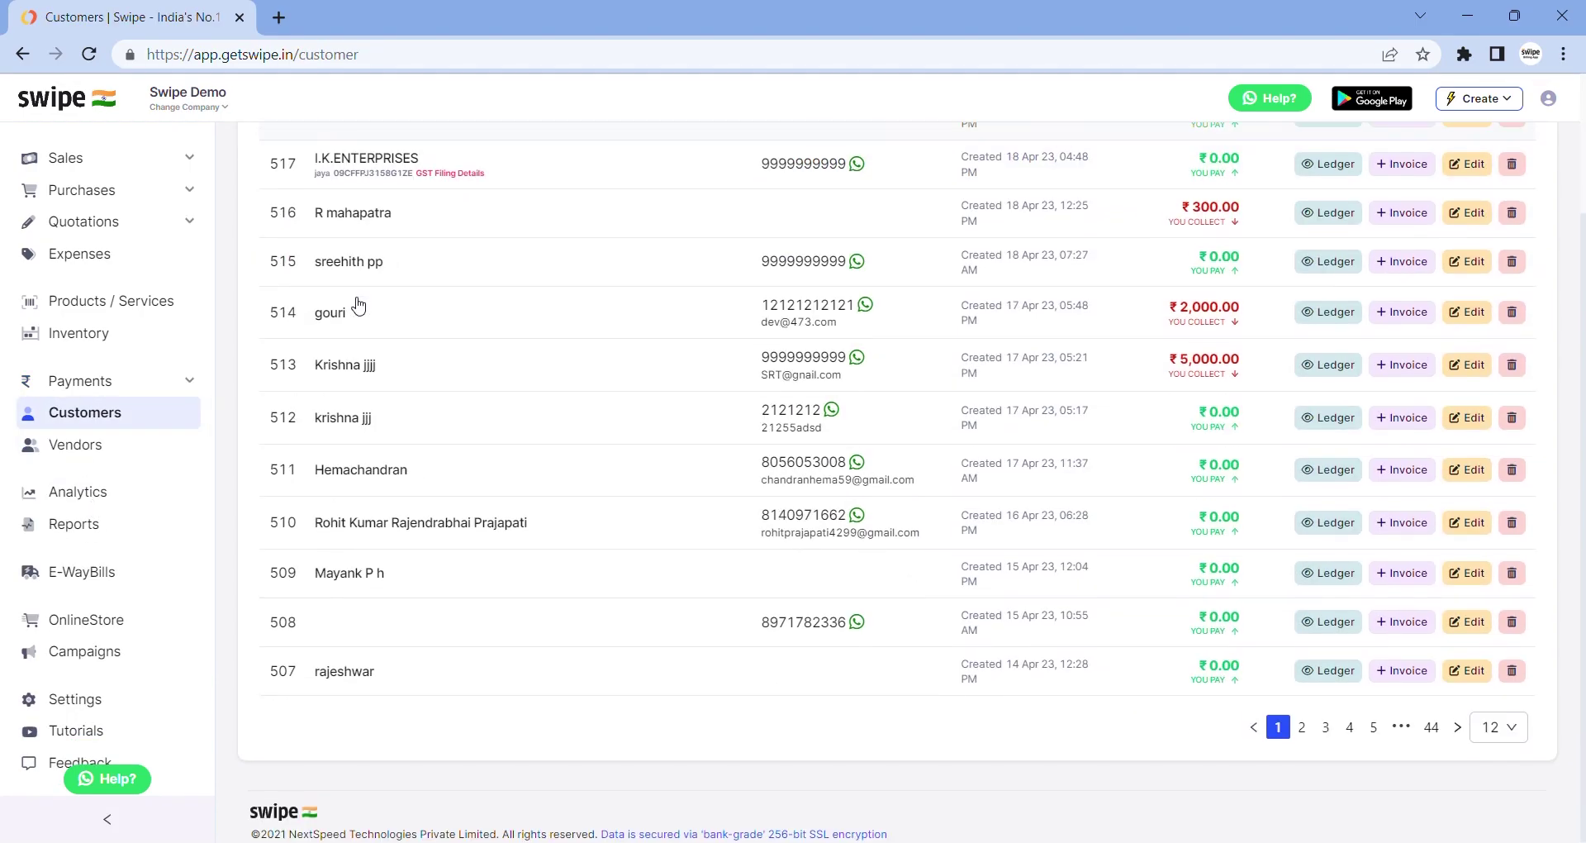
{"action": "scroll", "coordinate": [355, 304], "scroll_direction": "up", "scroll_amount": 2}
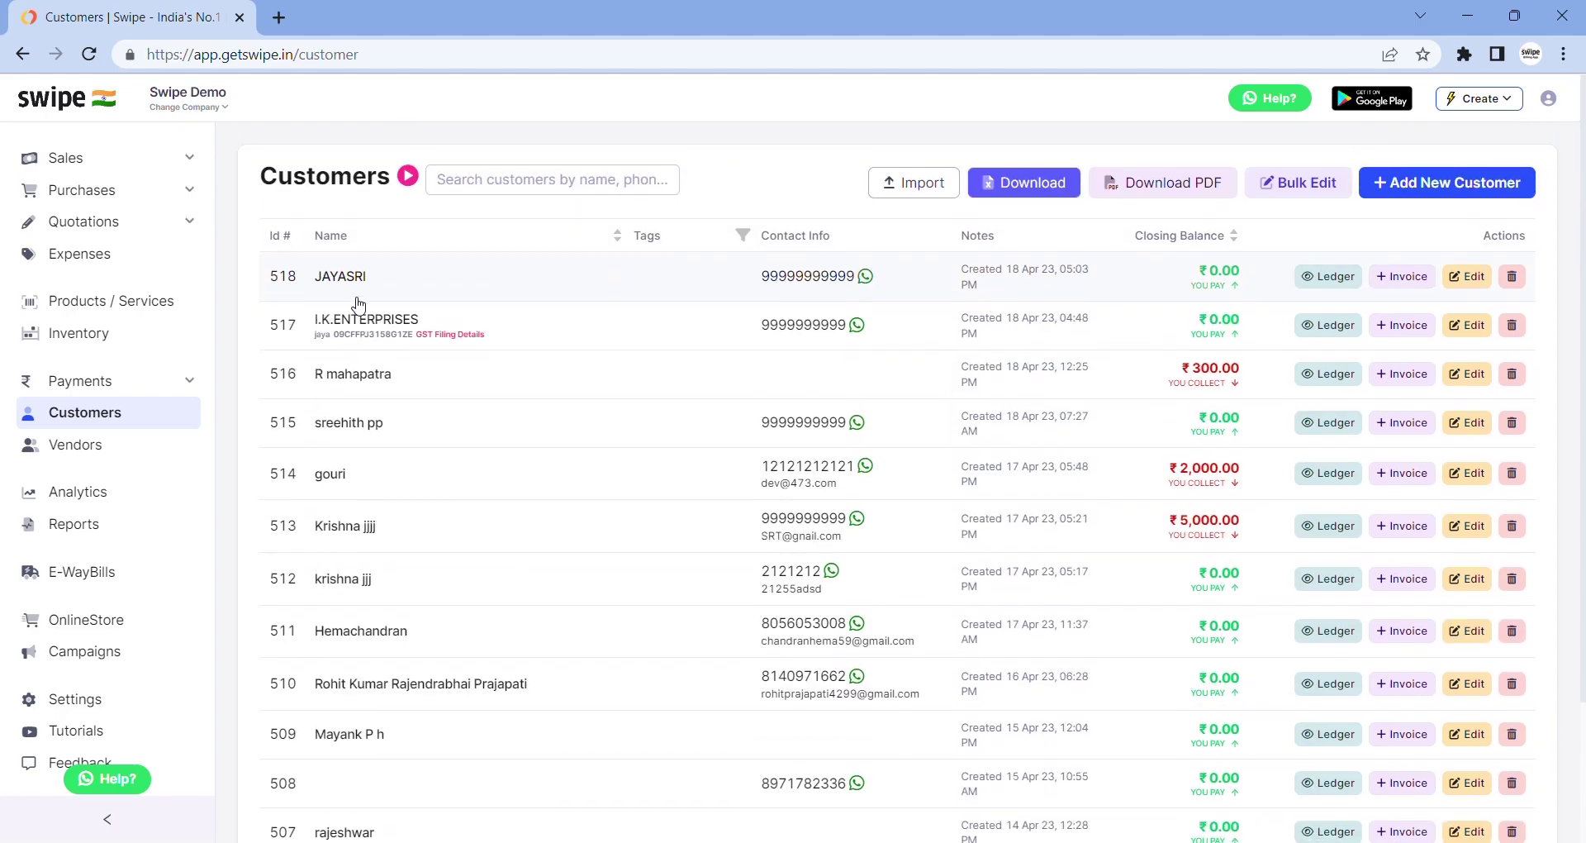
{"action": "left_click", "coordinate": [931, 196]}
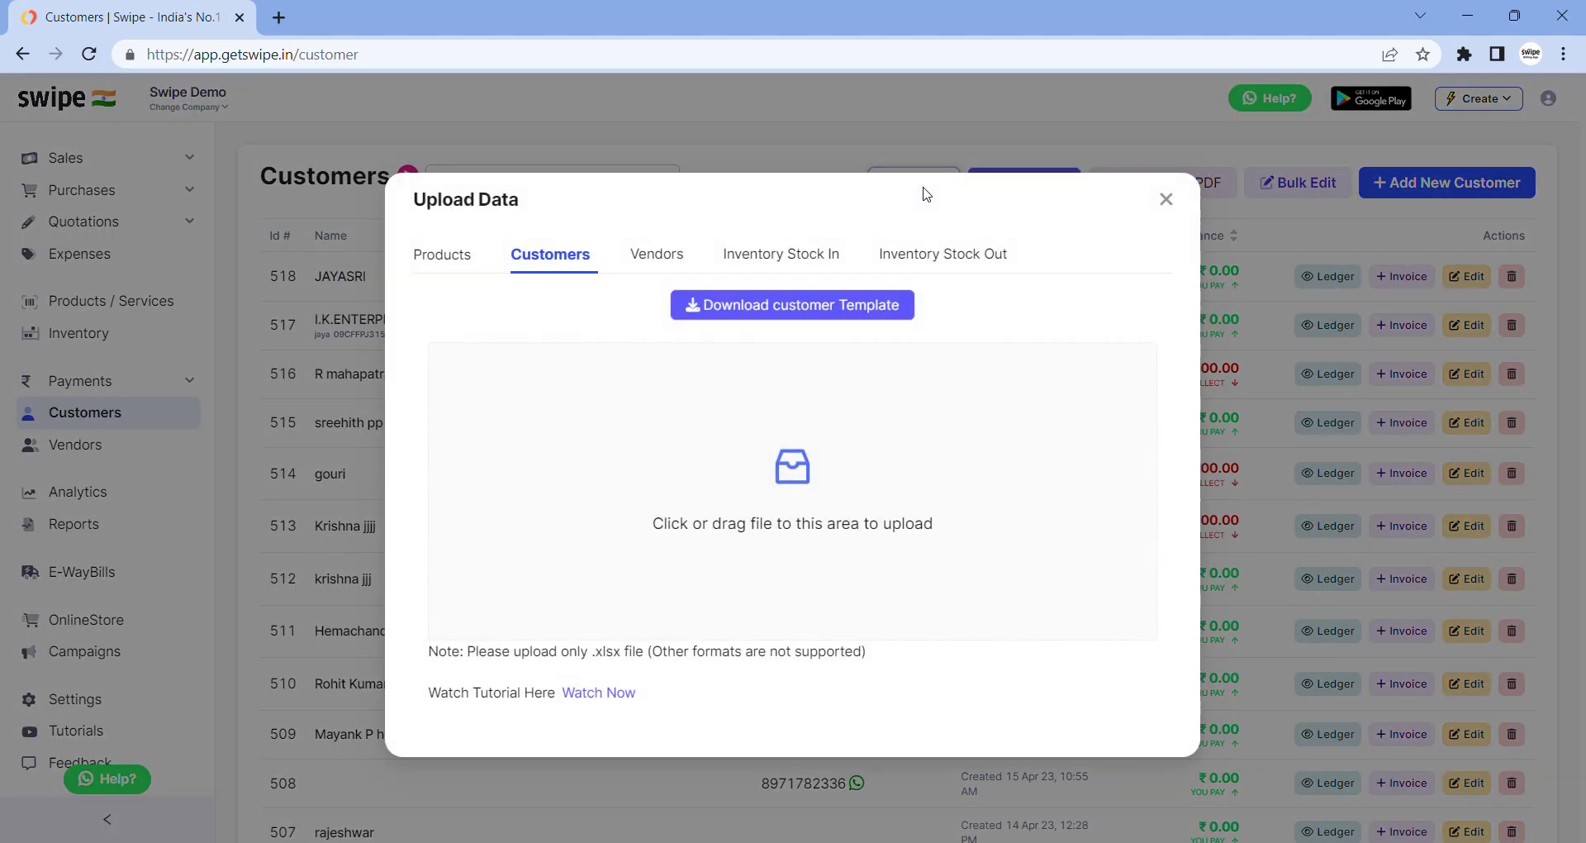
{"action": "left_click", "coordinate": [1166, 199]}
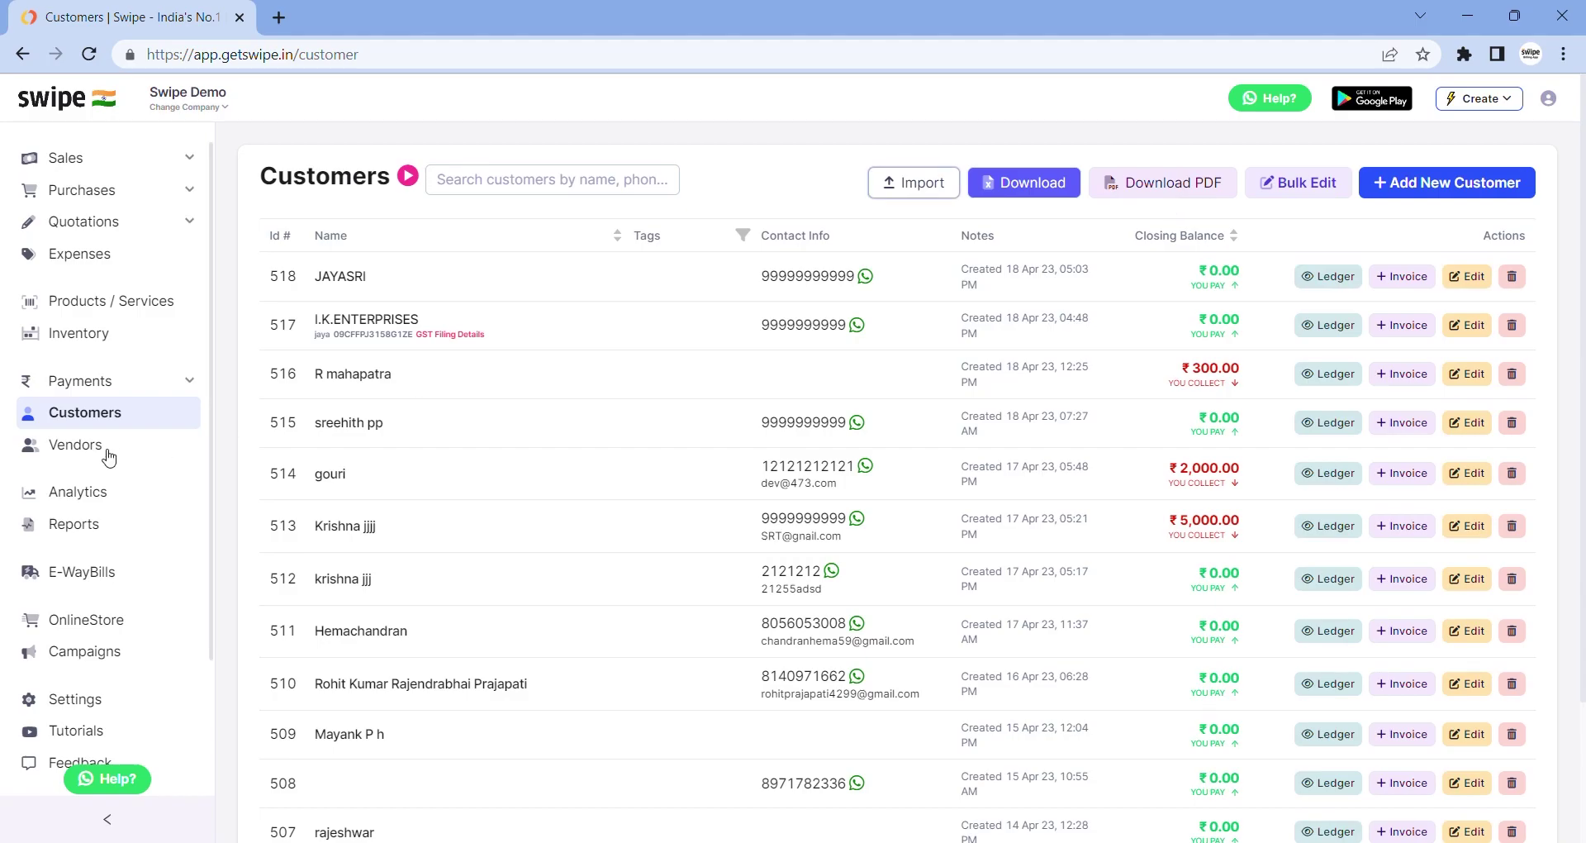
Switch to the Vendors list and open and close its data-upload window
{"action": "left_click", "coordinate": [103, 450]}
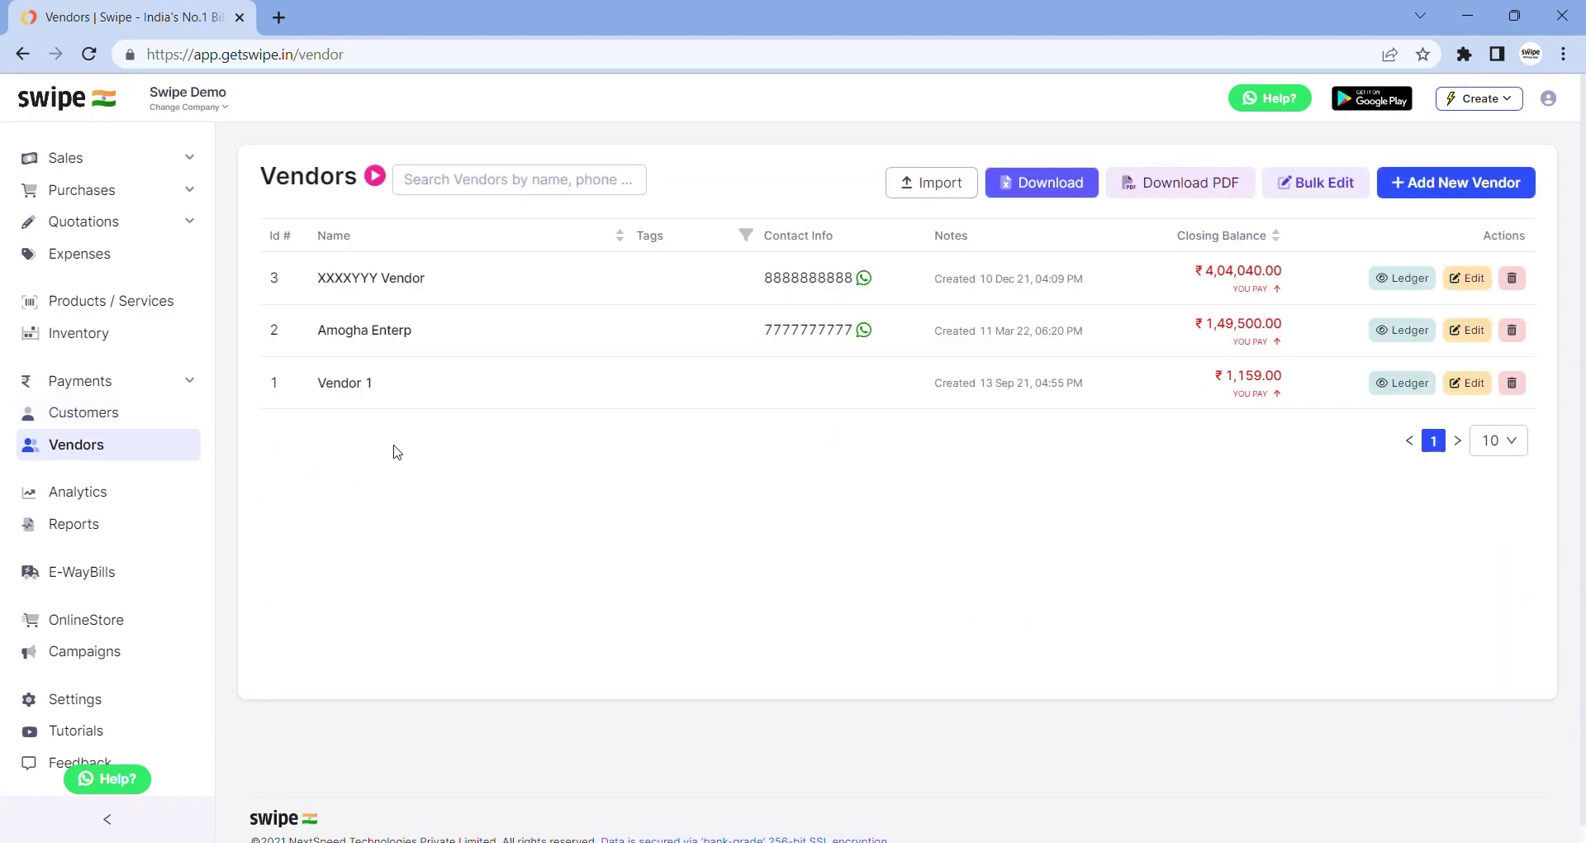
{"action": "left_click", "coordinate": [926, 190]}
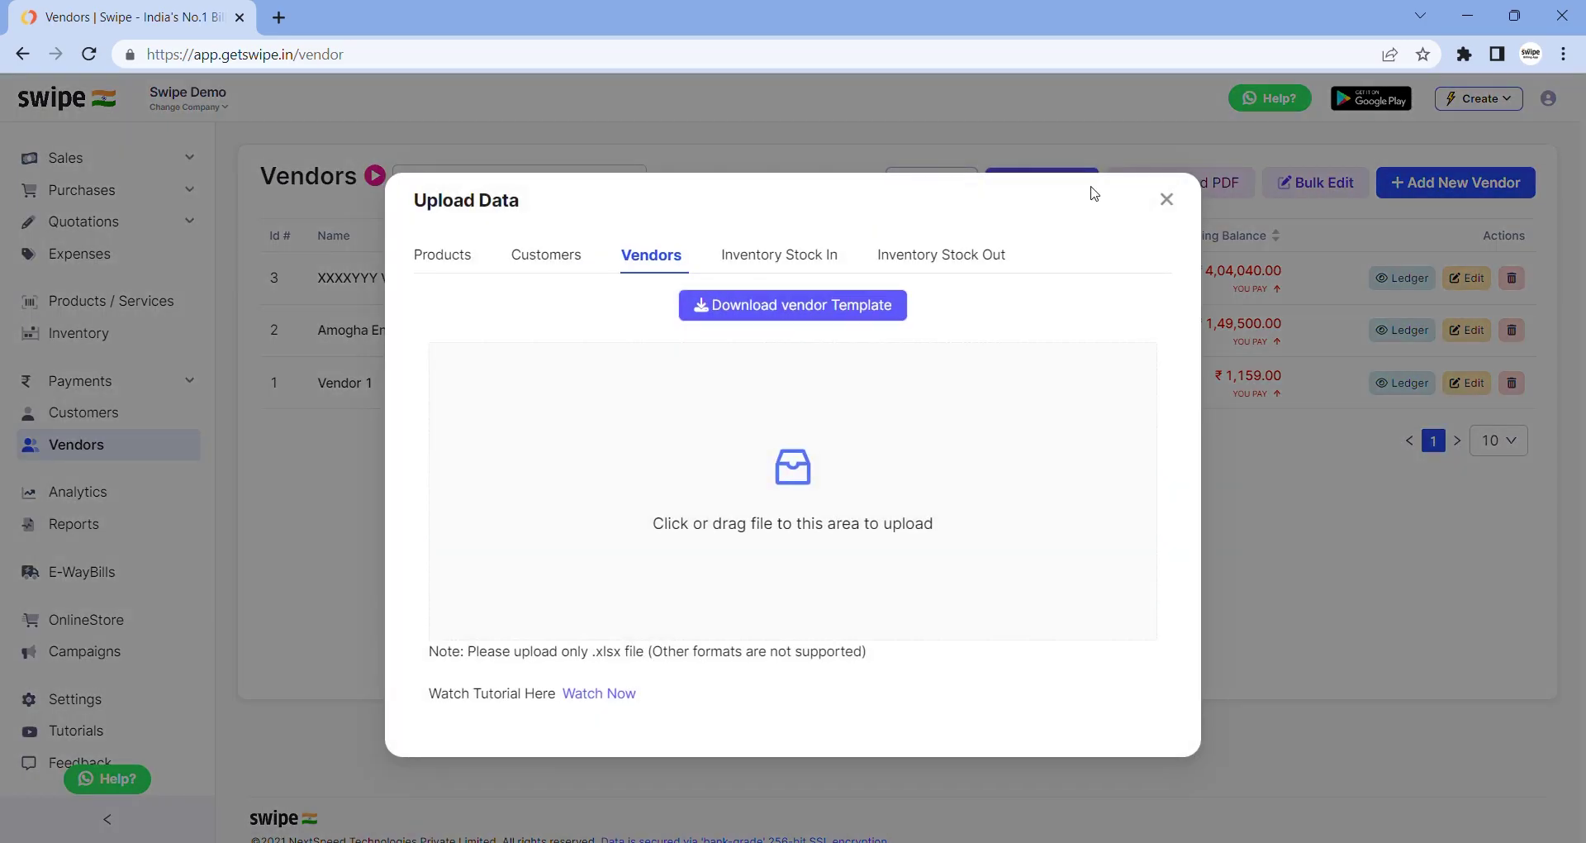
{"action": "left_click", "coordinate": [1168, 206]}
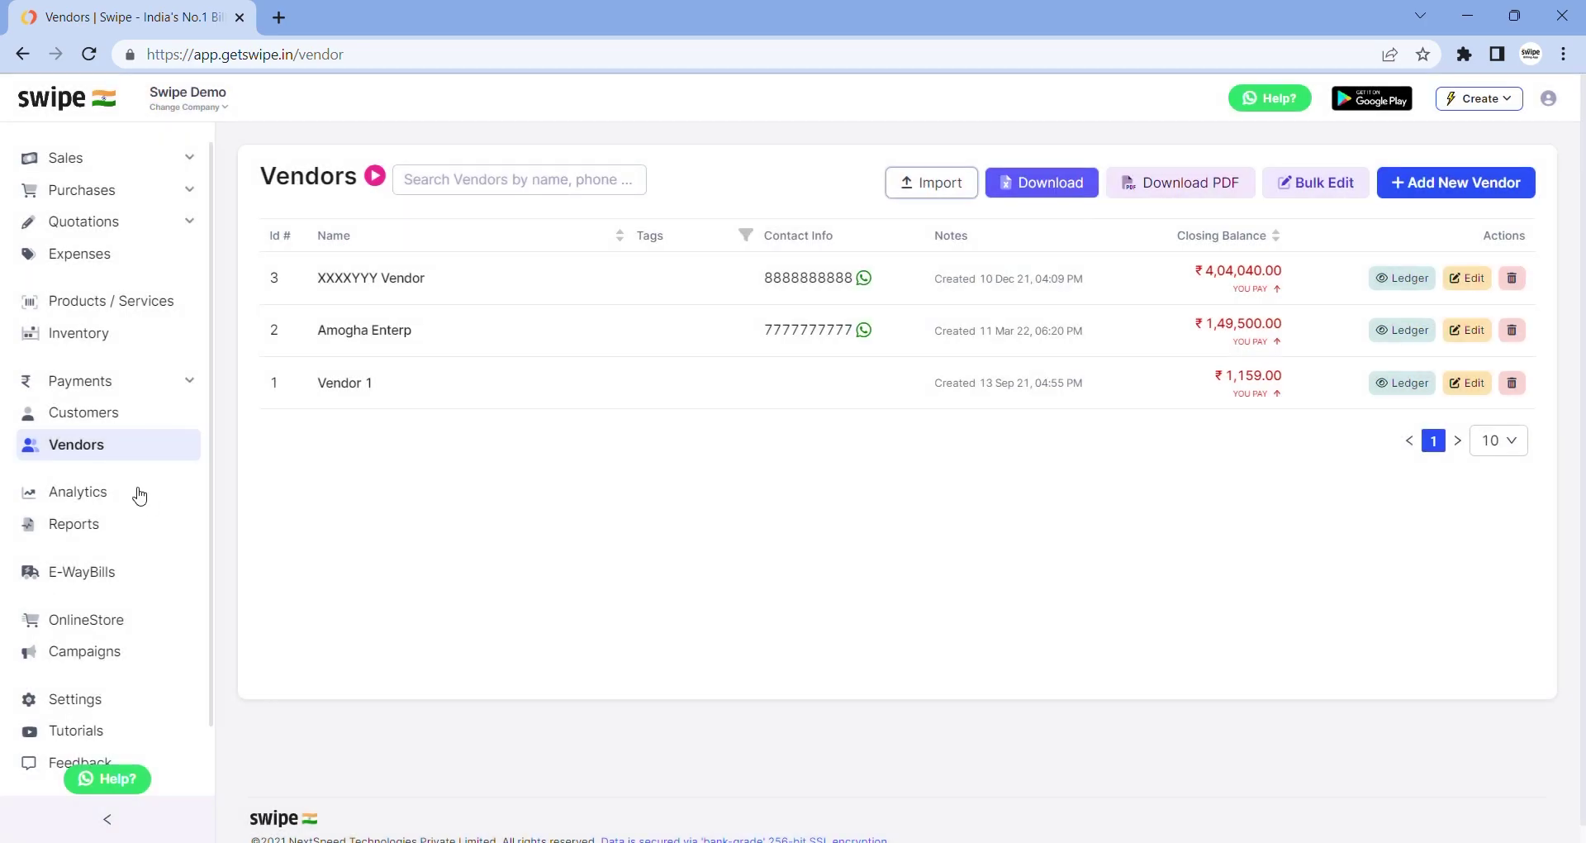
Open the Analytics dashboard and scroll through its balances and charts
{"action": "left_click", "coordinate": [80, 495]}
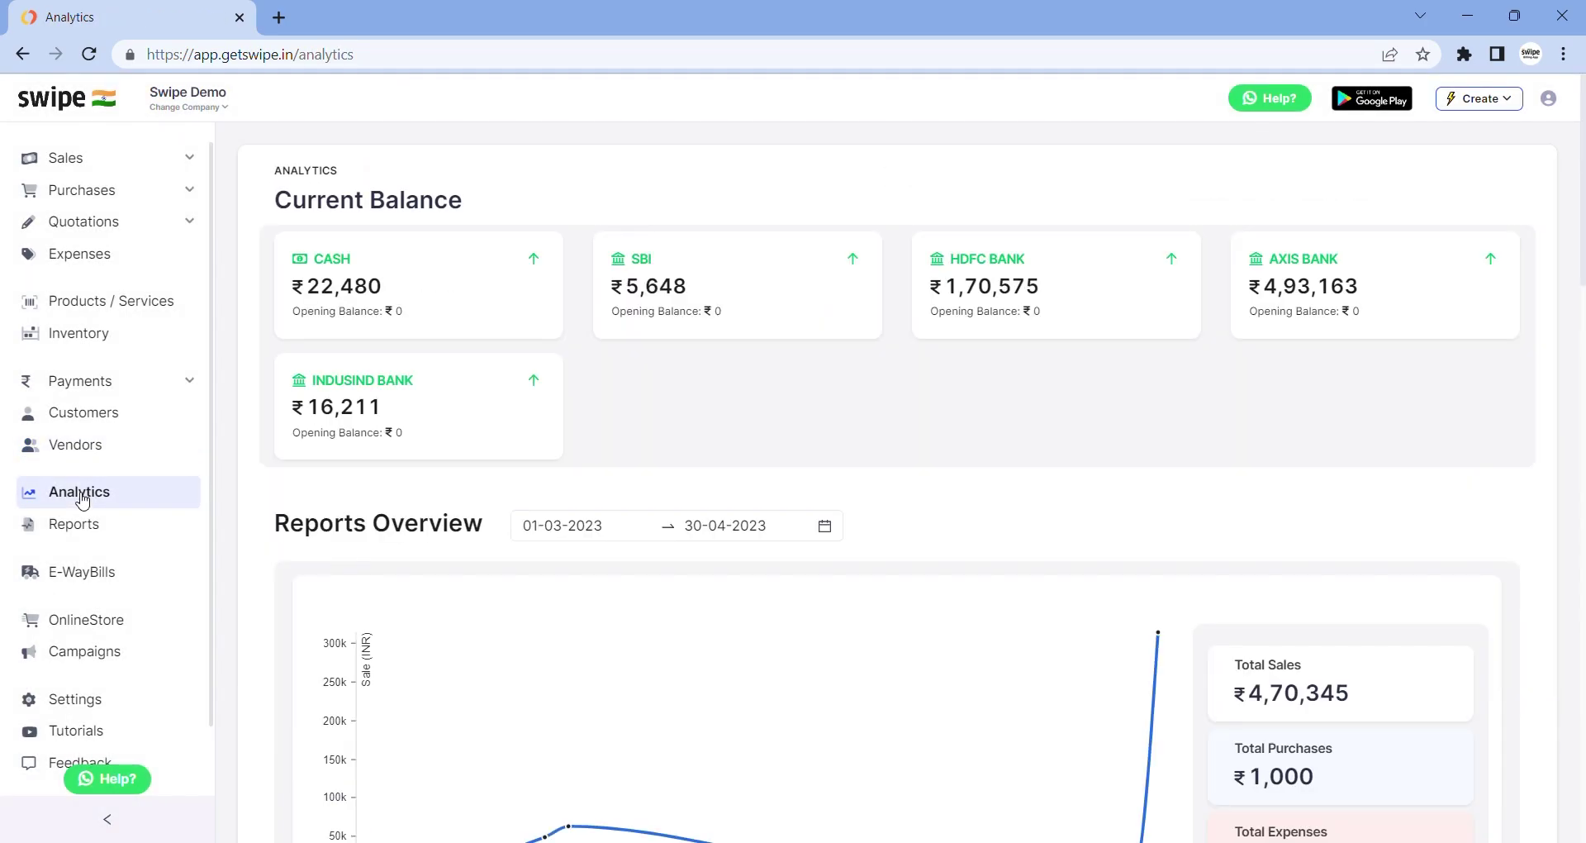
{"action": "scroll", "coordinate": [514, 547], "scroll_direction": "down", "scroll_amount": 3}
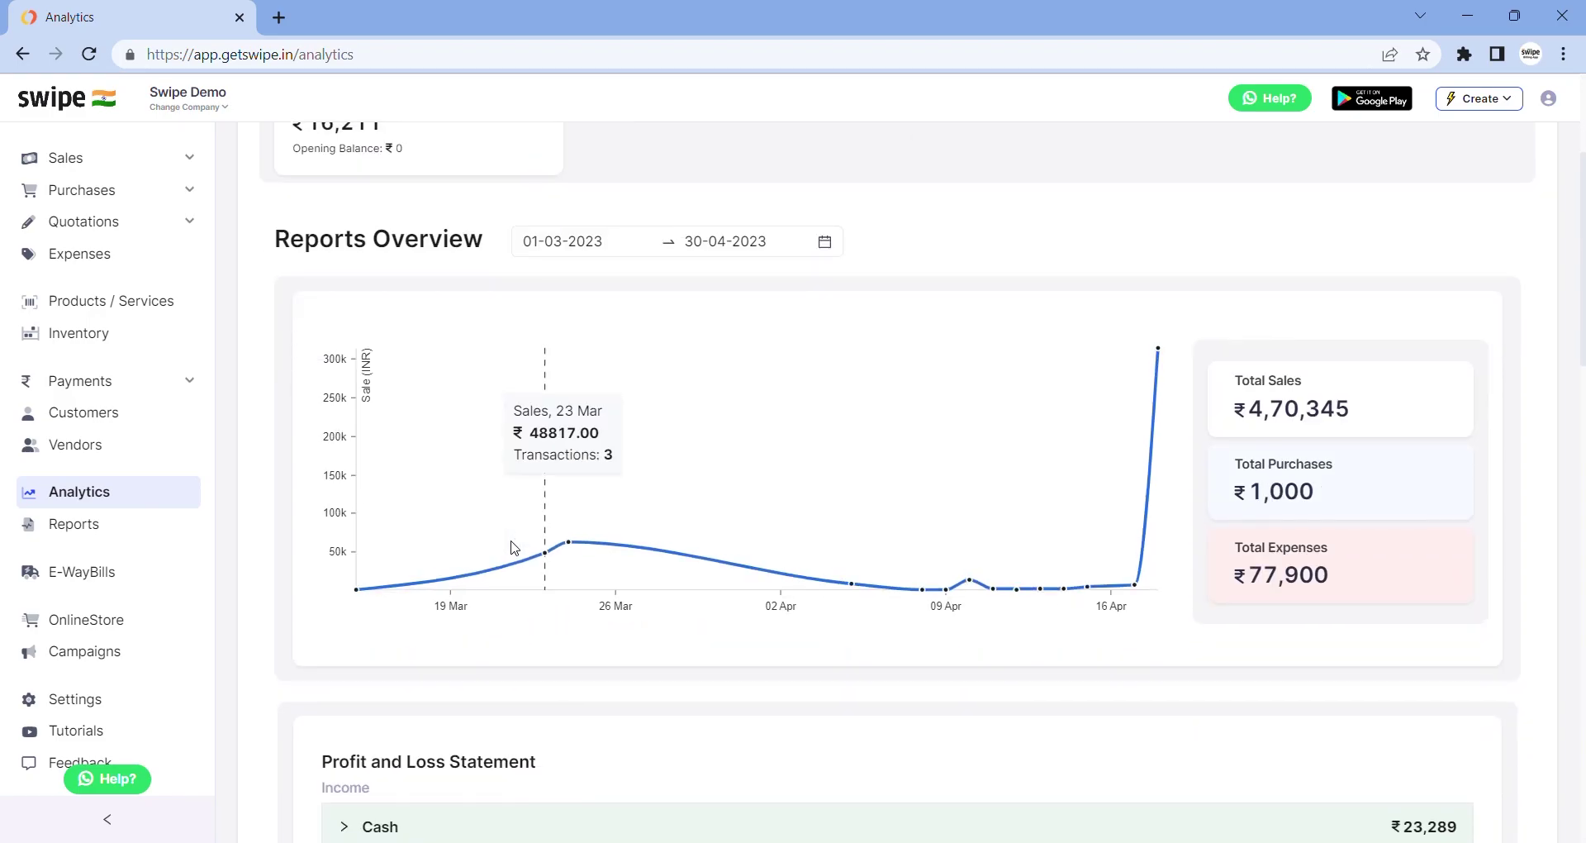
{"action": "scroll", "coordinate": [514, 547], "scroll_direction": "up", "scroll_amount": 3}
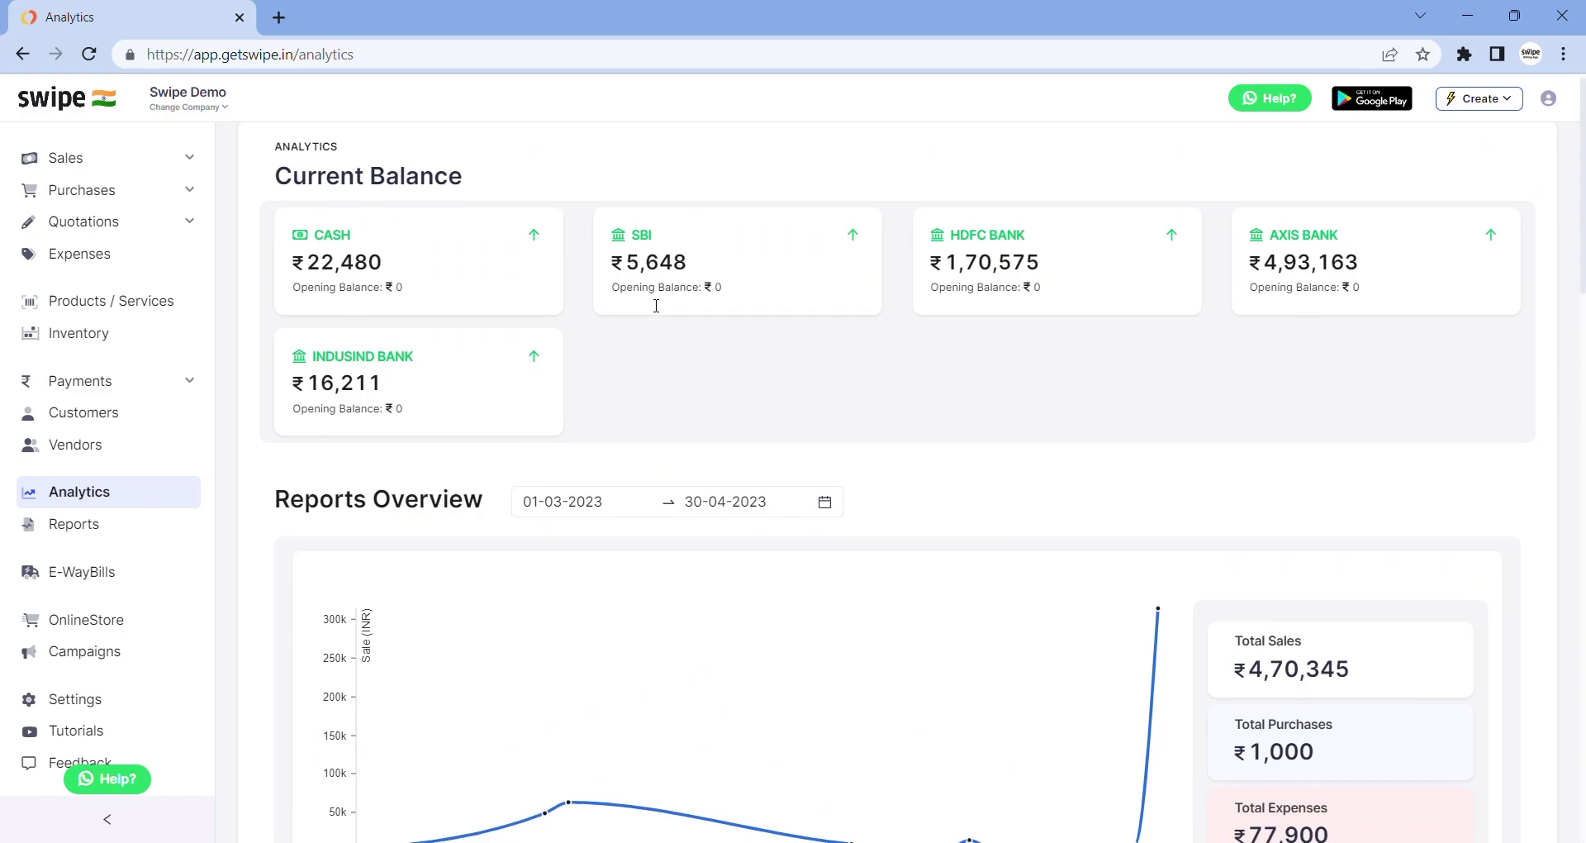
{"action": "scroll", "coordinate": [654, 306], "scroll_direction": "down", "scroll_amount": 3}
{"action": "scroll", "coordinate": [652, 305], "scroll_direction": "down", "scroll_amount": 1}
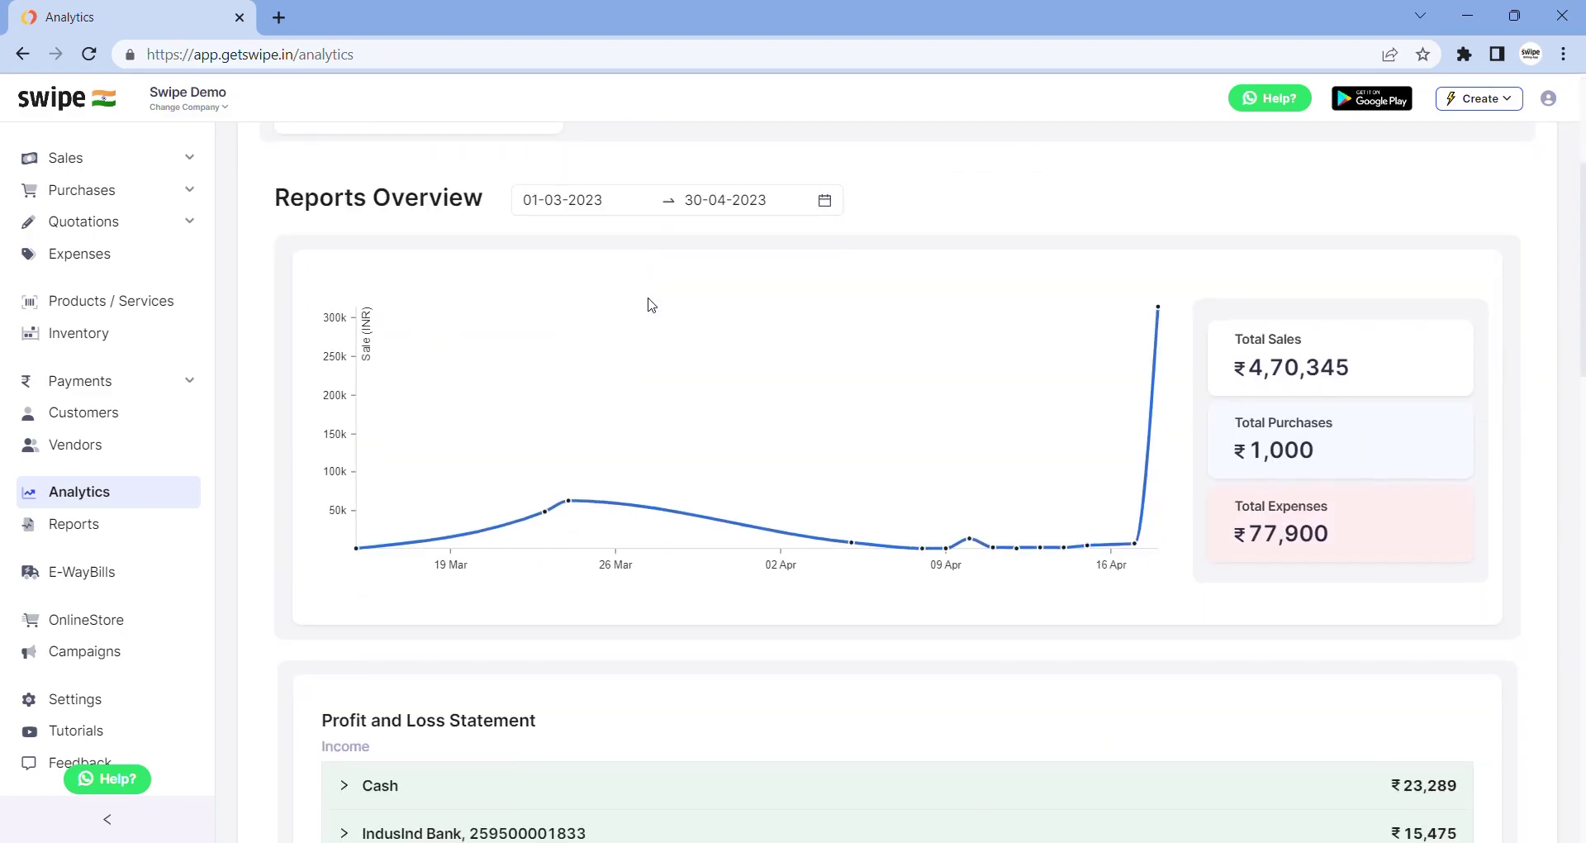
{"action": "scroll", "coordinate": [1225, 415], "scroll_direction": "down", "scroll_amount": 3}
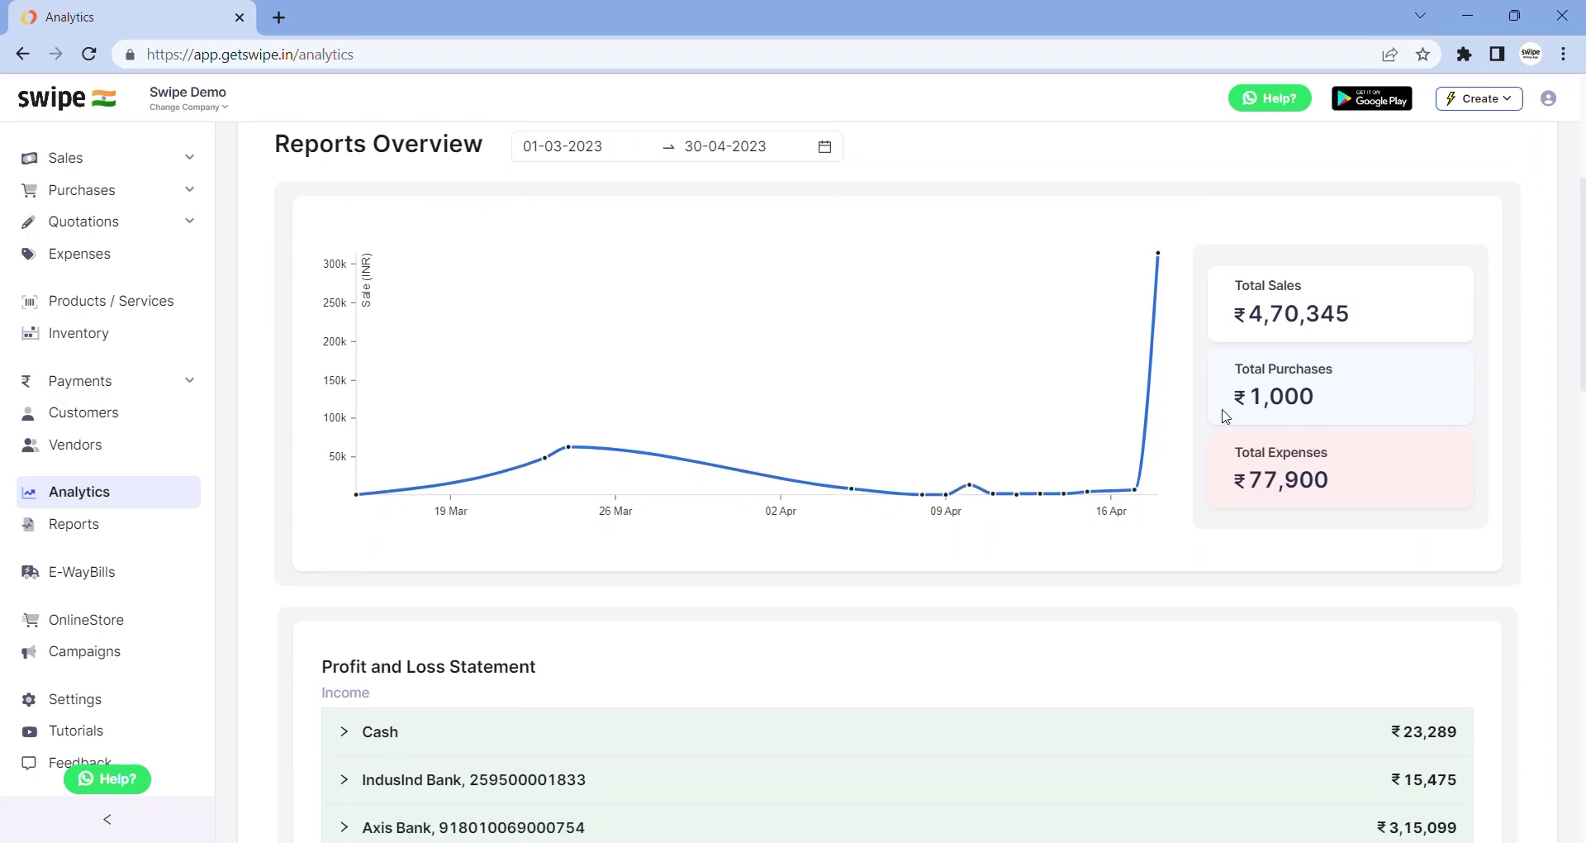
{"action": "scroll", "coordinate": [1224, 415], "scroll_direction": "down", "scroll_amount": 8}
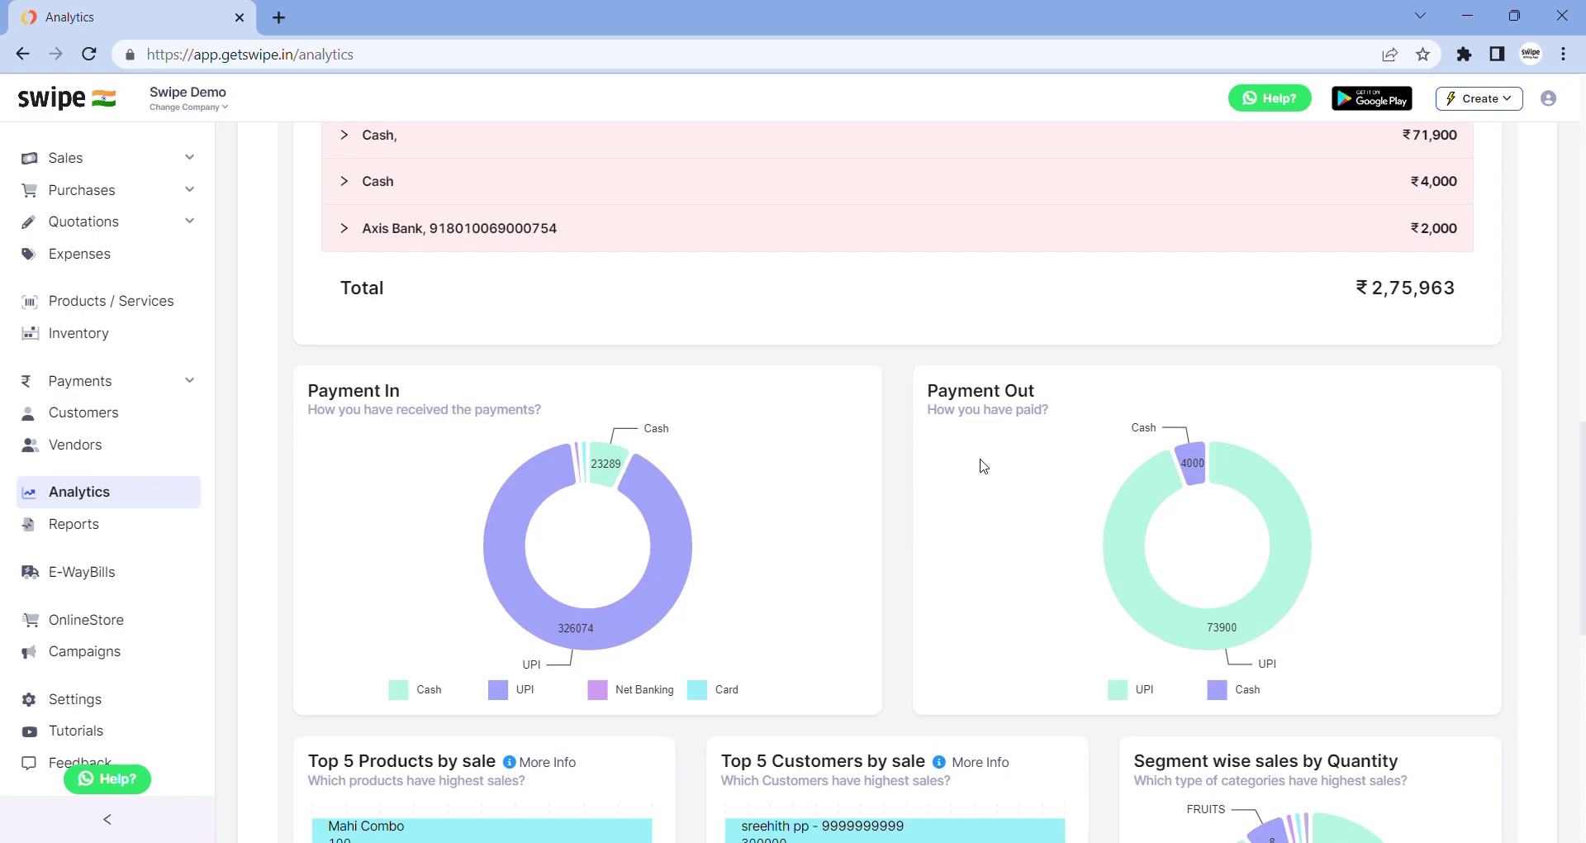
{"action": "scroll", "coordinate": [983, 465], "scroll_direction": "down", "scroll_amount": 2}
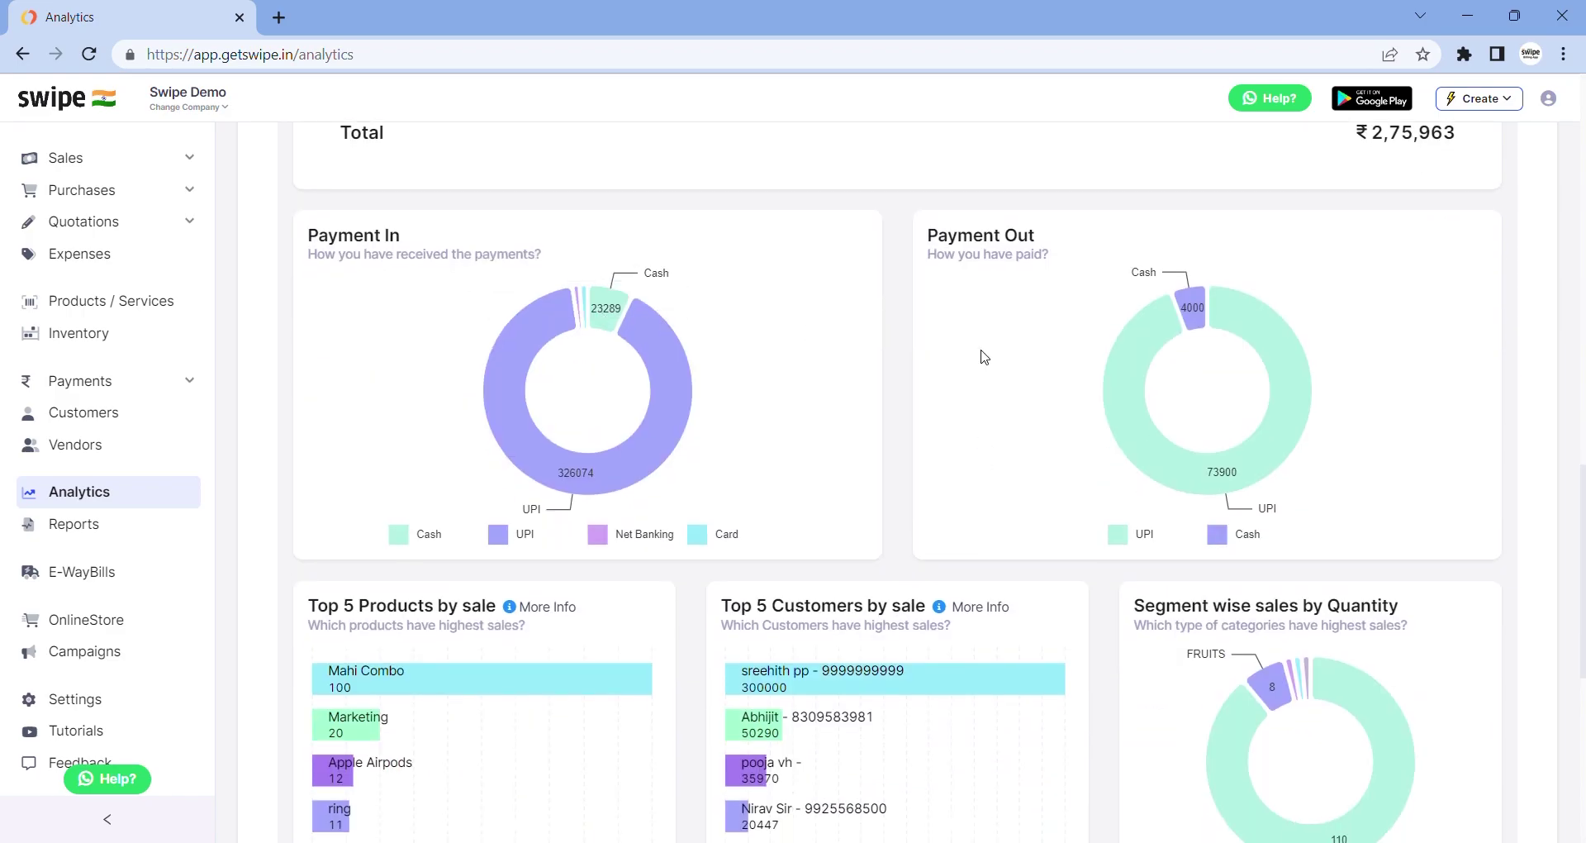
{"action": "scroll", "coordinate": [982, 357], "scroll_direction": "down", "scroll_amount": 1}
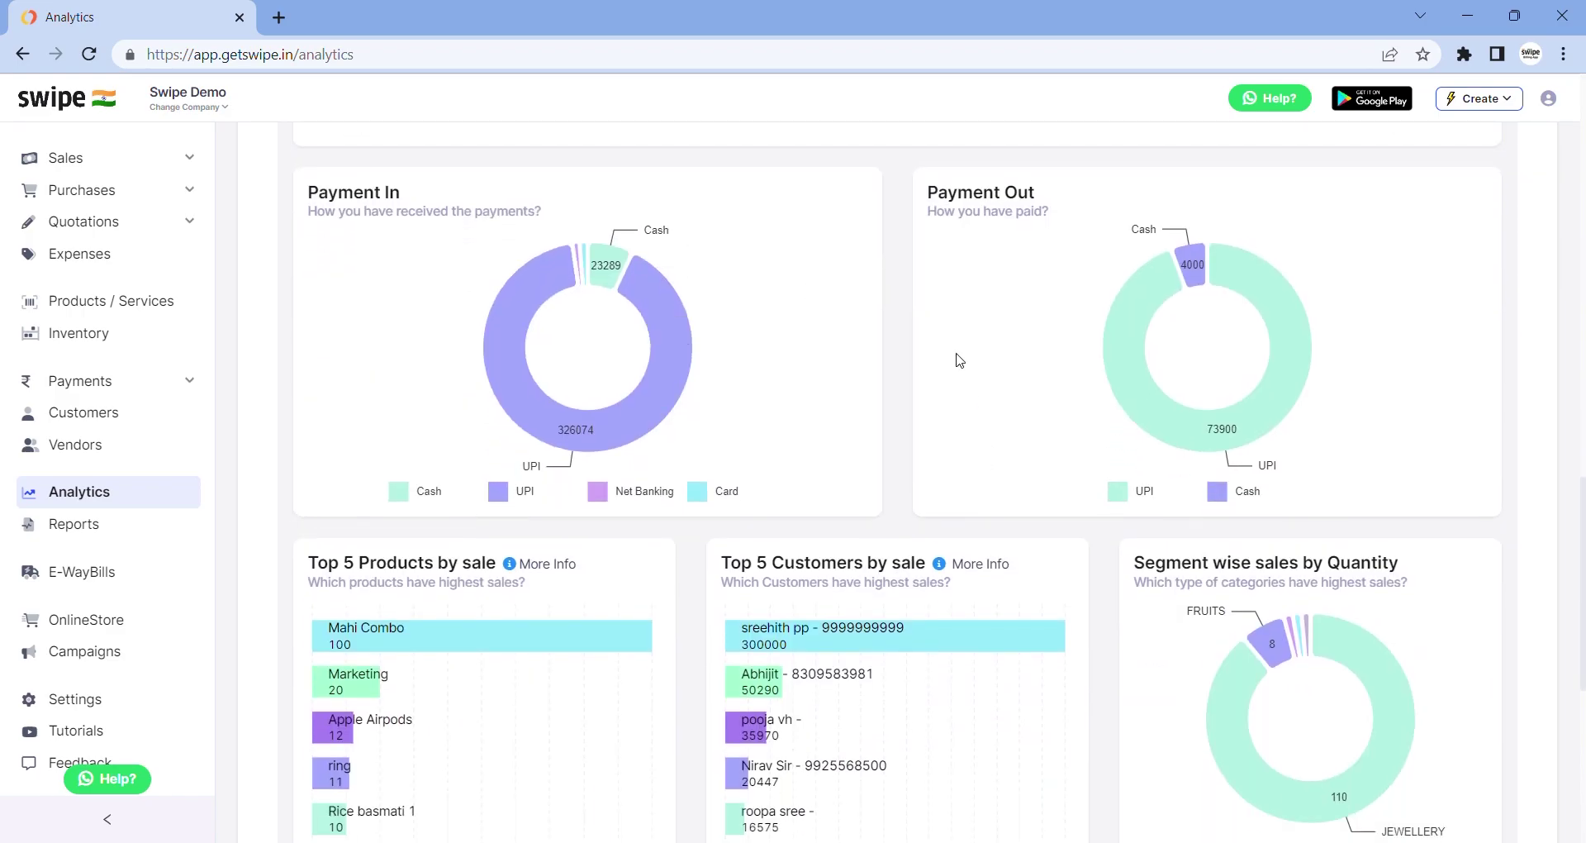
{"action": "scroll", "coordinate": [958, 360], "scroll_direction": "down", "scroll_amount": 2}
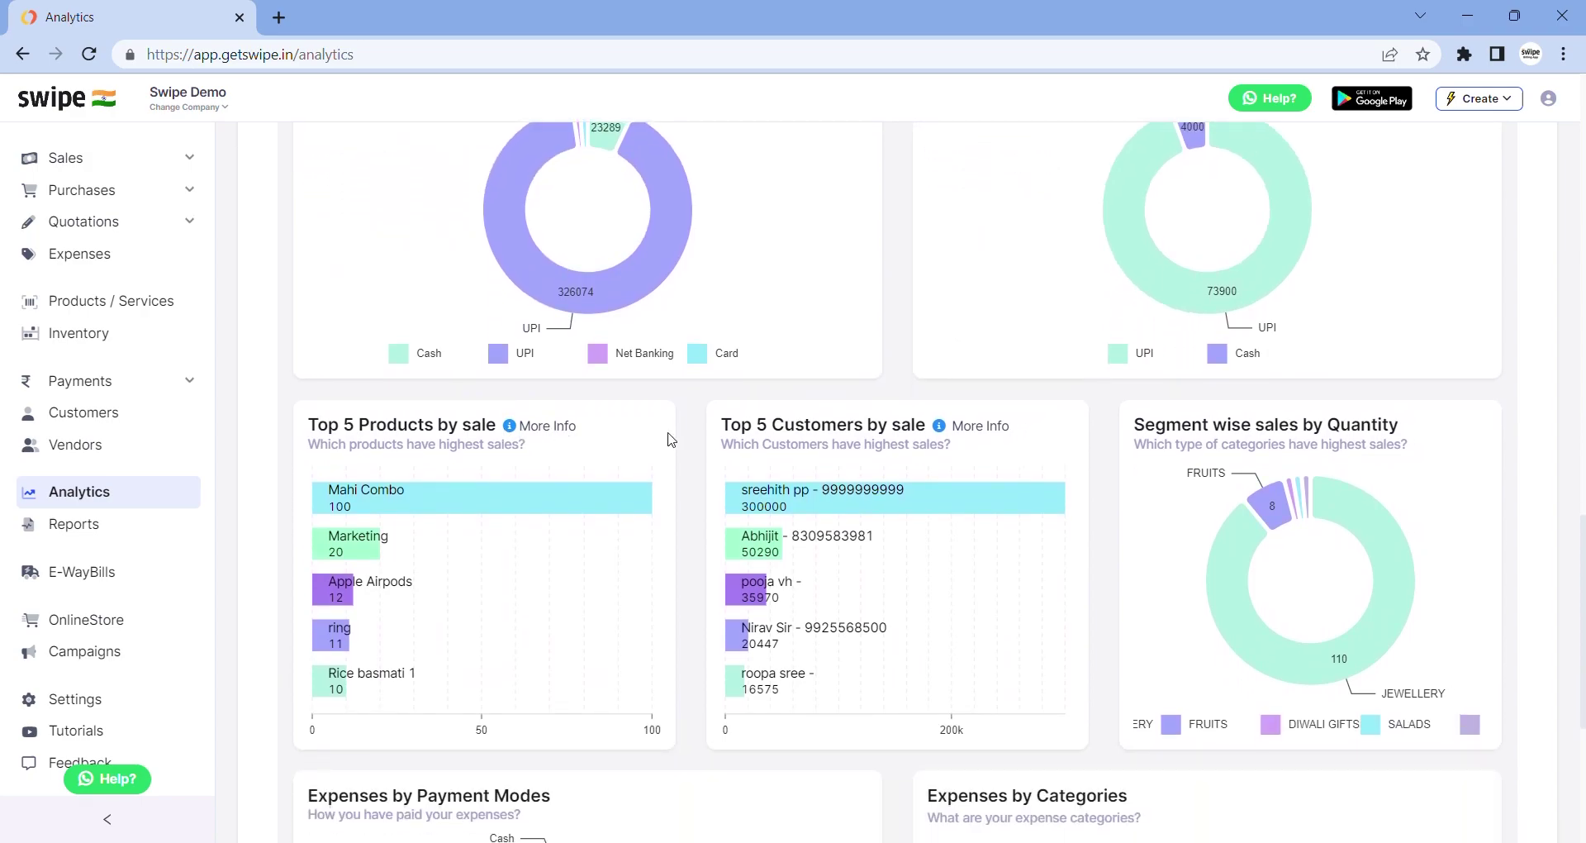
Inspect the Top 5 Customers by sale chart, then open Reports at Profit & Loss
{"action": "left_click_drag", "start_coordinate": [720, 439], "coordinate": [737, 440]}
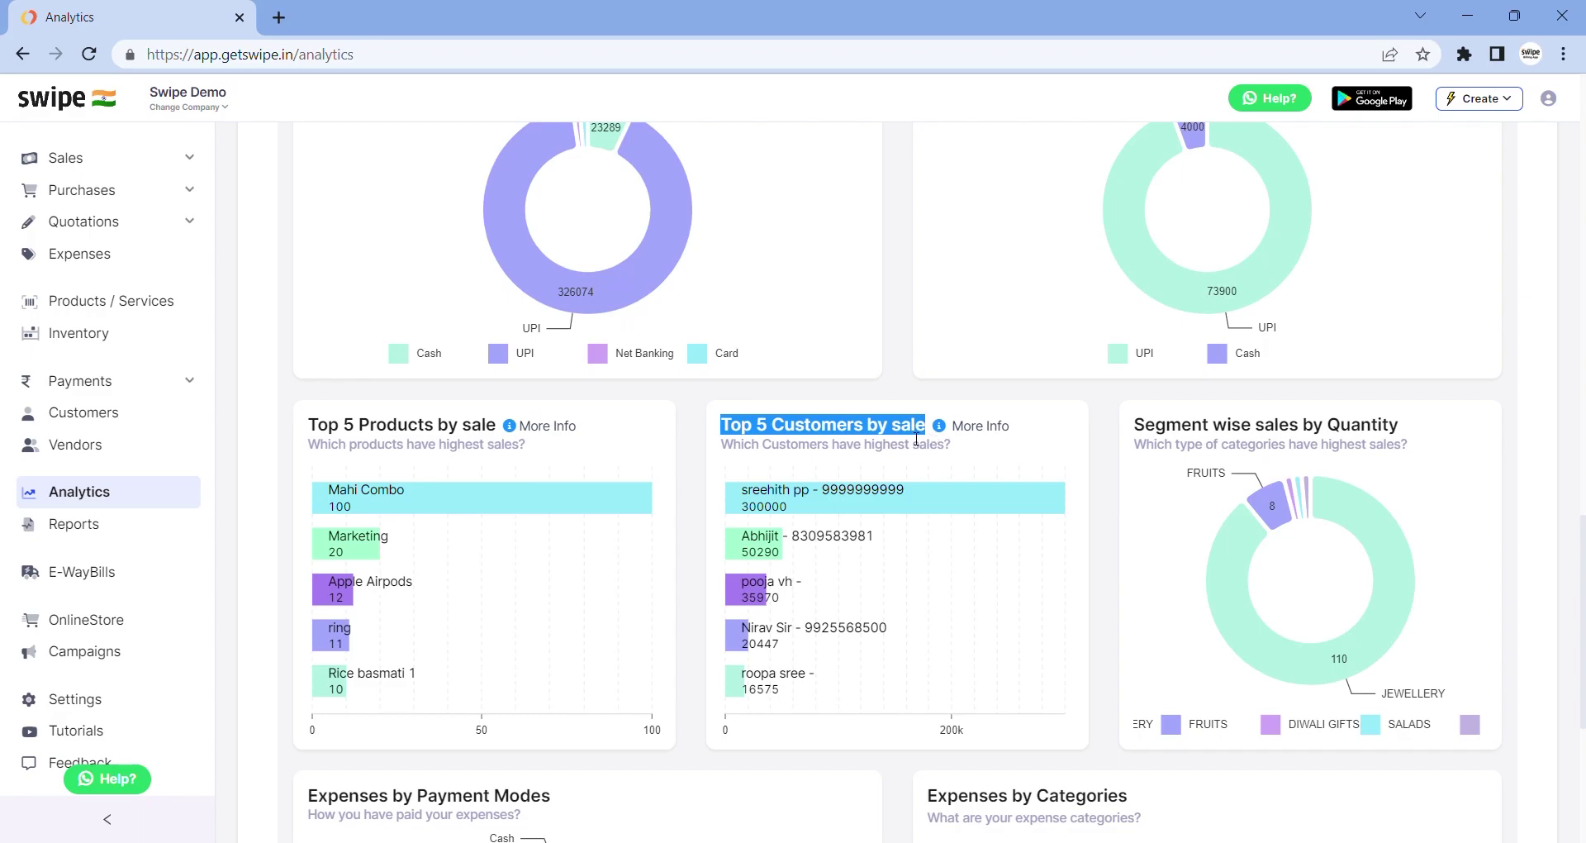
{"action": "left_click", "coordinate": [871, 442]}
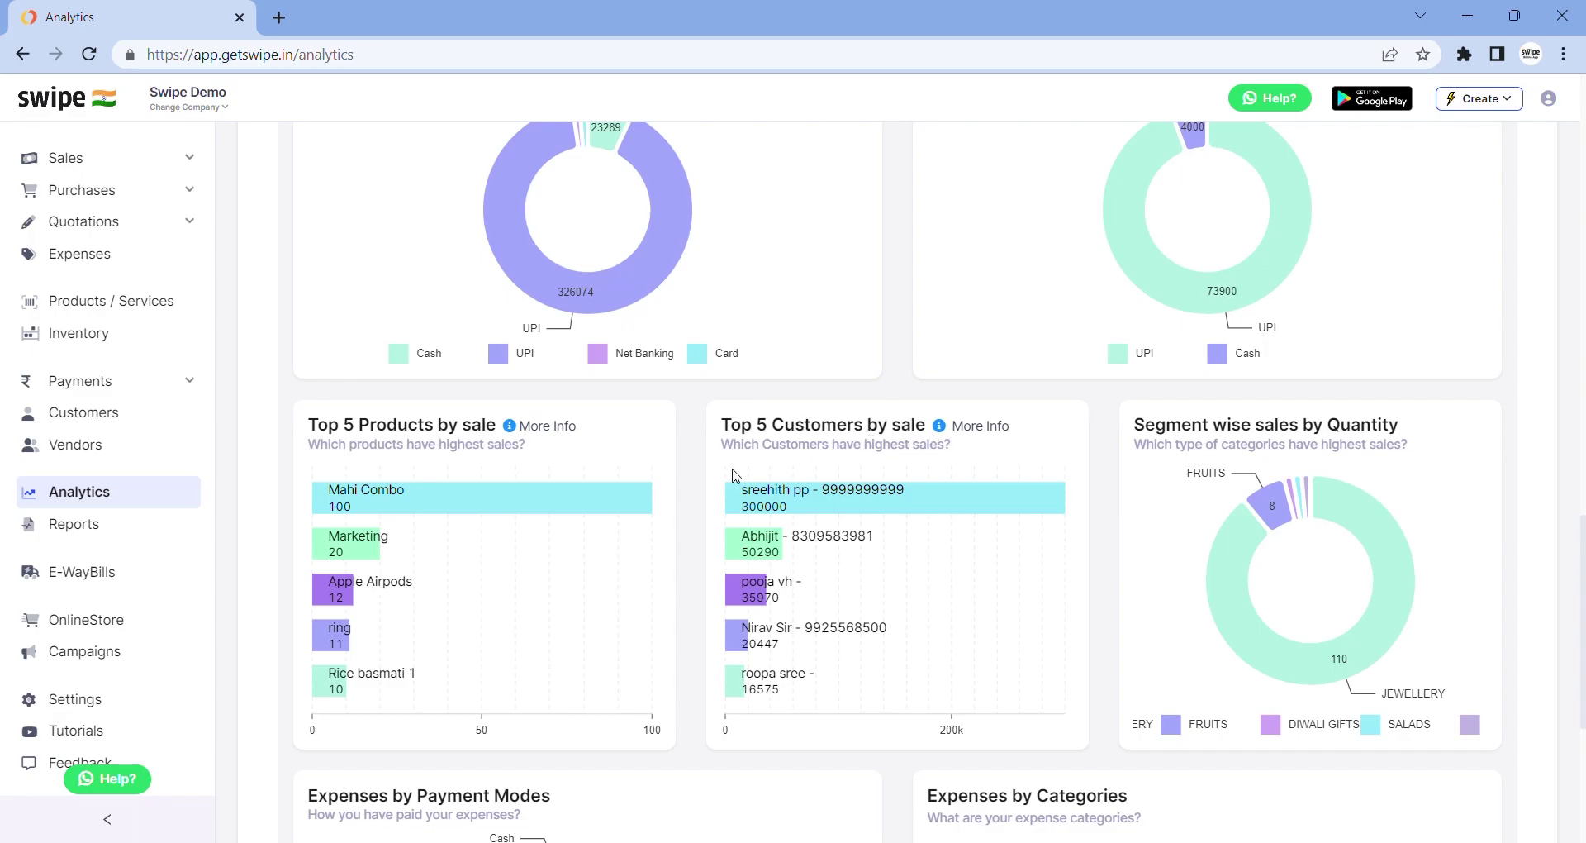
{"action": "scroll", "coordinate": [734, 475], "scroll_direction": "down", "scroll_amount": 2}
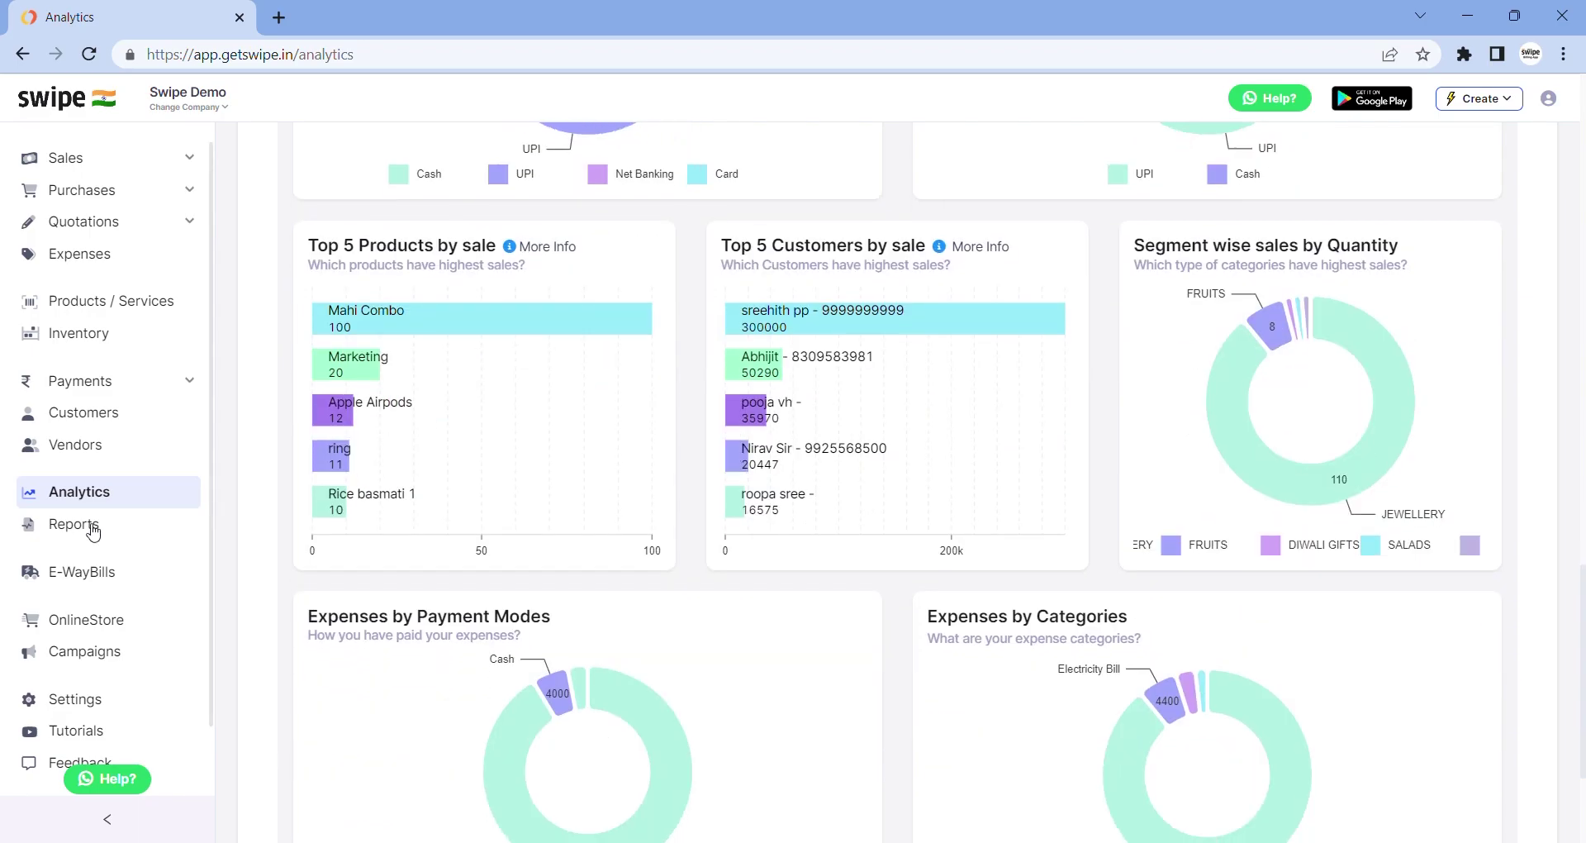
{"action": "left_click", "coordinate": [94, 529]}
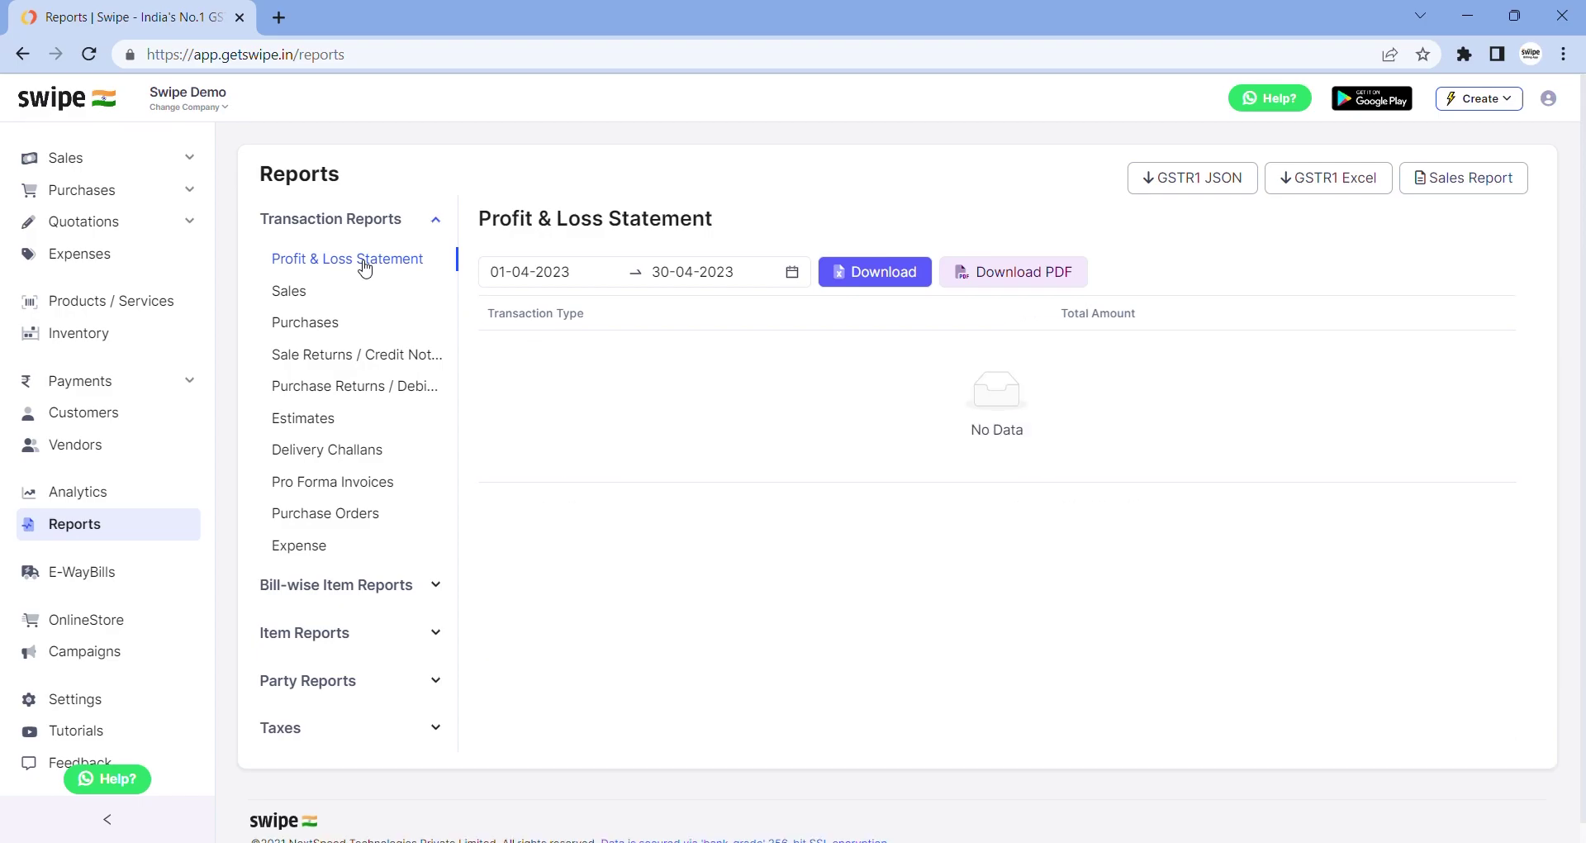
View each transaction report, from Sales and Purchases through Purchase Orders and Expenses
{"action": "left_click", "coordinate": [291, 297]}
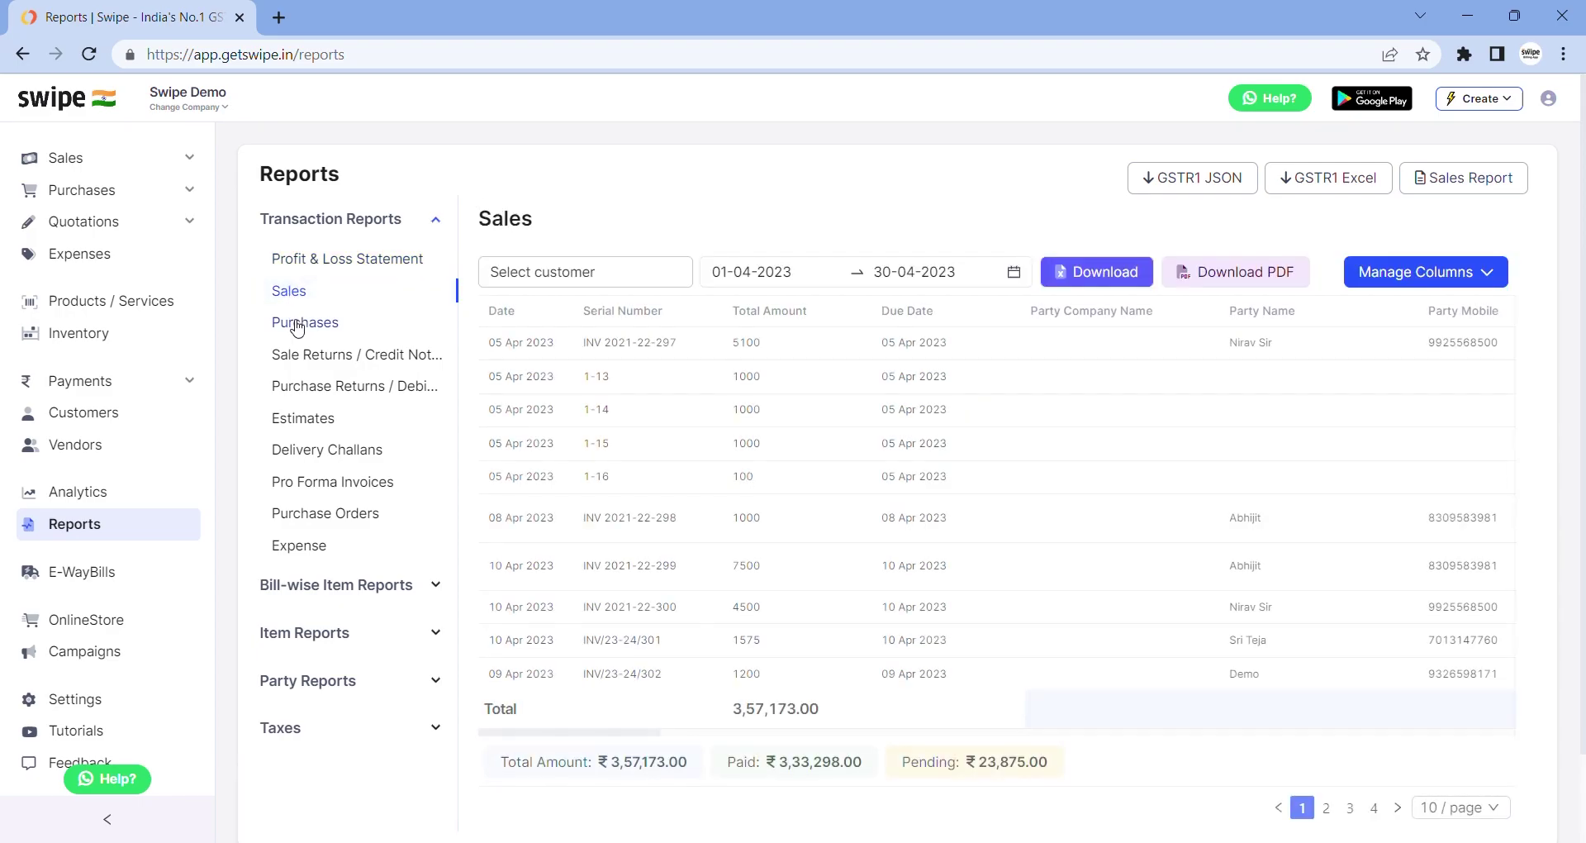
{"action": "left_click", "coordinate": [298, 323]}
{"action": "left_click", "coordinate": [299, 355]}
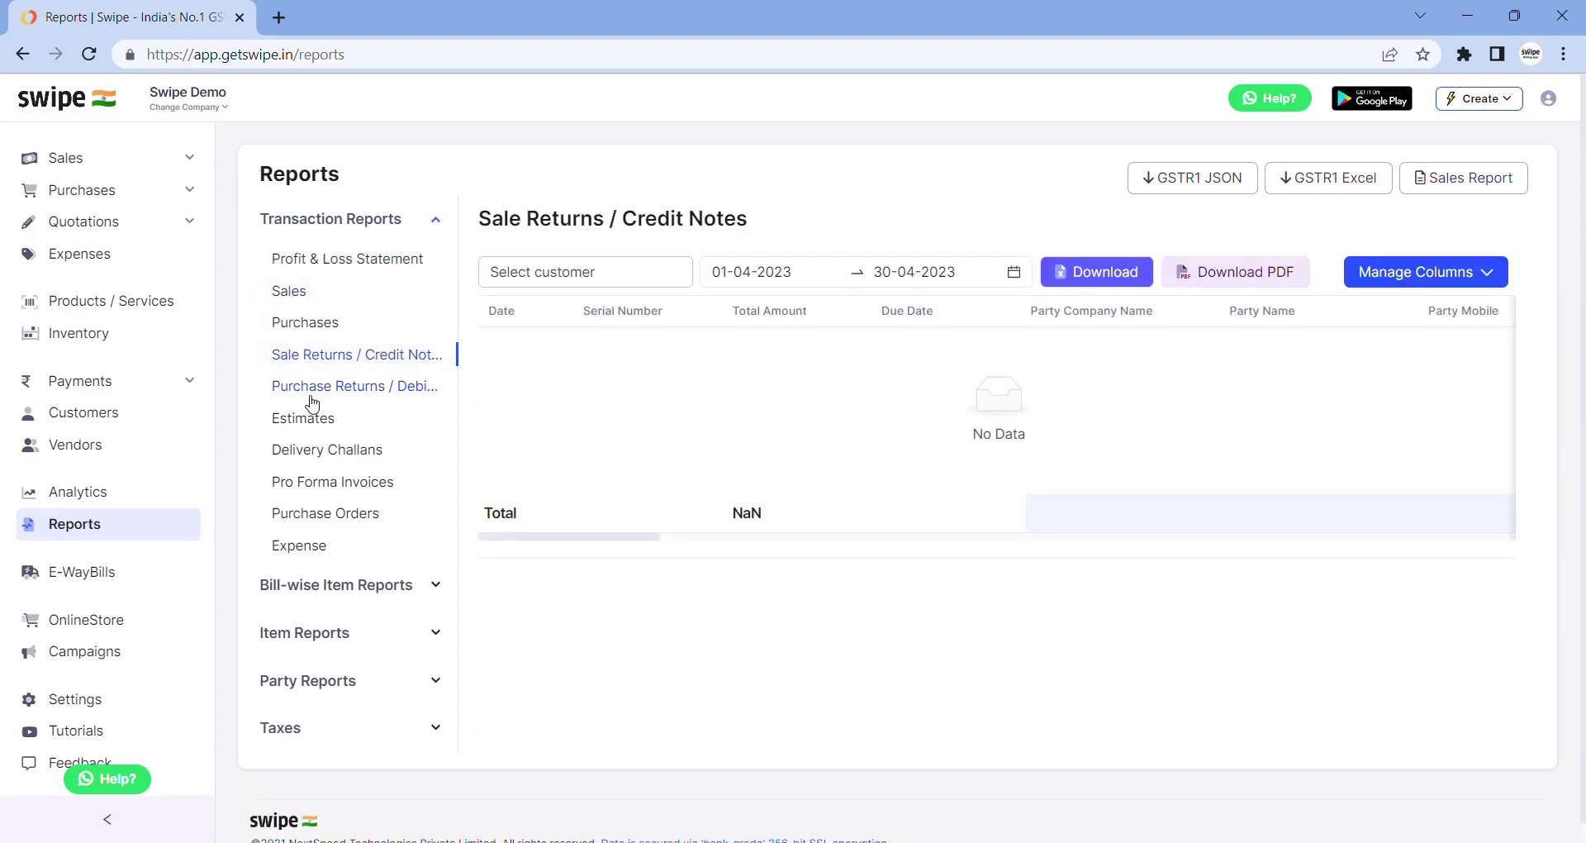
{"action": "left_click", "coordinate": [311, 398]}
{"action": "left_click", "coordinate": [312, 417]}
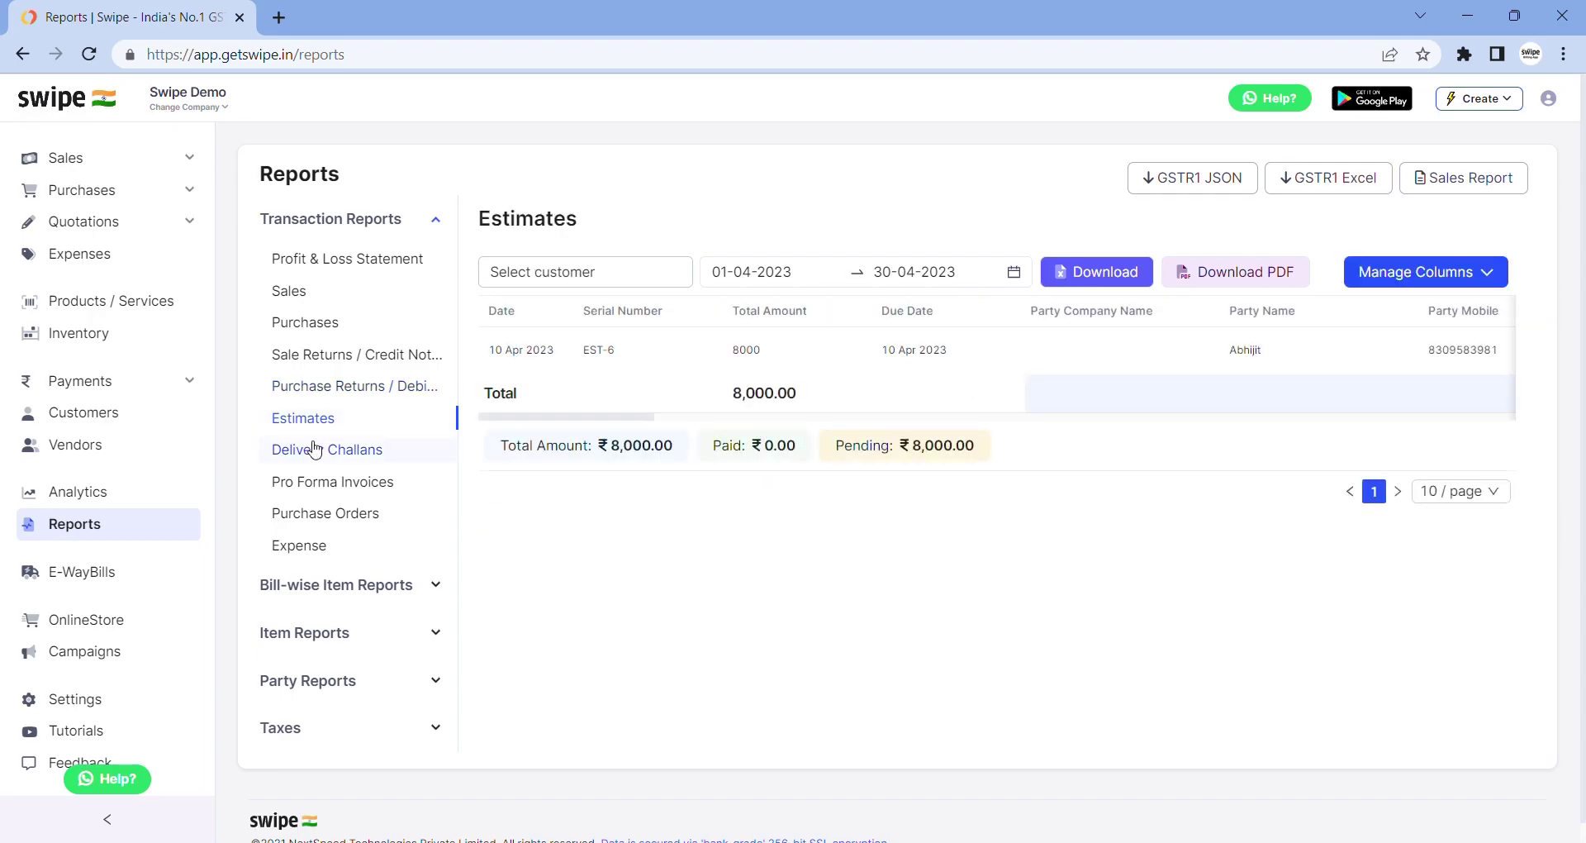
{"action": "left_click", "coordinate": [314, 449]}
{"action": "left_click", "coordinate": [313, 482]}
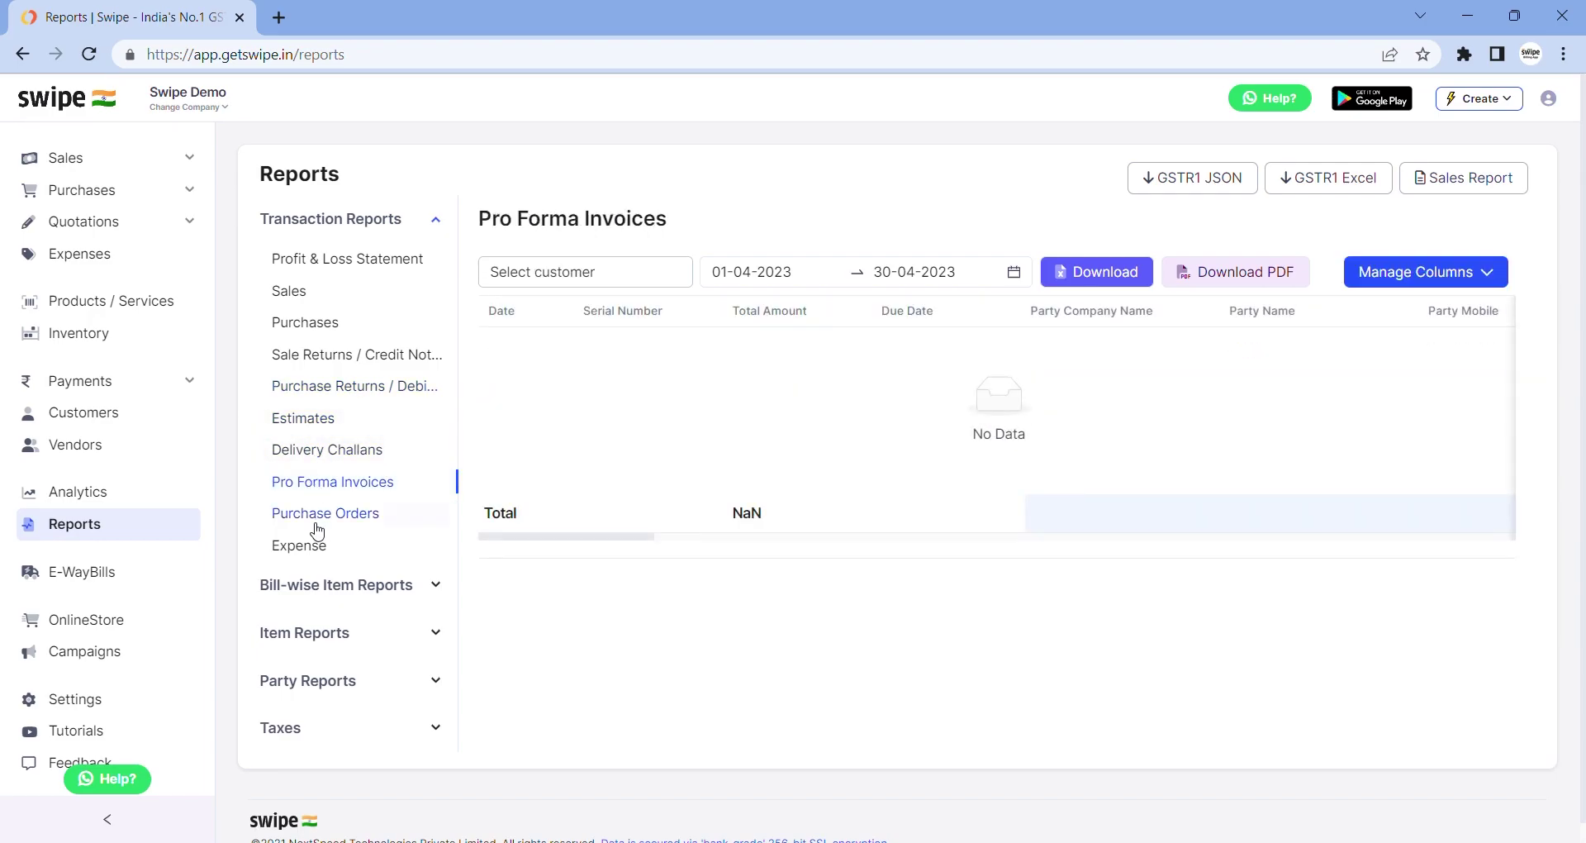
{"action": "left_click", "coordinate": [317, 527]}
{"action": "left_click", "coordinate": [316, 545]}
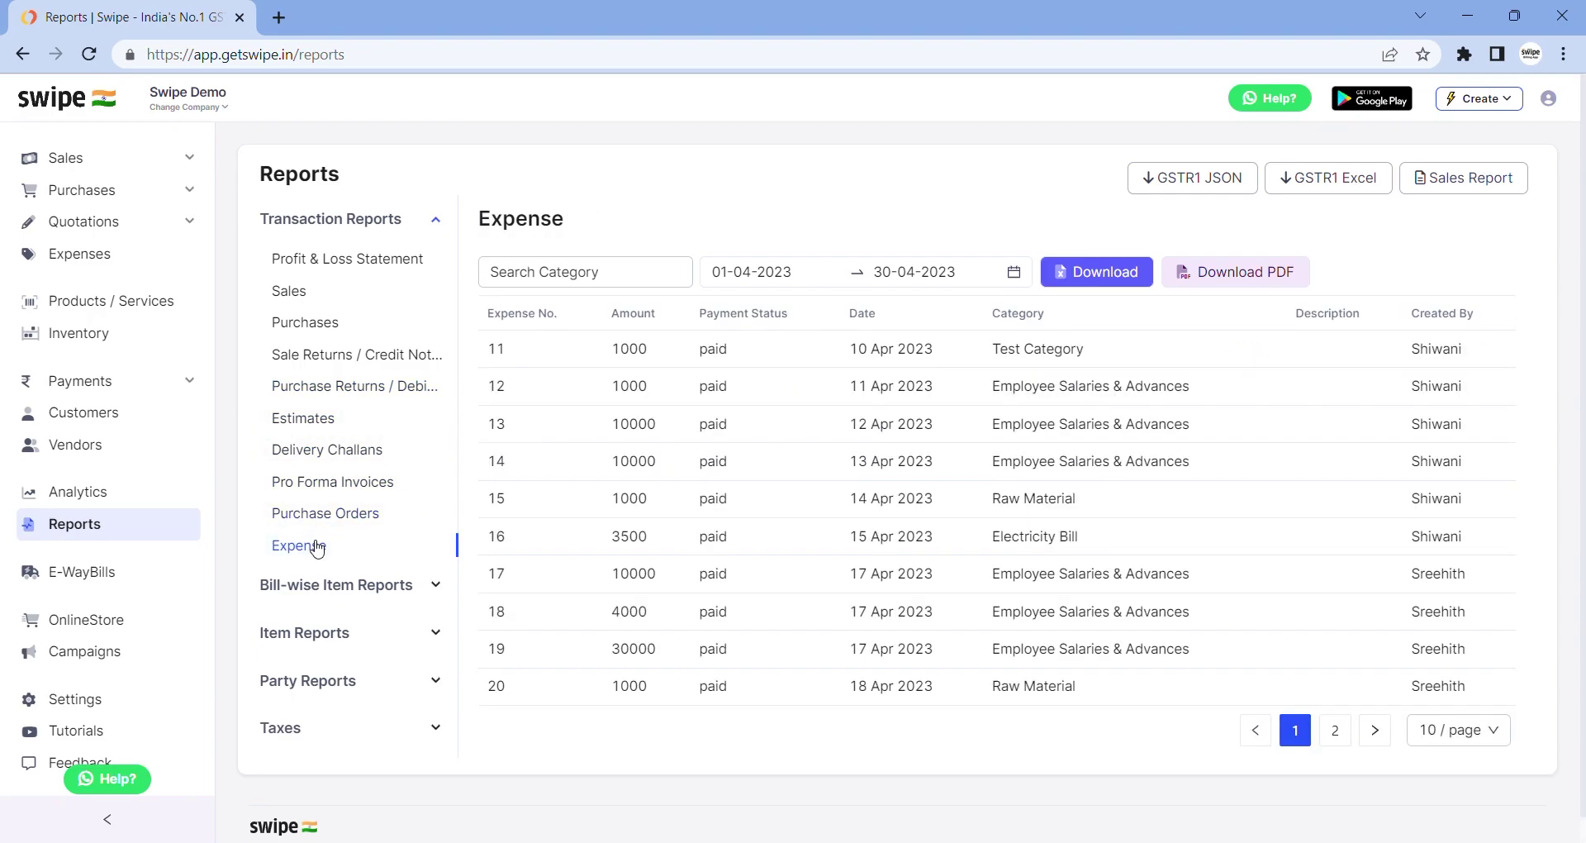
Expand the Bill-wise, Item, Party and Tax report groups and show the GSTR-1 report
{"action": "scroll", "coordinate": [316, 547], "scroll_direction": "down", "scroll_amount": 1}
{"action": "left_click", "coordinate": [330, 558]}
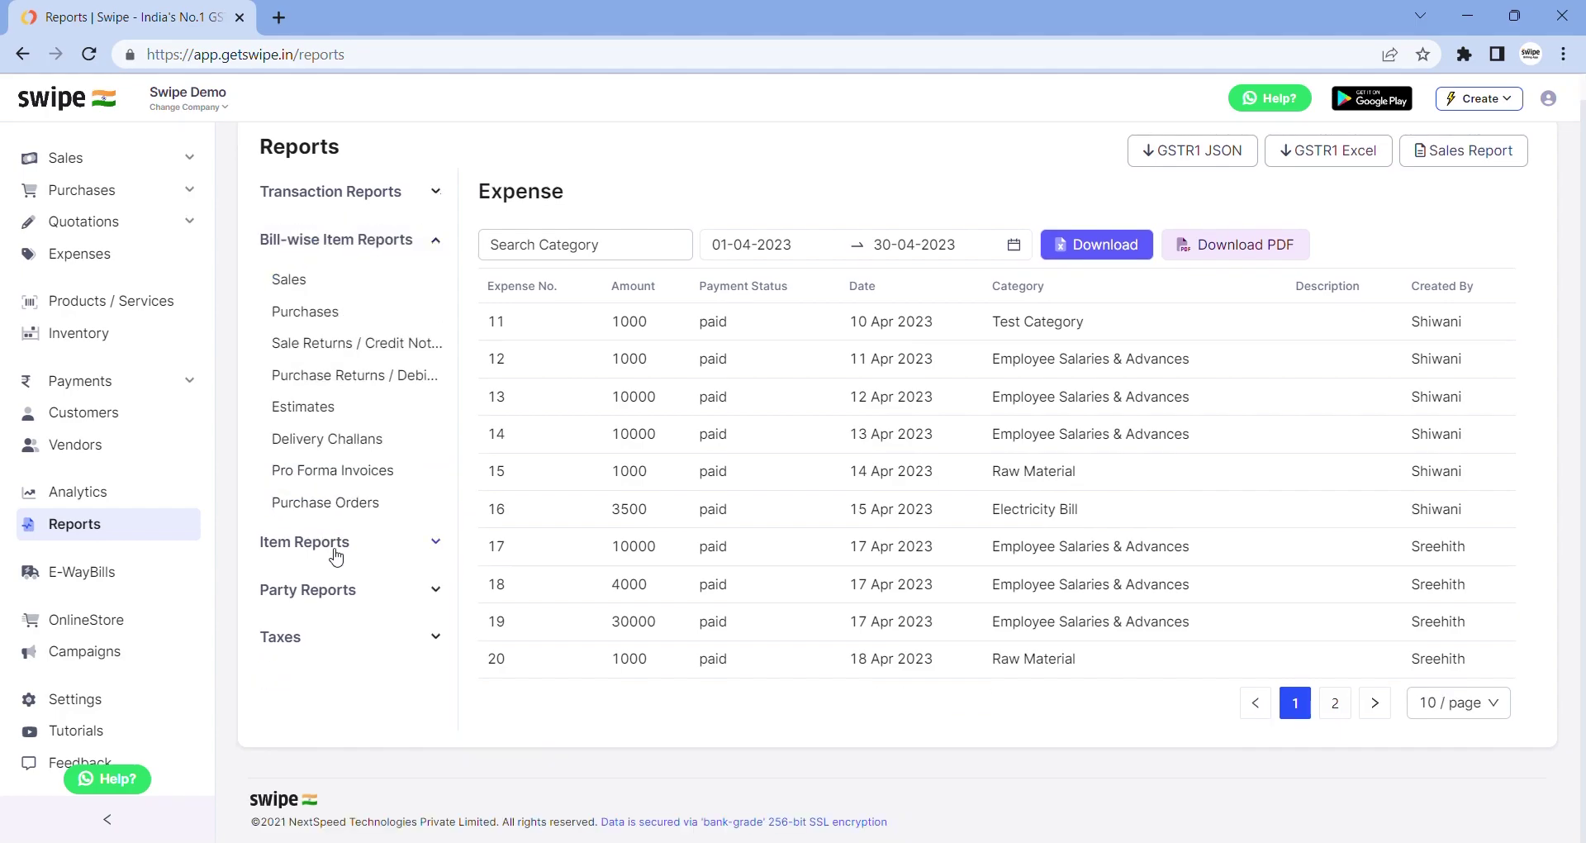
{"action": "left_click", "coordinate": [337, 551]}
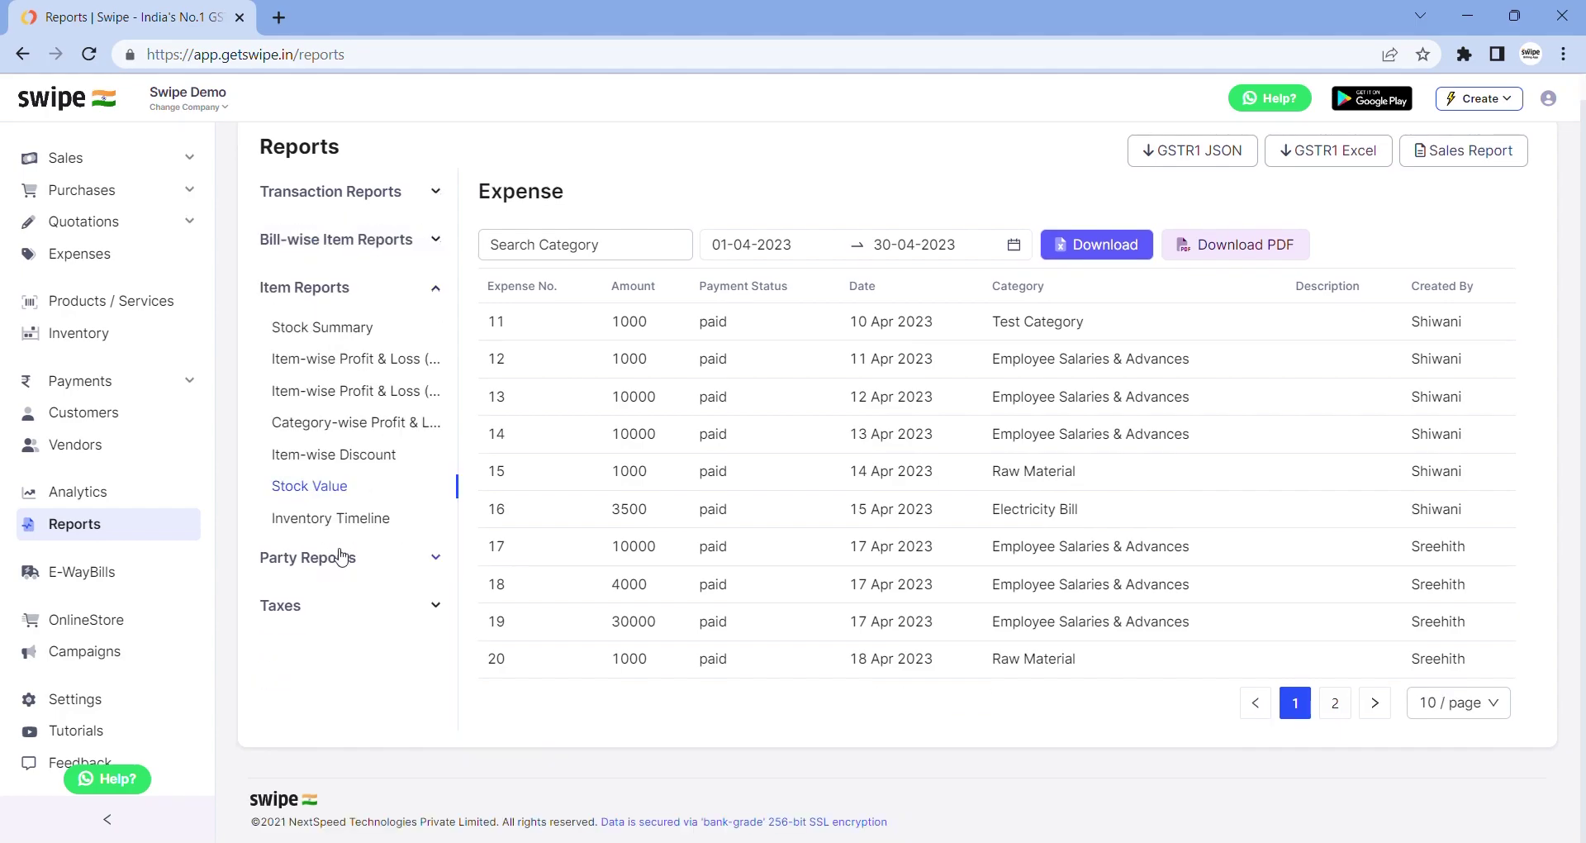
{"action": "left_click", "coordinate": [337, 556]}
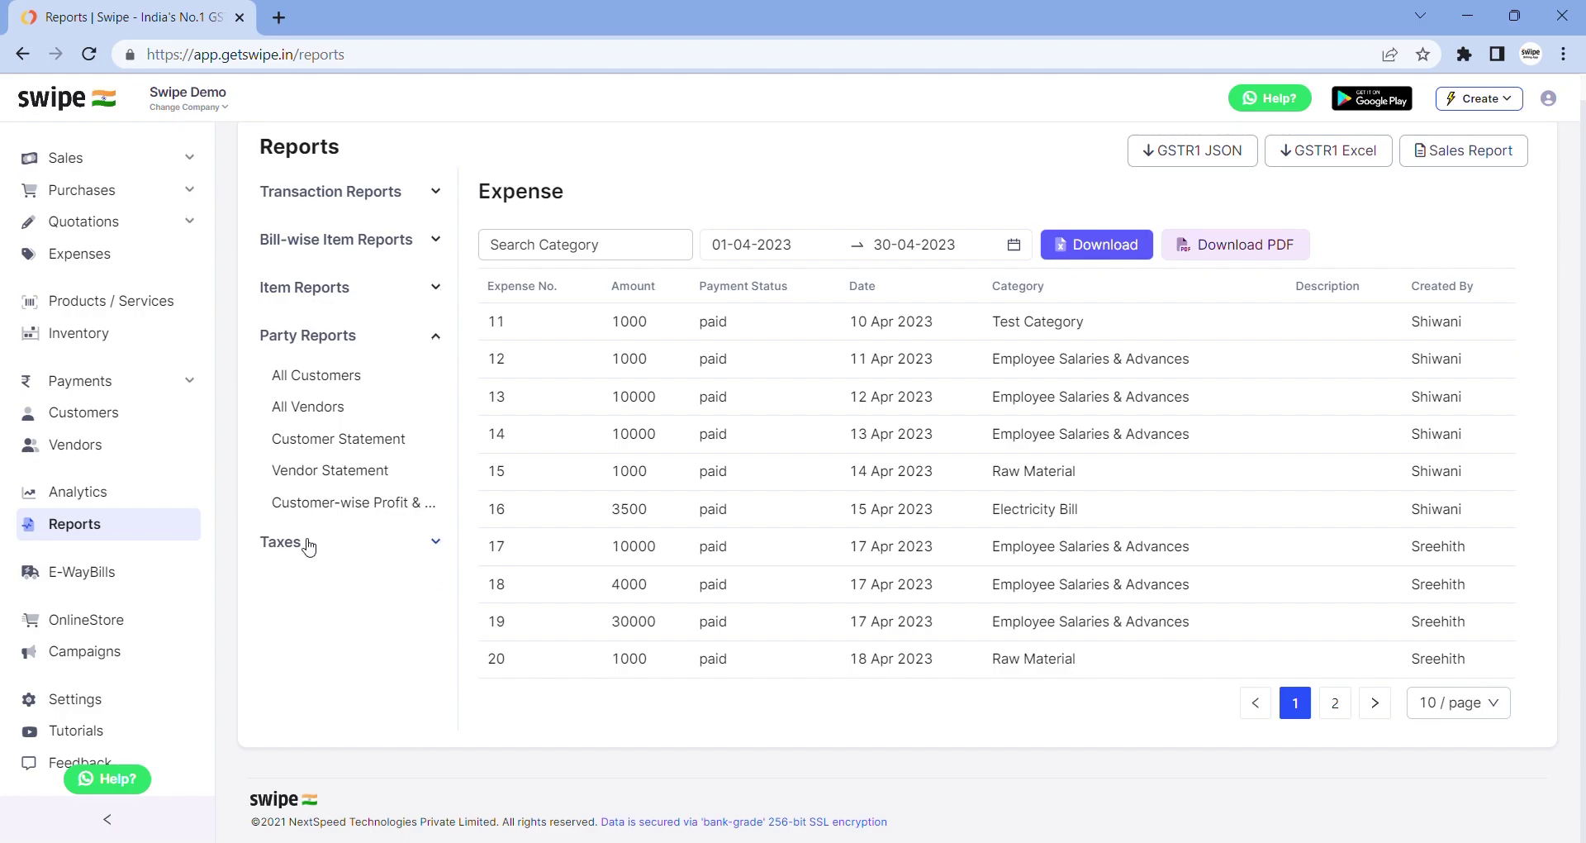
{"action": "left_click", "coordinate": [307, 546]}
{"action": "left_click", "coordinate": [324, 426]}
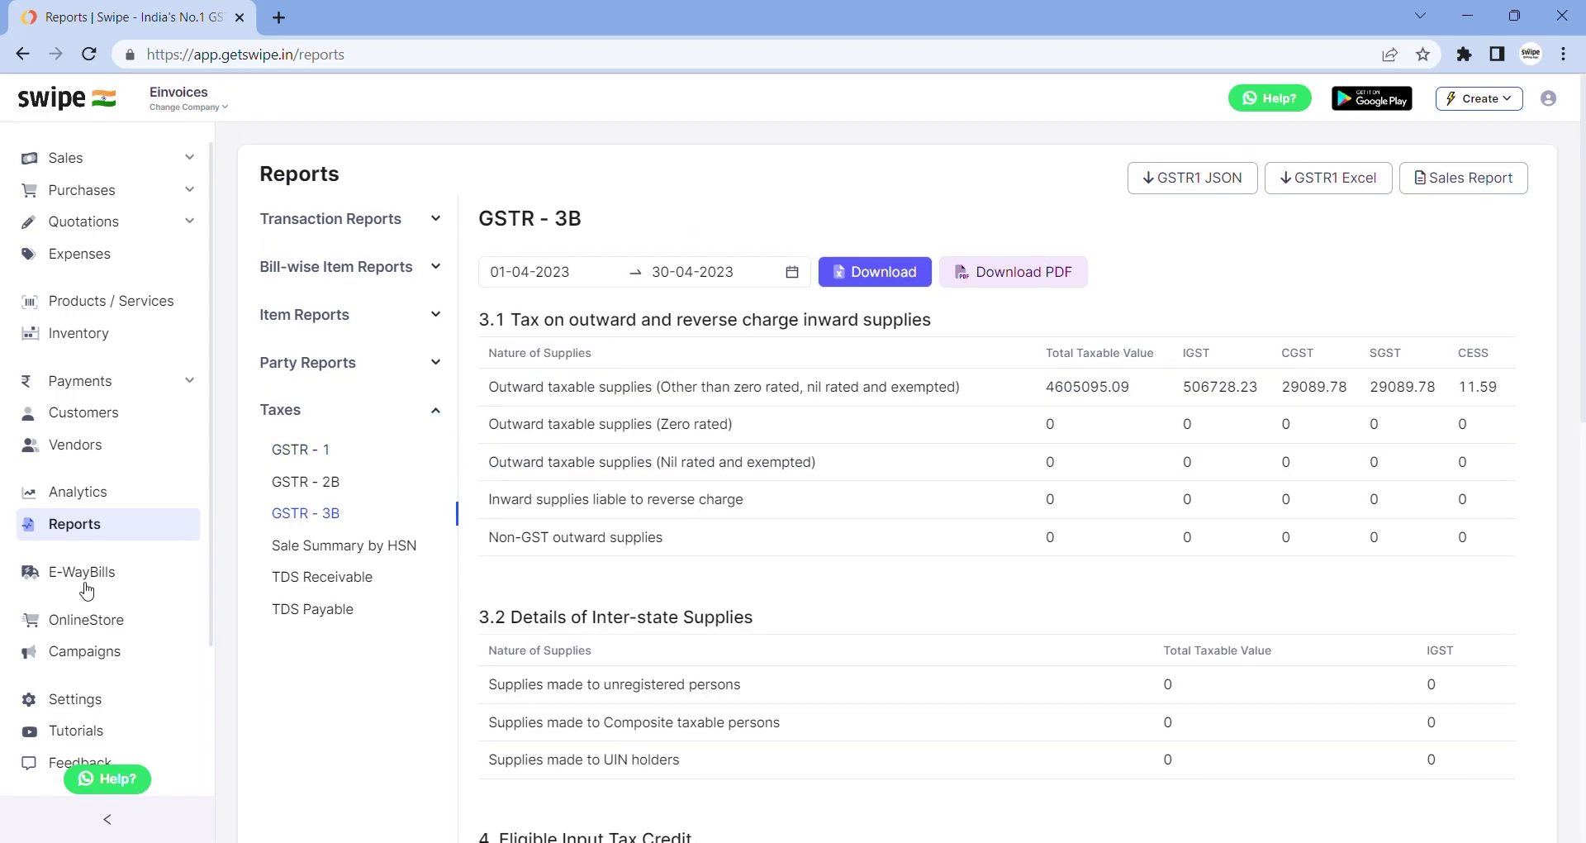
Step through the E-way Bill portal re-login and GSP login panel unfilled, then return to Sales
{"action": "left_click", "coordinate": [89, 585]}
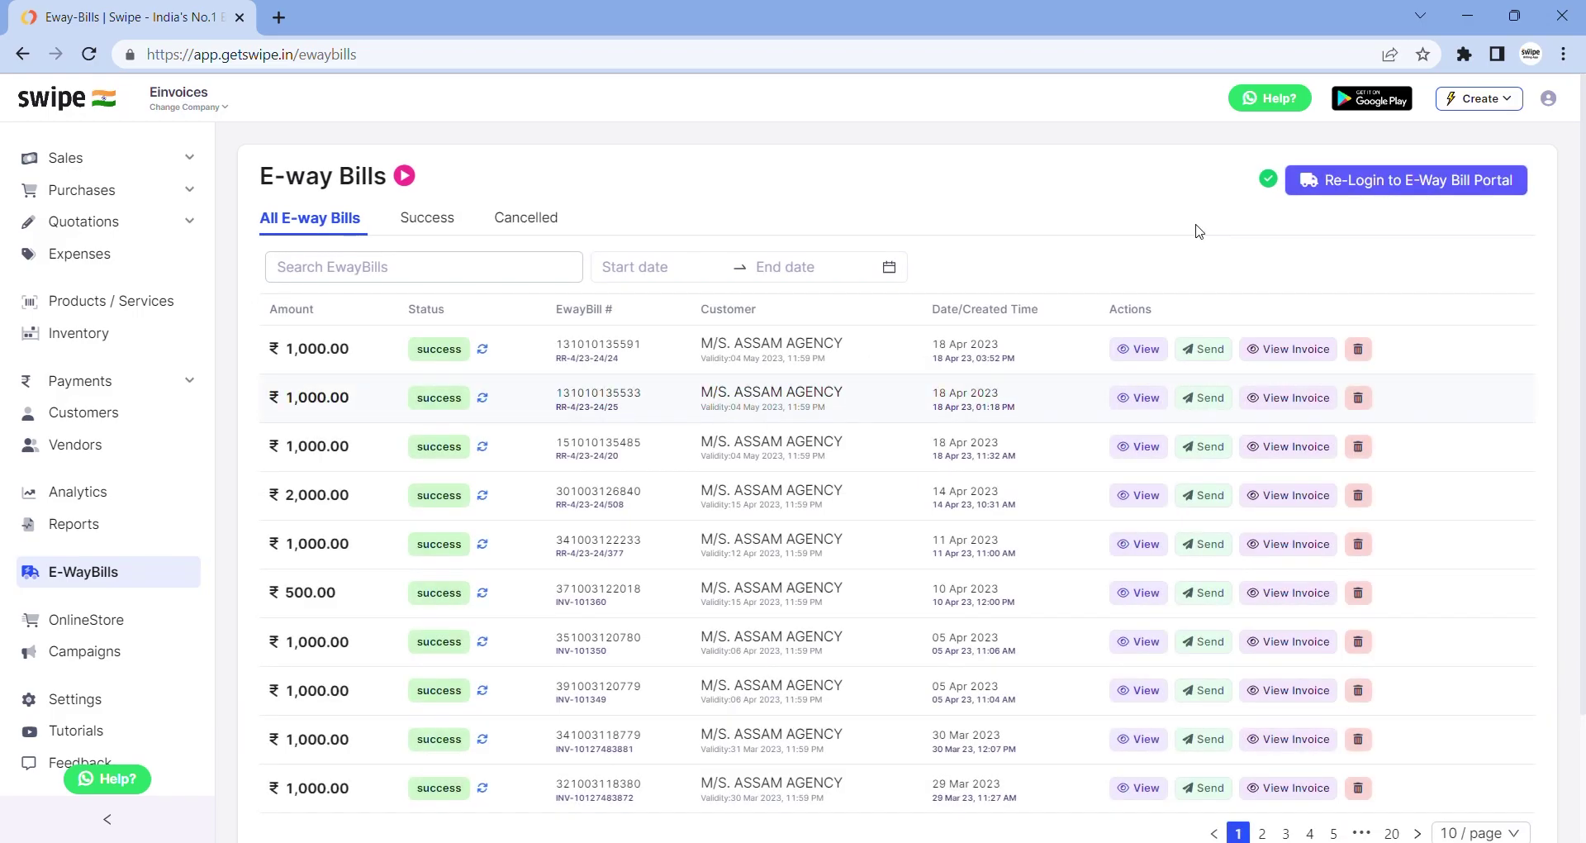
{"action": "left_click", "coordinate": [1406, 180]}
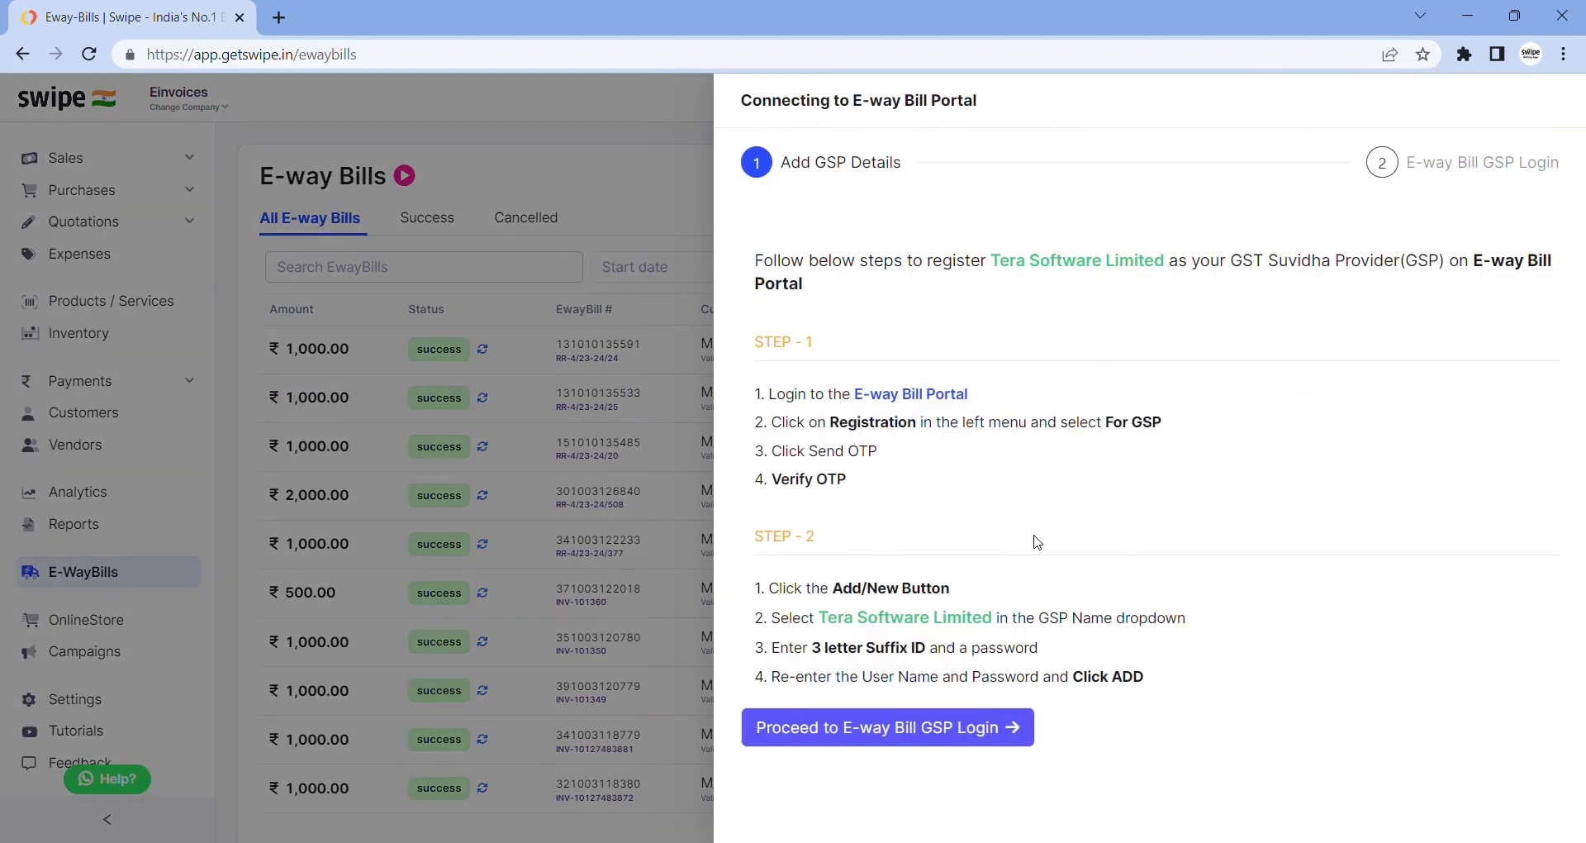
{"action": "left_click", "coordinate": [888, 743]}
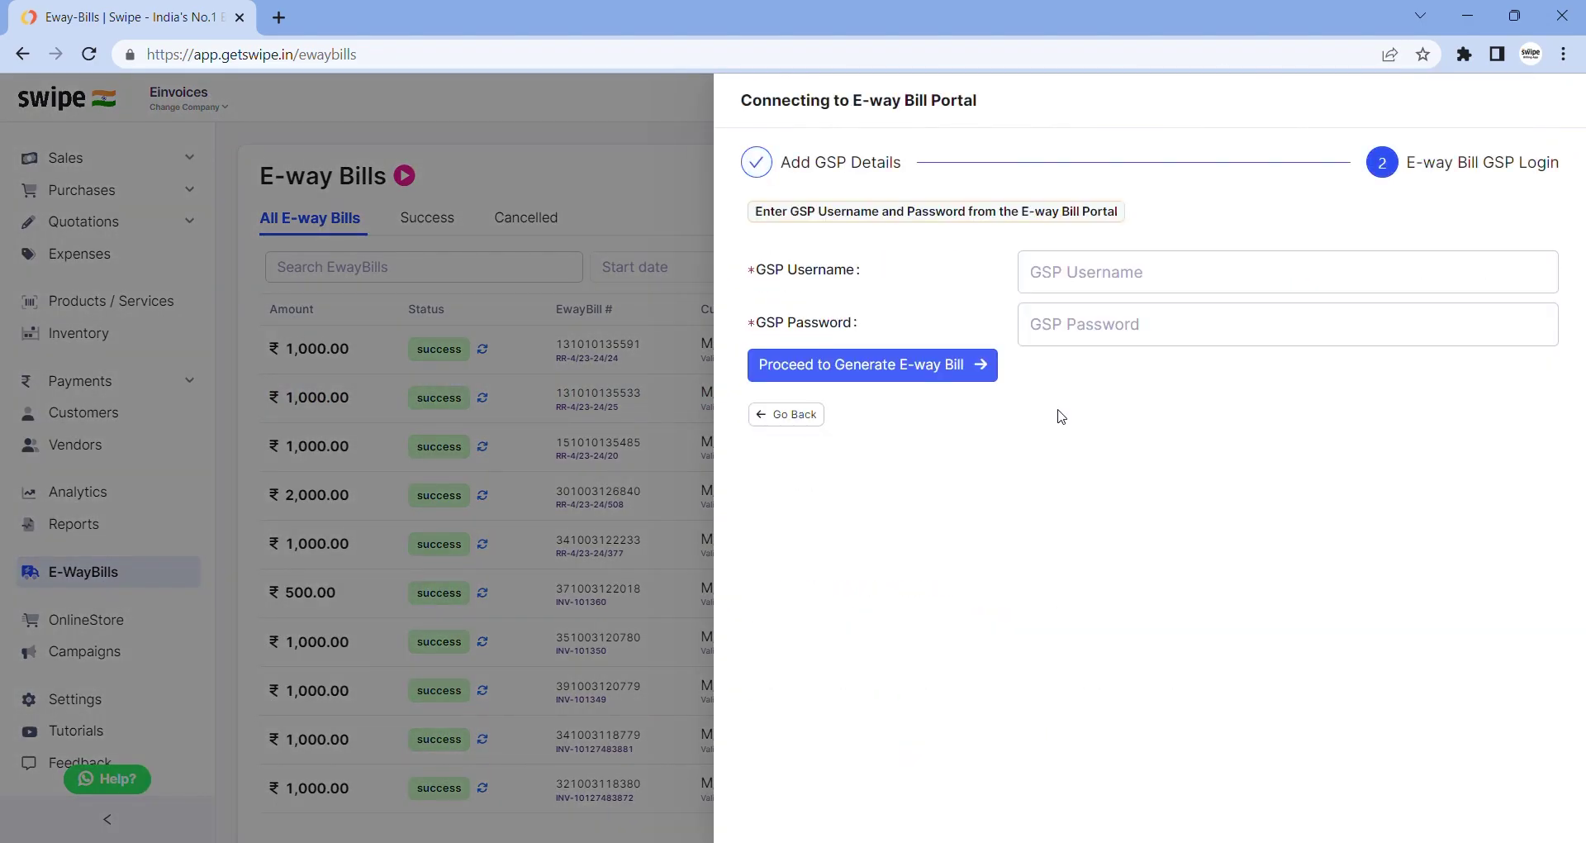
{"action": "left_click", "coordinate": [1127, 289]}
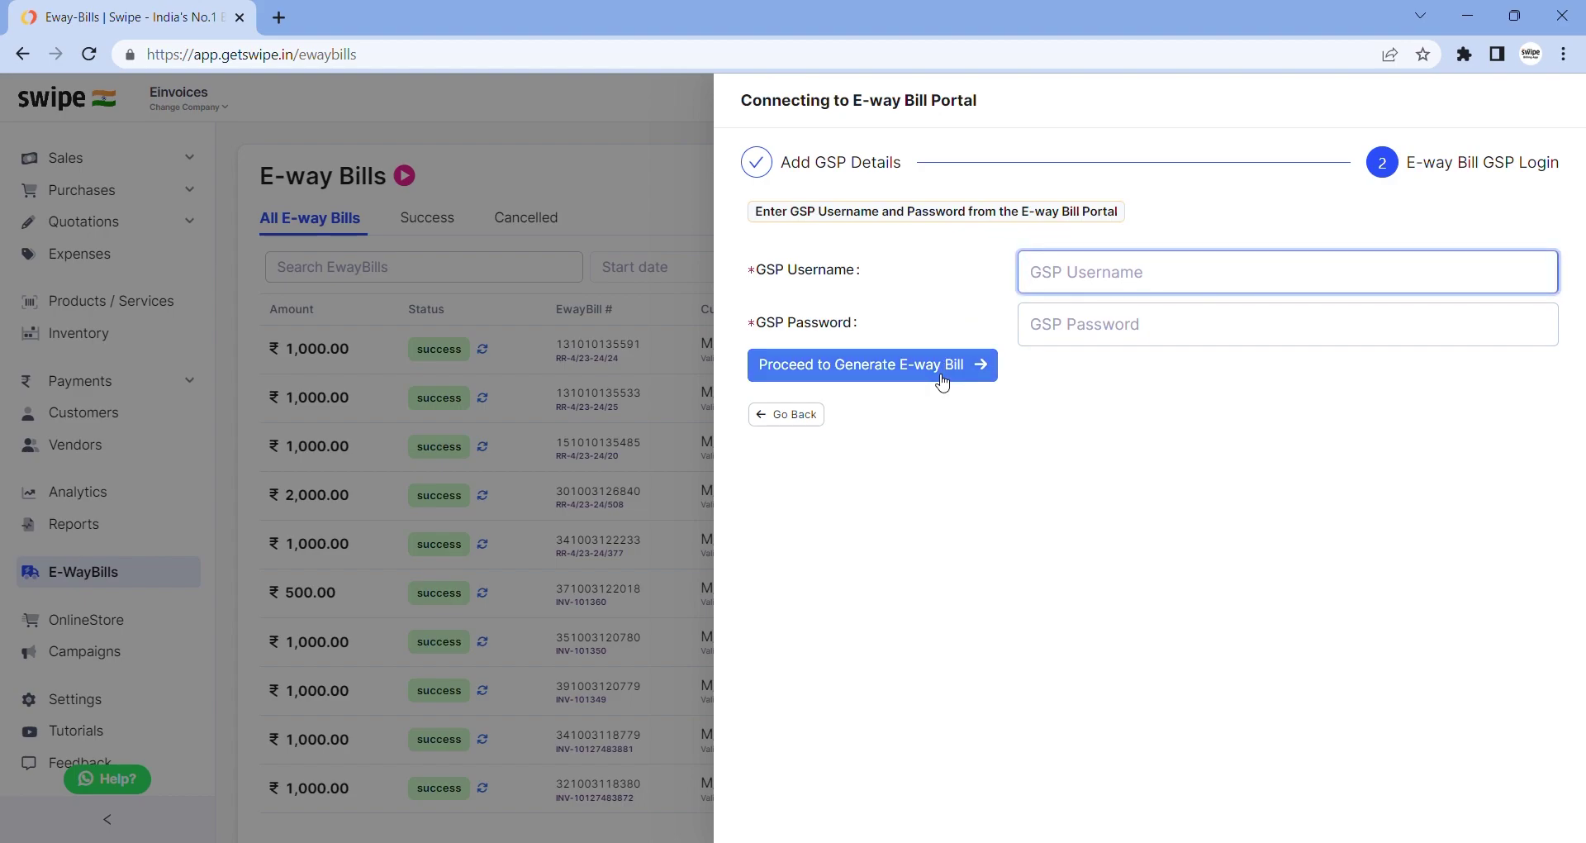
{"action": "left_click", "coordinate": [672, 275]}
{"action": "left_click", "coordinate": [83, 163]}
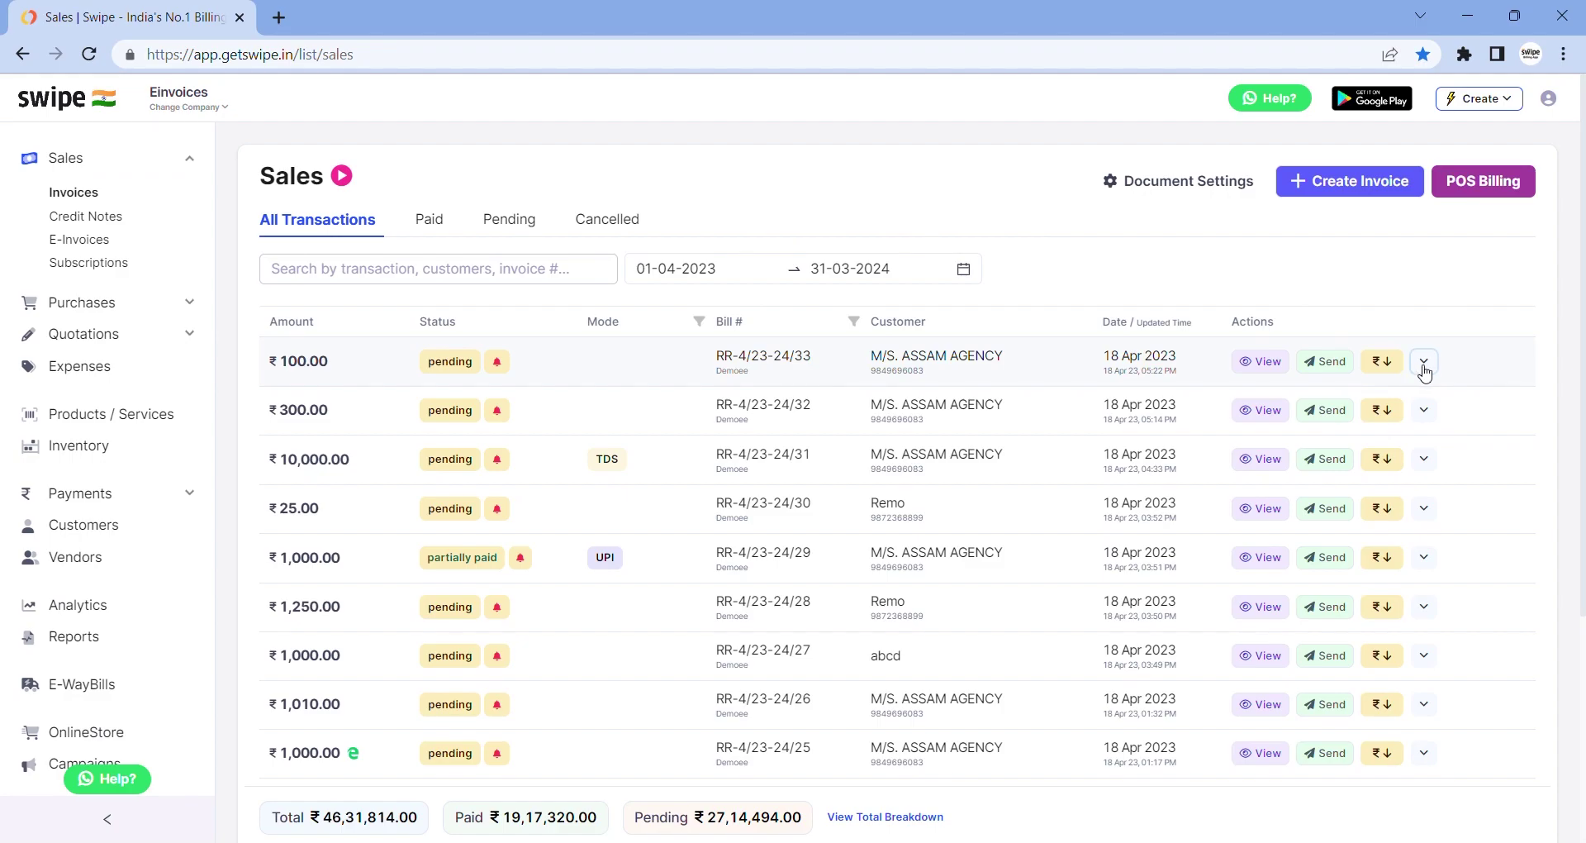
Start an e-way bill for invoice RR-4/23-24/33 and browse saved transporter IDs and vehicle numbers
{"action": "left_click", "coordinate": [1424, 363]}
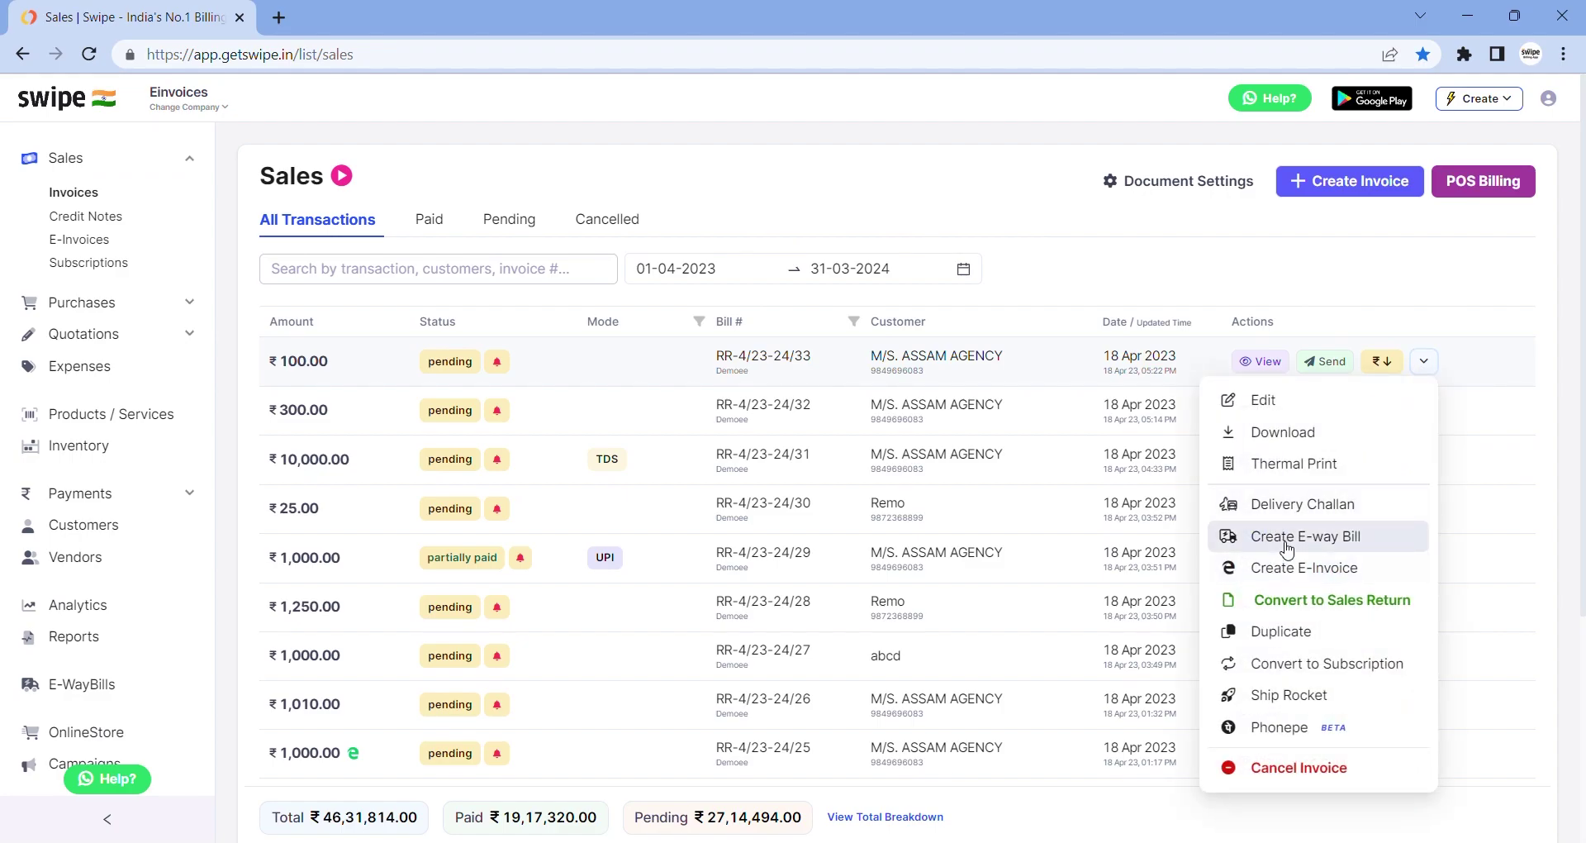
{"action": "left_click", "coordinate": [1286, 549]}
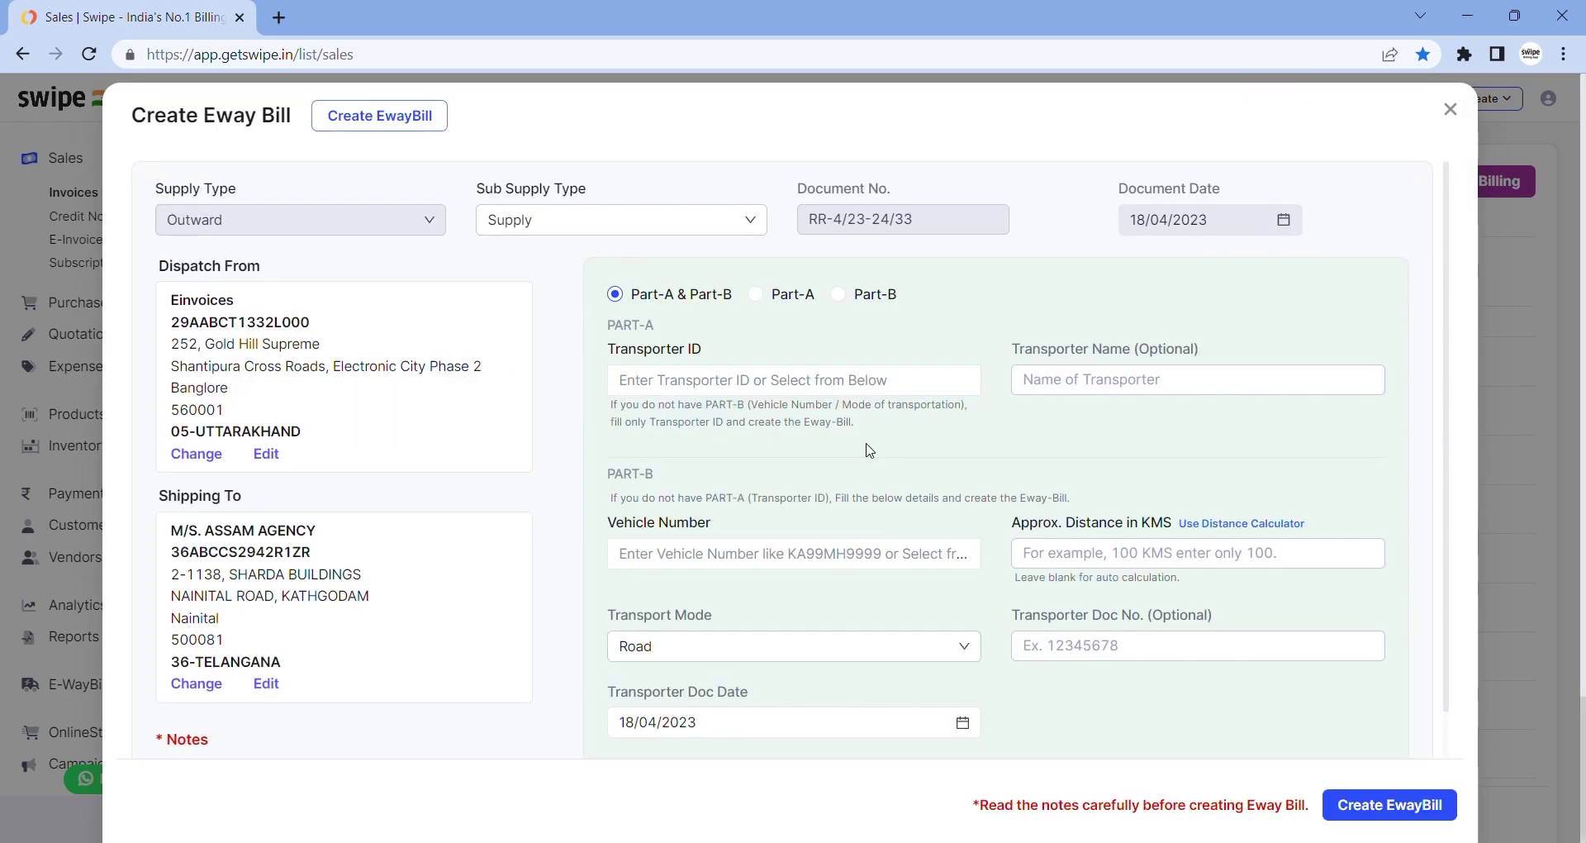
{"action": "scroll", "coordinate": [869, 450], "scroll_direction": "down", "scroll_amount": 1}
{"action": "scroll", "coordinate": [869, 451], "scroll_direction": "up", "scroll_amount": 1}
{"action": "left_click", "coordinate": [824, 387]}
{"action": "left_click", "coordinate": [733, 551]}
{"action": "left_click", "coordinate": [1058, 457]}
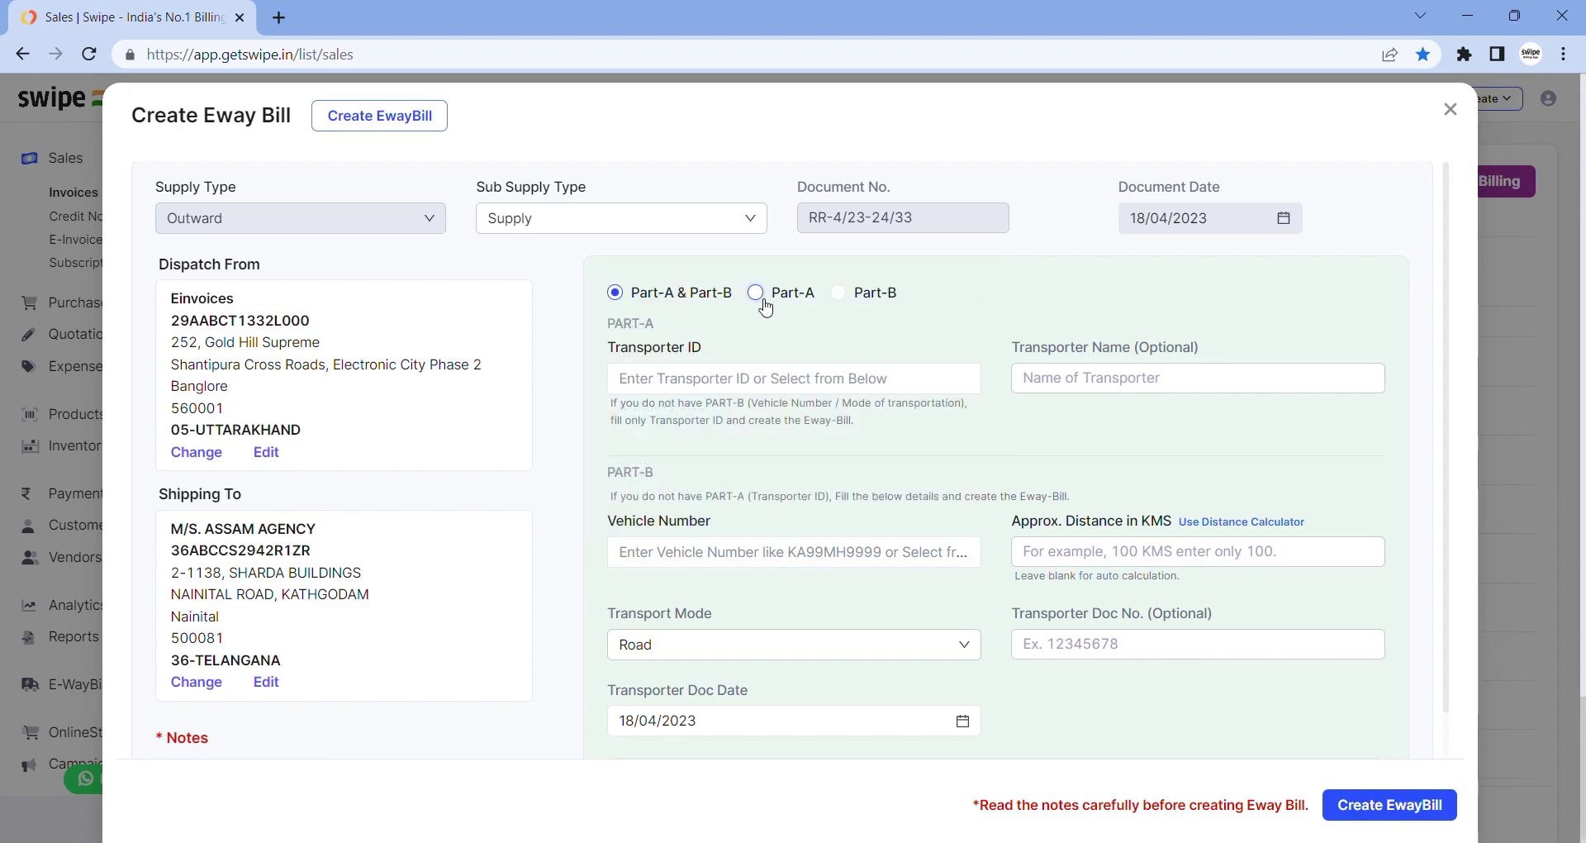
Limit it to Part-A, pick the first saved transporter ID, then close without creating
{"action": "left_click", "coordinate": [764, 303]}
{"action": "left_click", "coordinate": [723, 379]}
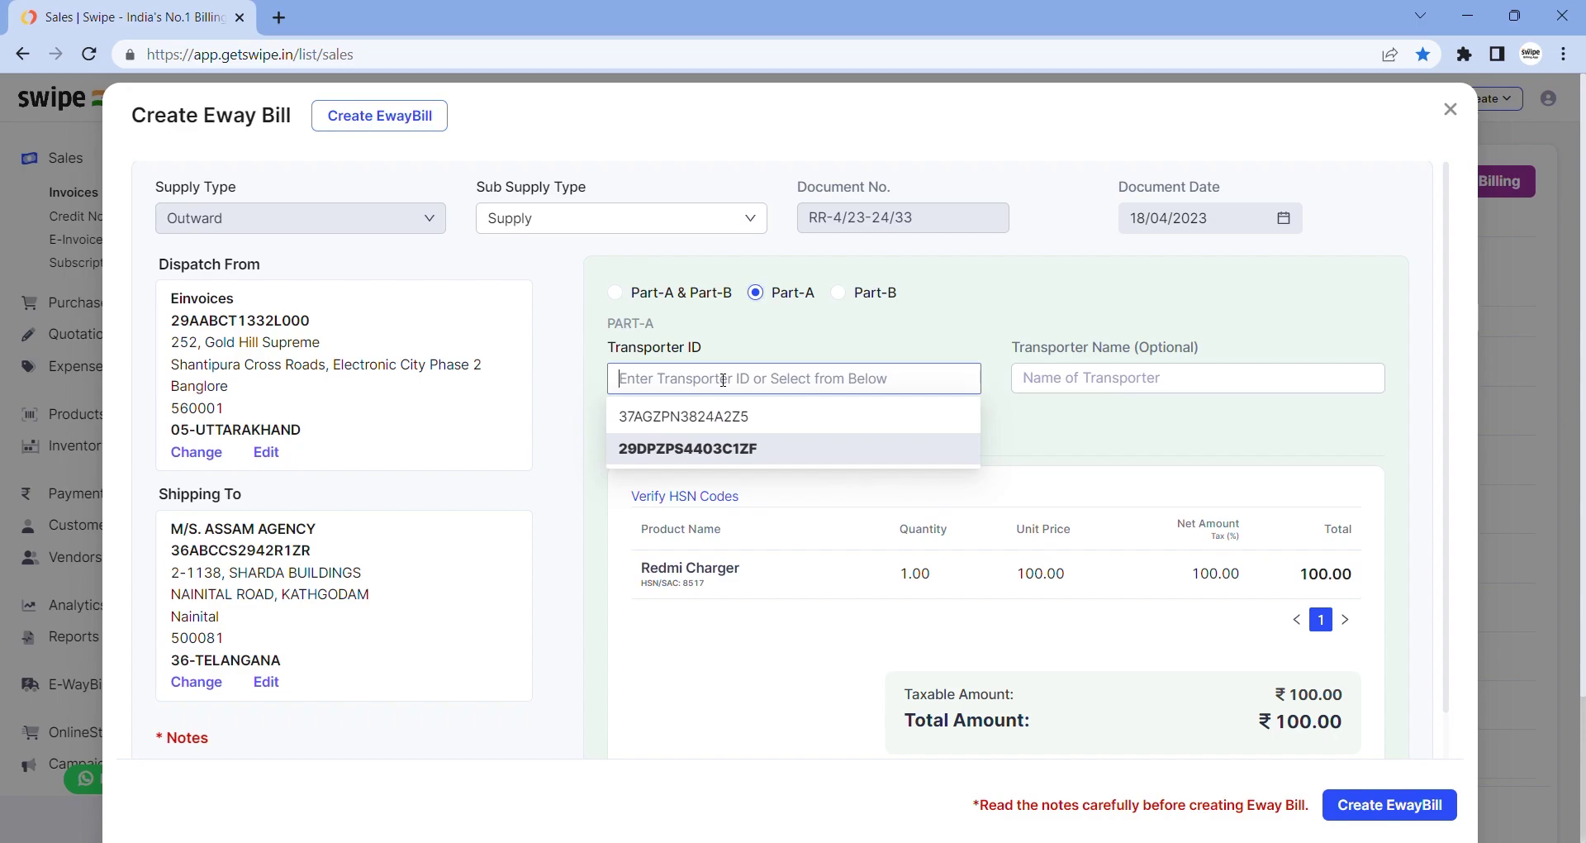
{"action": "left_click", "coordinate": [686, 416]}
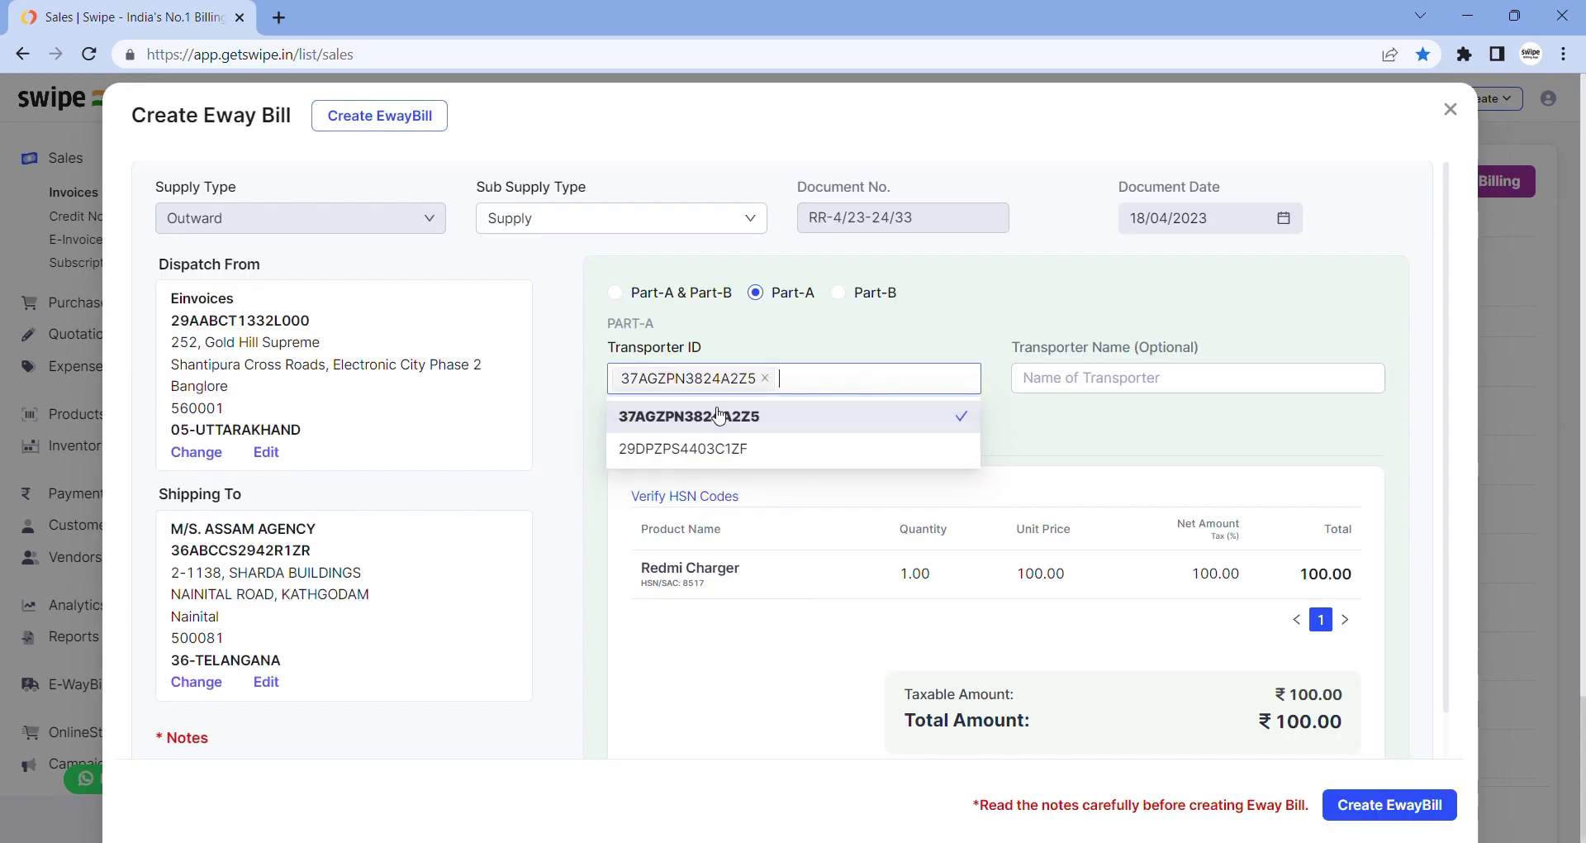
{"action": "left_click", "coordinate": [1015, 437]}
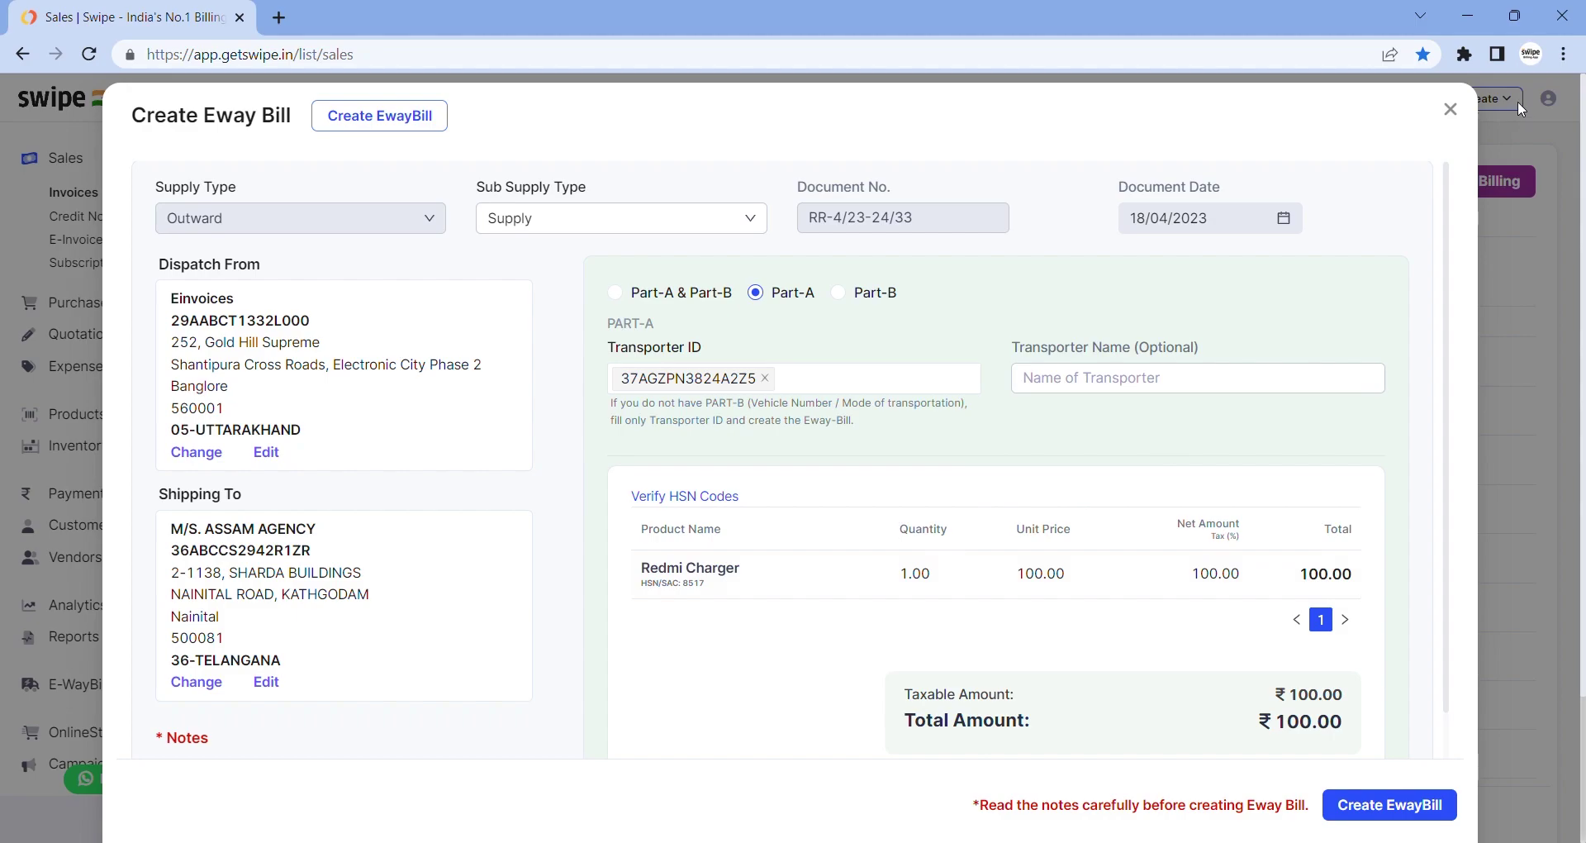
{"action": "left_click", "coordinate": [1451, 113]}
{"action": "left_click", "coordinate": [141, 583]}
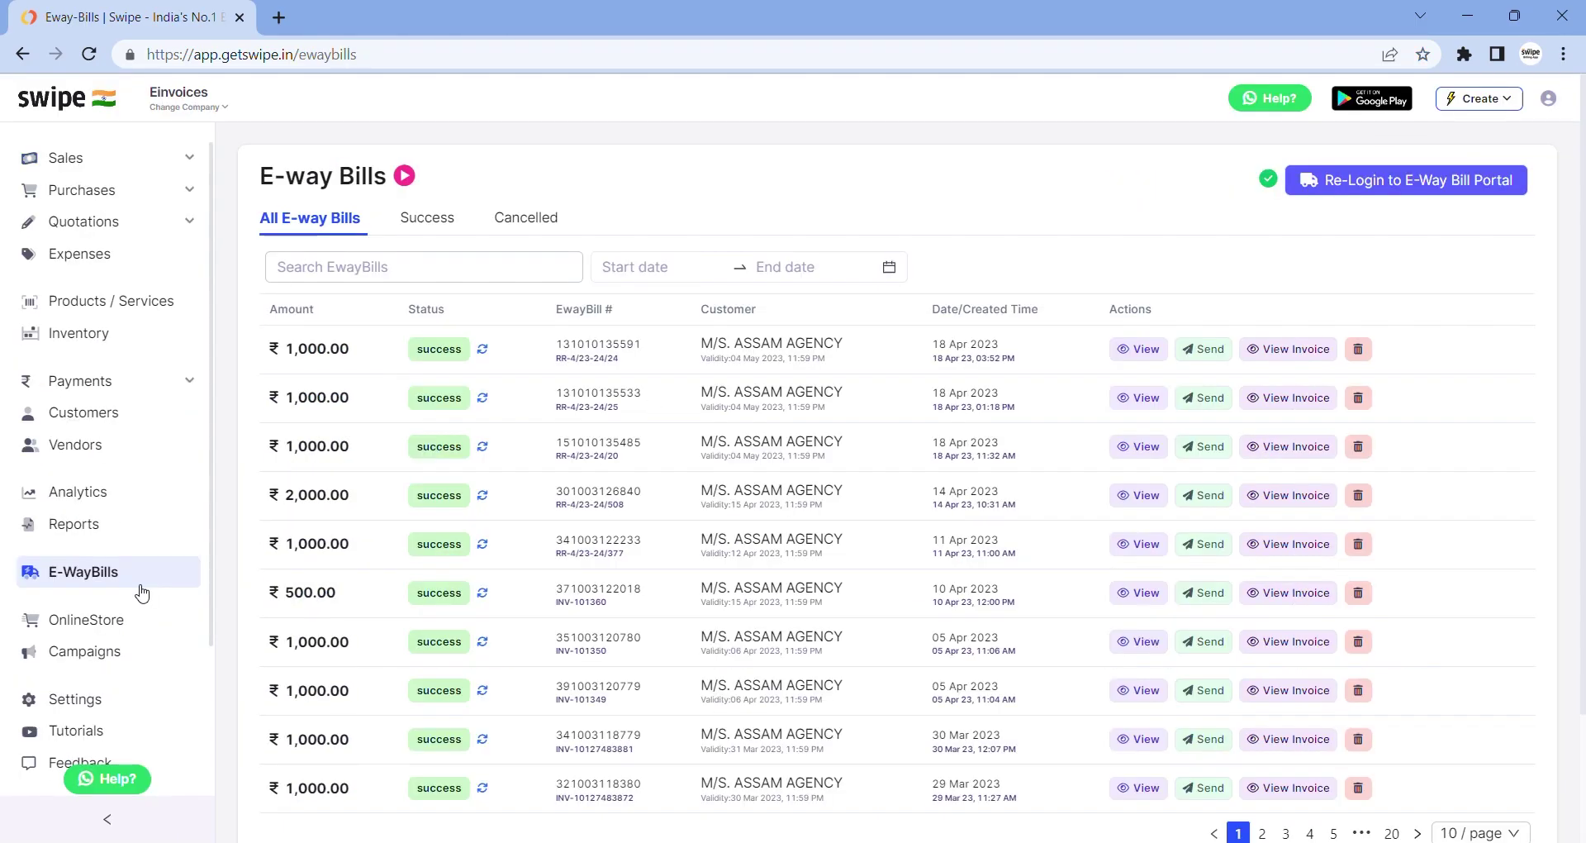
{"action": "left_click", "coordinate": [1133, 351]}
{"action": "scroll", "coordinate": [961, 447], "scroll_direction": "down", "scroll_amount": 3}
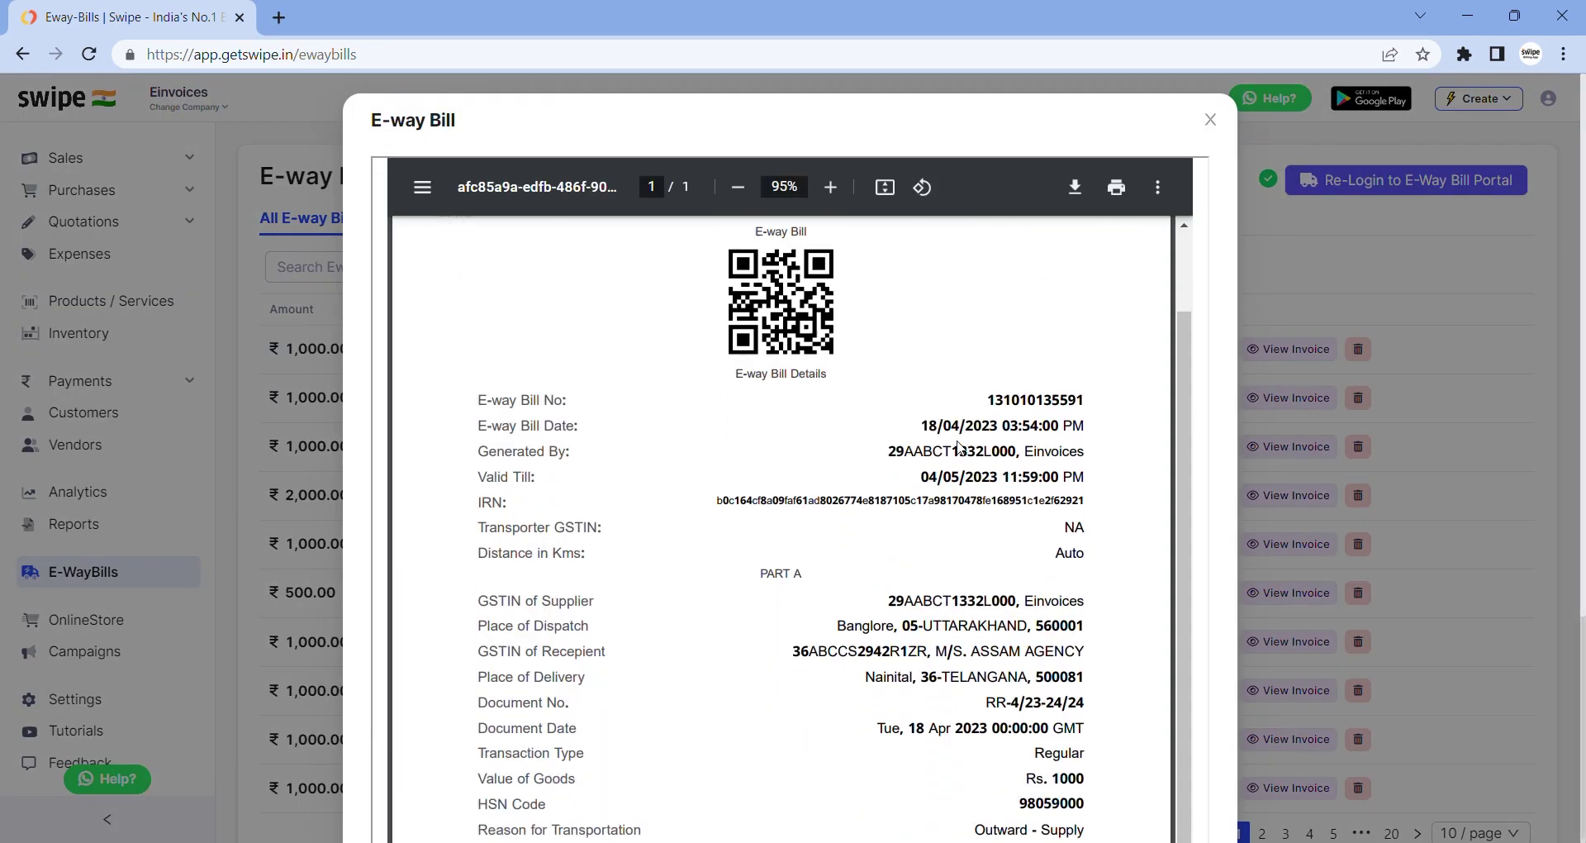
{"action": "scroll", "coordinate": [961, 447], "scroll_direction": "up", "scroll_amount": 3}
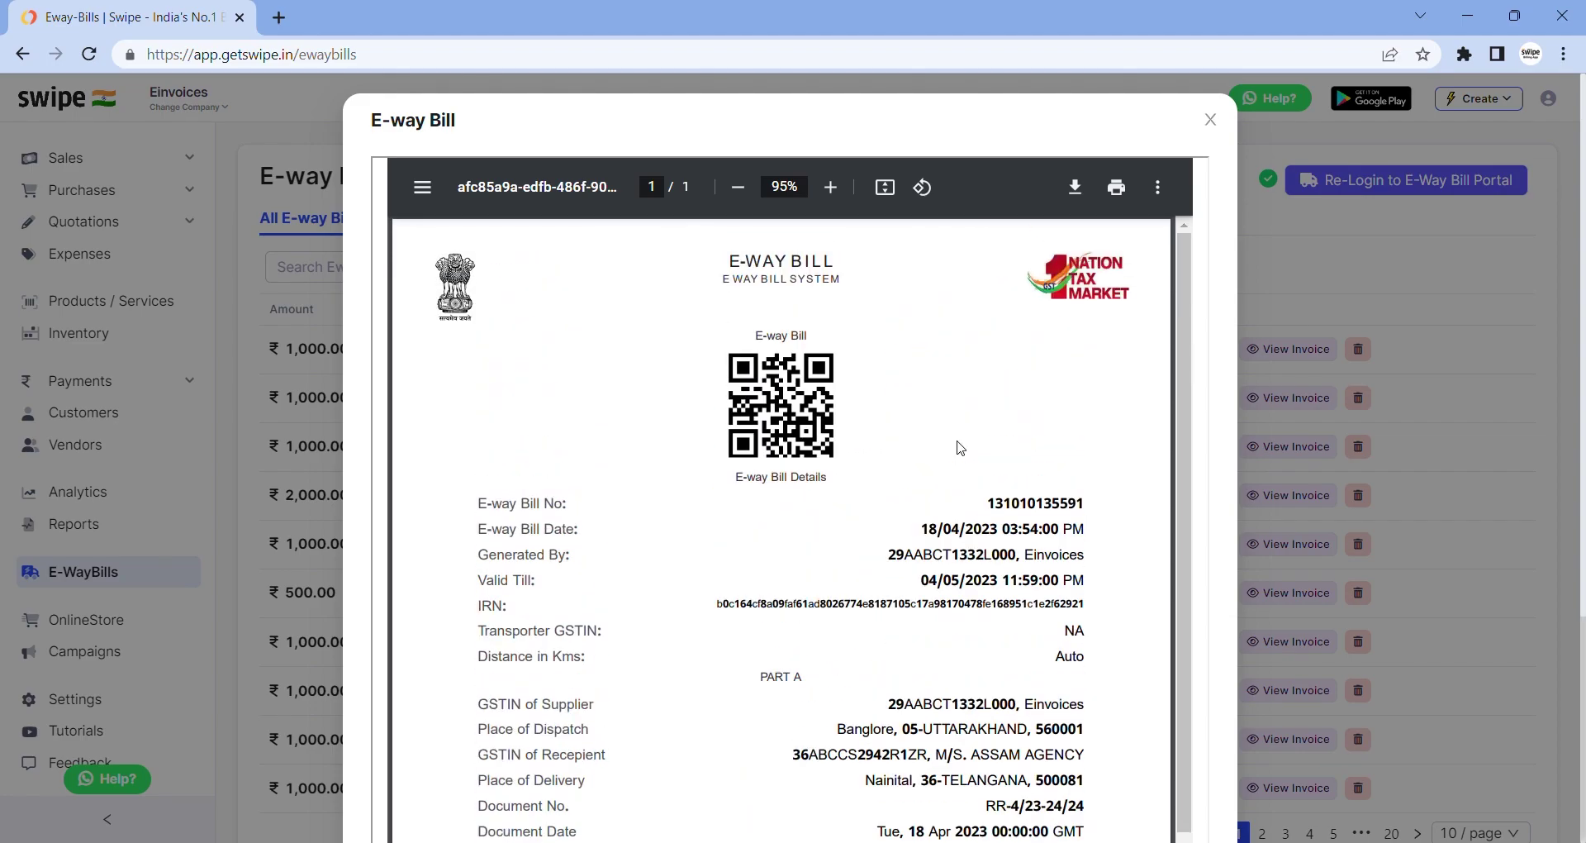
{"action": "left_click", "coordinate": [1211, 120]}
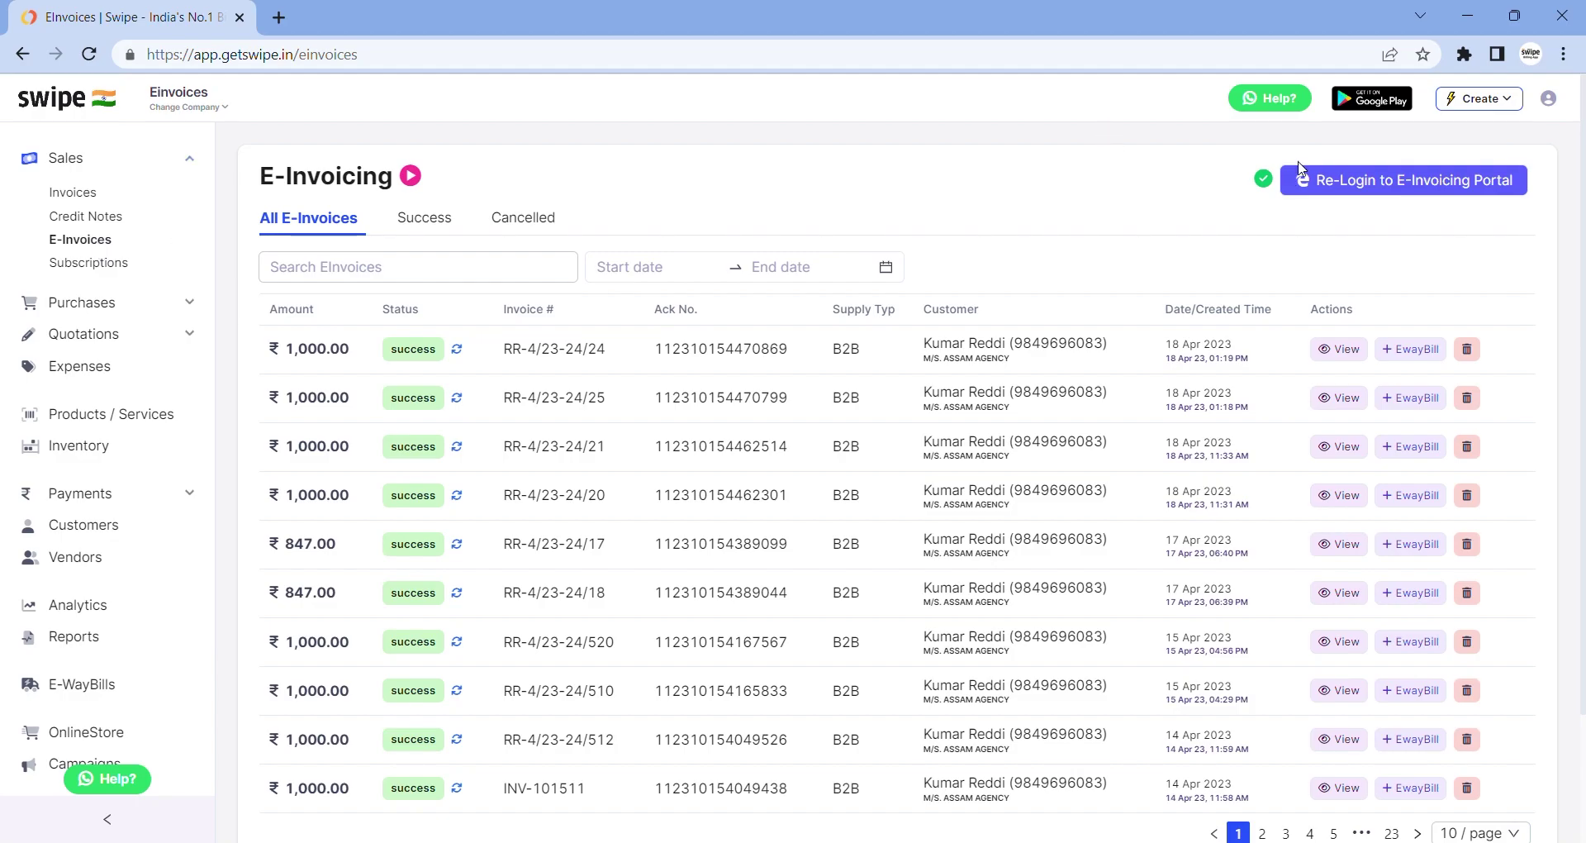
Step through the e-invoicing portal GSP login fields unfilled, then return to the Sales invoices list
{"action": "left_click", "coordinate": [1347, 190]}
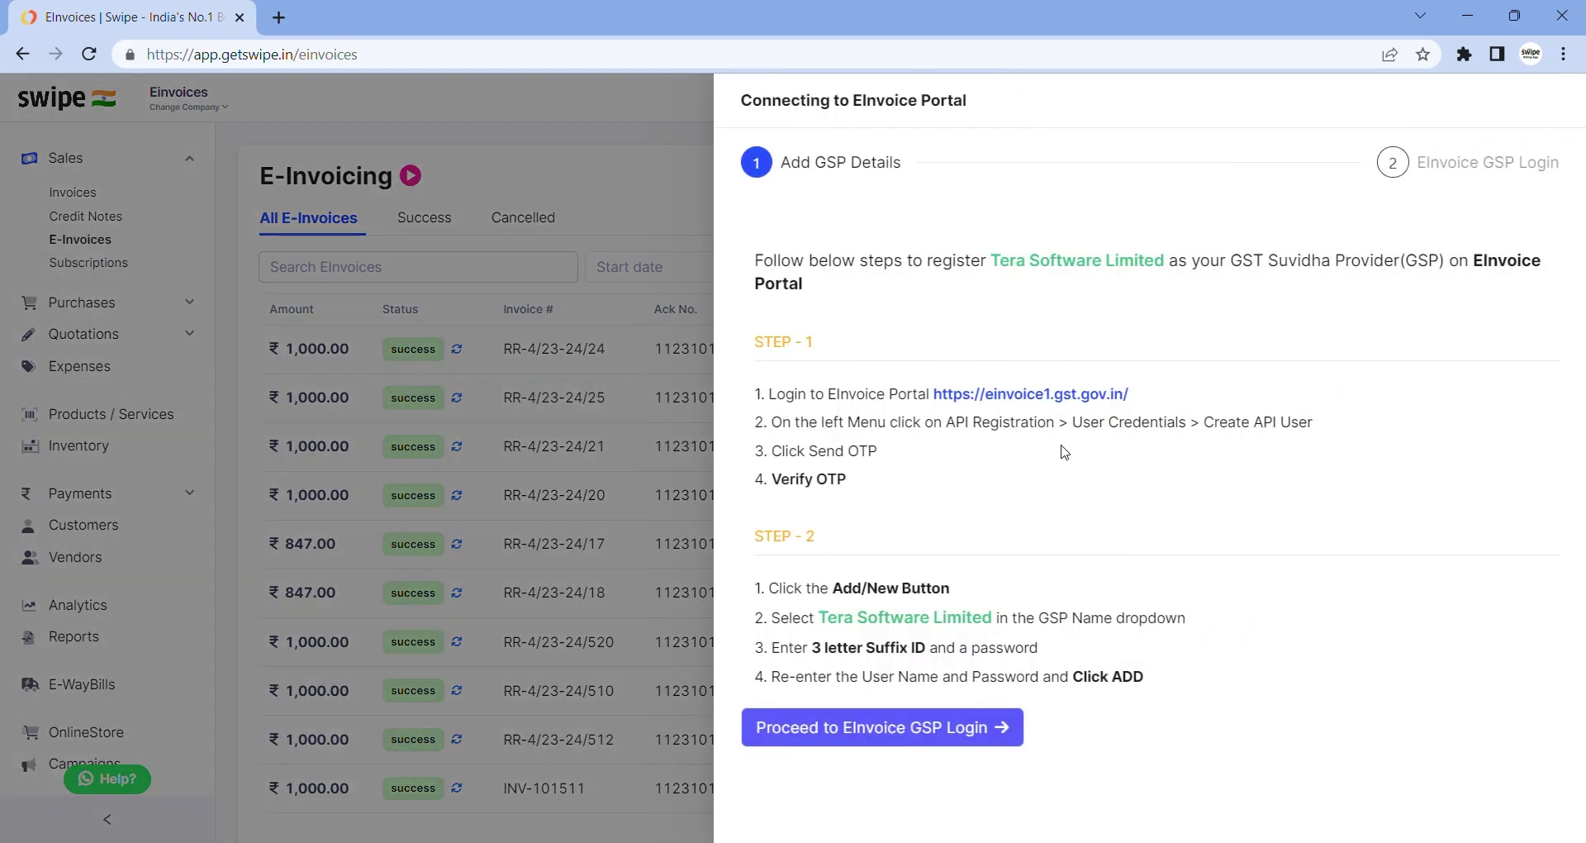
{"action": "left_click", "coordinate": [927, 726]}
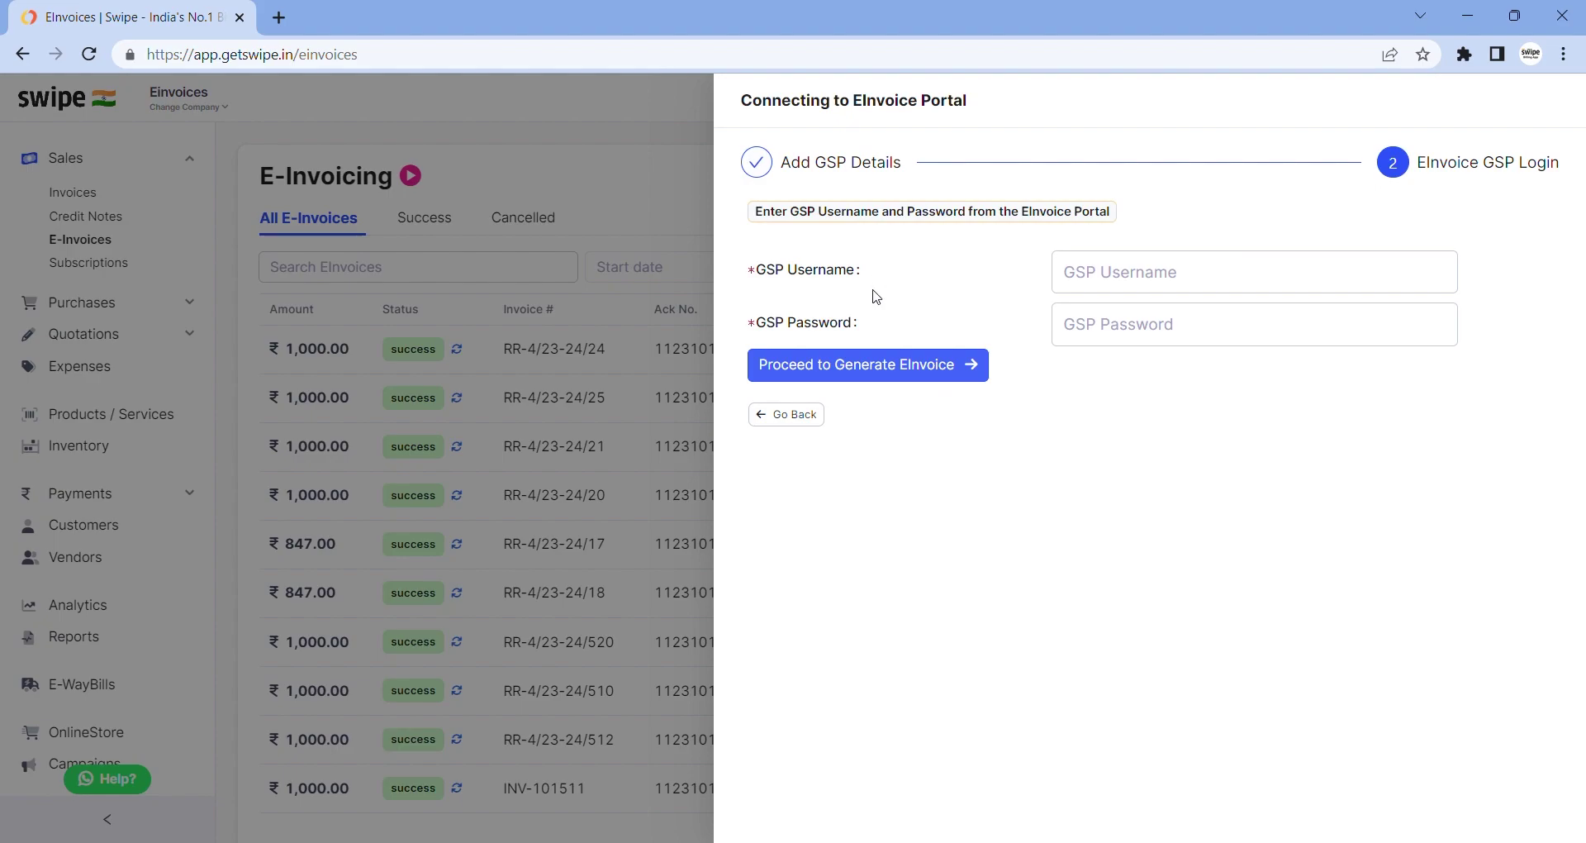
{"action": "left_click", "coordinate": [1101, 263]}
{"action": "left_click", "coordinate": [1107, 322]}
{"action": "left_click", "coordinate": [77, 164]}
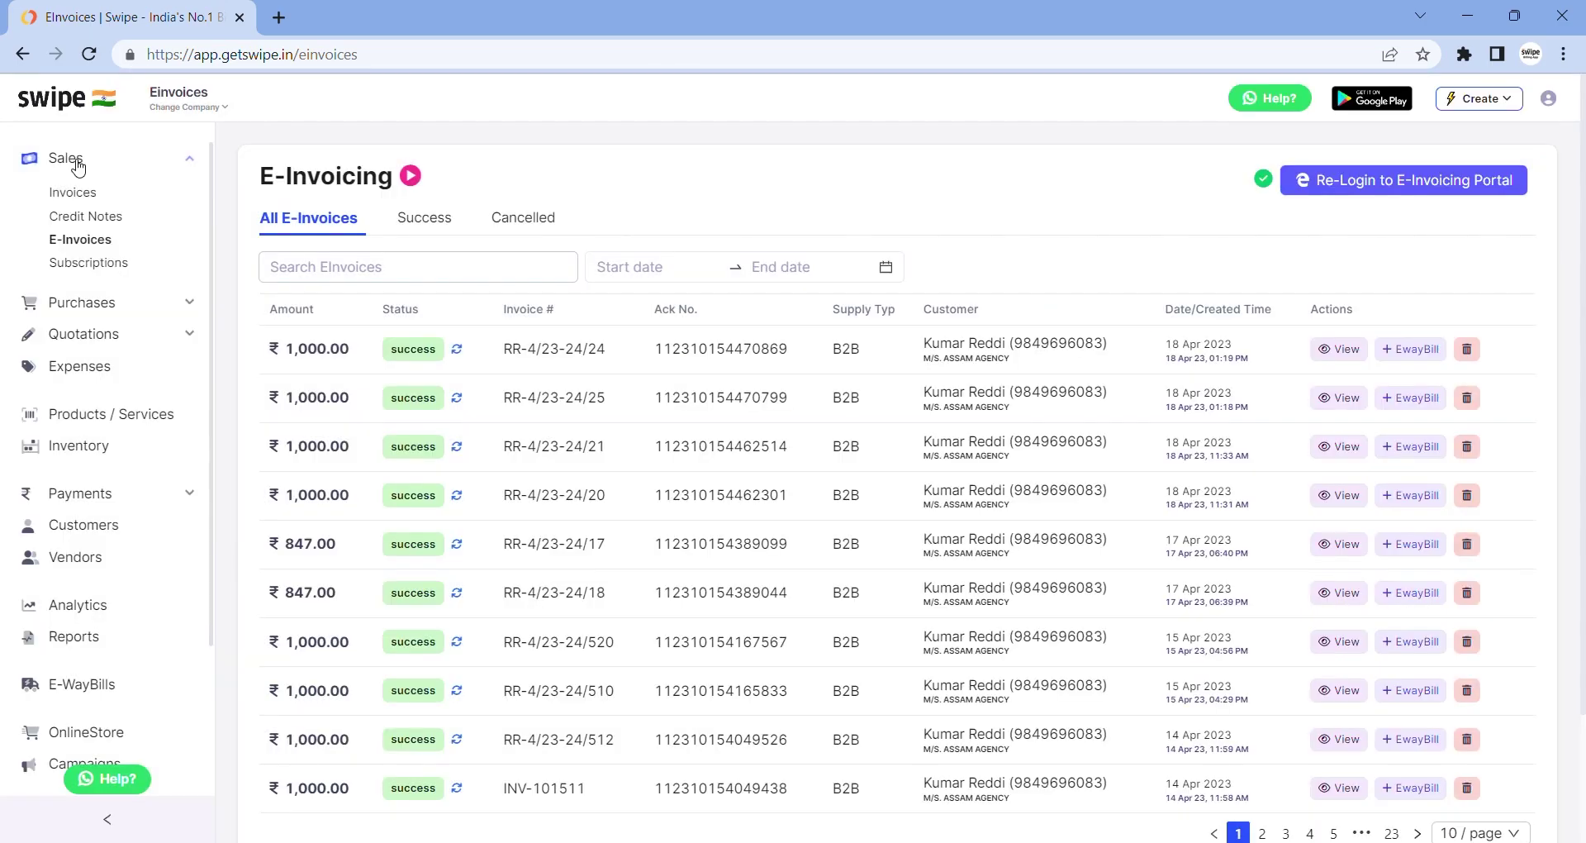
{"action": "left_click", "coordinate": [76, 194]}
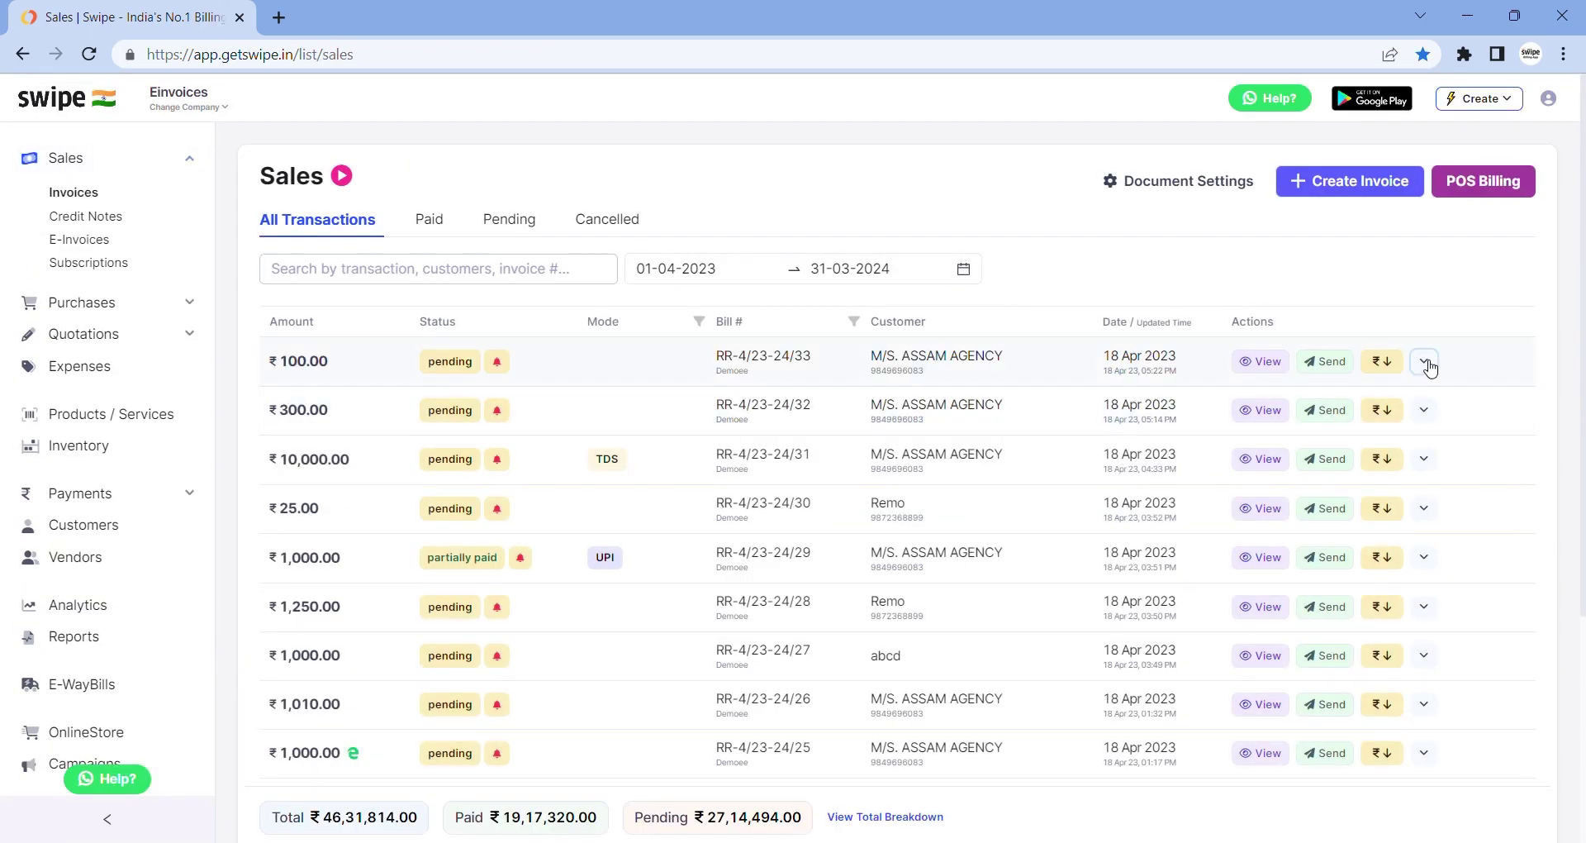
Open the Create E-Invoice form for RR-4/23-24/33, close it unsaved, and go to E-Invoices
{"action": "left_click", "coordinate": [1428, 367]}
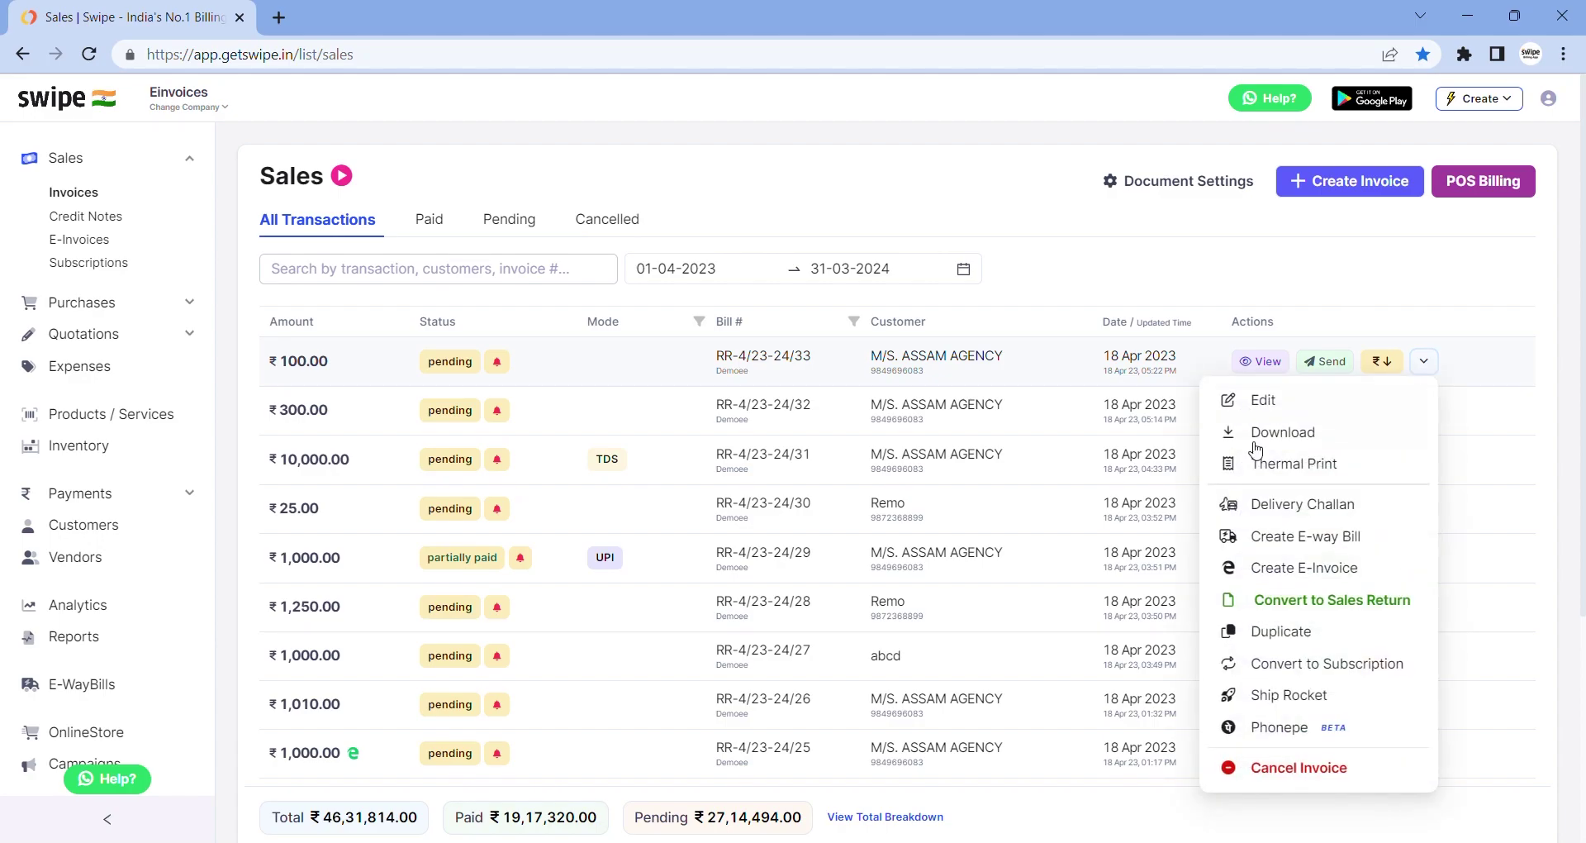
{"action": "left_click", "coordinate": [1268, 561]}
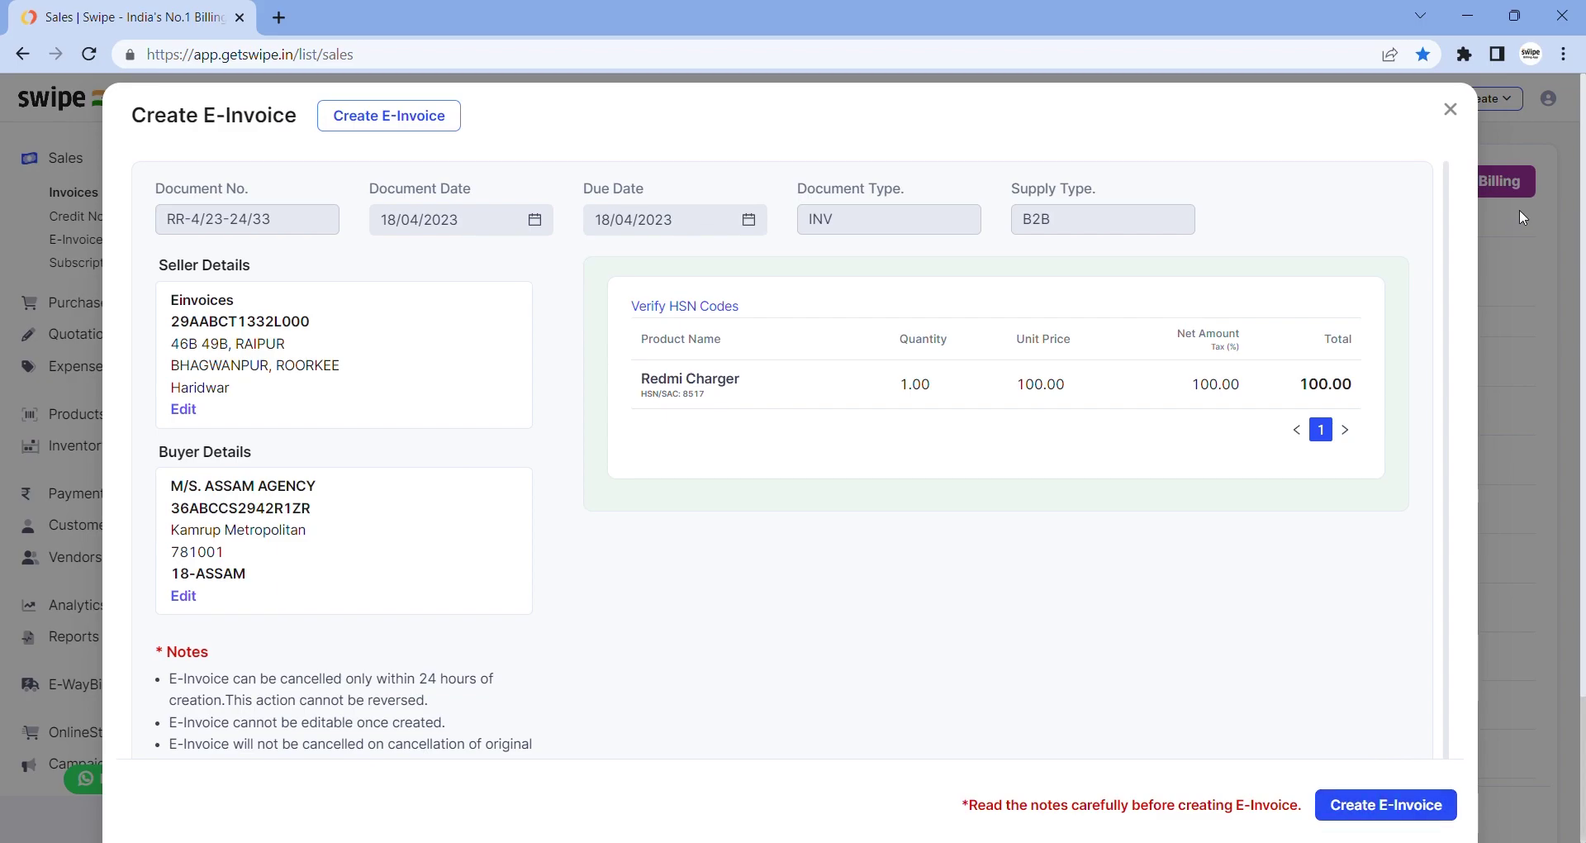
{"action": "left_click", "coordinate": [1451, 109]}
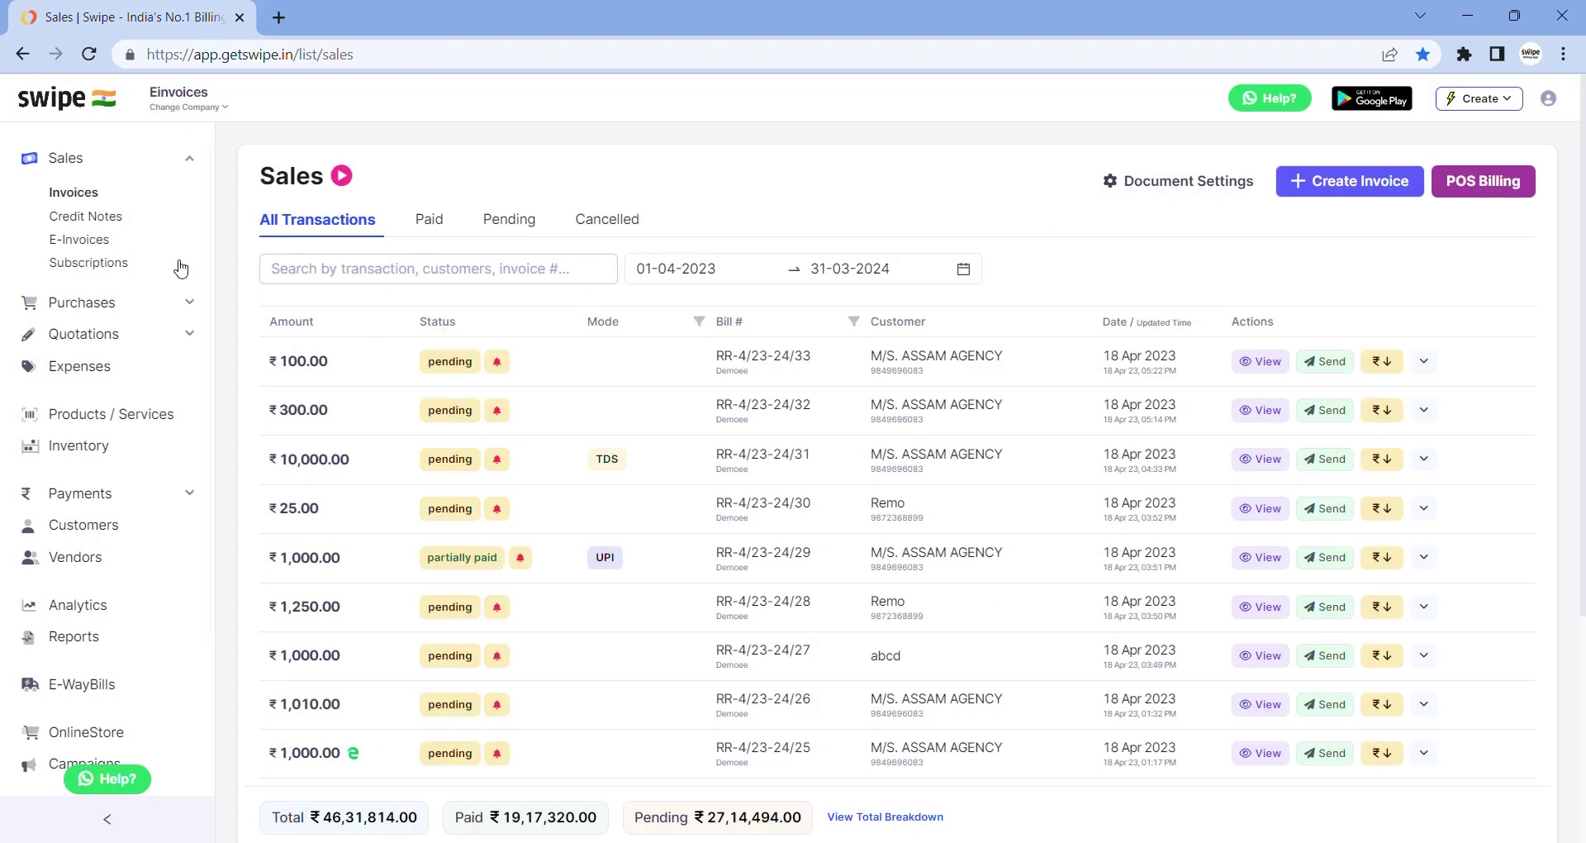
{"action": "left_click", "coordinate": [104, 248]}
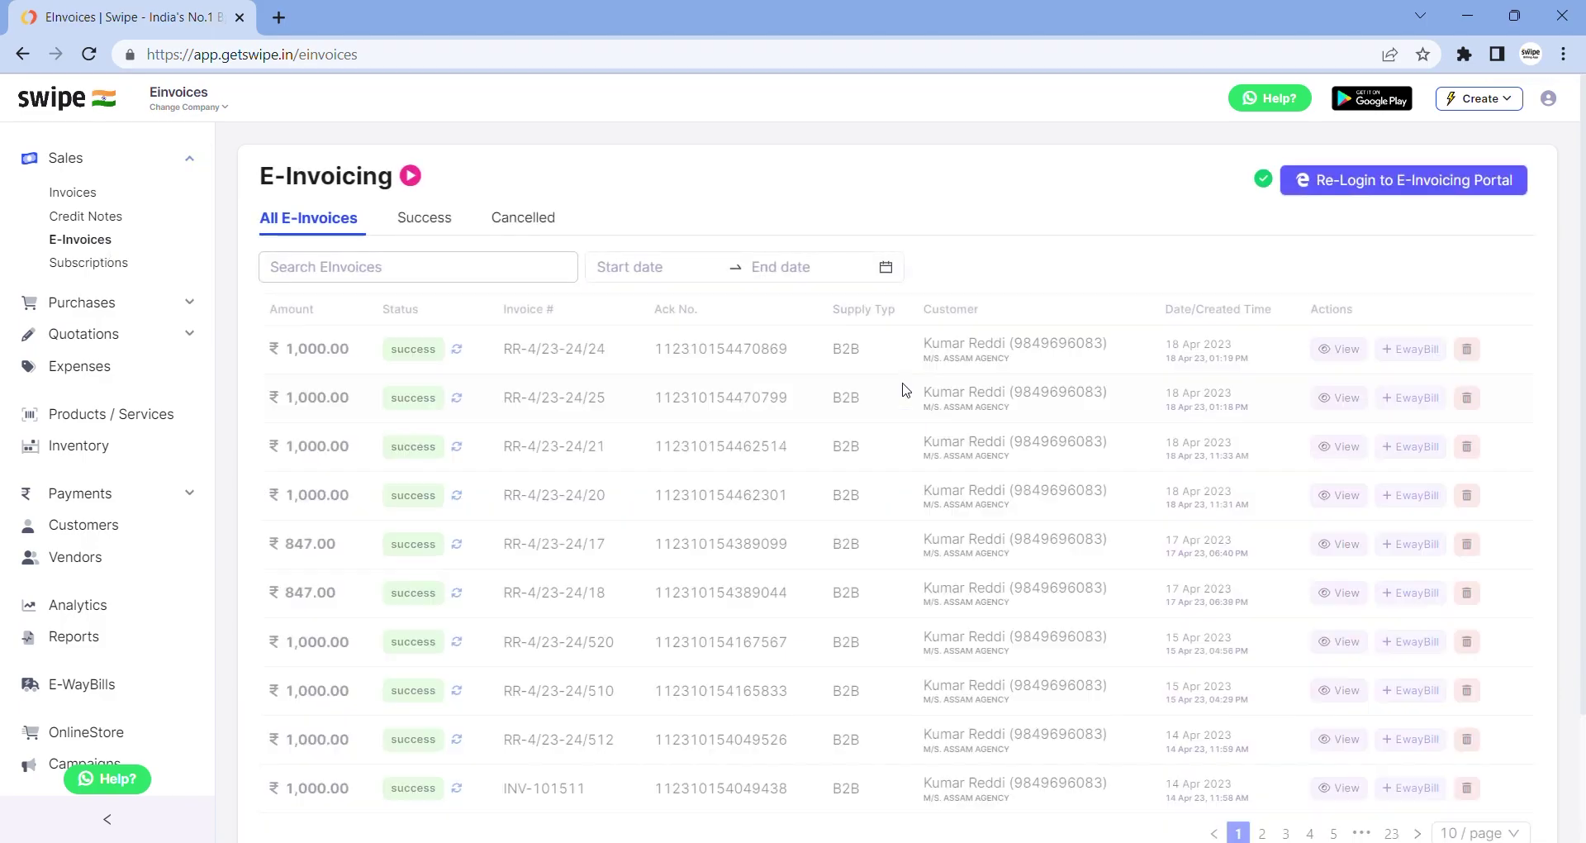
Preview e-invoice RR-4/23-24/24 and highlight its IRN and acknowledgement details
{"action": "left_click", "coordinate": [1338, 350]}
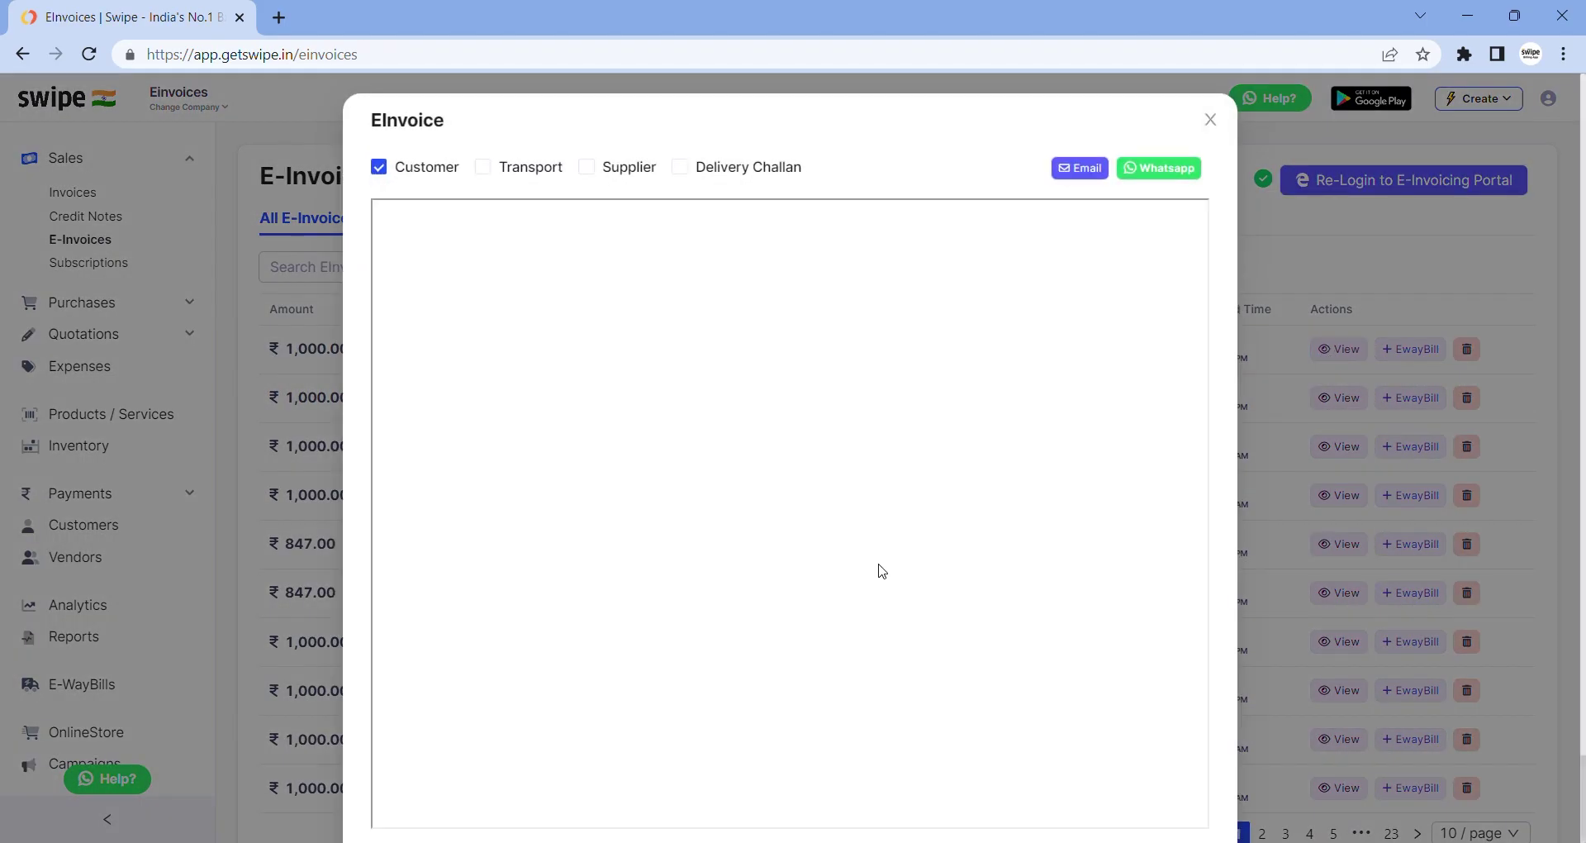
{"action": "scroll", "coordinate": [881, 570], "scroll_direction": "down", "scroll_amount": 1}
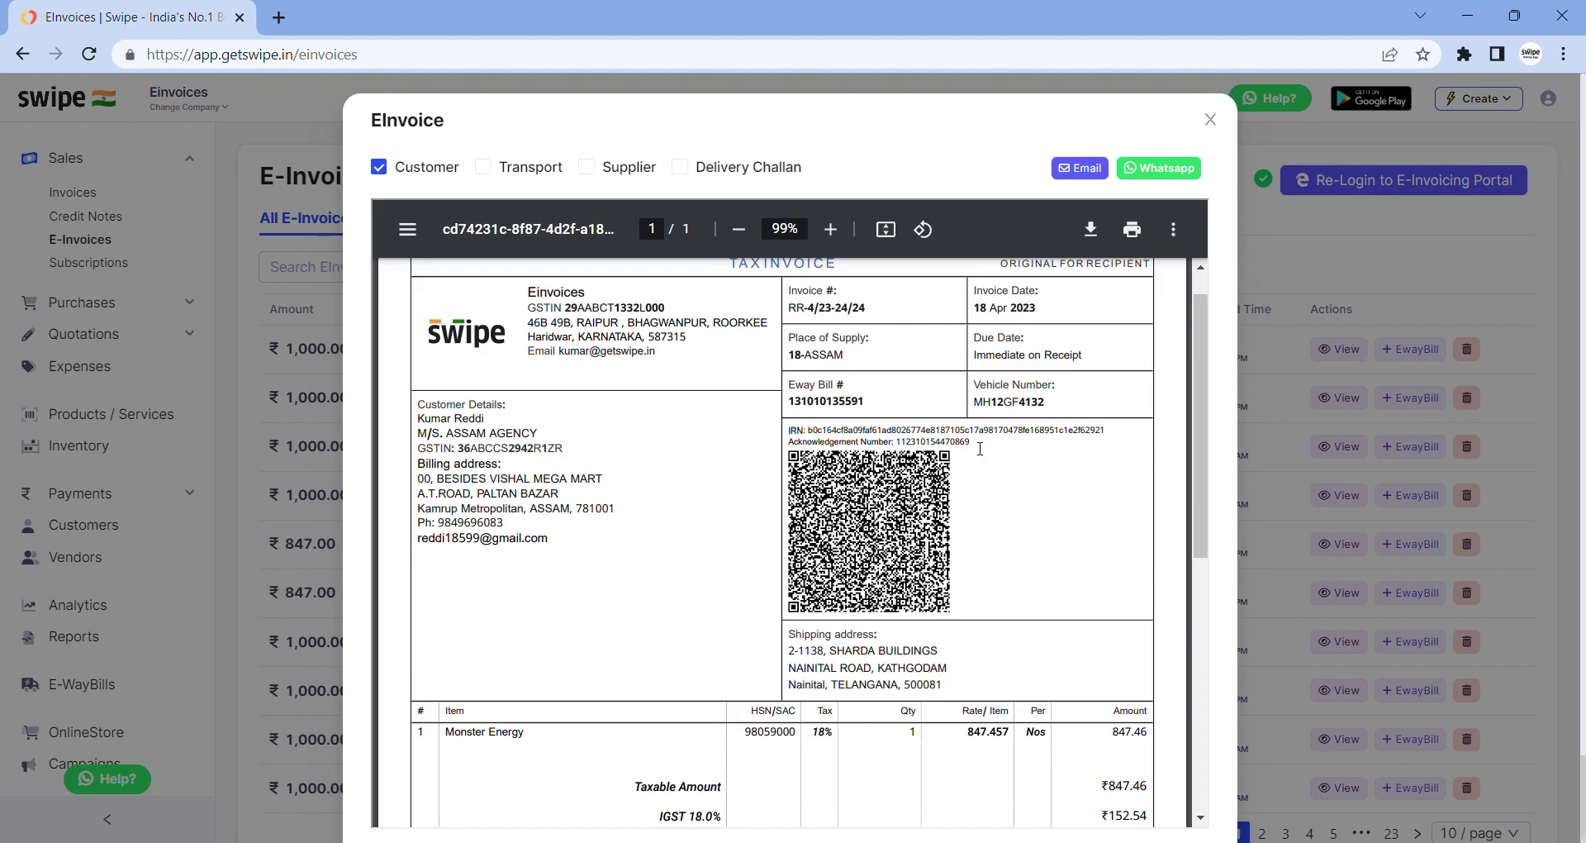
{"action": "left_click_drag", "start_coordinate": [980, 448], "coordinate": [791, 404]}
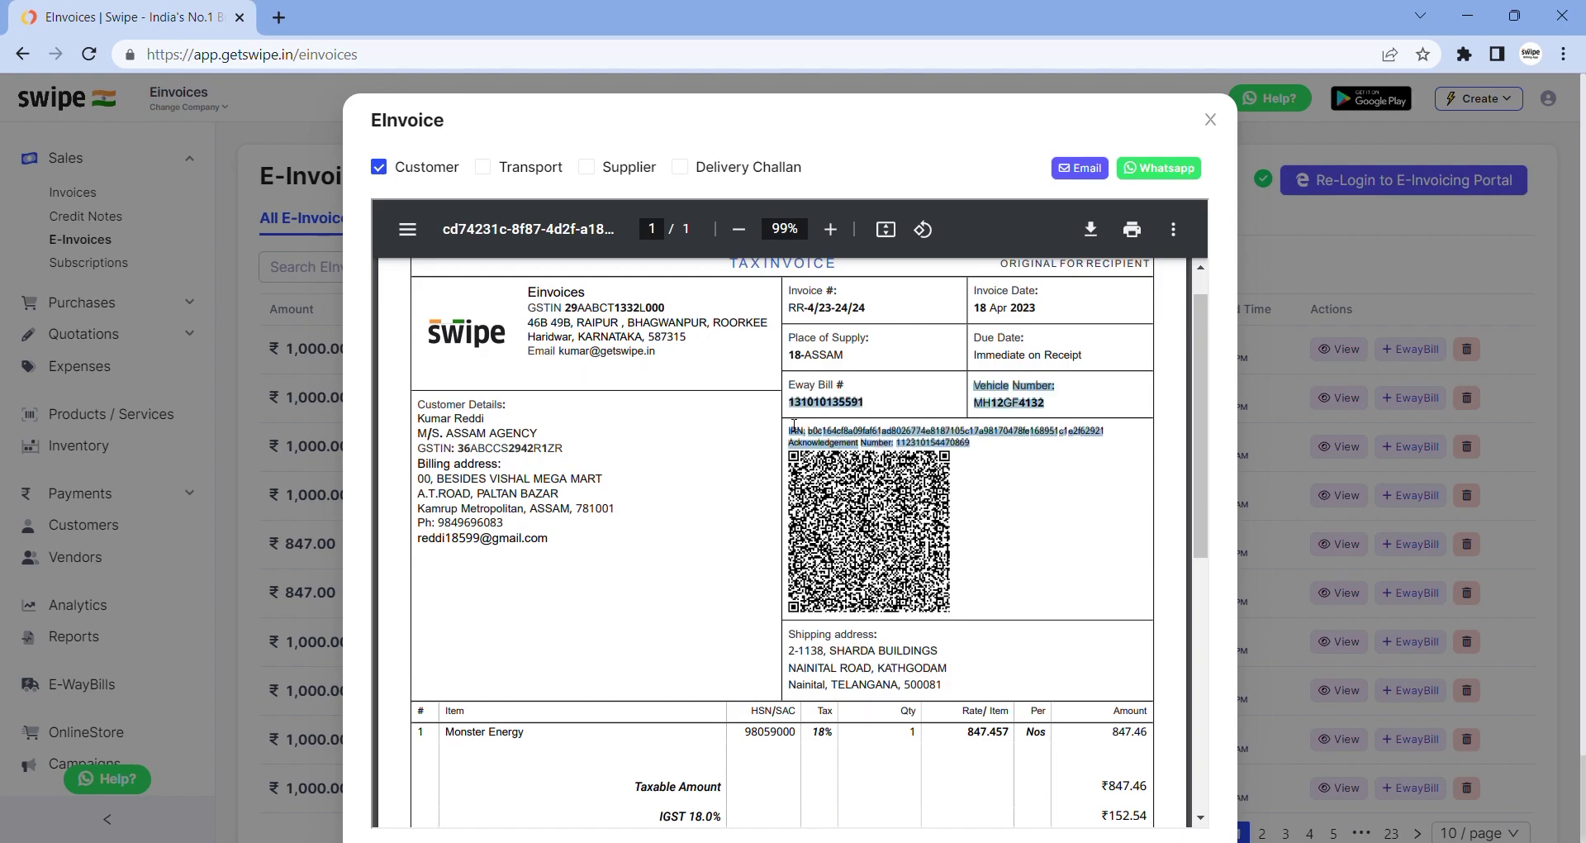
{"action": "left_click", "coordinate": [794, 425]}
Close the e-invoice preview and open the online storefront's product categories in a new tab
{"action": "left_click", "coordinate": [1211, 120]}
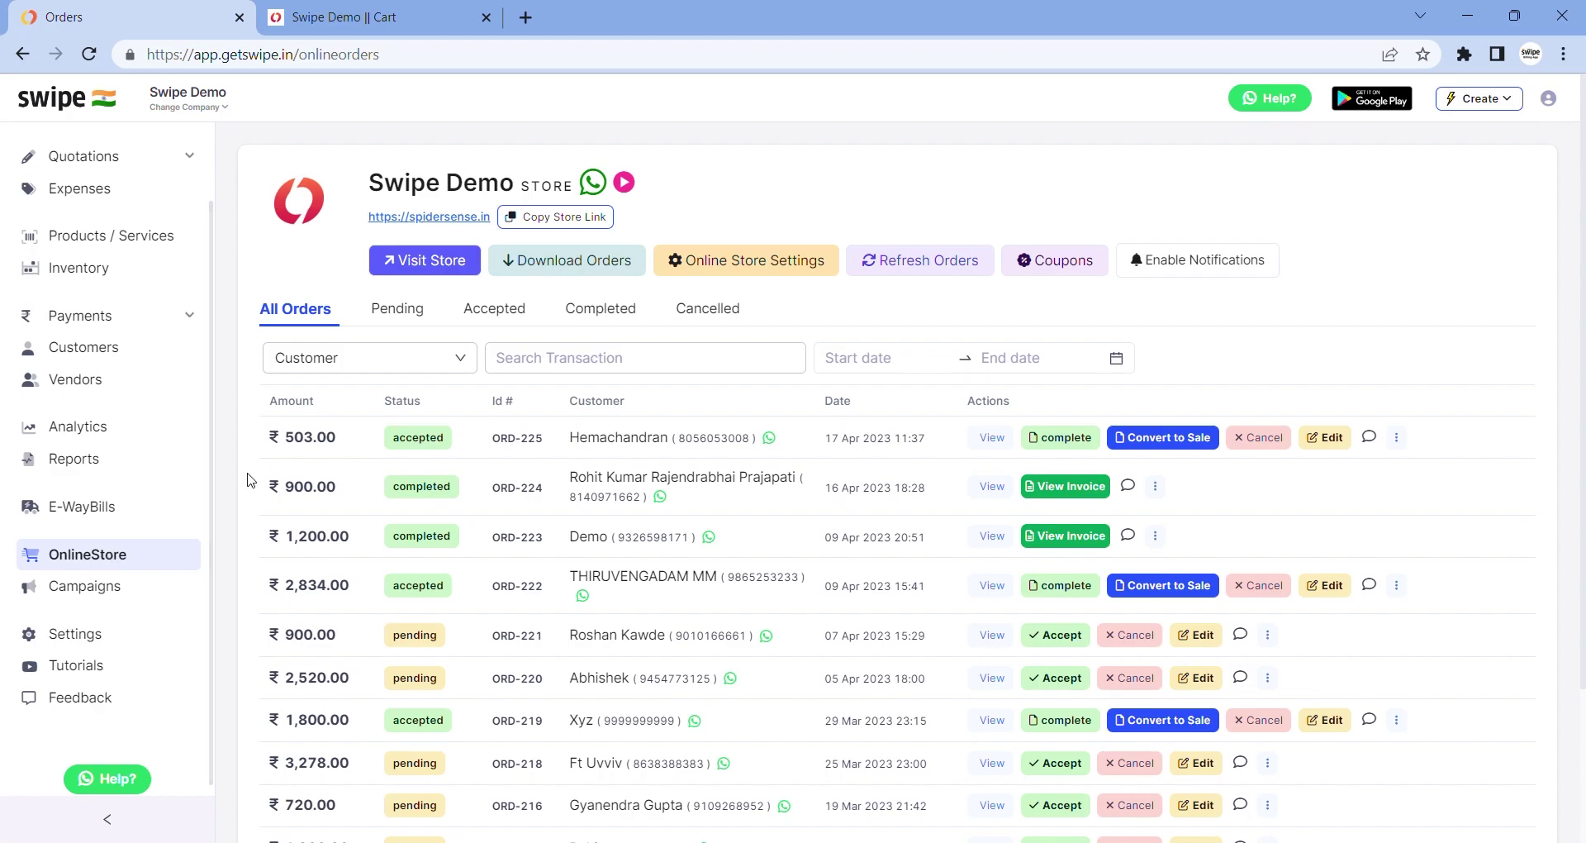
{"action": "left_click", "coordinate": [440, 219]}
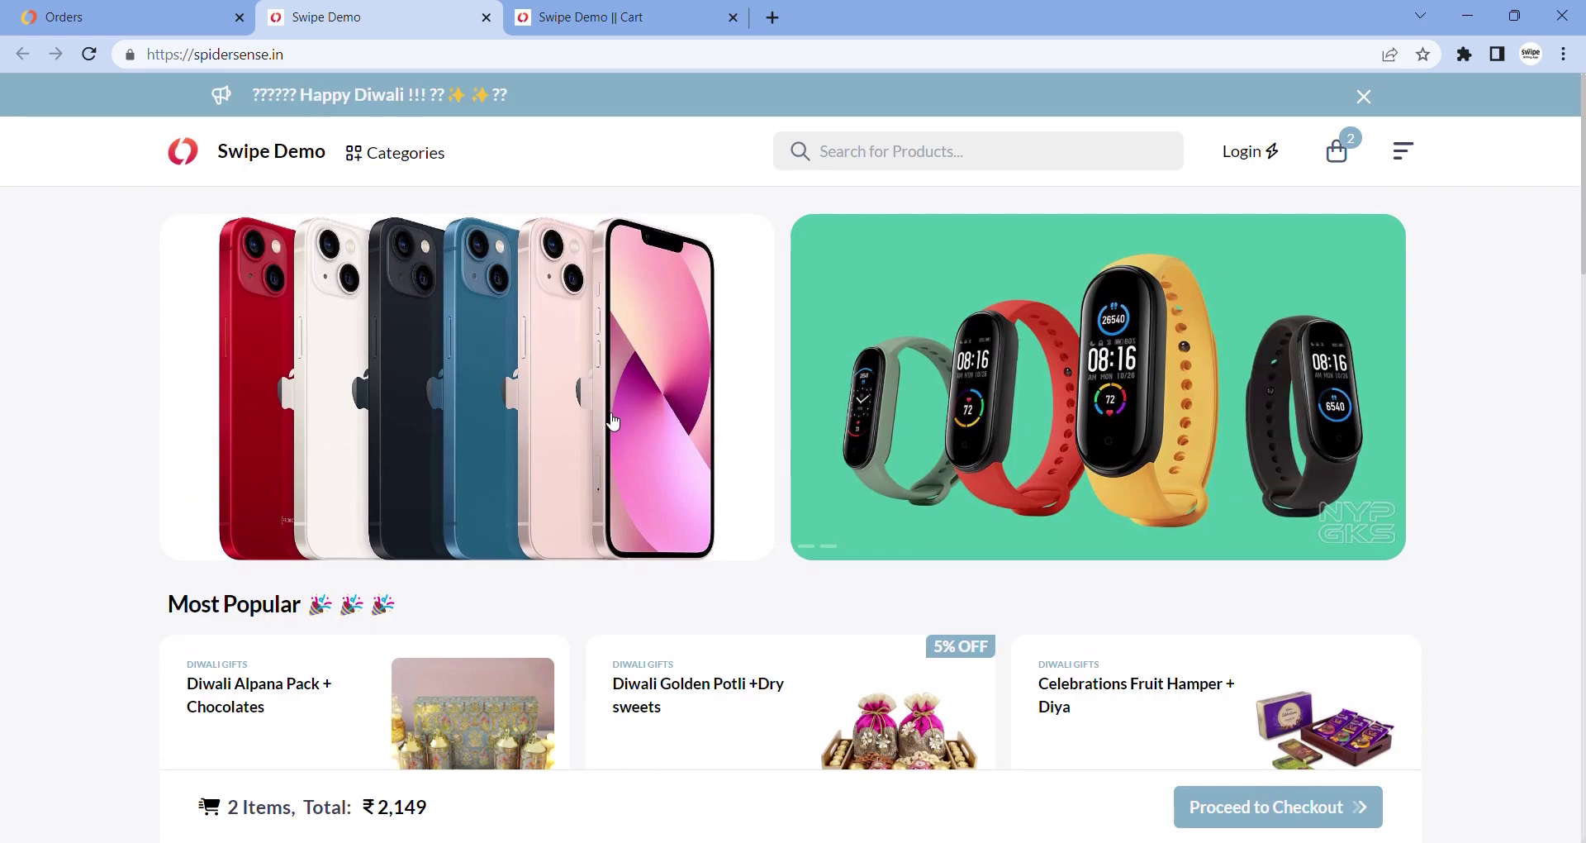
{"action": "scroll", "coordinate": [566, 201], "scroll_direction": "down", "scroll_amount": 1}
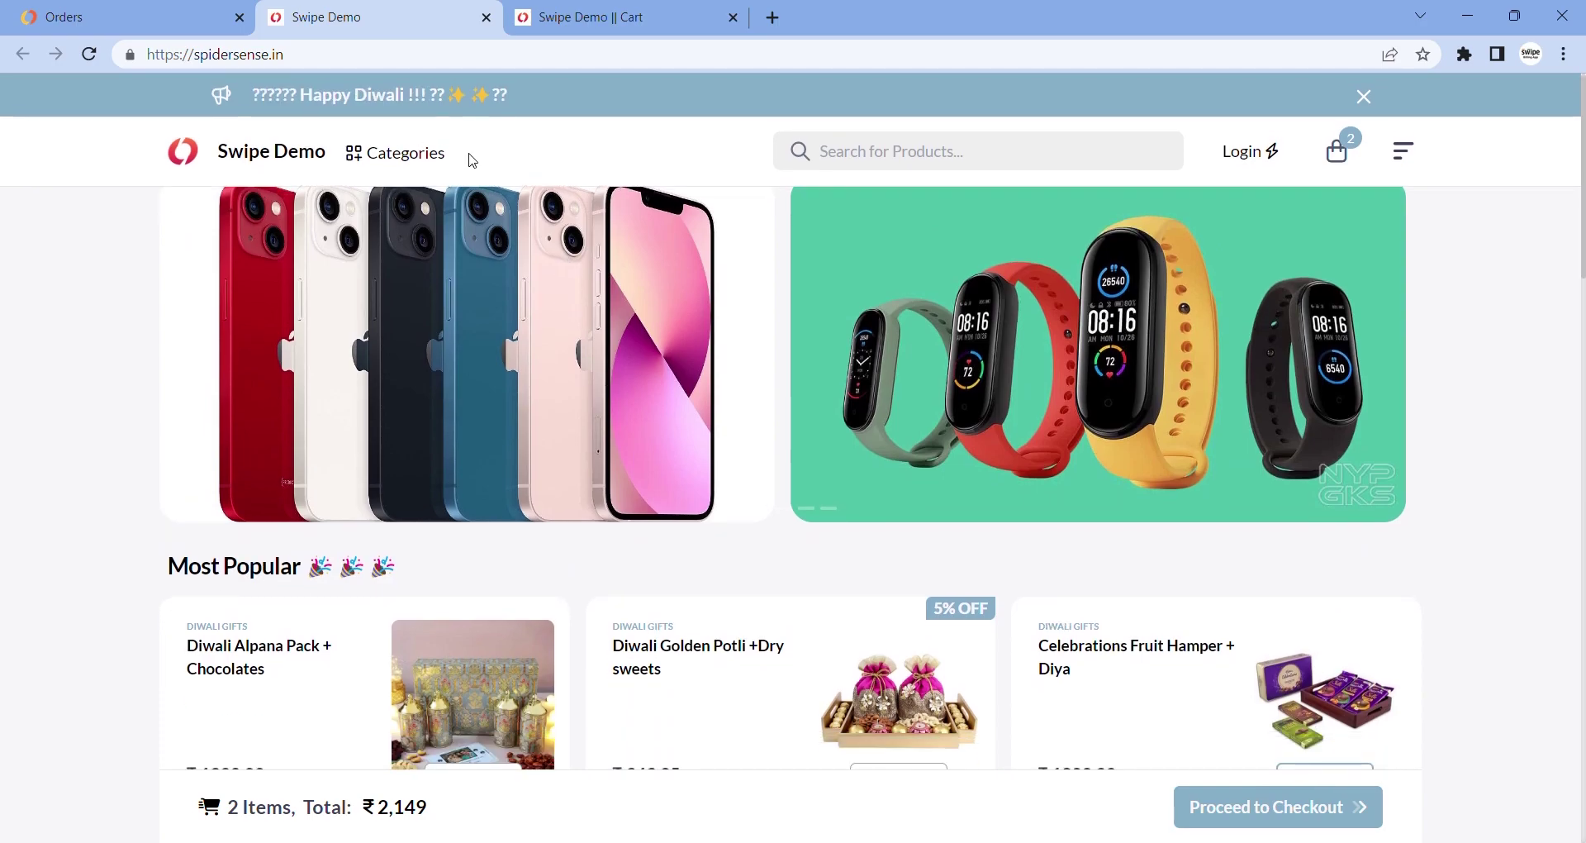
{"action": "left_click", "coordinate": [425, 155]}
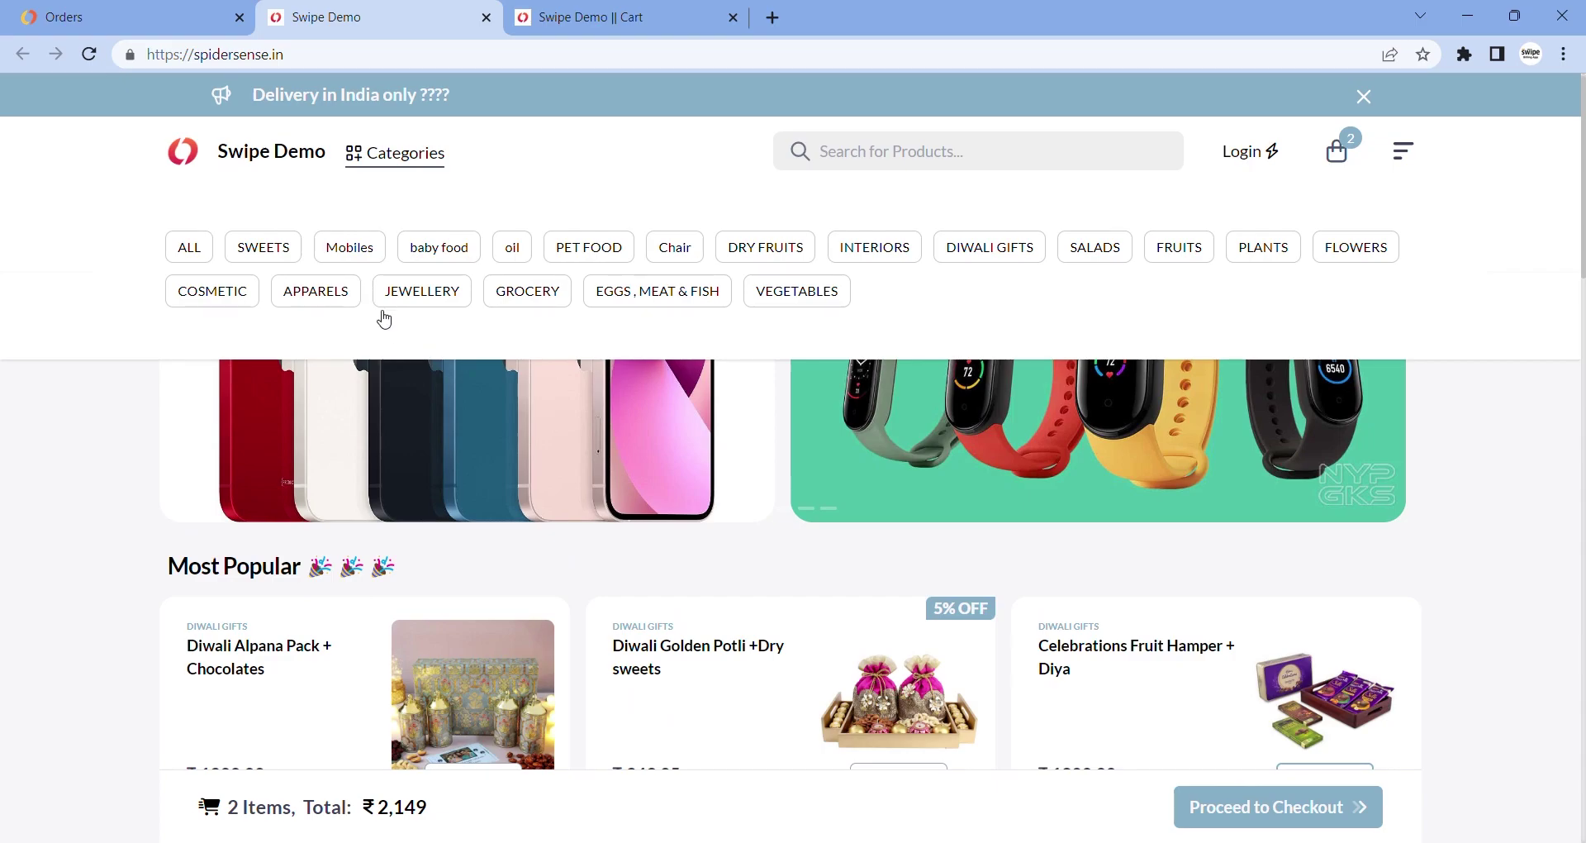
Add Diwali Warli Art Pack + Diya and Diwali Cane Basket + Diya, then reach ₹3,549 checkout
{"action": "scroll", "coordinate": [387, 330], "scroll_direction": "down", "scroll_amount": 2}
{"action": "scroll", "coordinate": [389, 350], "scroll_direction": "down", "scroll_amount": 2}
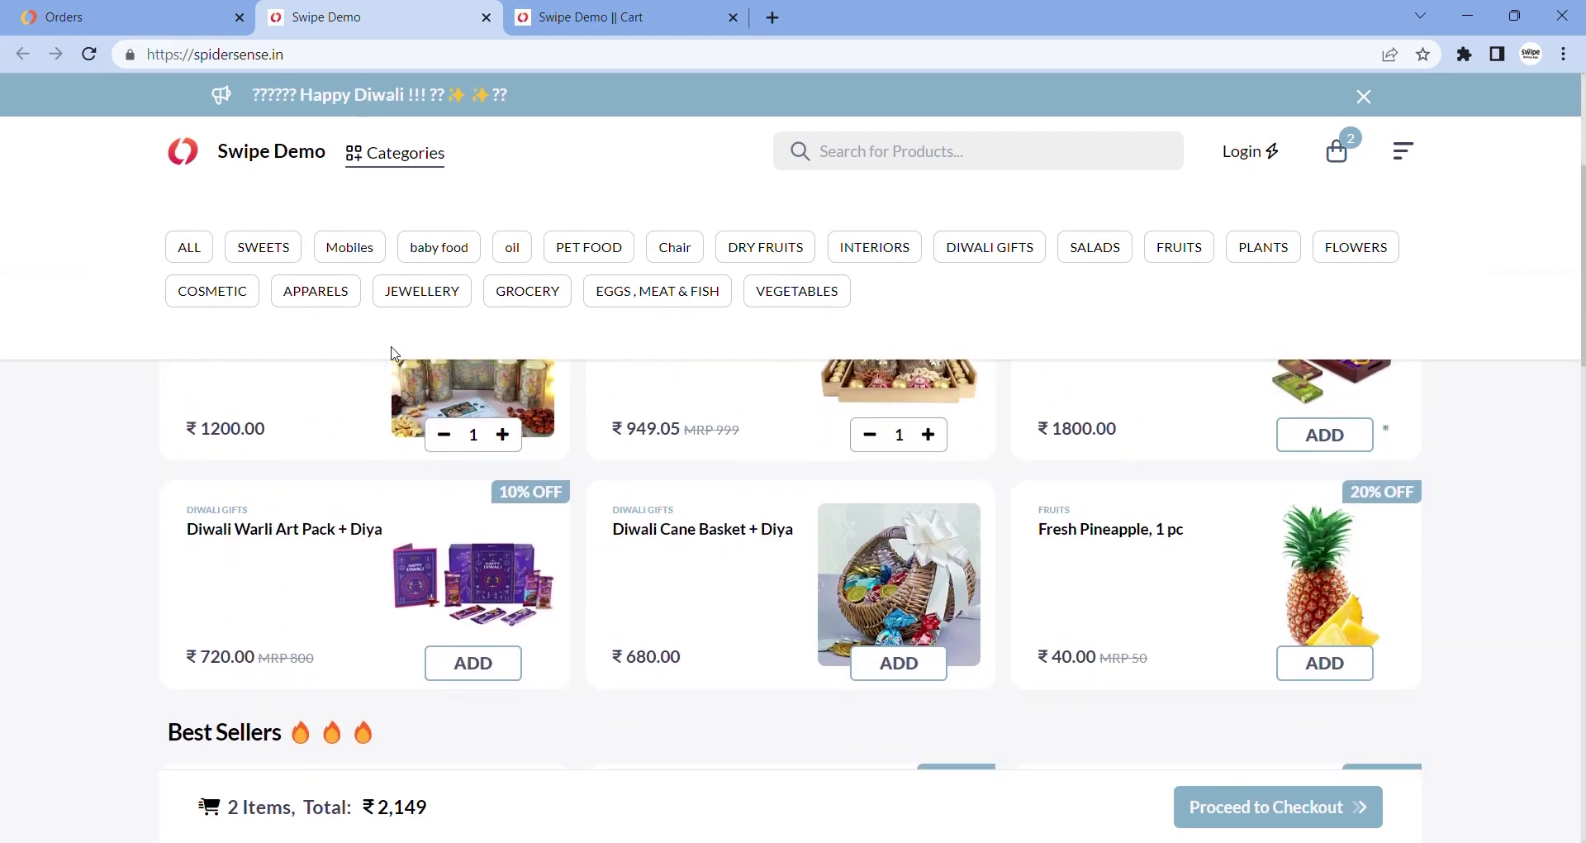
{"action": "scroll", "coordinate": [394, 354], "scroll_direction": "down", "scroll_amount": 3}
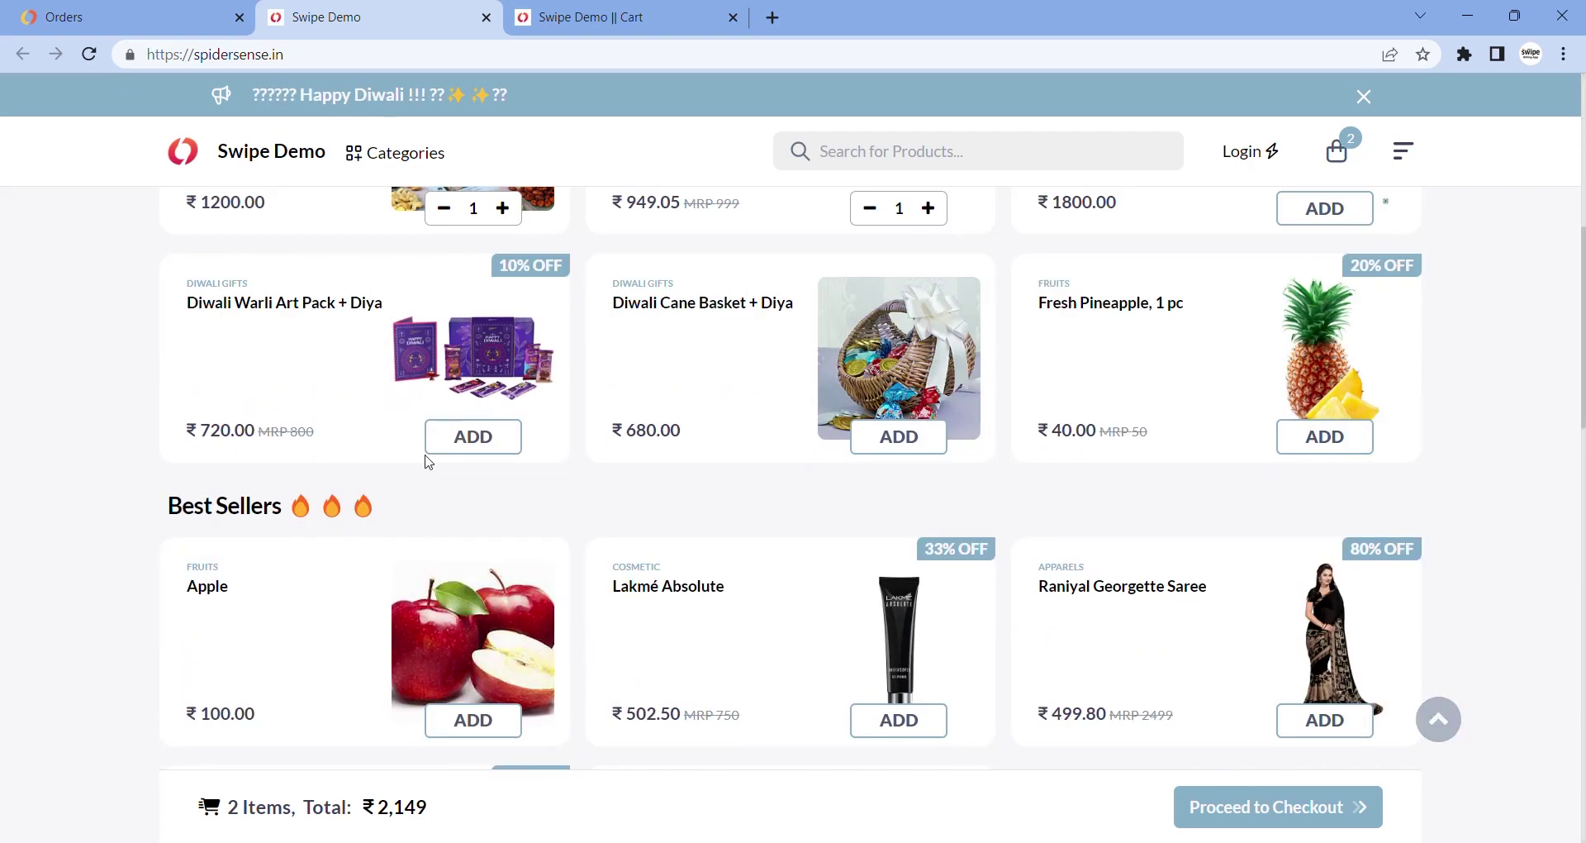
{"action": "left_click", "coordinate": [477, 448]}
{"action": "left_click", "coordinate": [947, 436]}
{"action": "left_click", "coordinate": [1231, 822]}
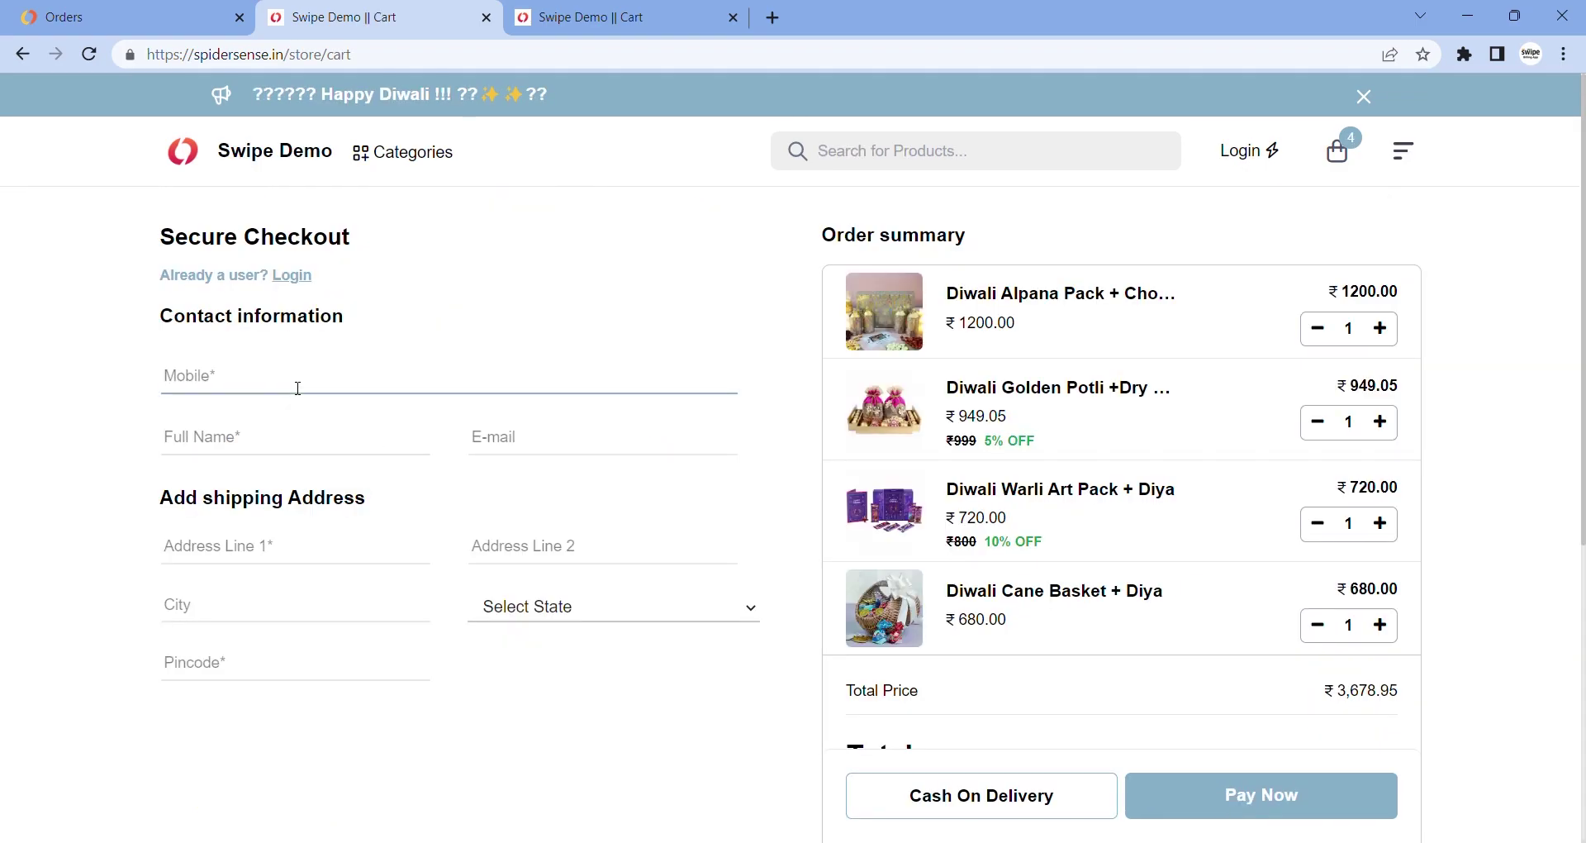
{"action": "scroll", "coordinate": [473, 447], "scroll_direction": "down", "scroll_amount": 2}
{"action": "scroll", "coordinate": [472, 446], "scroll_direction": "down", "scroll_amount": 3}
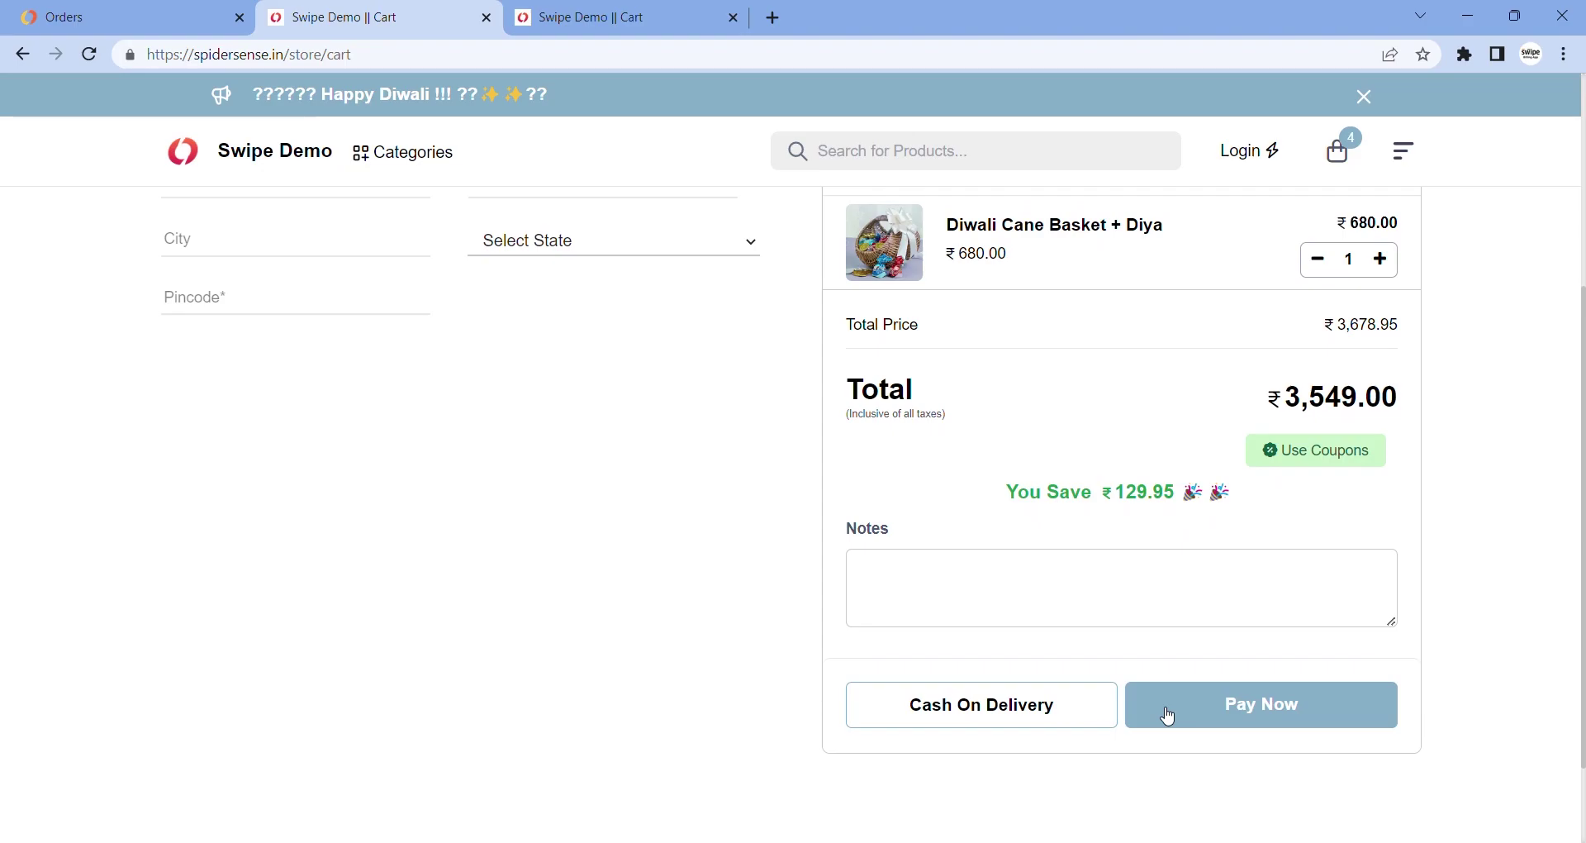
{"action": "scroll", "coordinate": [786, 570], "scroll_direction": "up", "scroll_amount": 5}
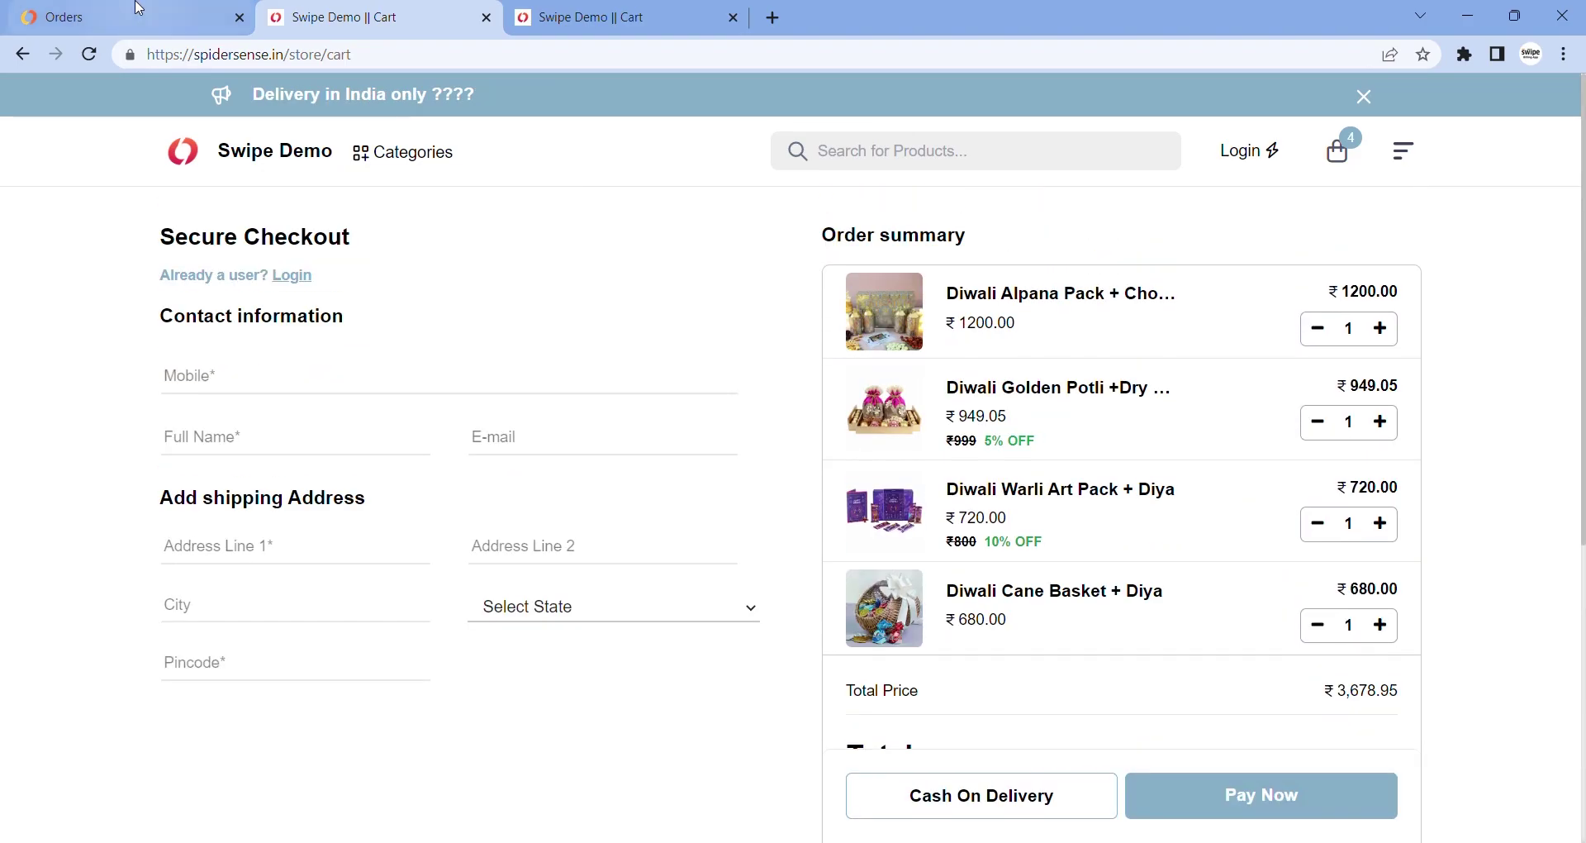
Filter online orders by Pending, Accepted, Completed and All, then open the Sales invoices list
{"action": "left_click", "coordinate": [139, 8]}
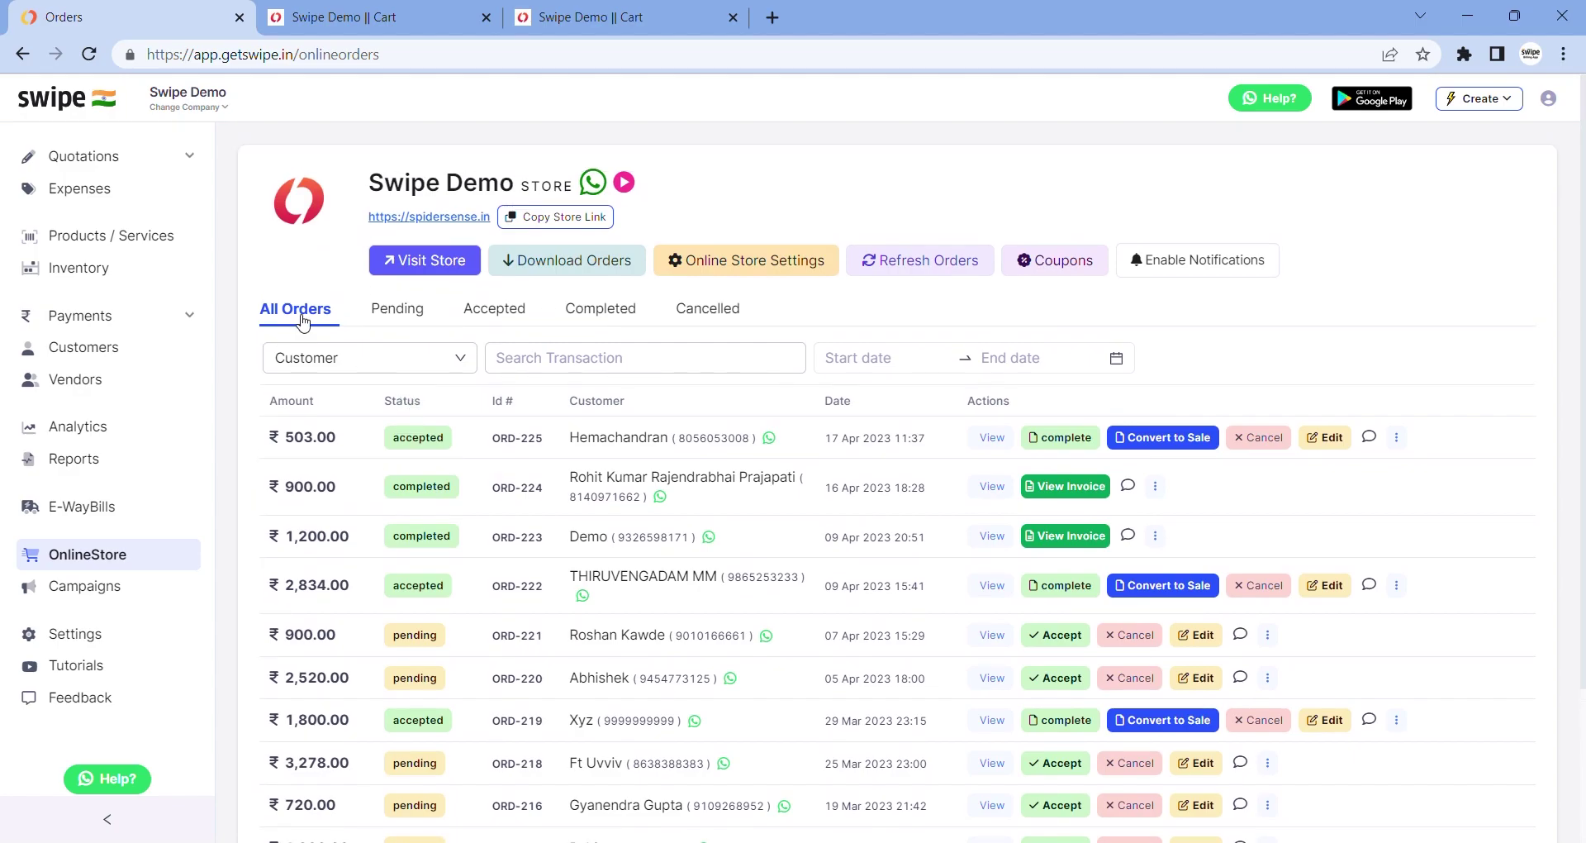
{"action": "left_click", "coordinate": [400, 319]}
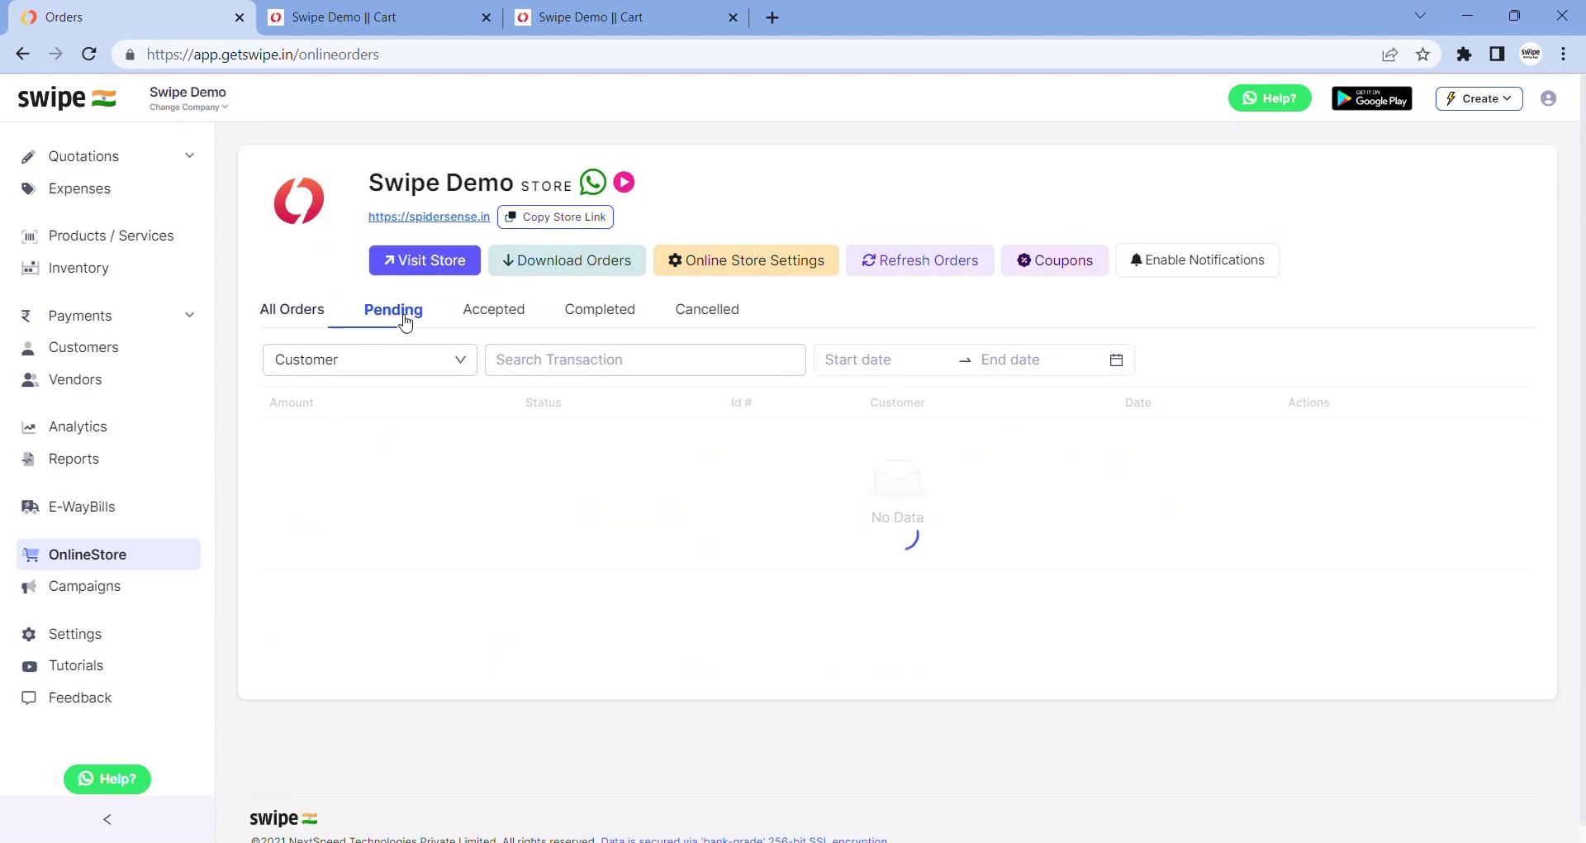
{"action": "left_click", "coordinate": [501, 323]}
{"action": "left_click", "coordinate": [580, 319]}
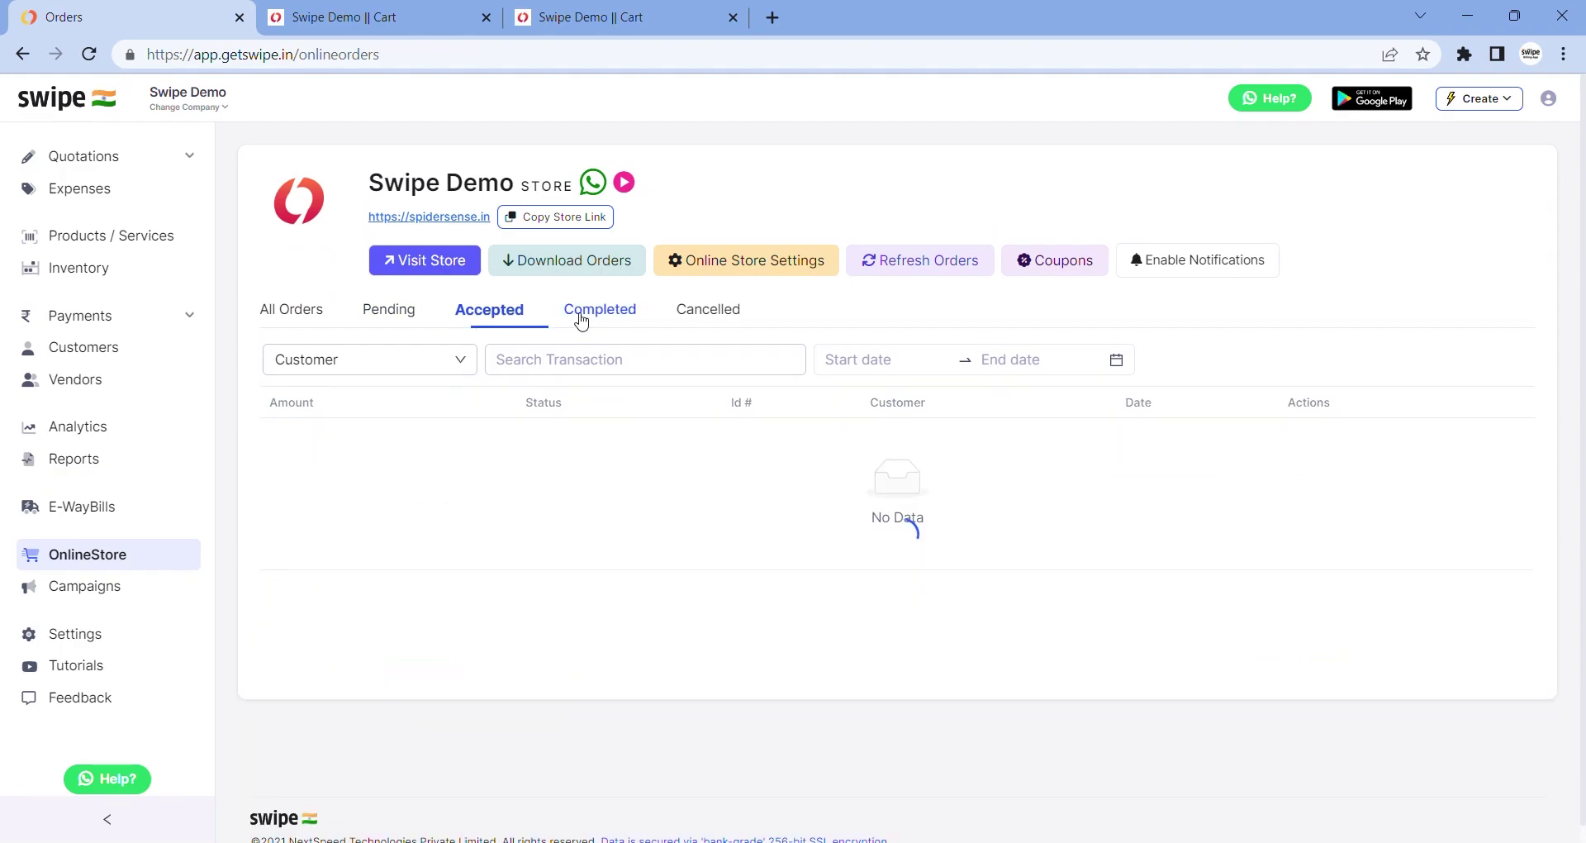
{"action": "left_click", "coordinate": [310, 315]}
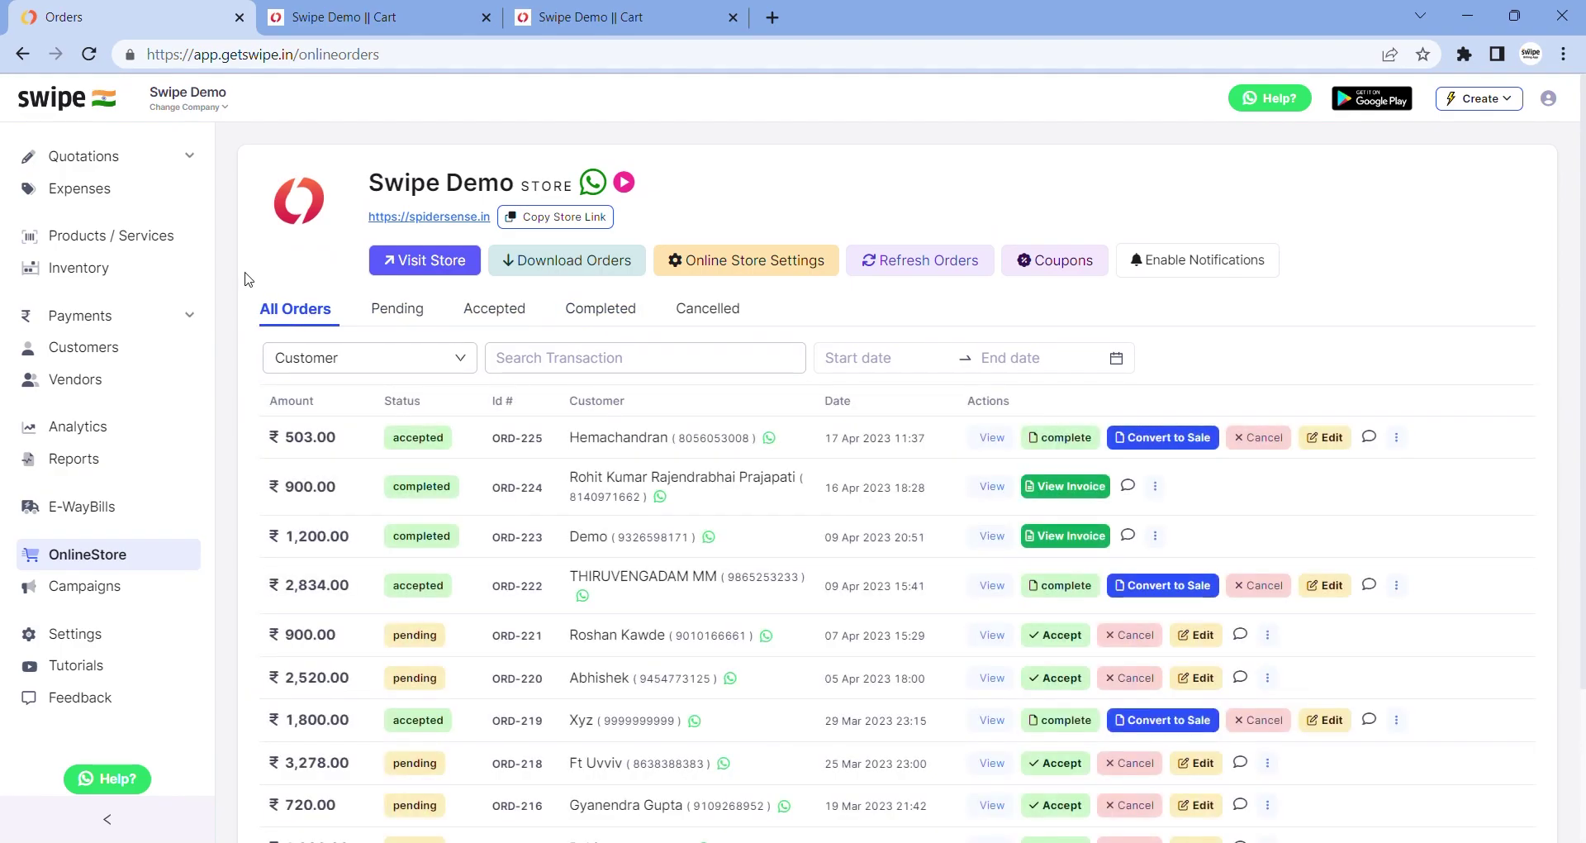
{"action": "scroll", "coordinate": [127, 273], "scroll_direction": "up", "scroll_amount": 1}
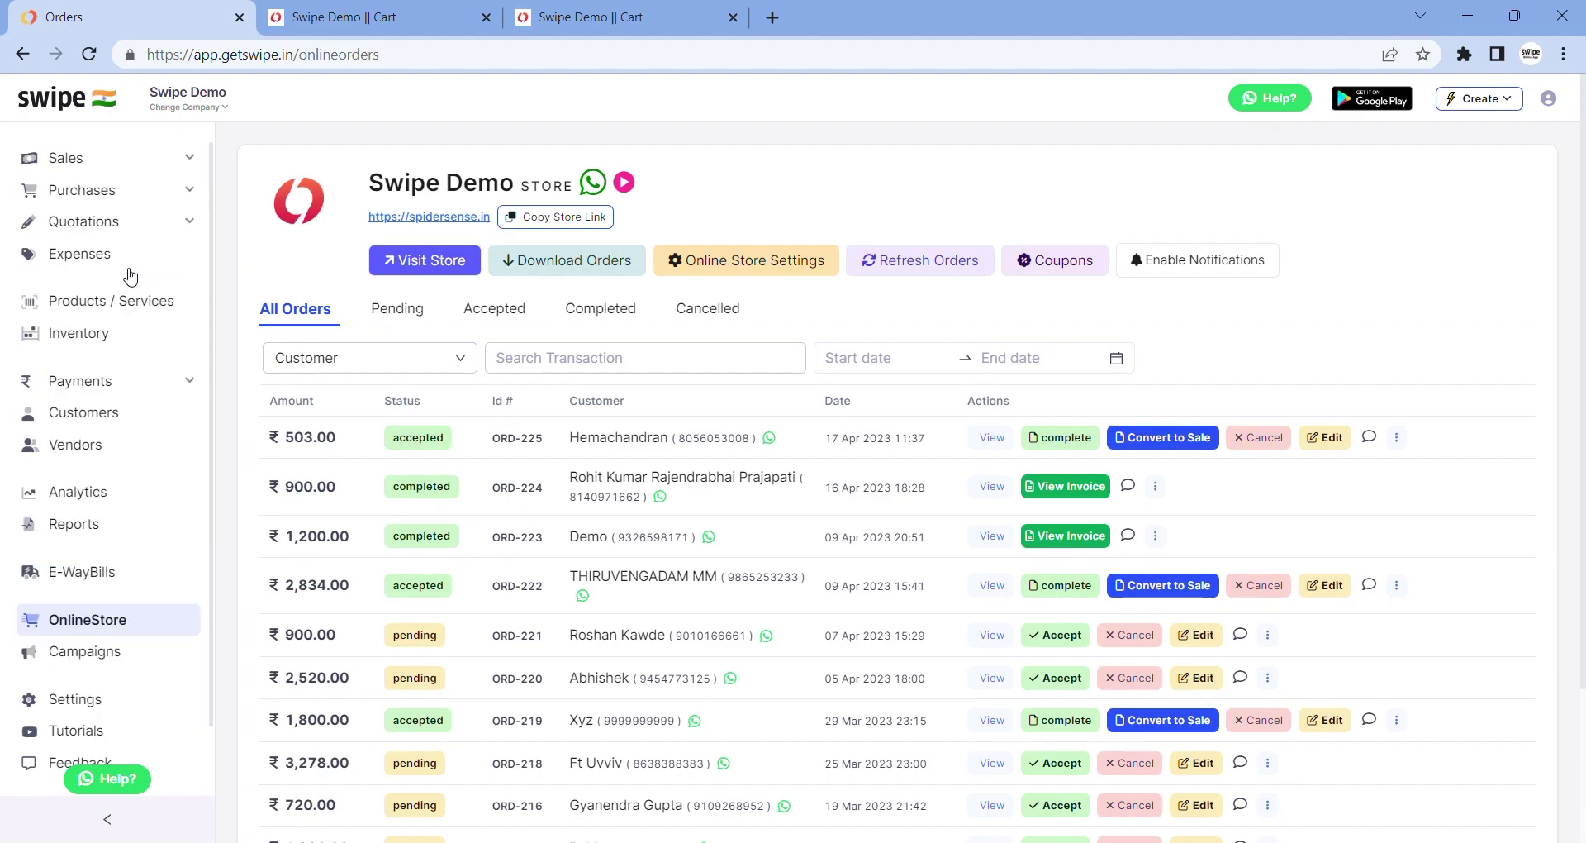
{"action": "left_click", "coordinate": [71, 157]}
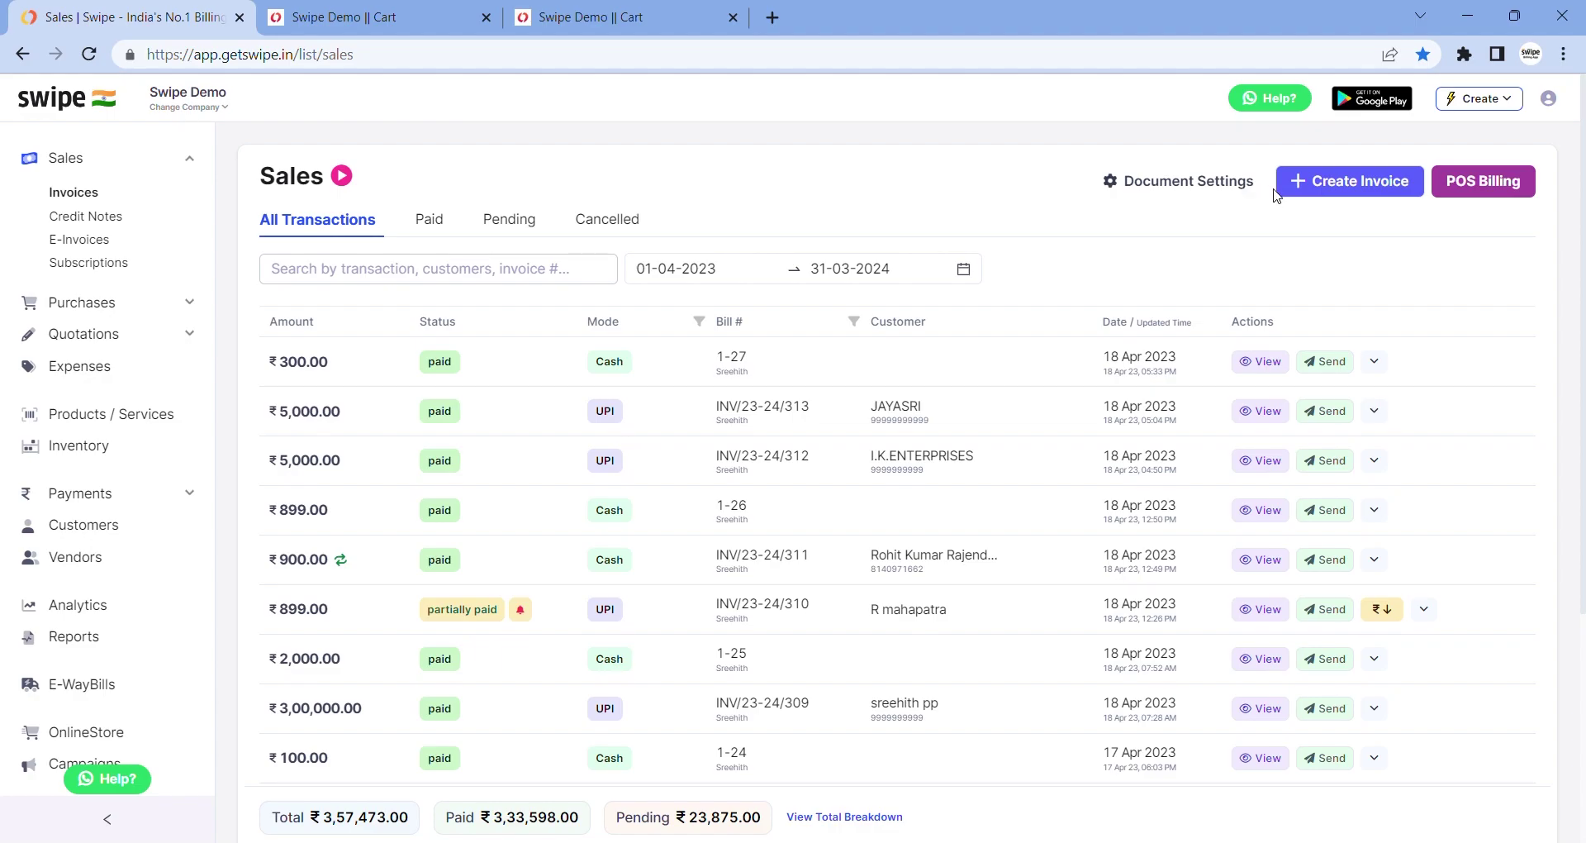
Save and print a POS bill for one 'watches' item at ₹500, cancelling the print dialog
{"action": "left_click", "coordinate": [1473, 181]}
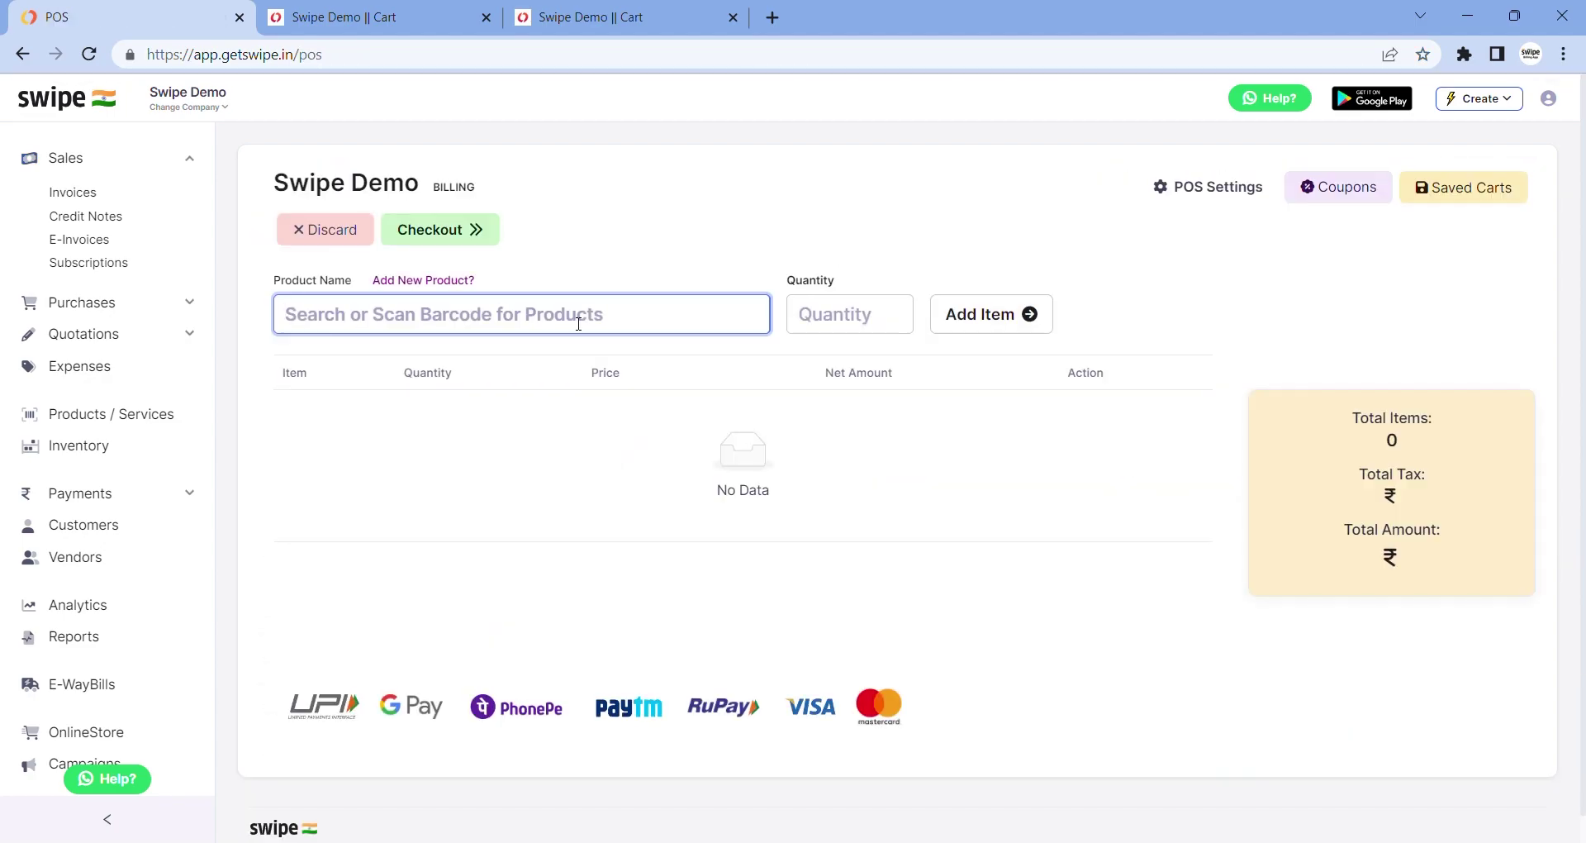
{"action": "type", "text": "wat"}
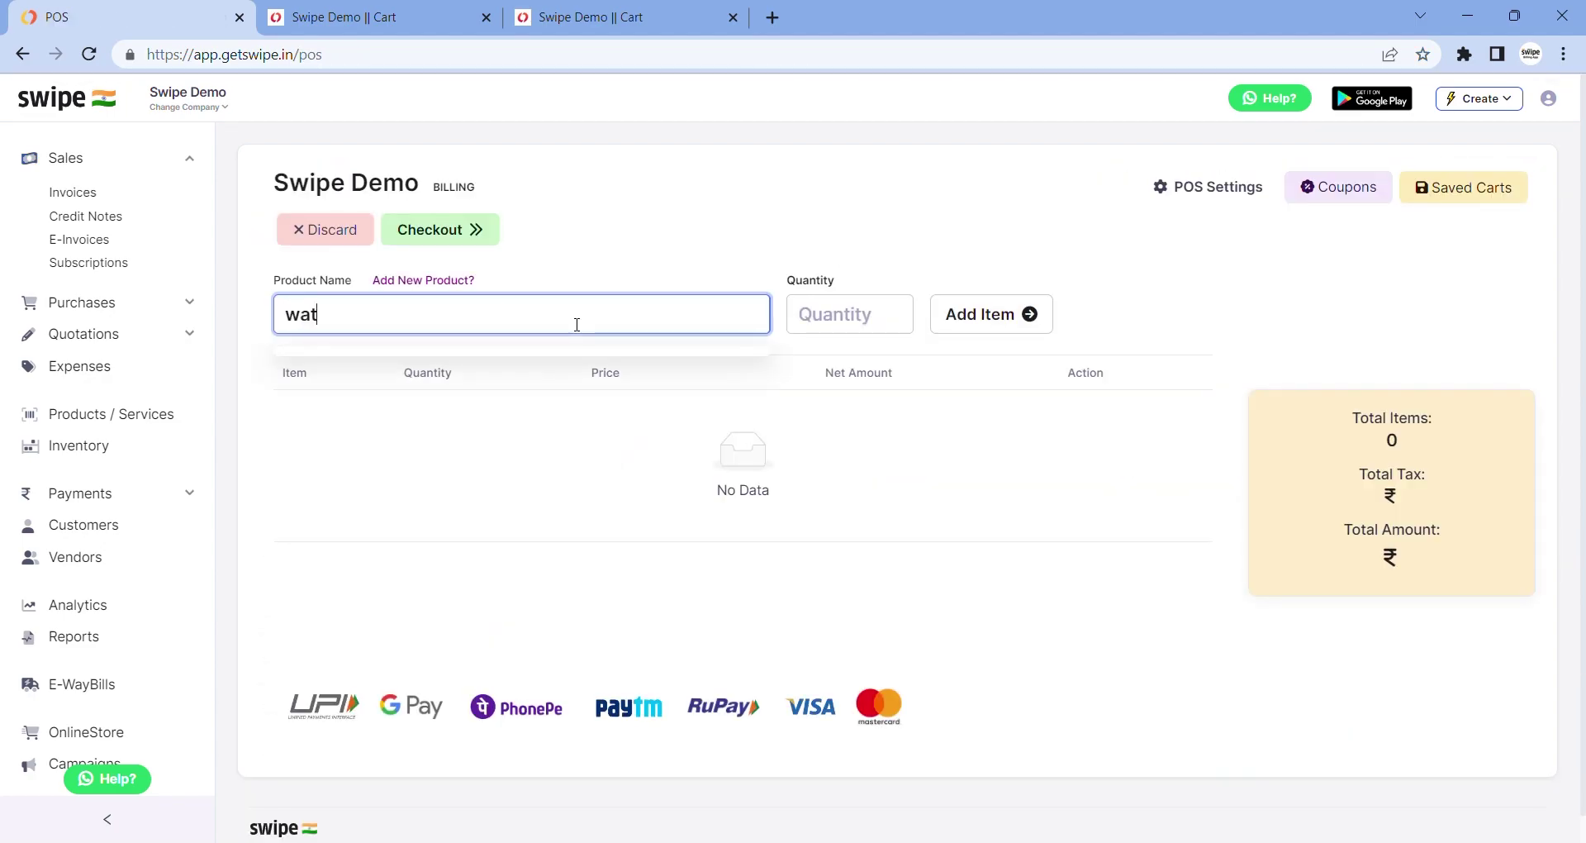
{"action": "type", "text": "ches"}
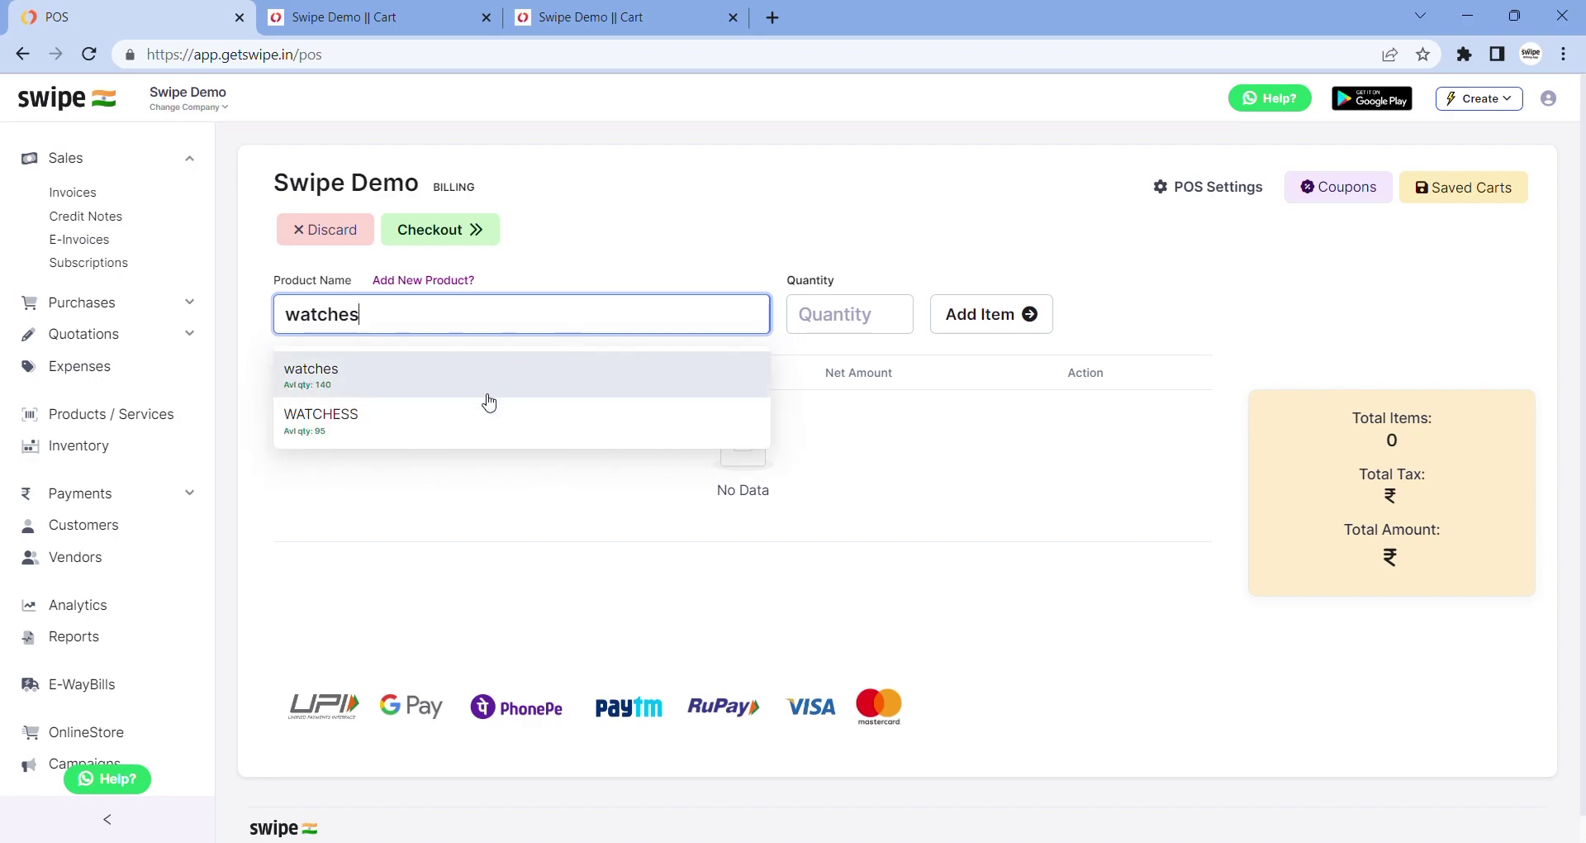
{"action": "left_click", "coordinate": [485, 395]}
{"action": "left_click", "coordinate": [986, 324]}
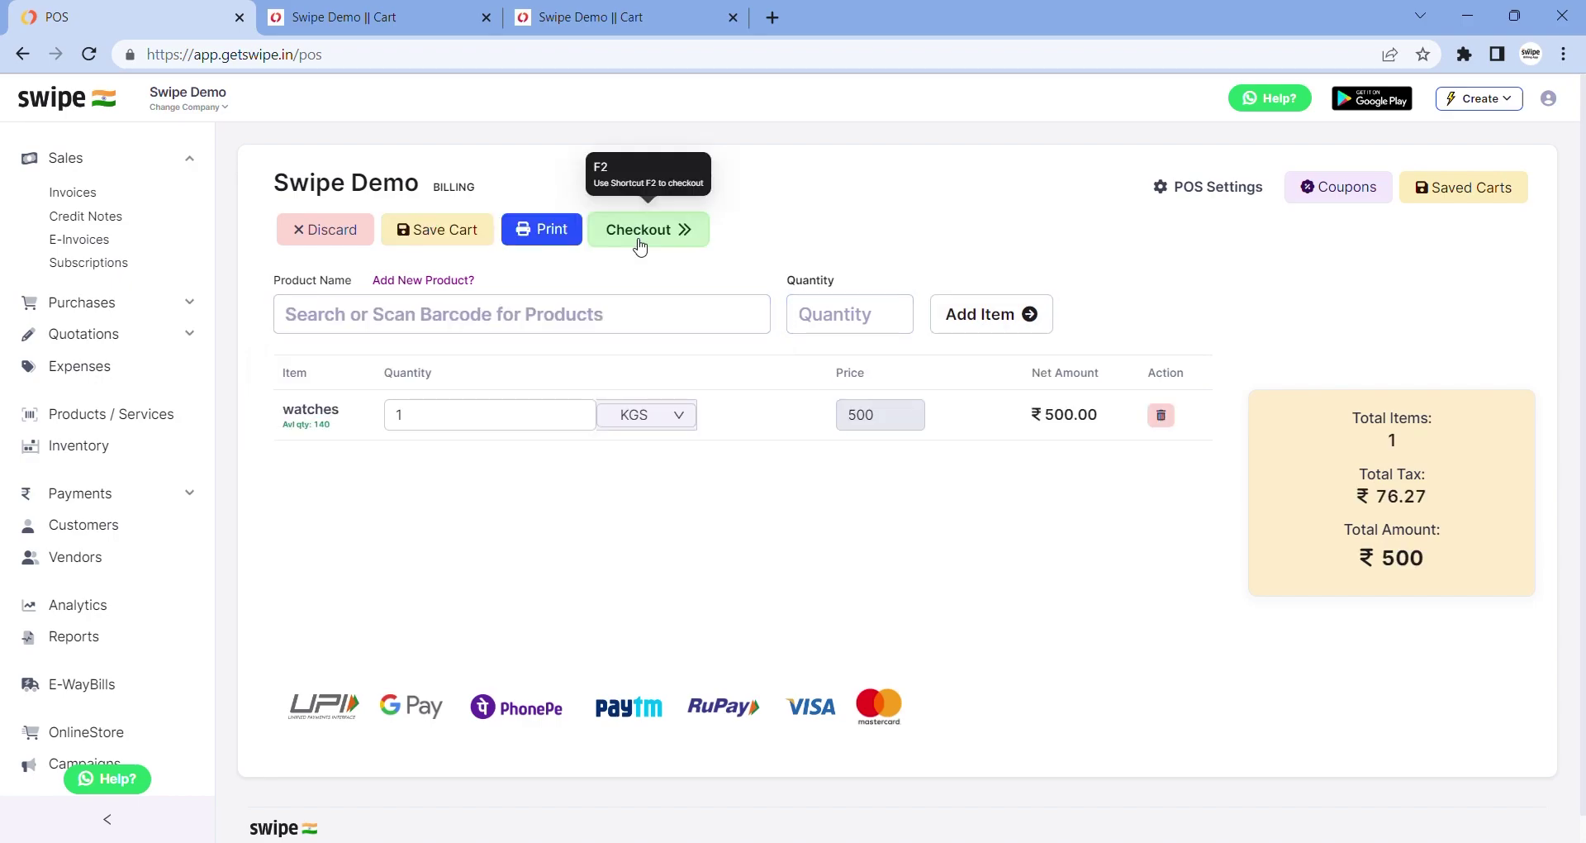
{"action": "left_click", "coordinate": [640, 247]}
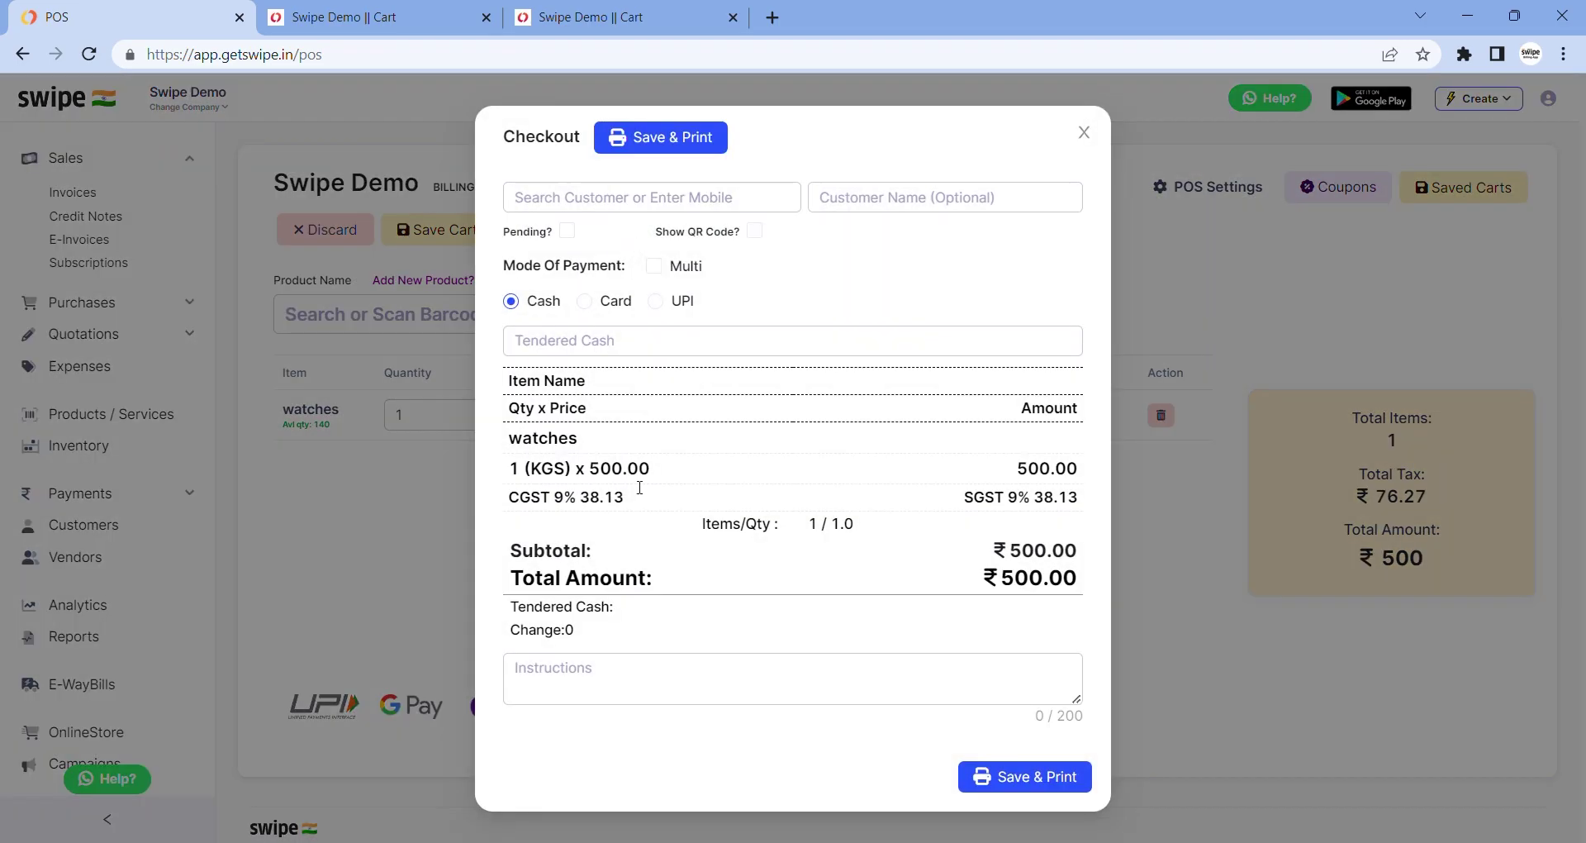
{"action": "left_click", "coordinate": [1003, 781]}
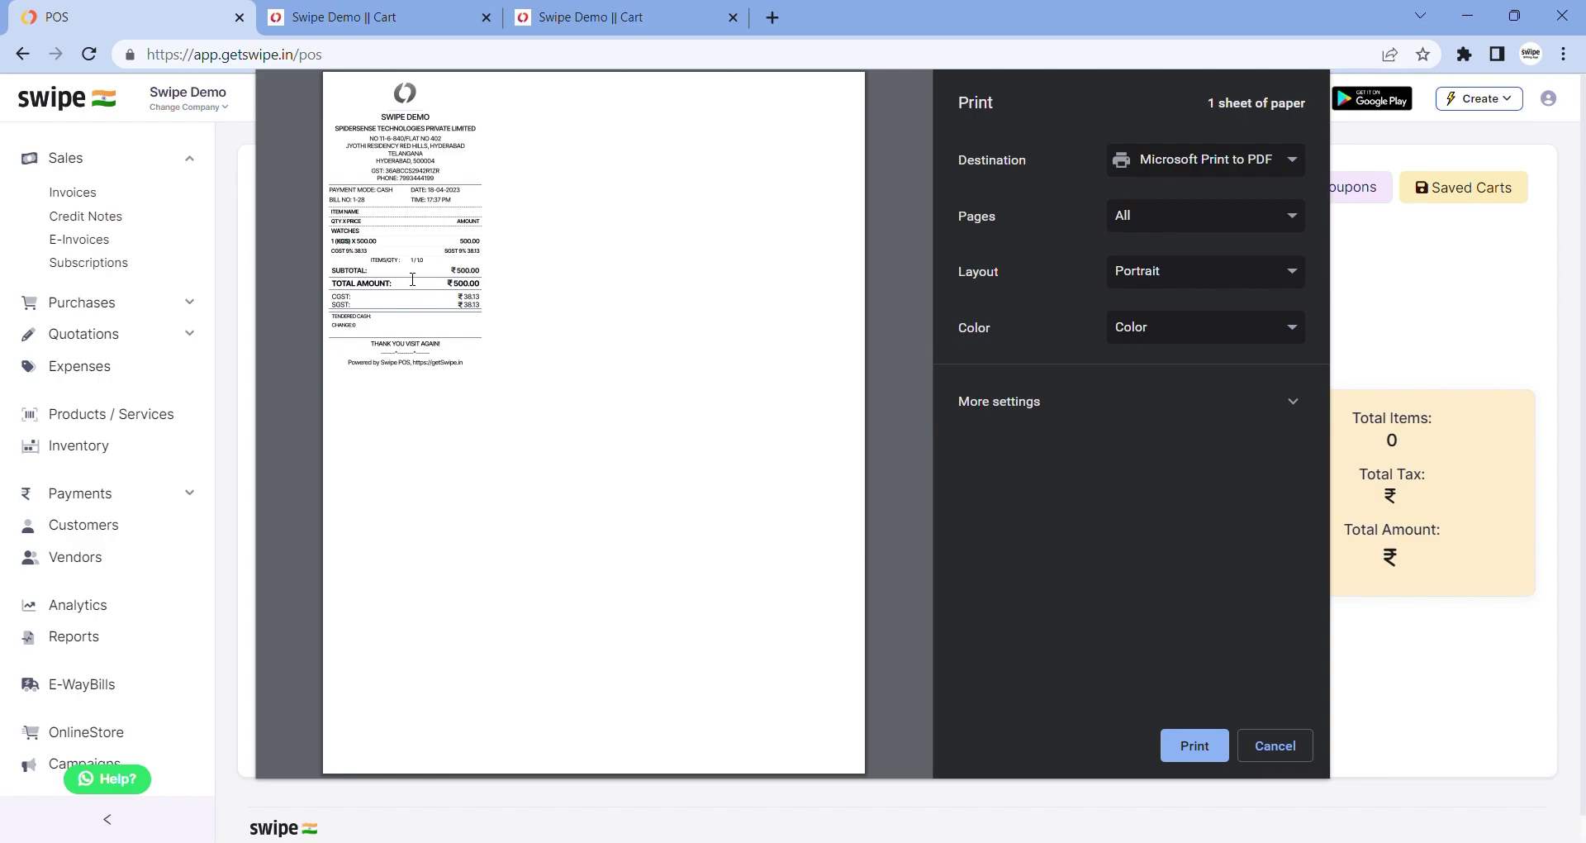
{"action": "left_click", "coordinate": [1285, 745]}
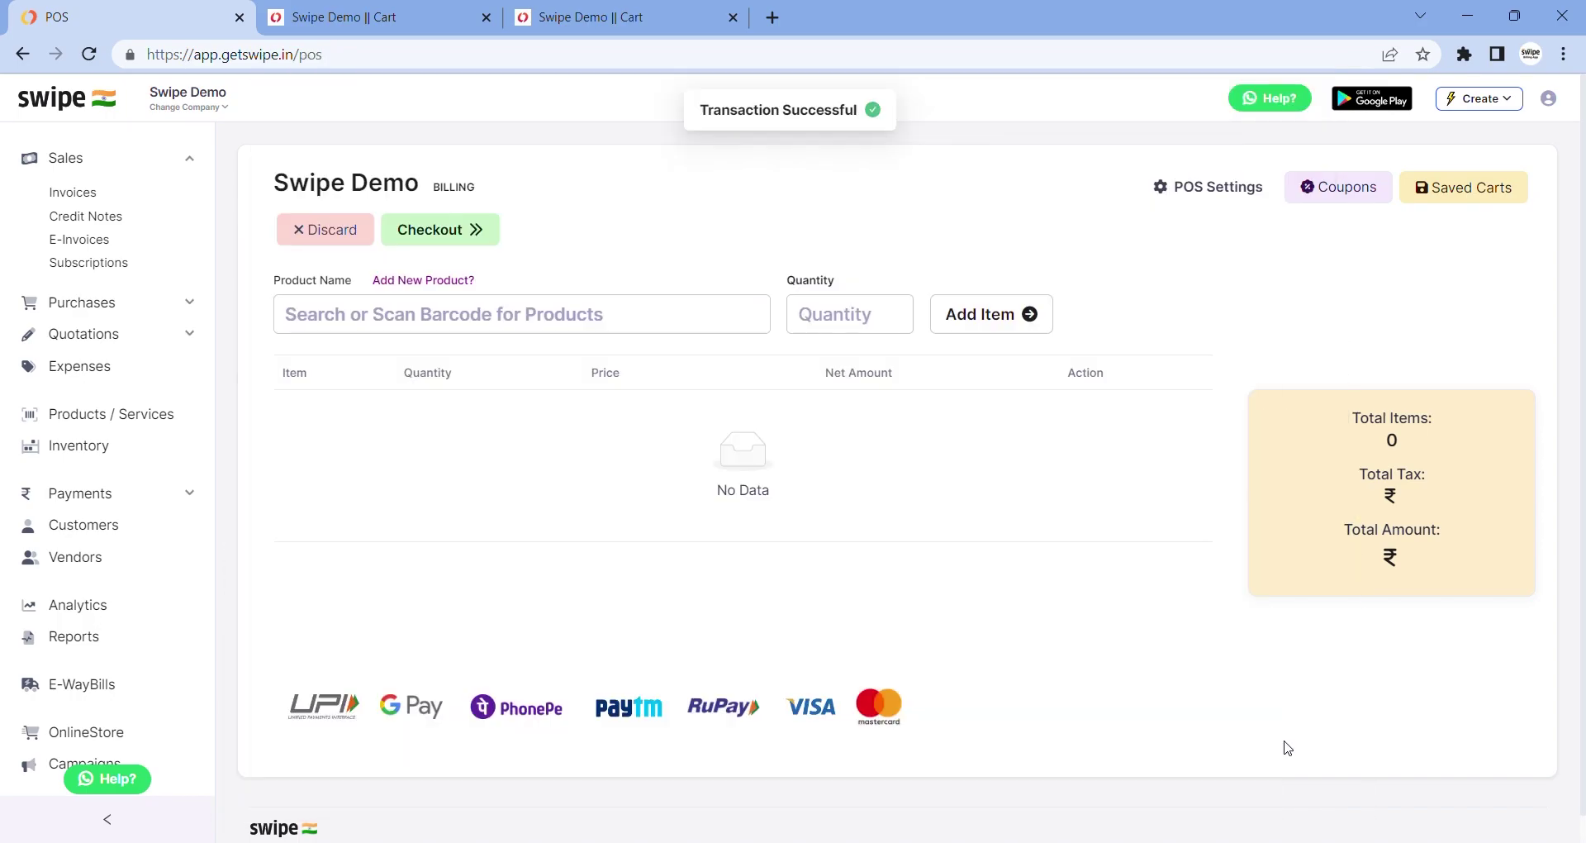
Save the POS settings unchanged, keeping Thermal Printer 80mm and font sizes 18 and 22
{"action": "left_click", "coordinate": [1214, 195]}
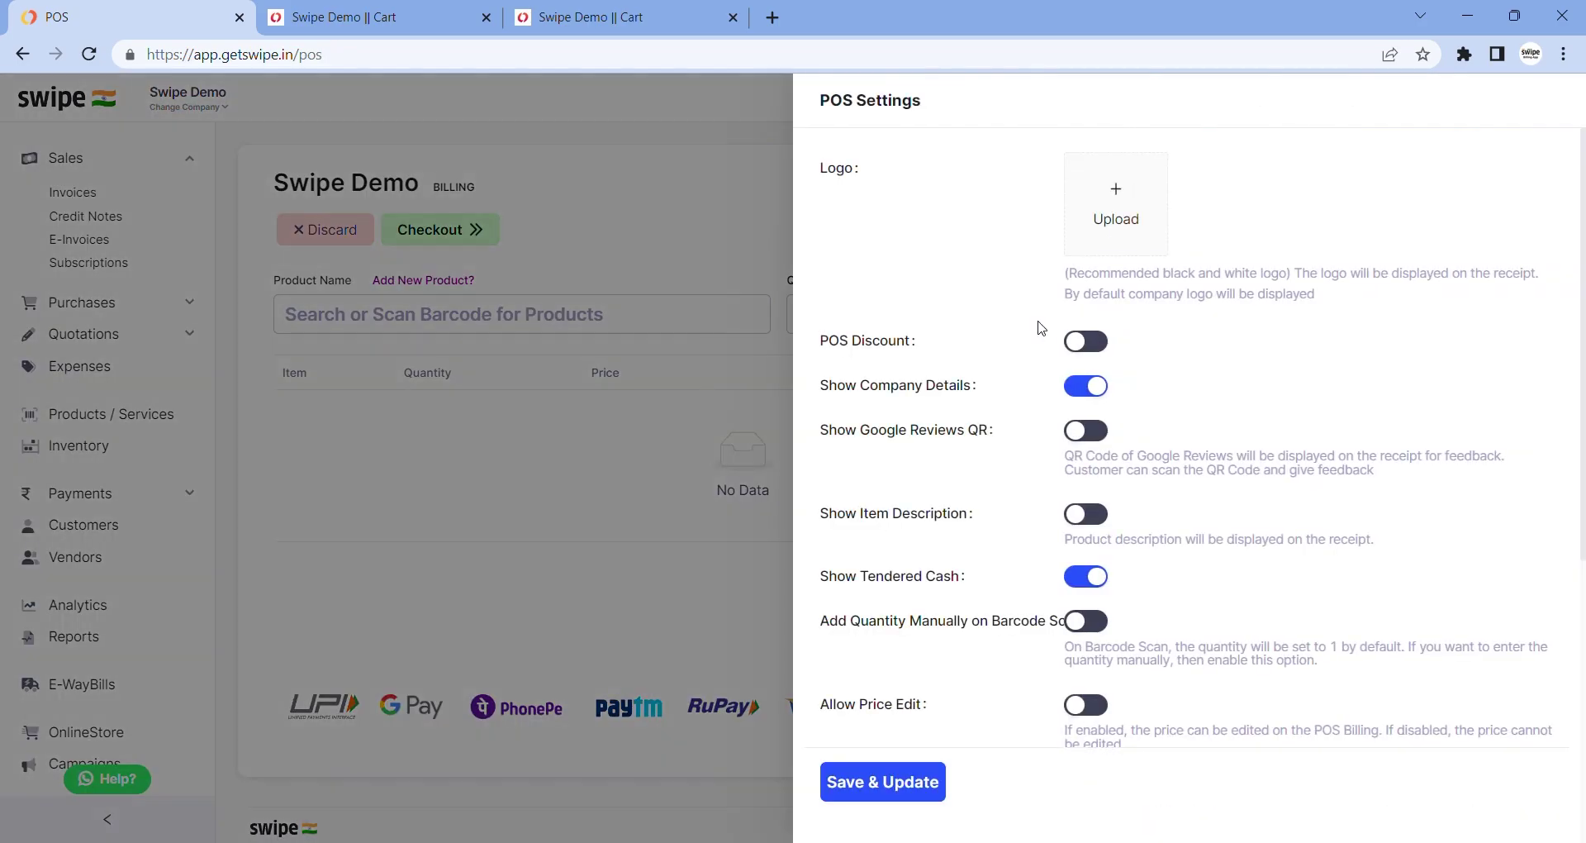
{"action": "scroll", "coordinate": [898, 309], "scroll_direction": "down", "scroll_amount": 1}
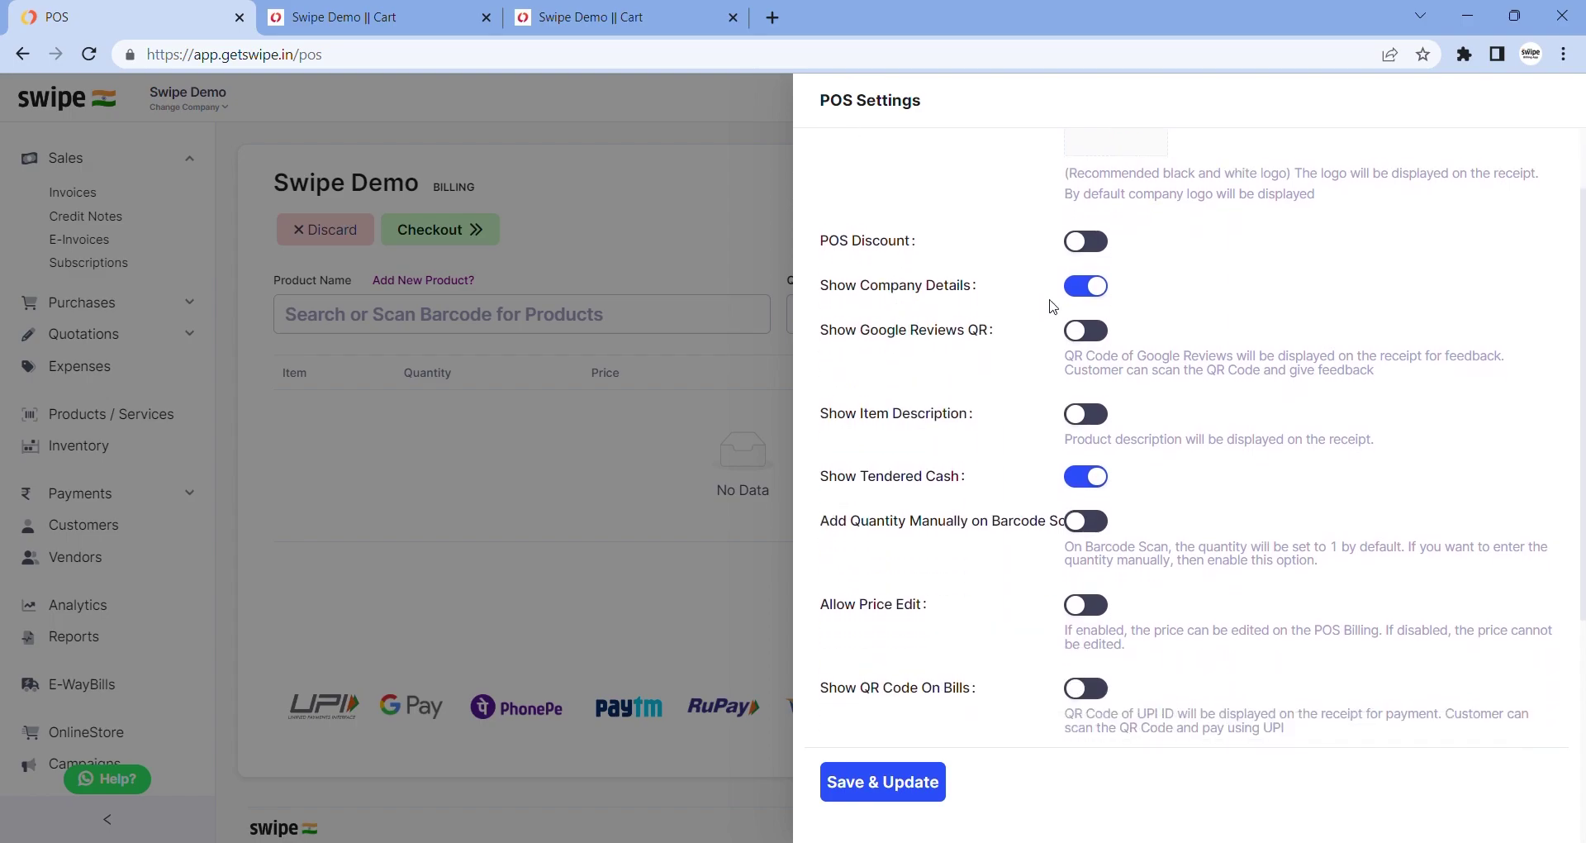
{"action": "scroll", "coordinate": [1054, 314], "scroll_direction": "down", "scroll_amount": 3}
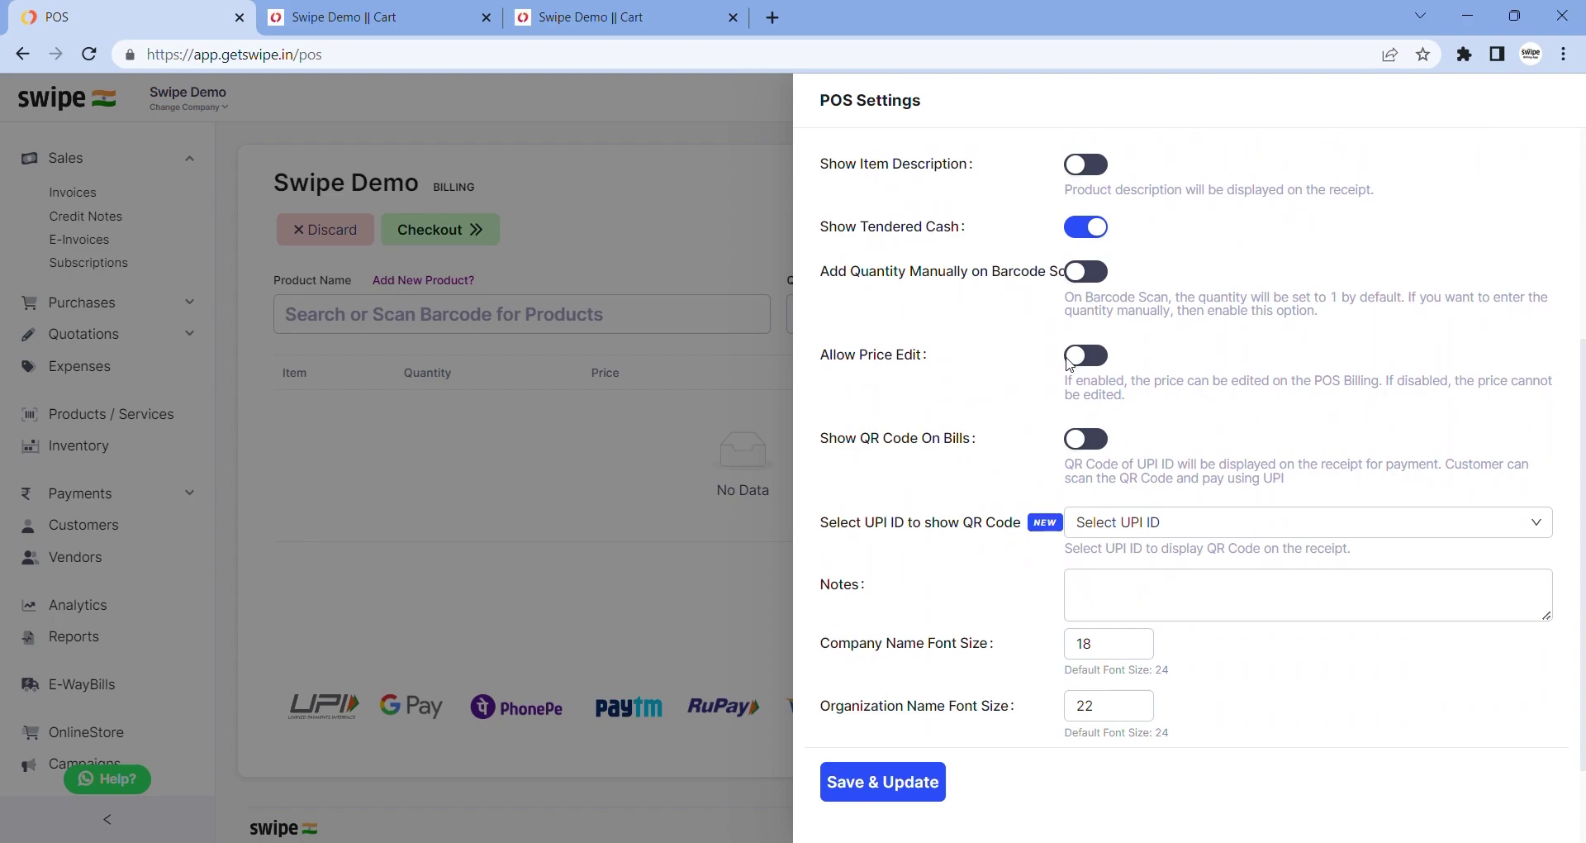
{"action": "scroll", "coordinate": [1063, 508], "scroll_direction": "down", "scroll_amount": 1}
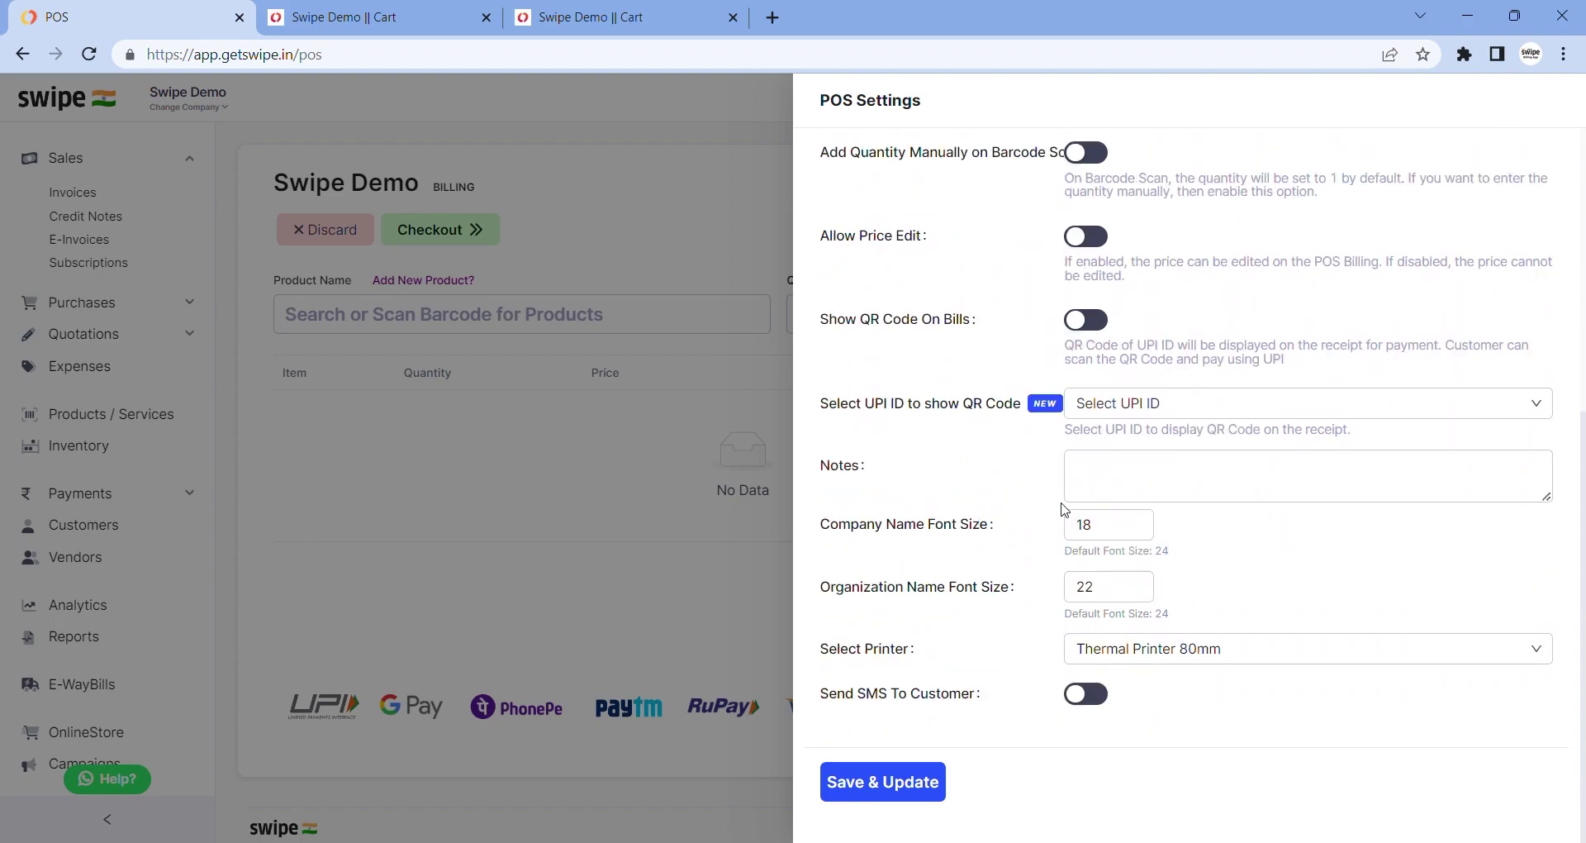
{"action": "left_click", "coordinate": [852, 785]}
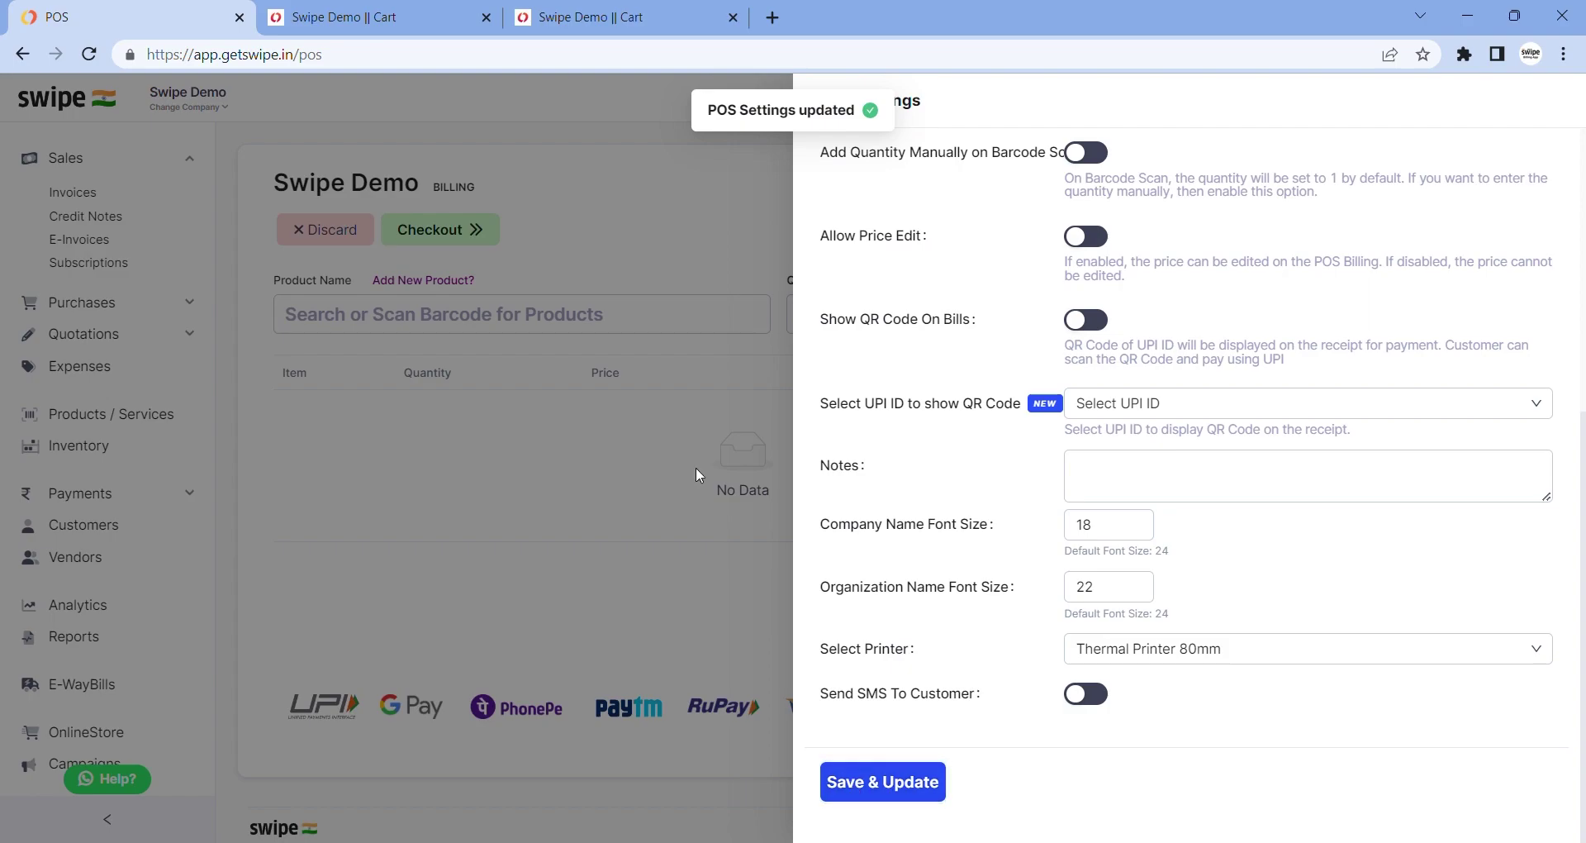
{"action": "left_click", "coordinate": [696, 467]}
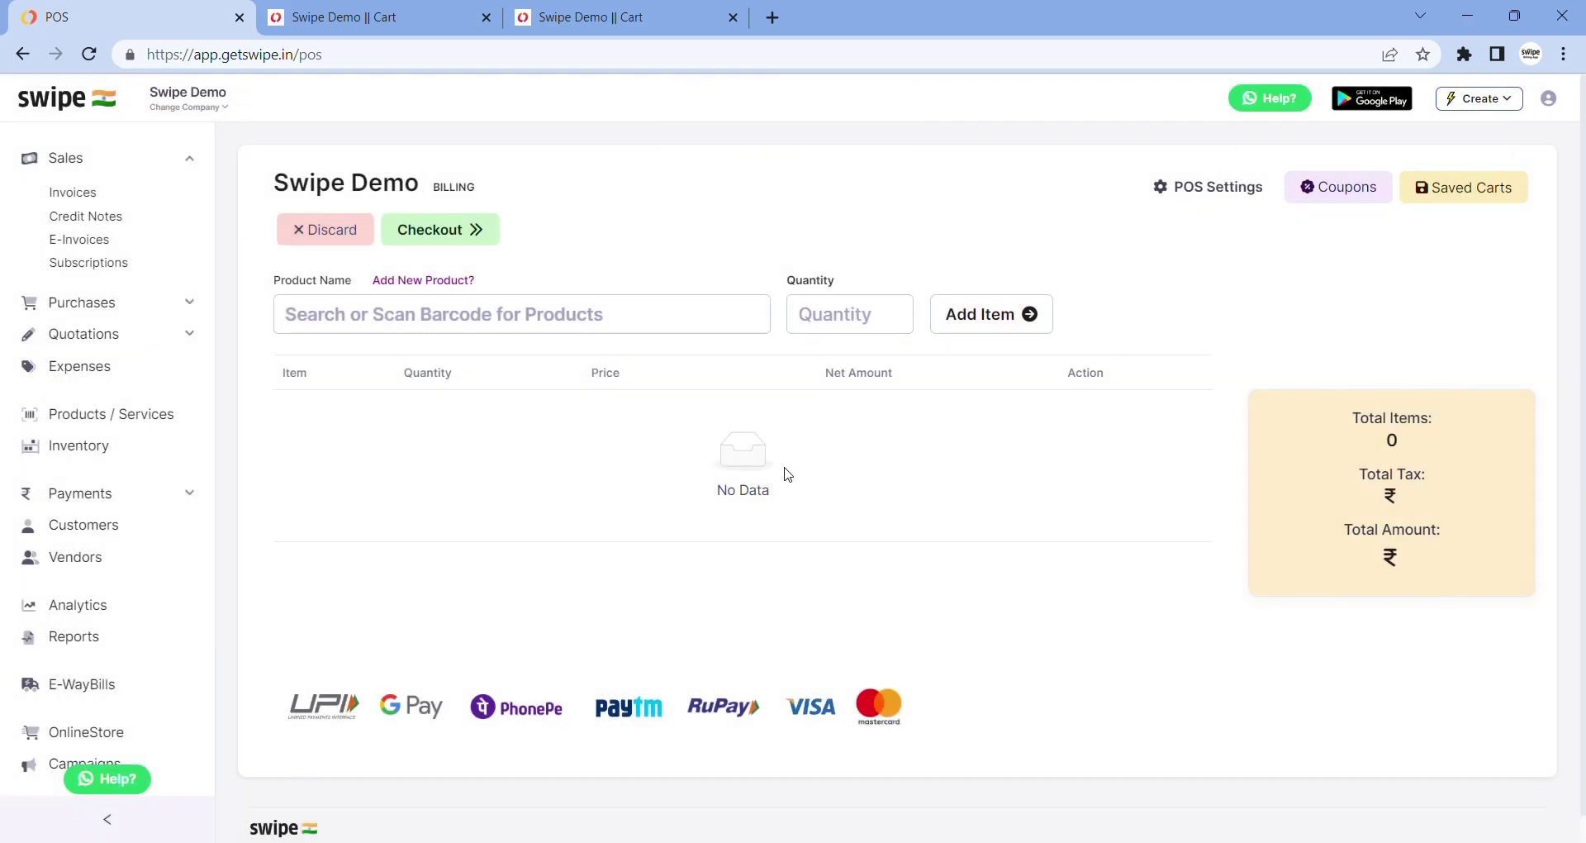
Open Subscription Plans from the account menu and scroll through the pricing plans
{"action": "left_click", "coordinate": [1548, 98]}
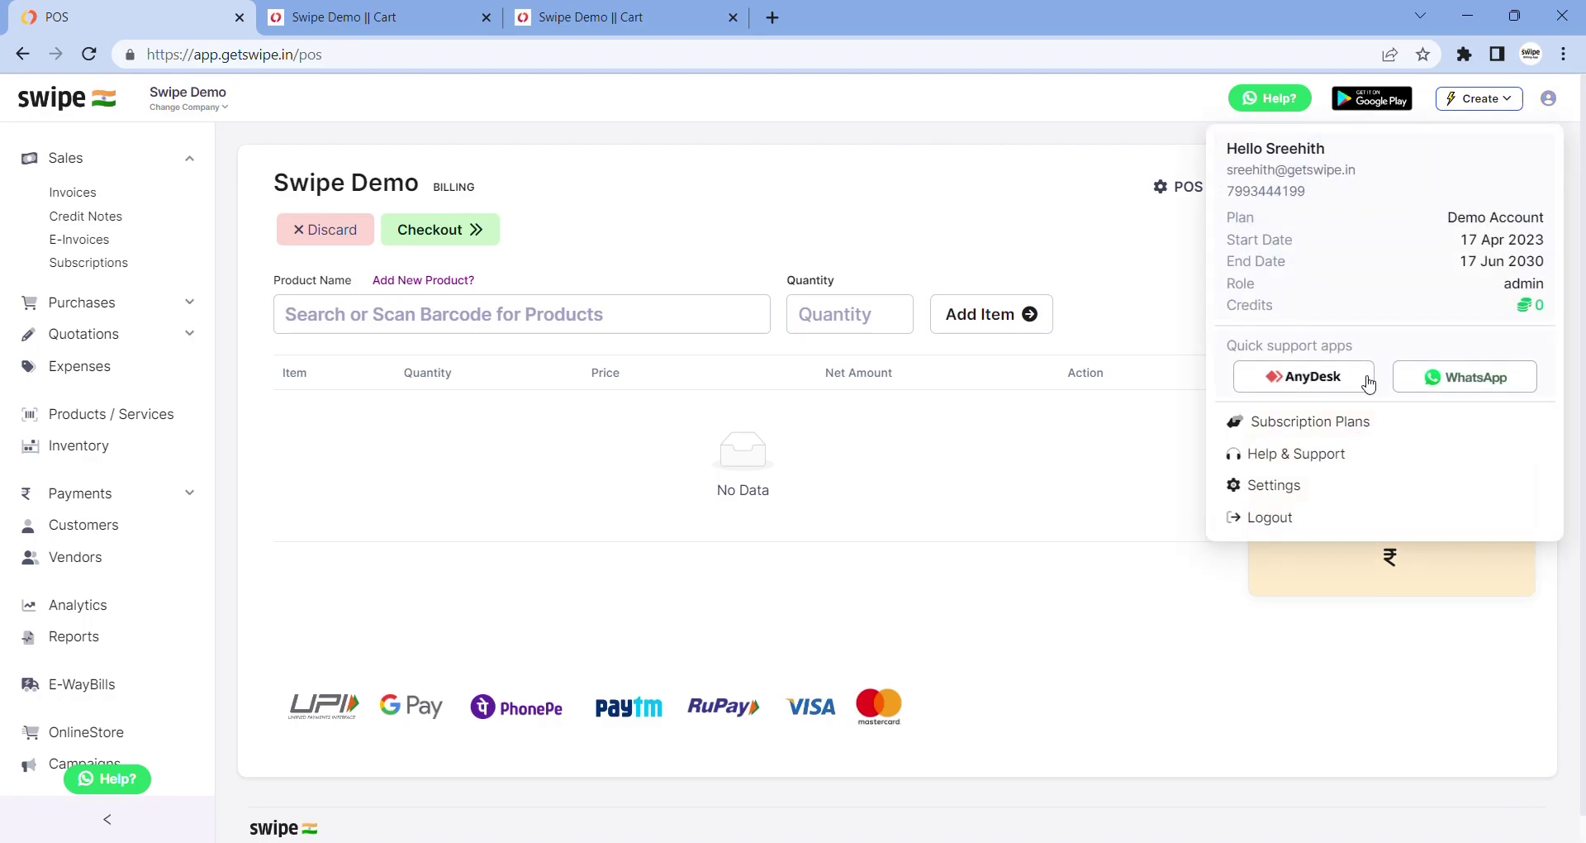
{"action": "left_click", "coordinate": [1371, 419]}
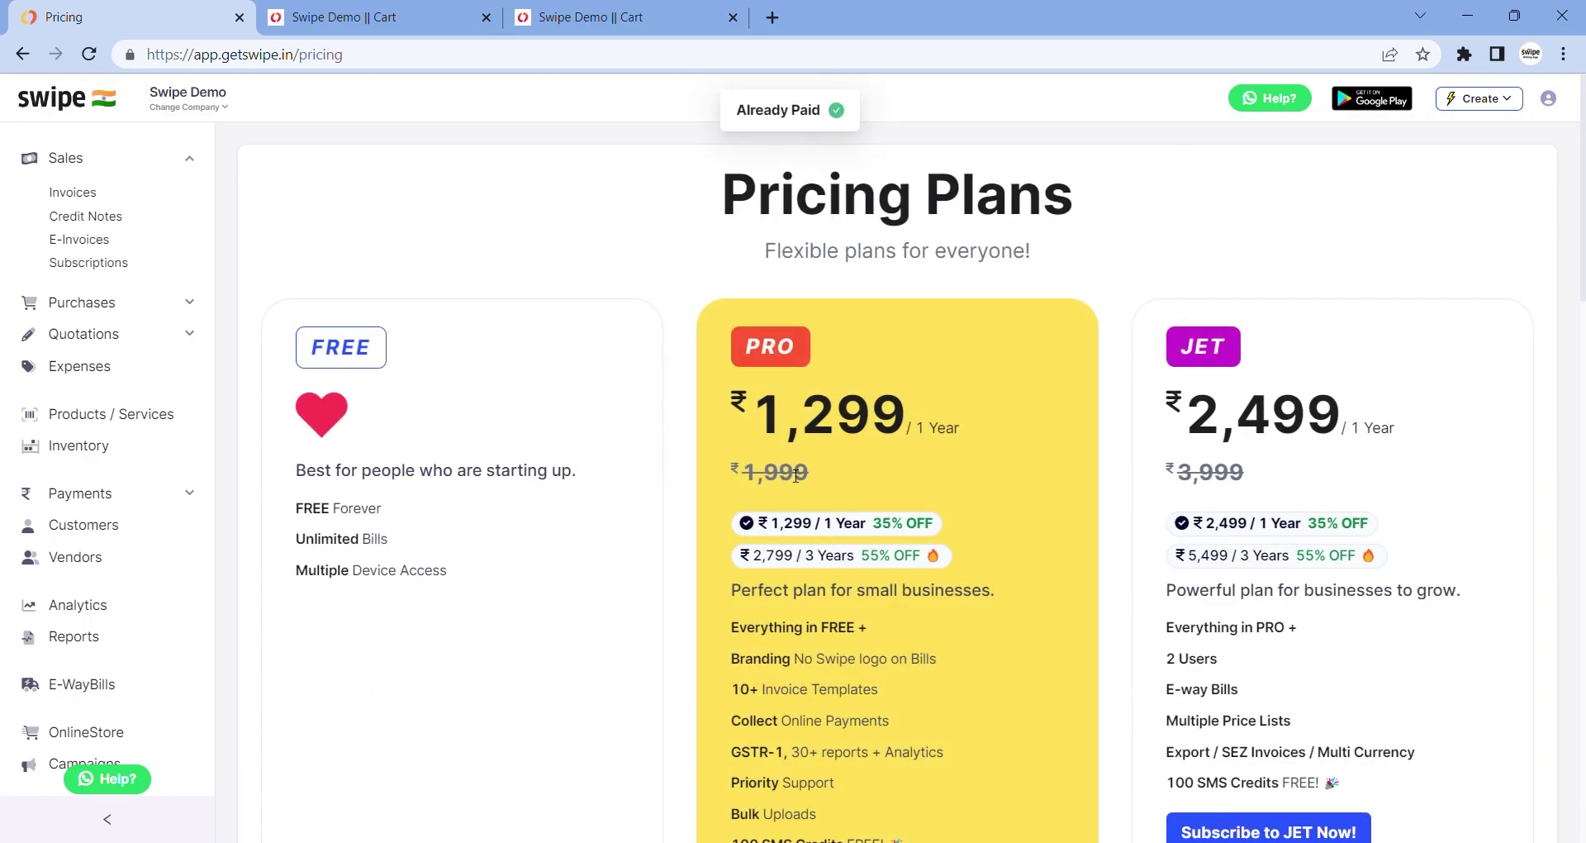
{"action": "scroll", "coordinate": [796, 476], "scroll_direction": "down", "scroll_amount": 2}
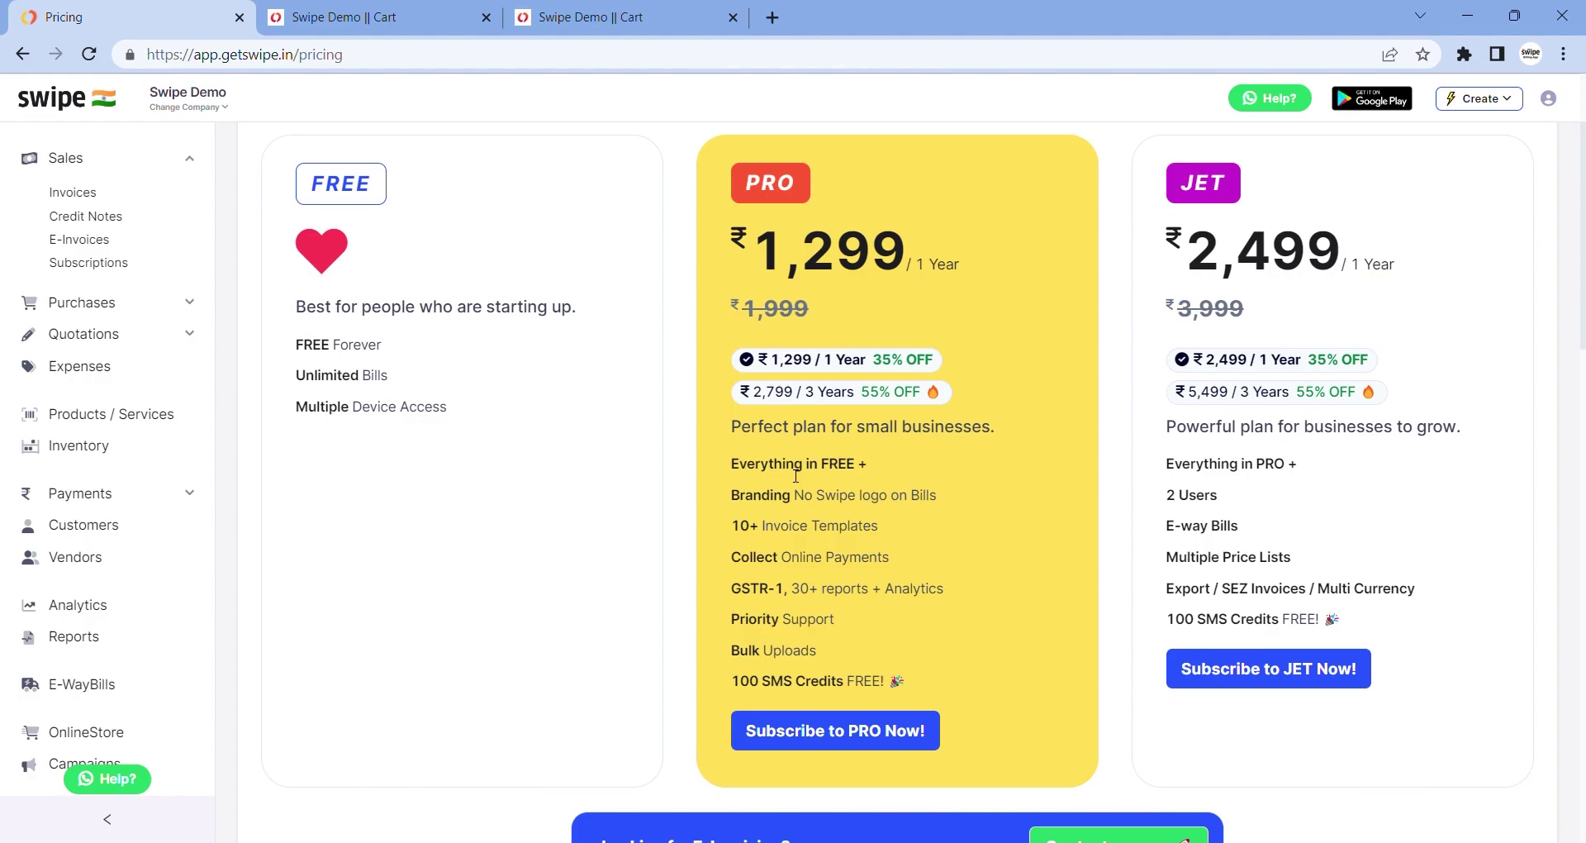
{"action": "scroll", "coordinate": [795, 475], "scroll_direction": "down", "scroll_amount": 1}
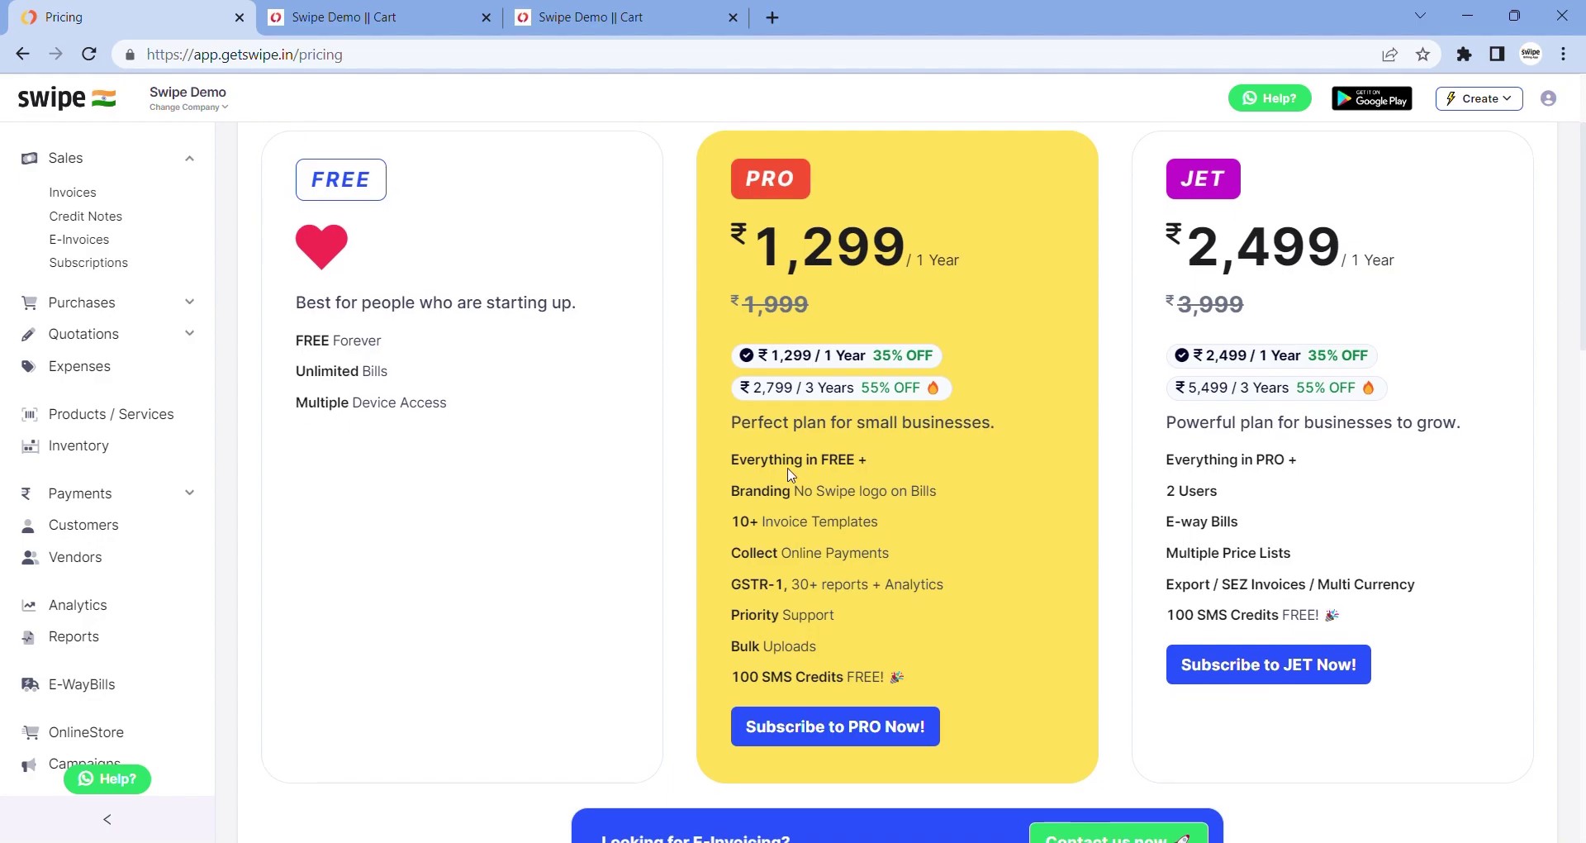
Highlight PRO and JET features: invoice templates, online payments, GSTR-1 reports, 2 Users, Export invoices
{"action": "left_click_drag", "start_coordinate": [745, 524], "coordinate": [824, 529]}
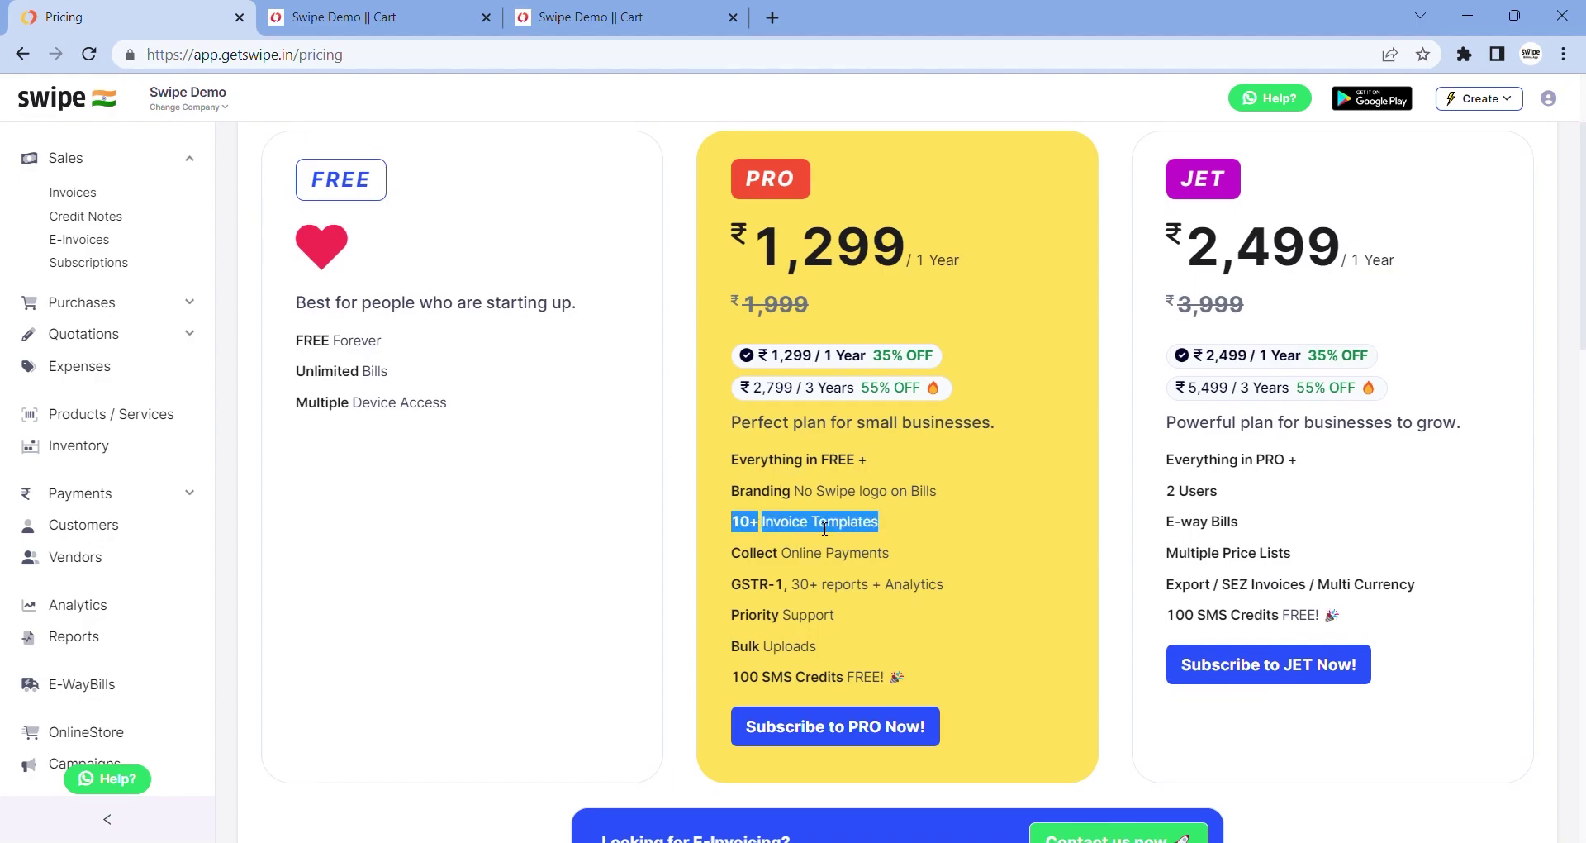
{"action": "left_click", "coordinate": [866, 527]}
{"action": "left_click_drag", "start_coordinate": [732, 557], "coordinate": [889, 567]}
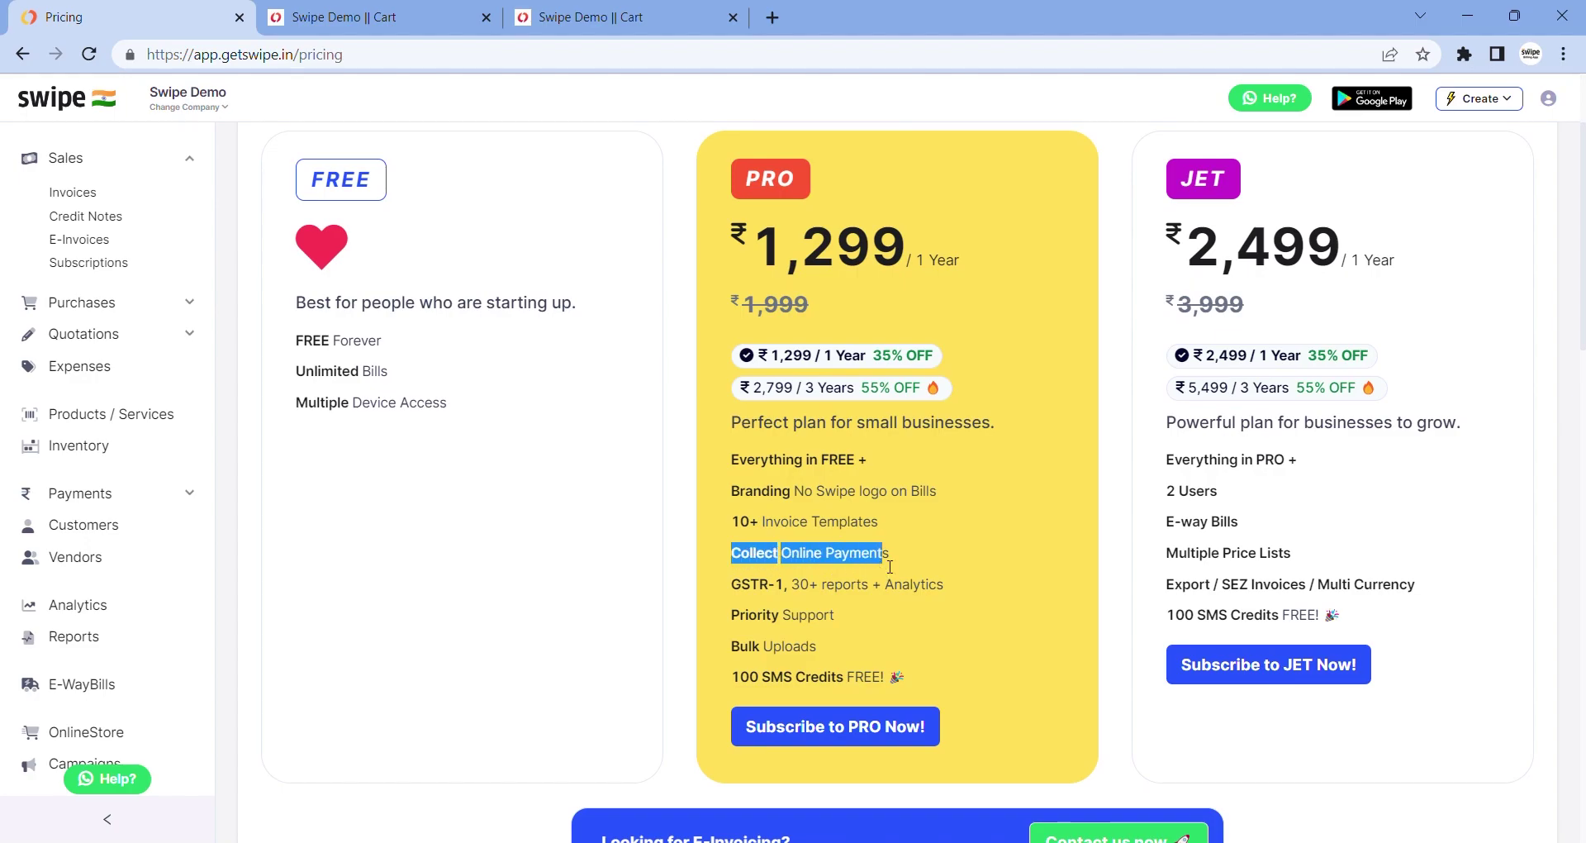
{"action": "left_click", "coordinate": [895, 566]}
{"action": "left_click_drag", "start_coordinate": [727, 586], "coordinate": [950, 589]}
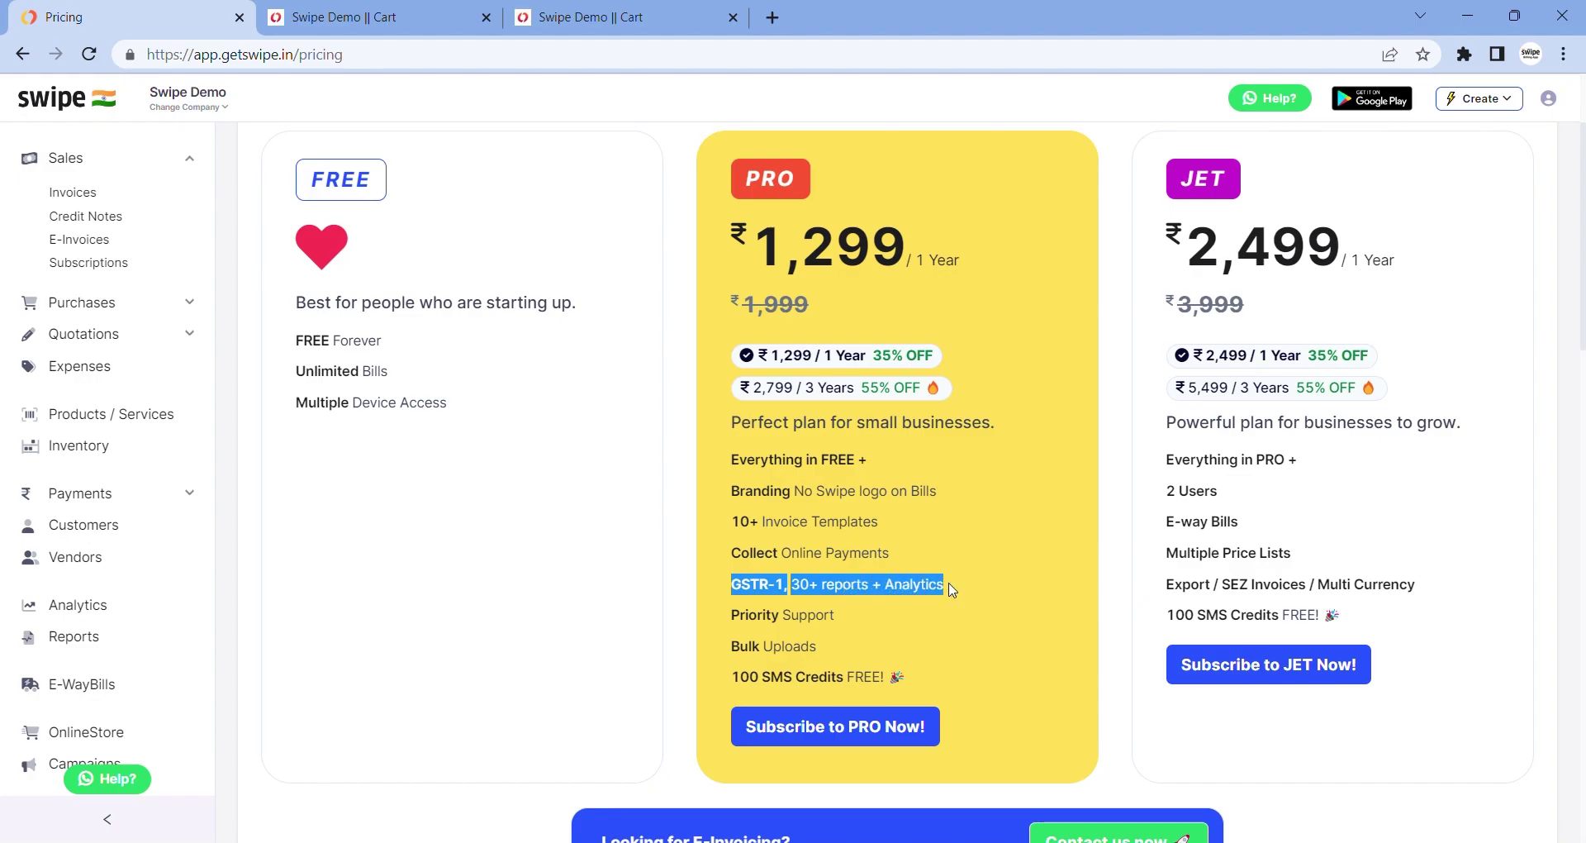
{"action": "left_click", "coordinate": [950, 589]}
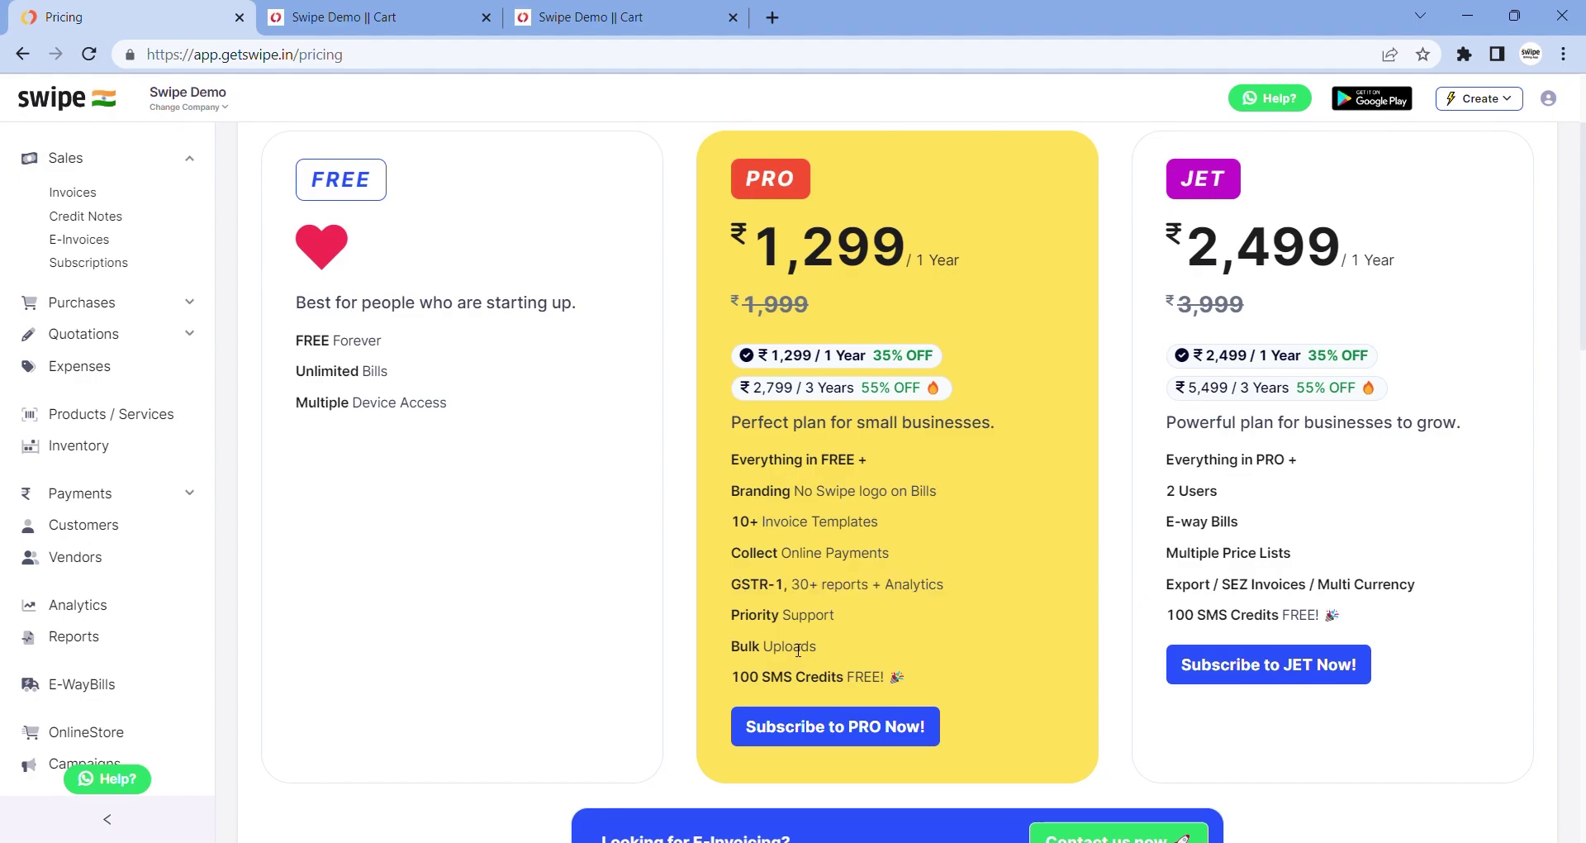
{"action": "left_click_drag", "start_coordinate": [1237, 500], "coordinate": [1156, 499]}
{"action": "left_click", "coordinate": [1167, 589]}
{"action": "left_click_drag", "start_coordinate": [1167, 588], "coordinate": [1414, 588]}
{"action": "left_click", "coordinate": [1414, 588]}
Scroll the plan comparison table, return to Sales invoices, and open WhatsApp help
{"action": "scroll", "coordinate": [1410, 587], "scroll_direction": "down", "scroll_amount": 5}
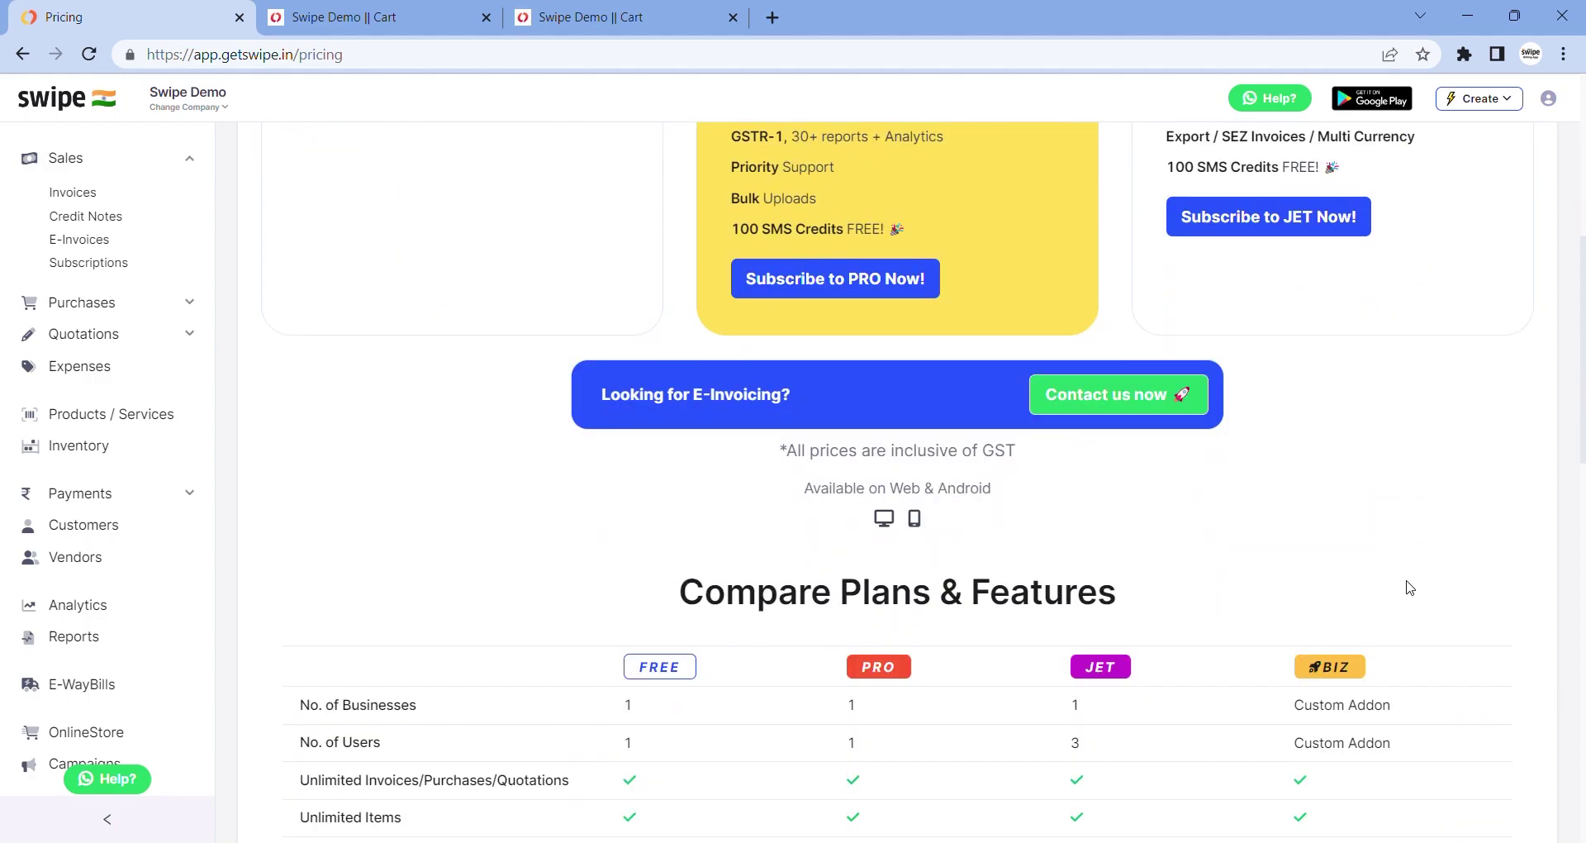
{"action": "scroll", "coordinate": [1410, 587], "scroll_direction": "down", "scroll_amount": 13}
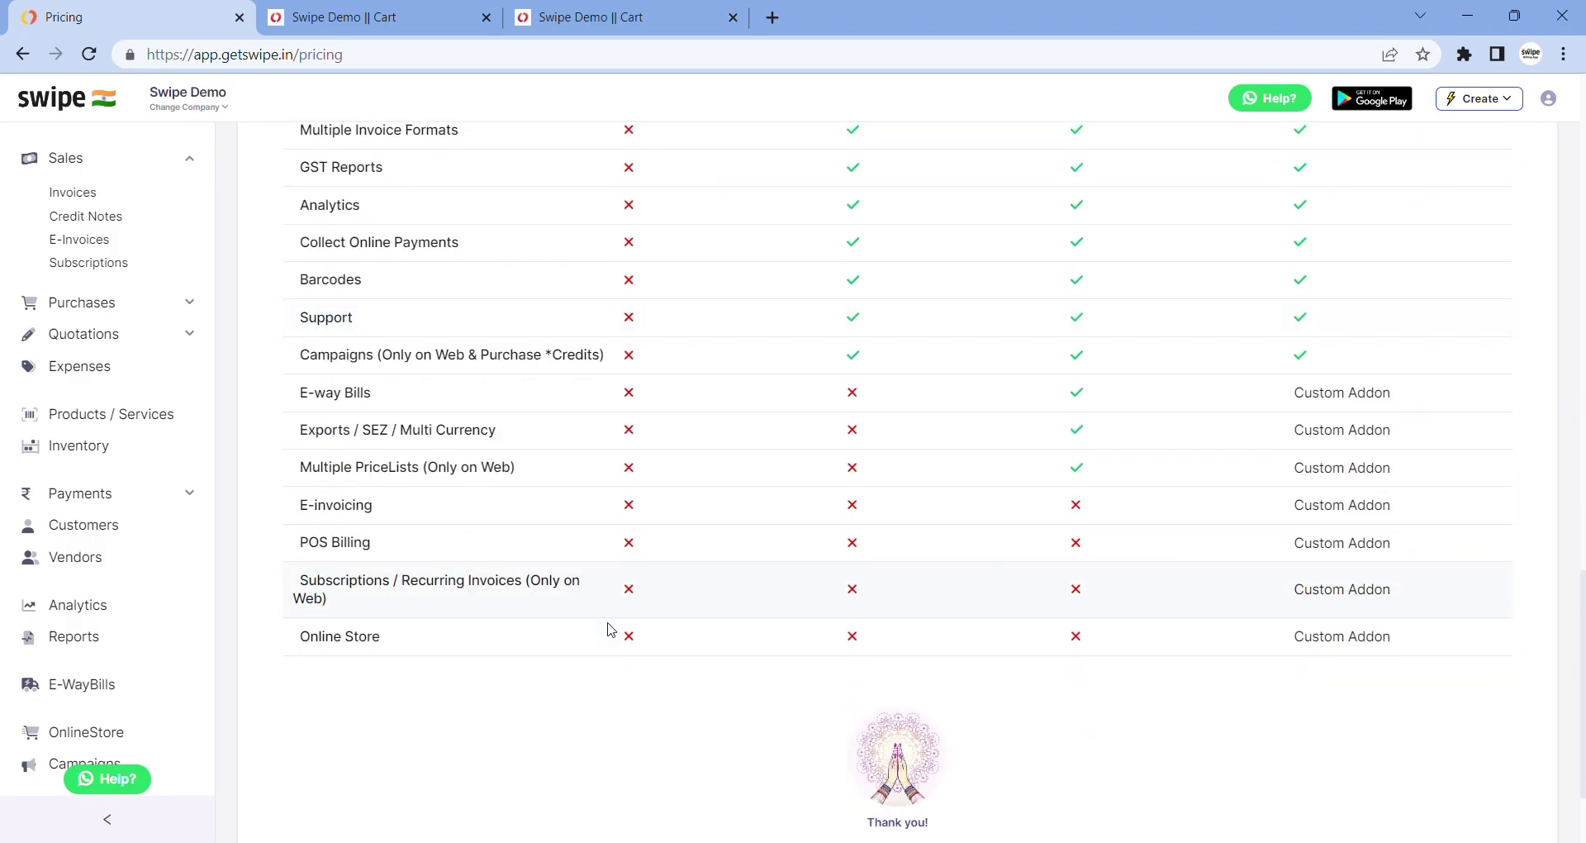
{"action": "scroll", "coordinate": [611, 642], "scroll_direction": "up", "scroll_amount": 7}
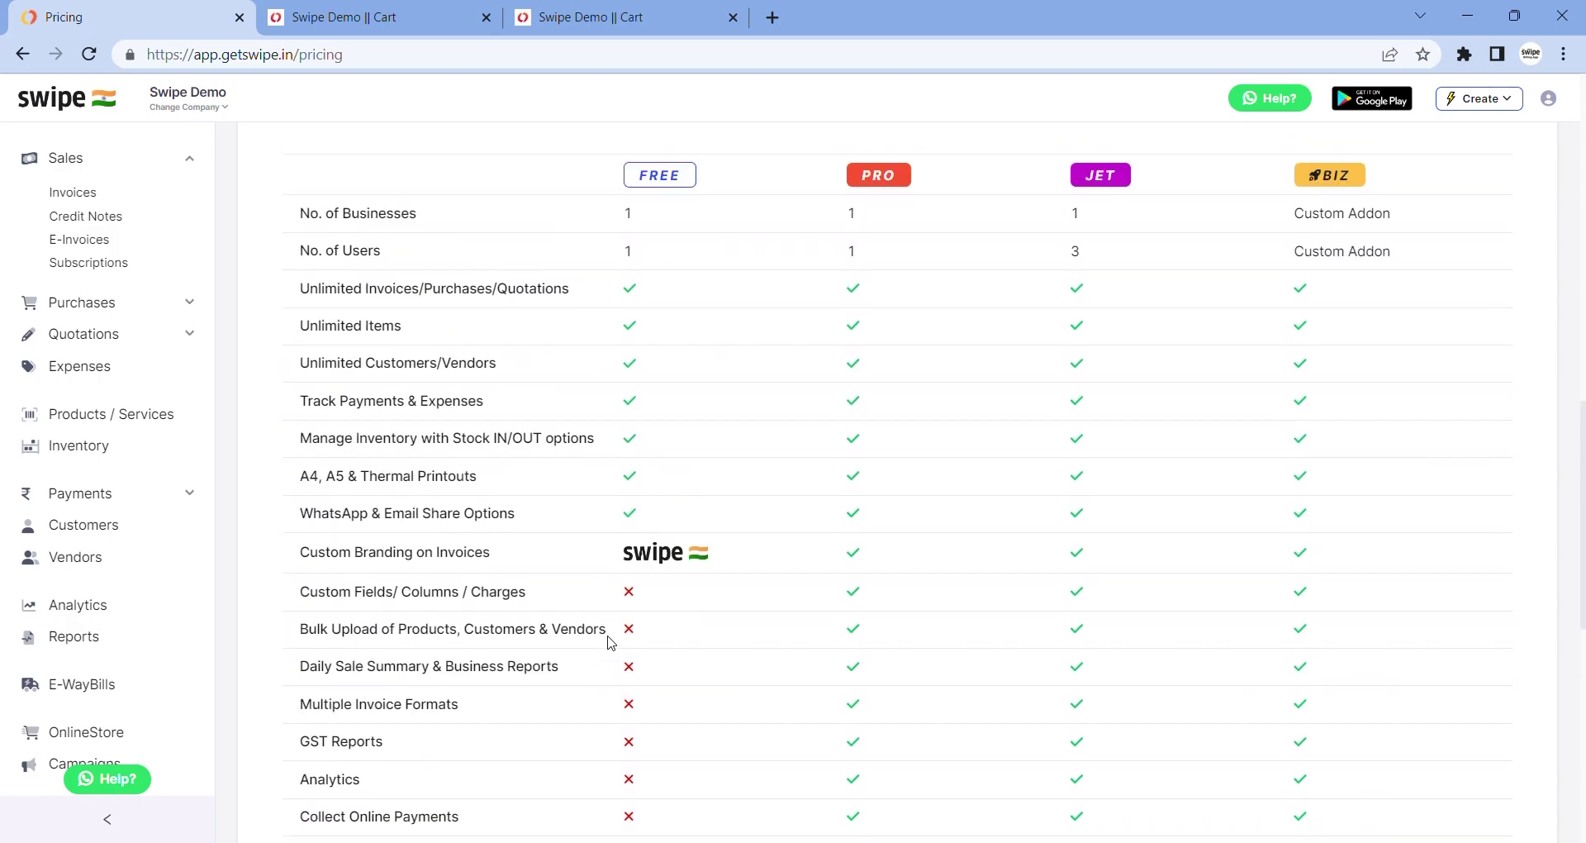
{"action": "scroll", "coordinate": [611, 643], "scroll_direction": "down", "scroll_amount": 8}
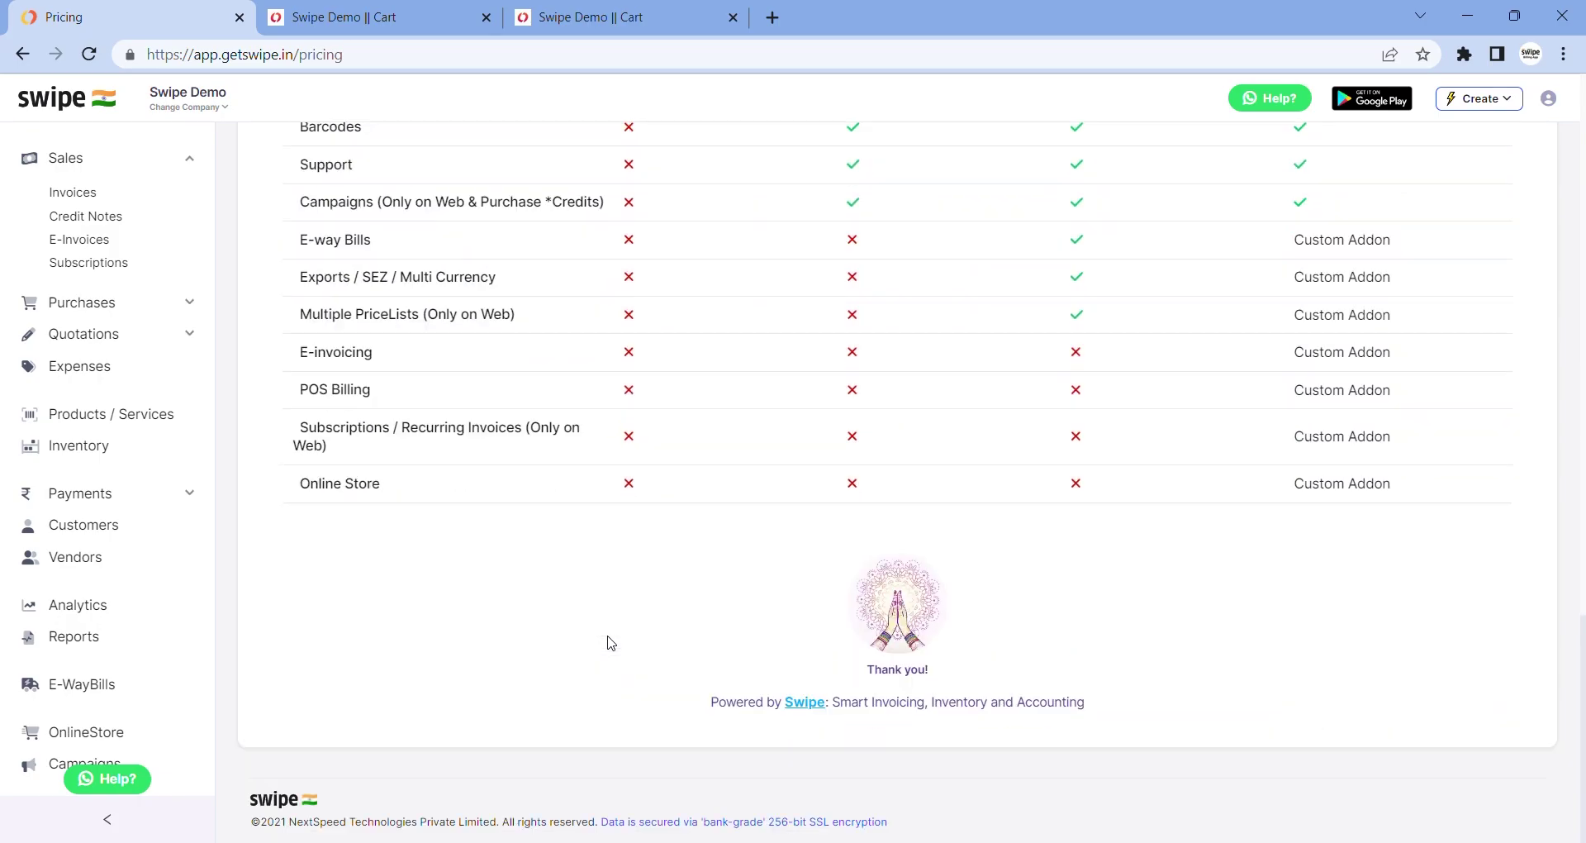
{"action": "left_click", "coordinate": [82, 195]}
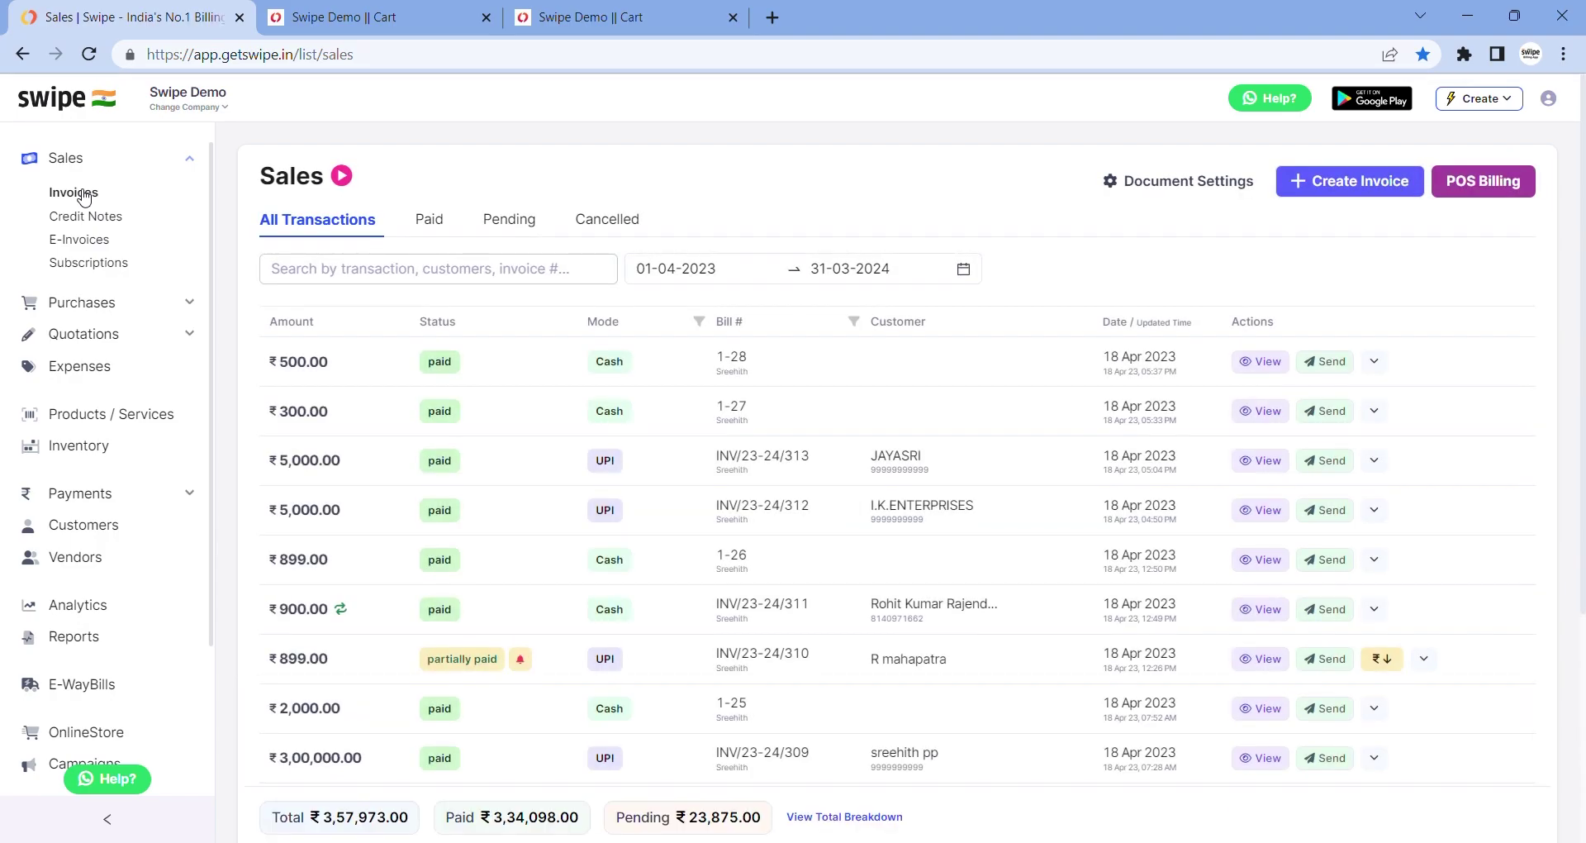
{"action": "left_click", "coordinate": [129, 778]}
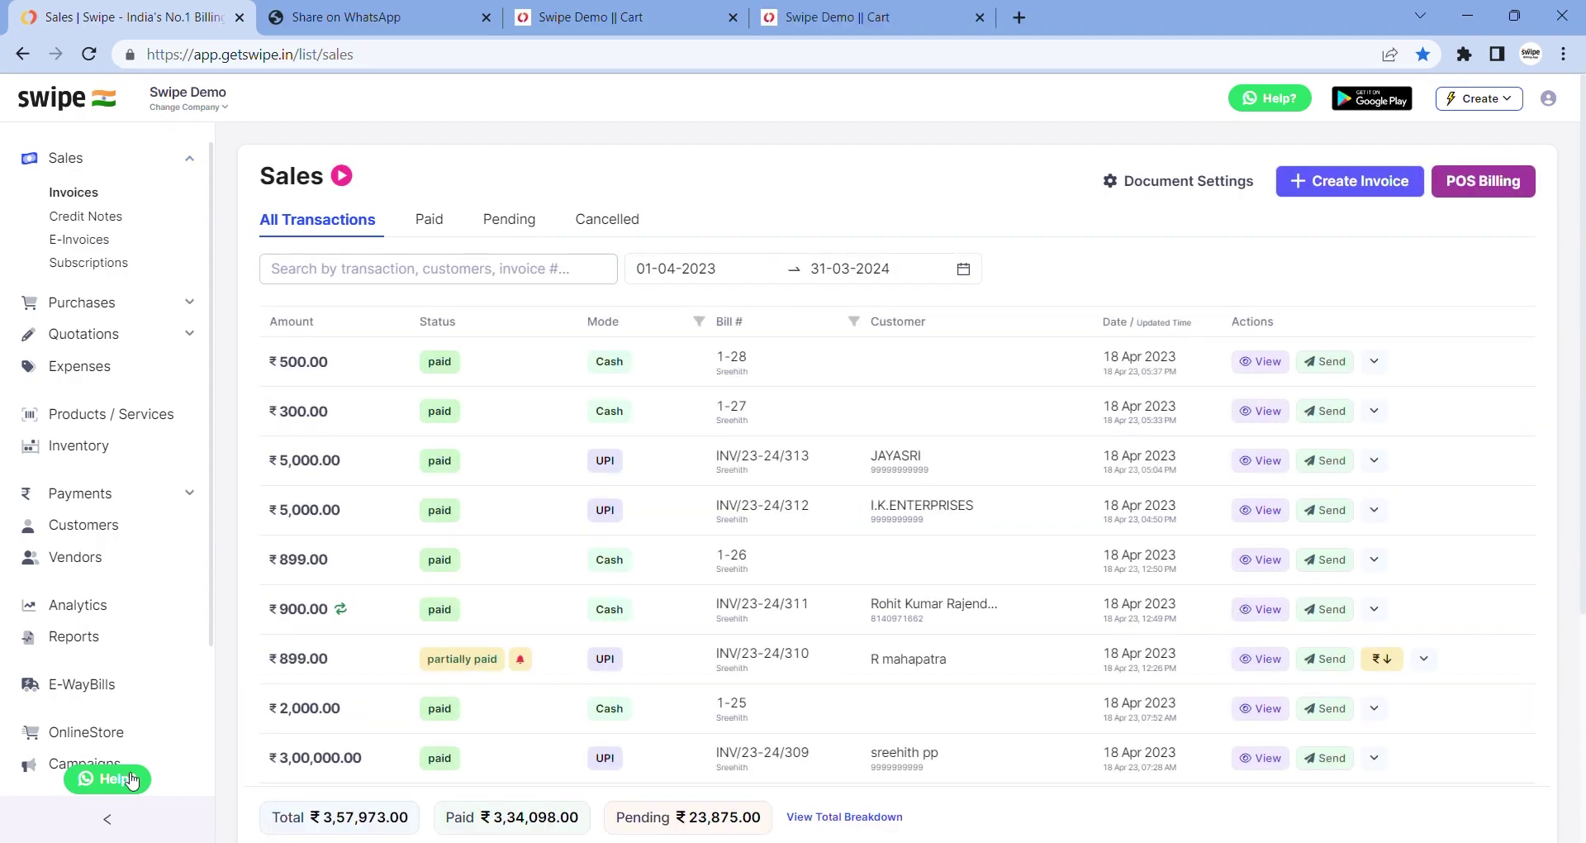